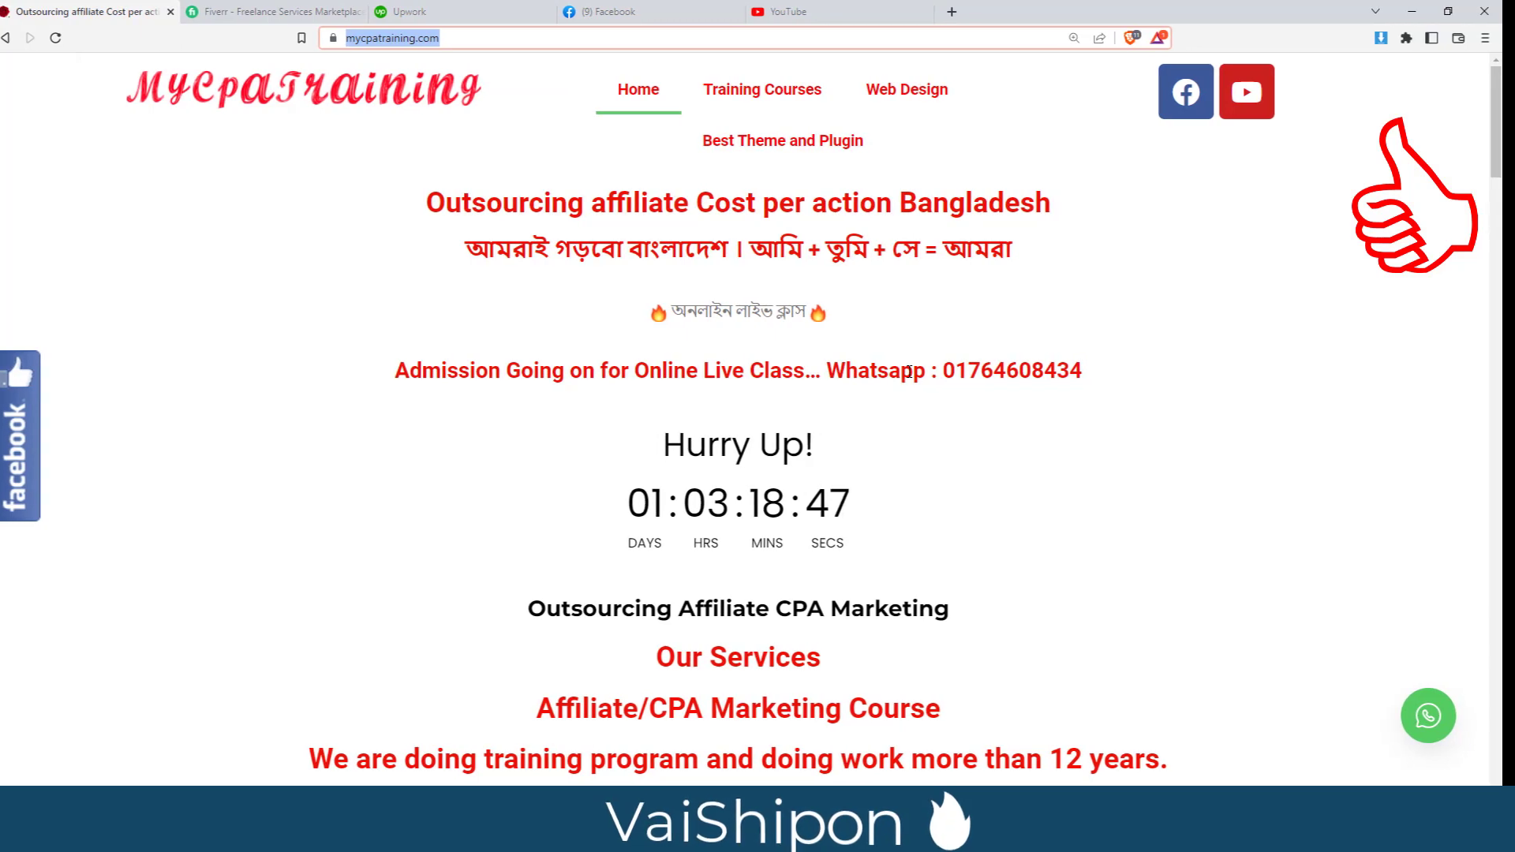
# Scroll the YouTube 'football world cup 2022' results to review the Search Insights keyword statistics
pyautogui.scroll(-5, 908, 371)
pyautogui.scroll(-4, 908, 371)
pyautogui.scroll(5, 908, 371)
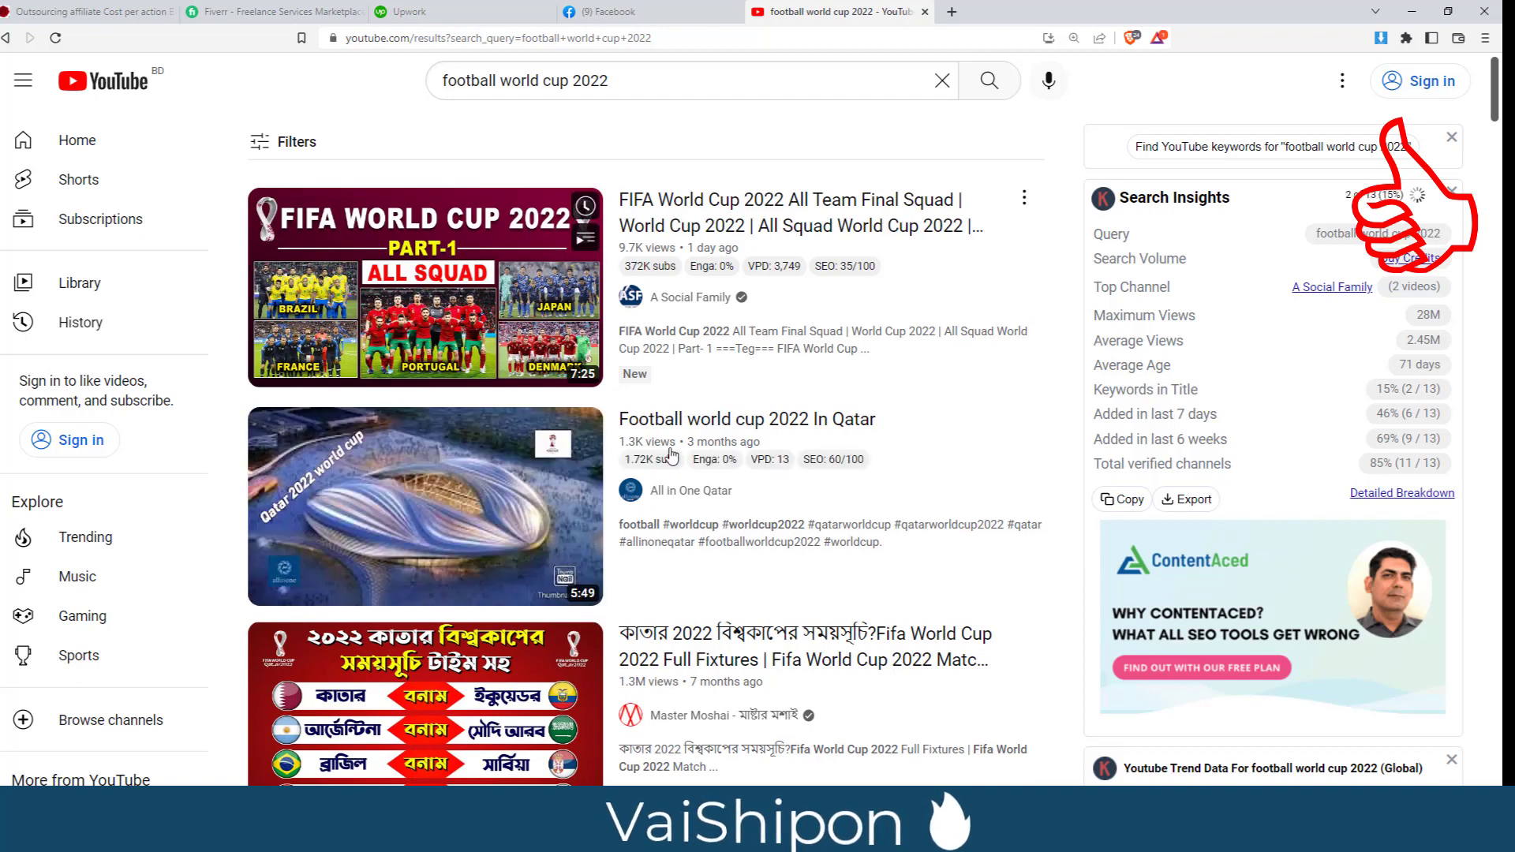
pyautogui.moveTo(740, 544)
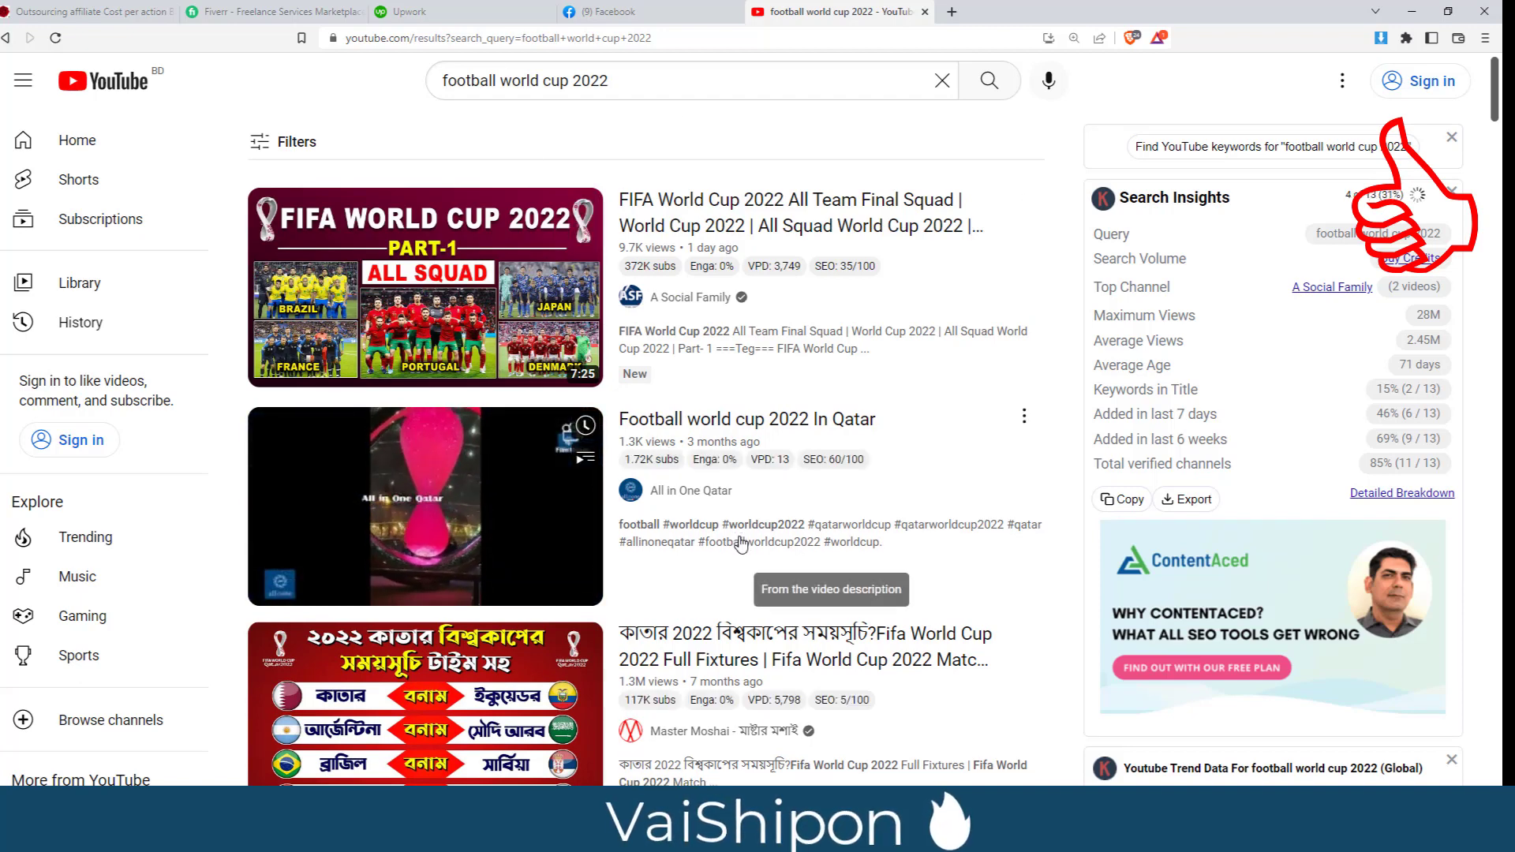
pyautogui.moveTo(976, 474)
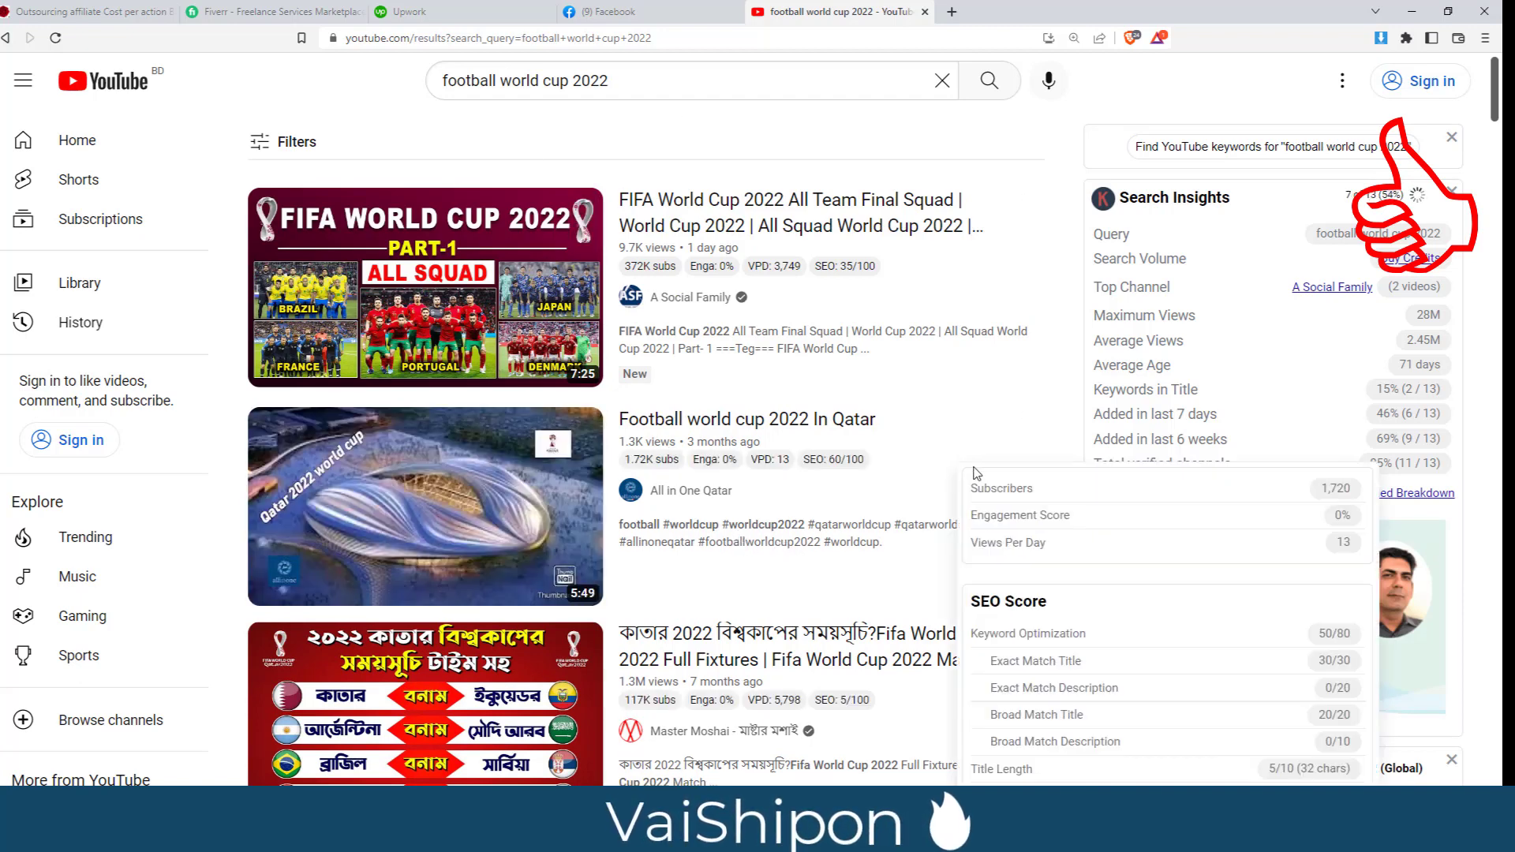
pyautogui.moveTo(950, 420)
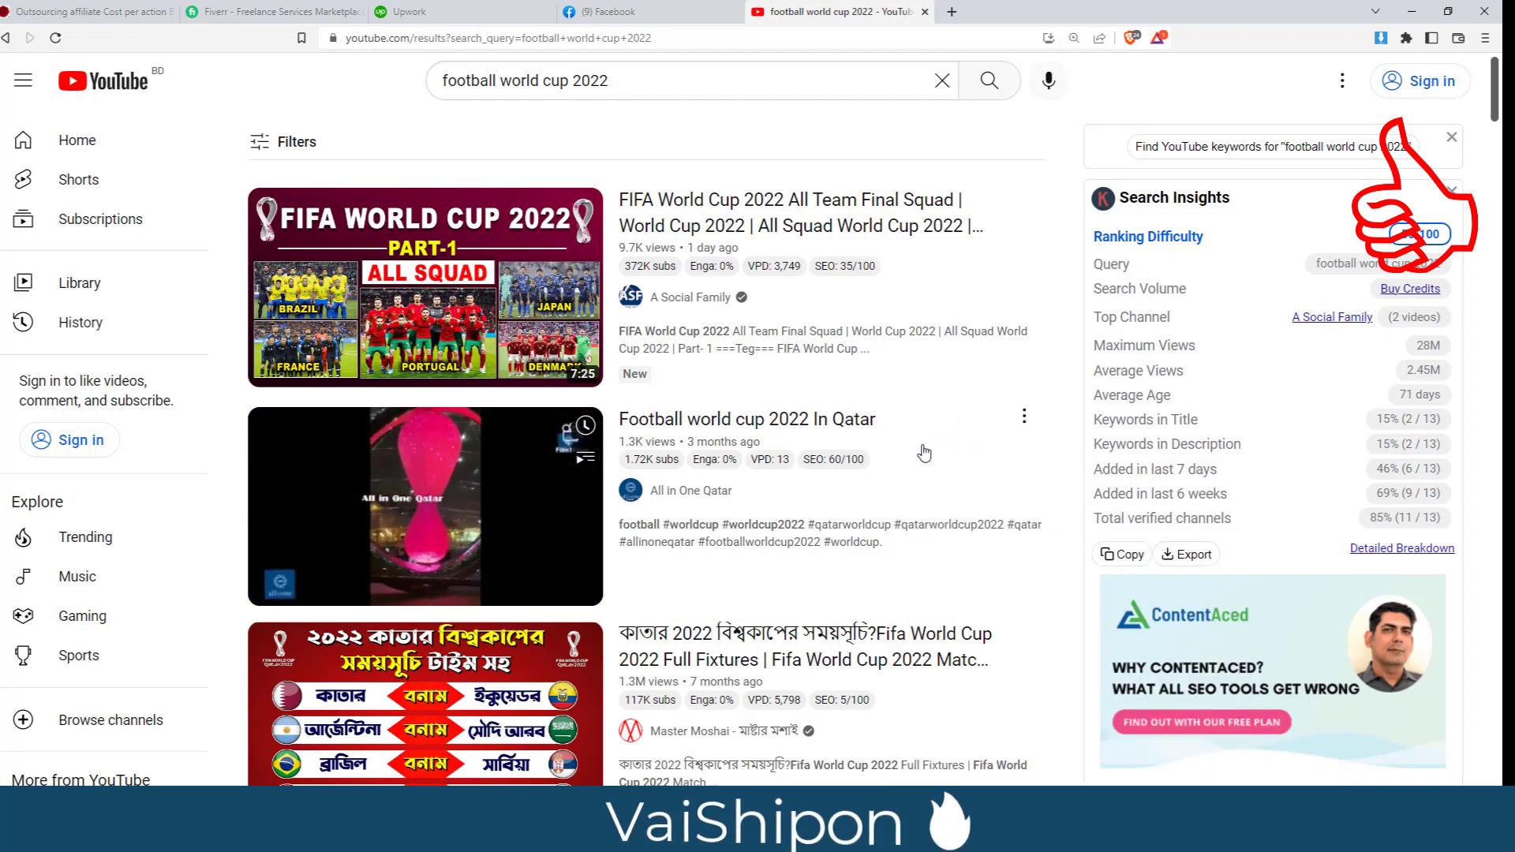
# Copy the 'football world cup 2022' query from YouTube and select it in Google's search box
pyautogui.tripleClick(623, 85)
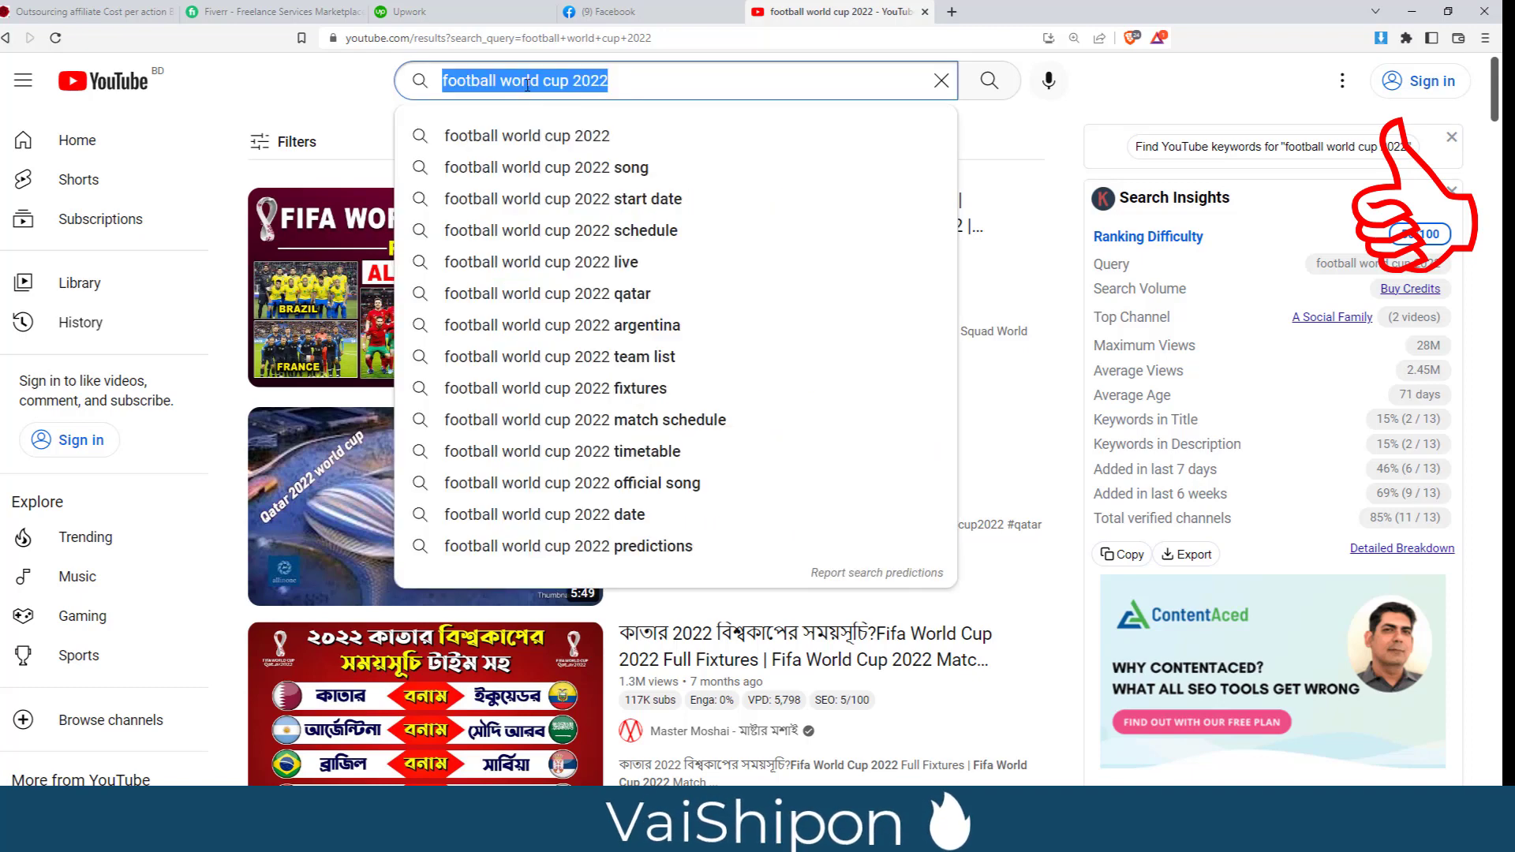
pyautogui.rightClick(552, 87)
pyautogui.click(565, 146)
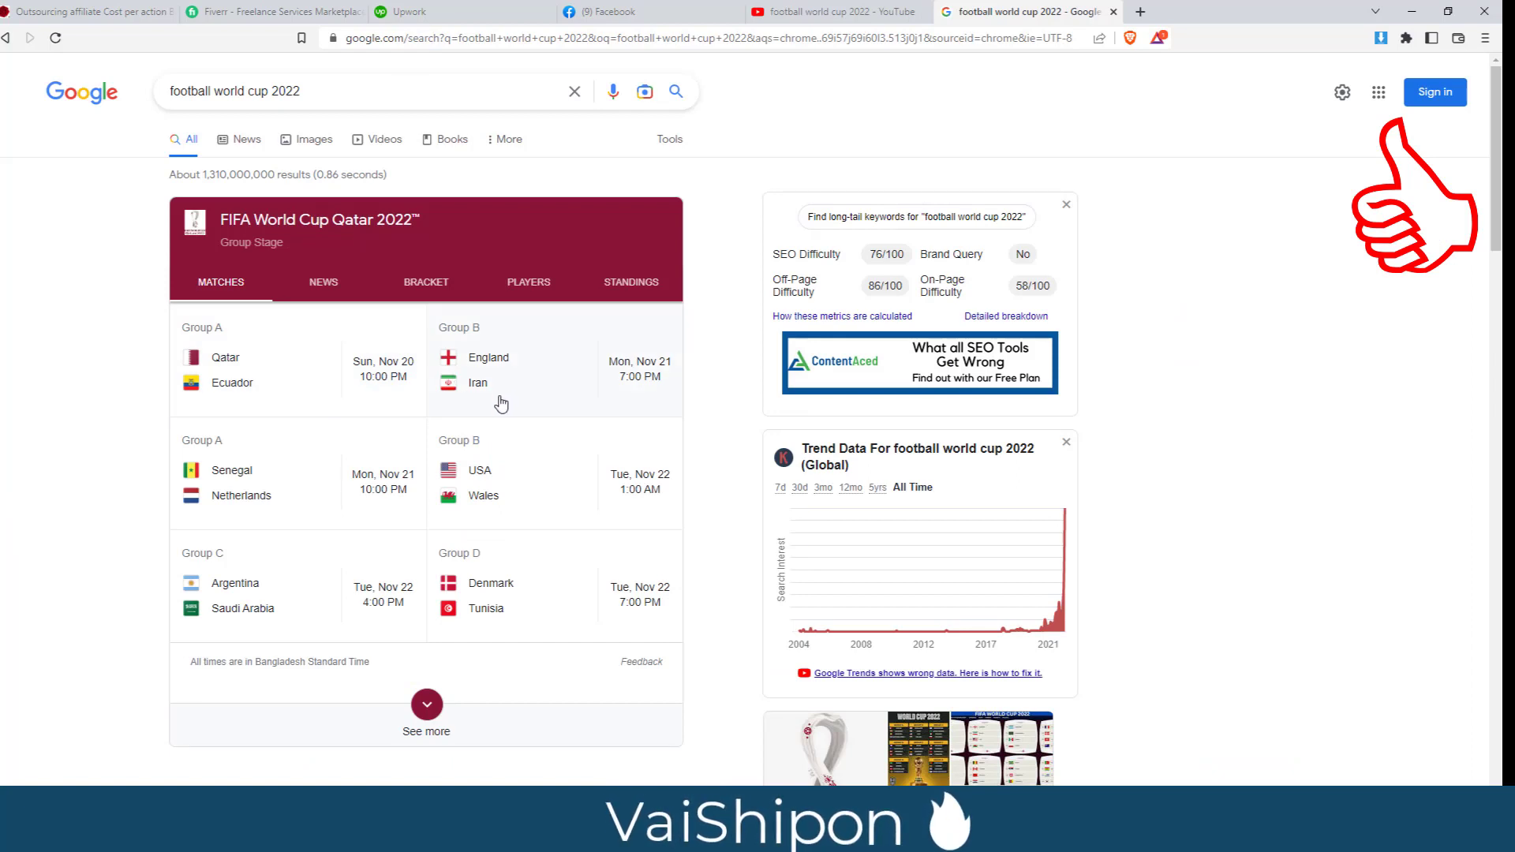
pyautogui.tripleClick(211, 82)
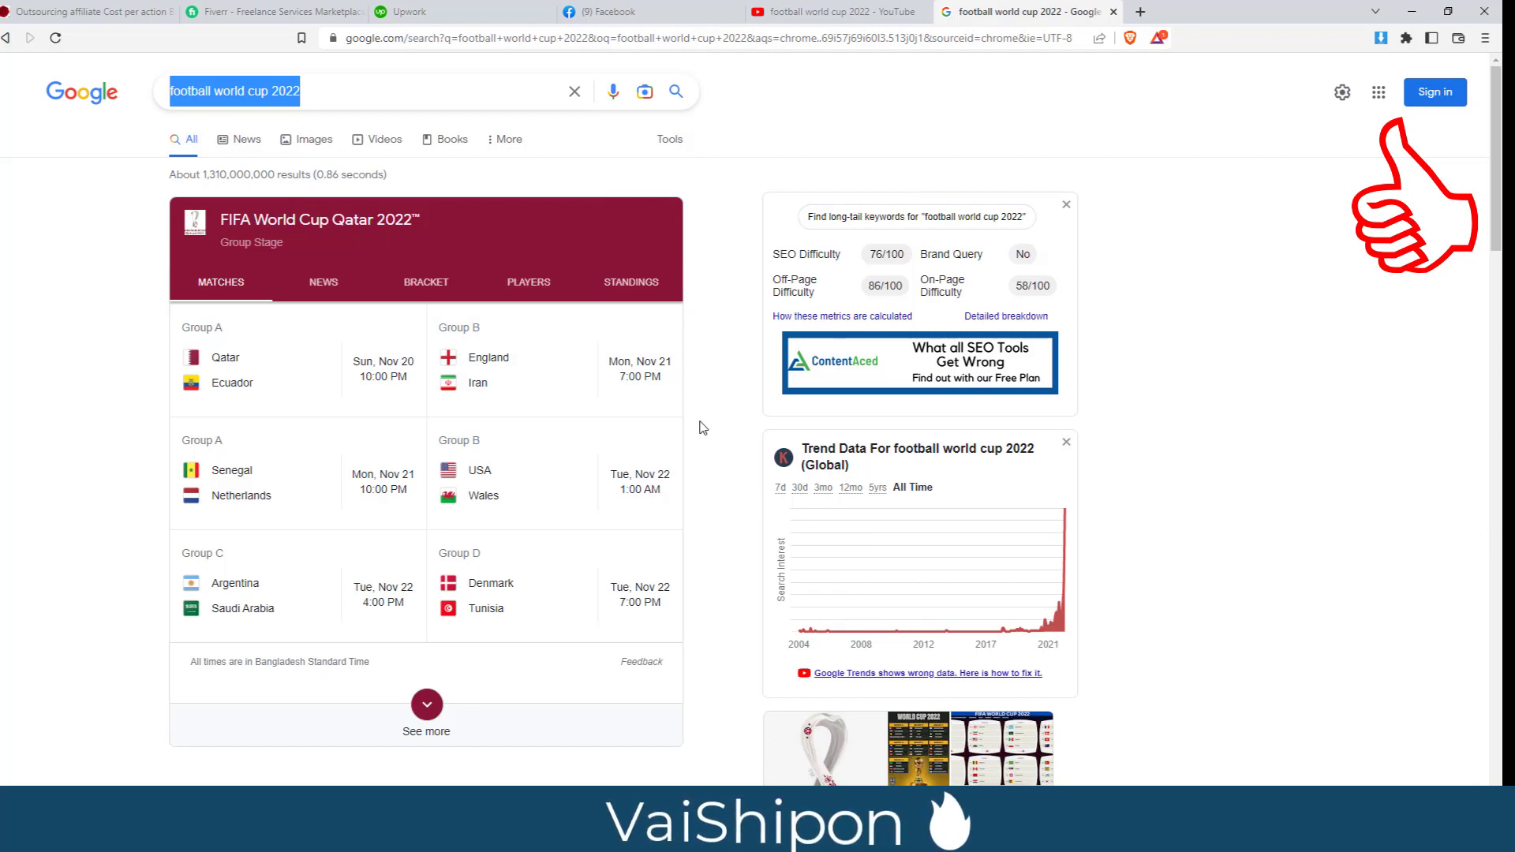
# Open the top YouTube result, 'FIFA World Cup 2022 All Team Final Squad', in a new tab
pyautogui.click(828, 11)
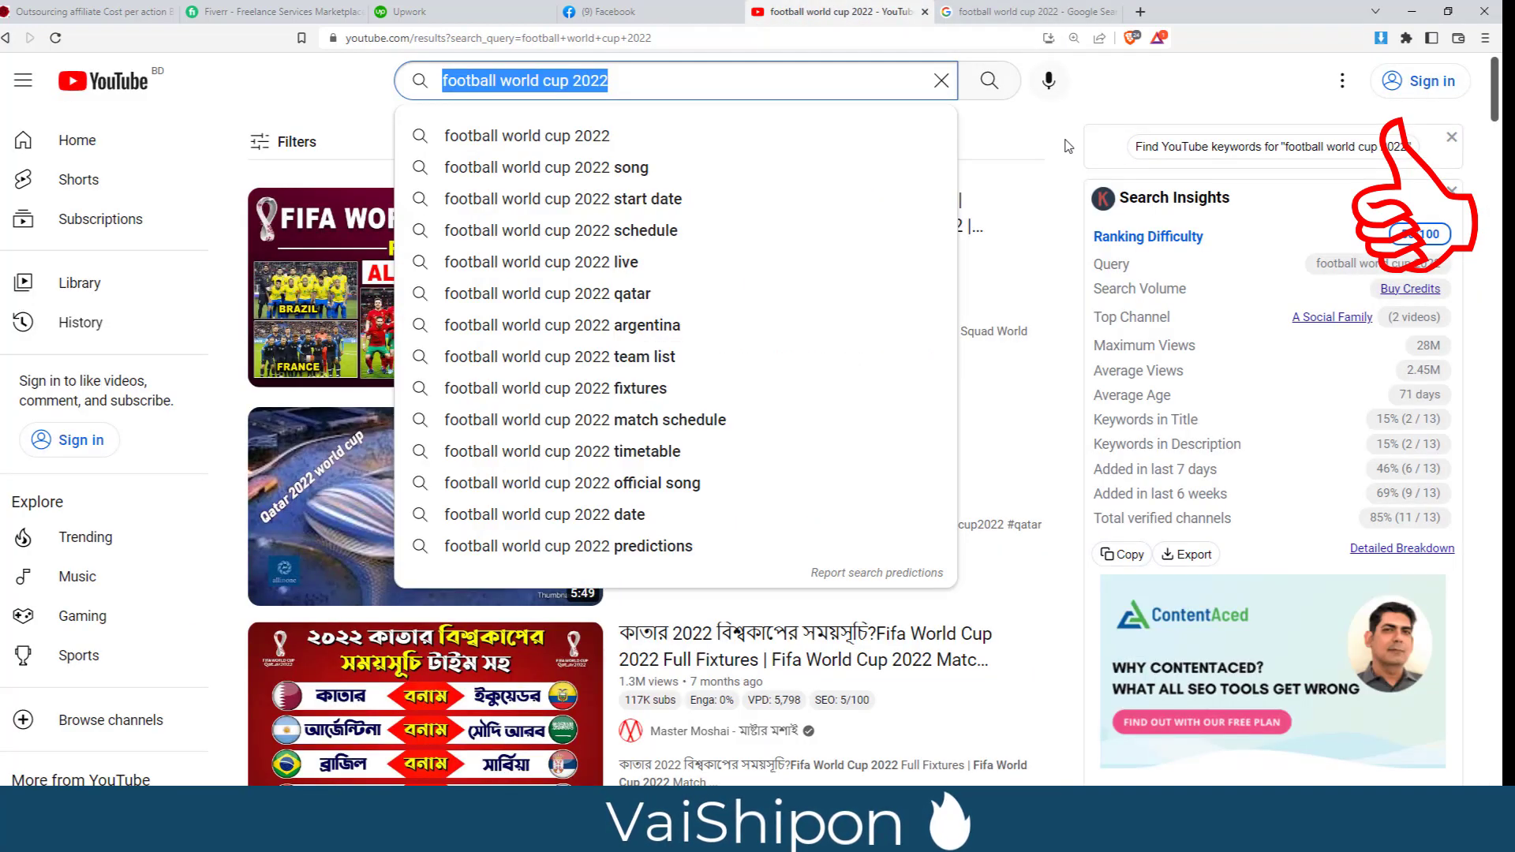
pyautogui.click(1132, 100)
pyautogui.moveTo(805, 379)
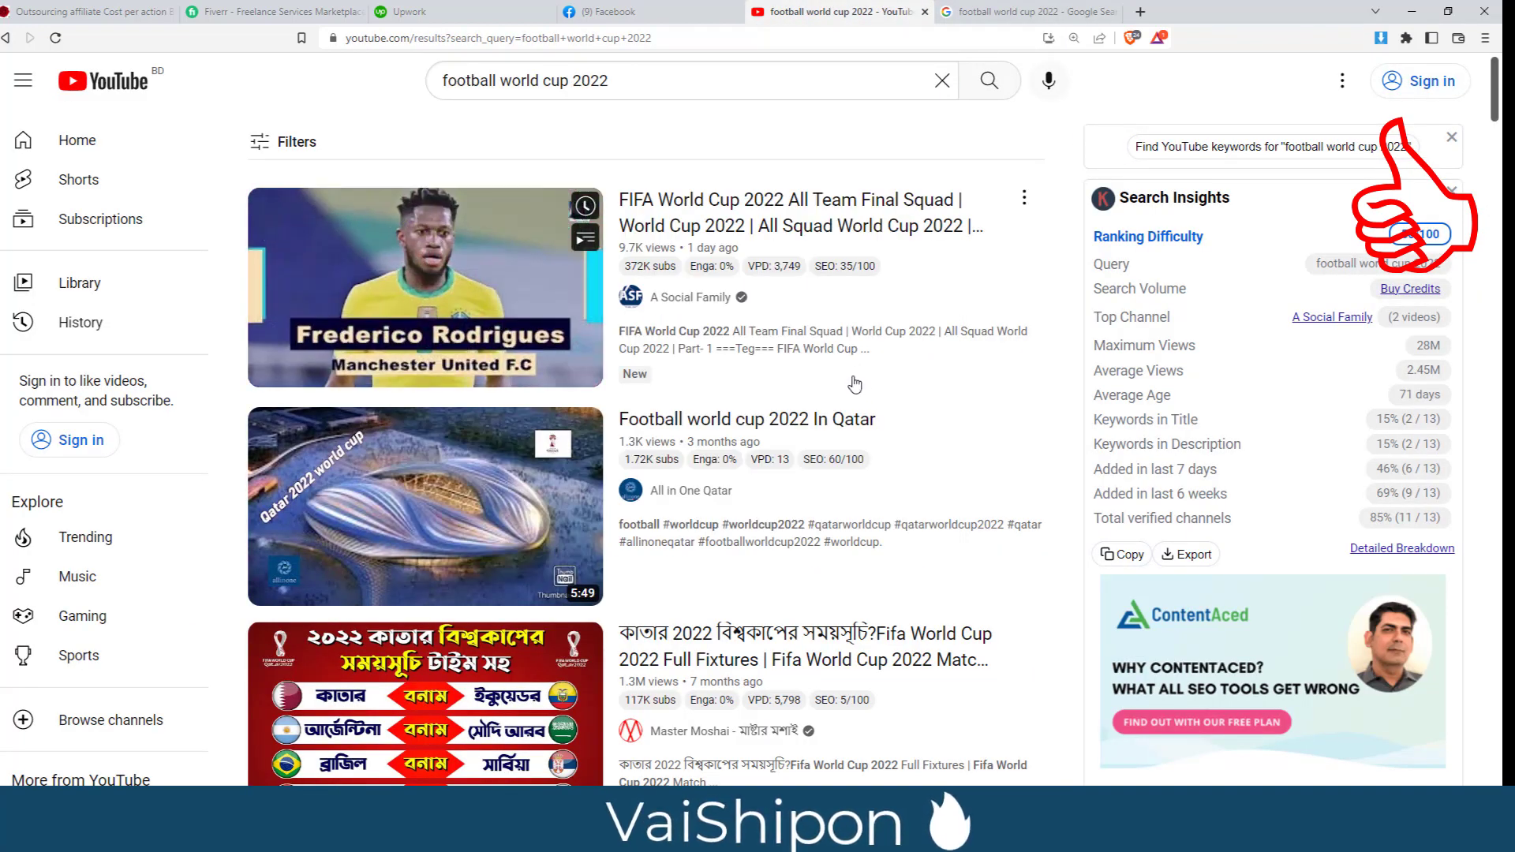
pyautogui.rightClick(531, 280)
pyautogui.click(584, 291)
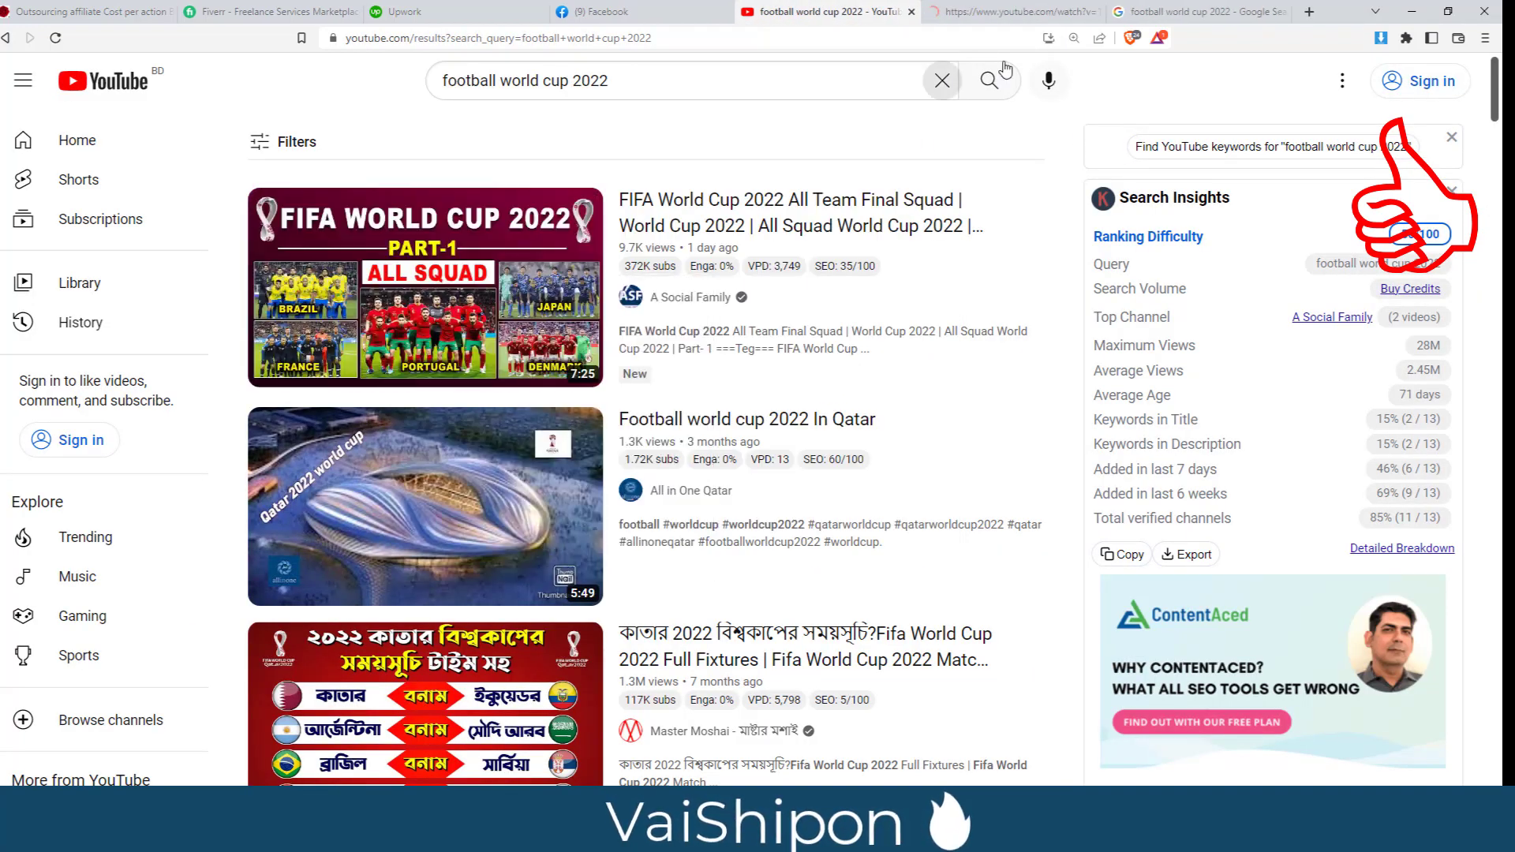
pyautogui.click(1007, 11)
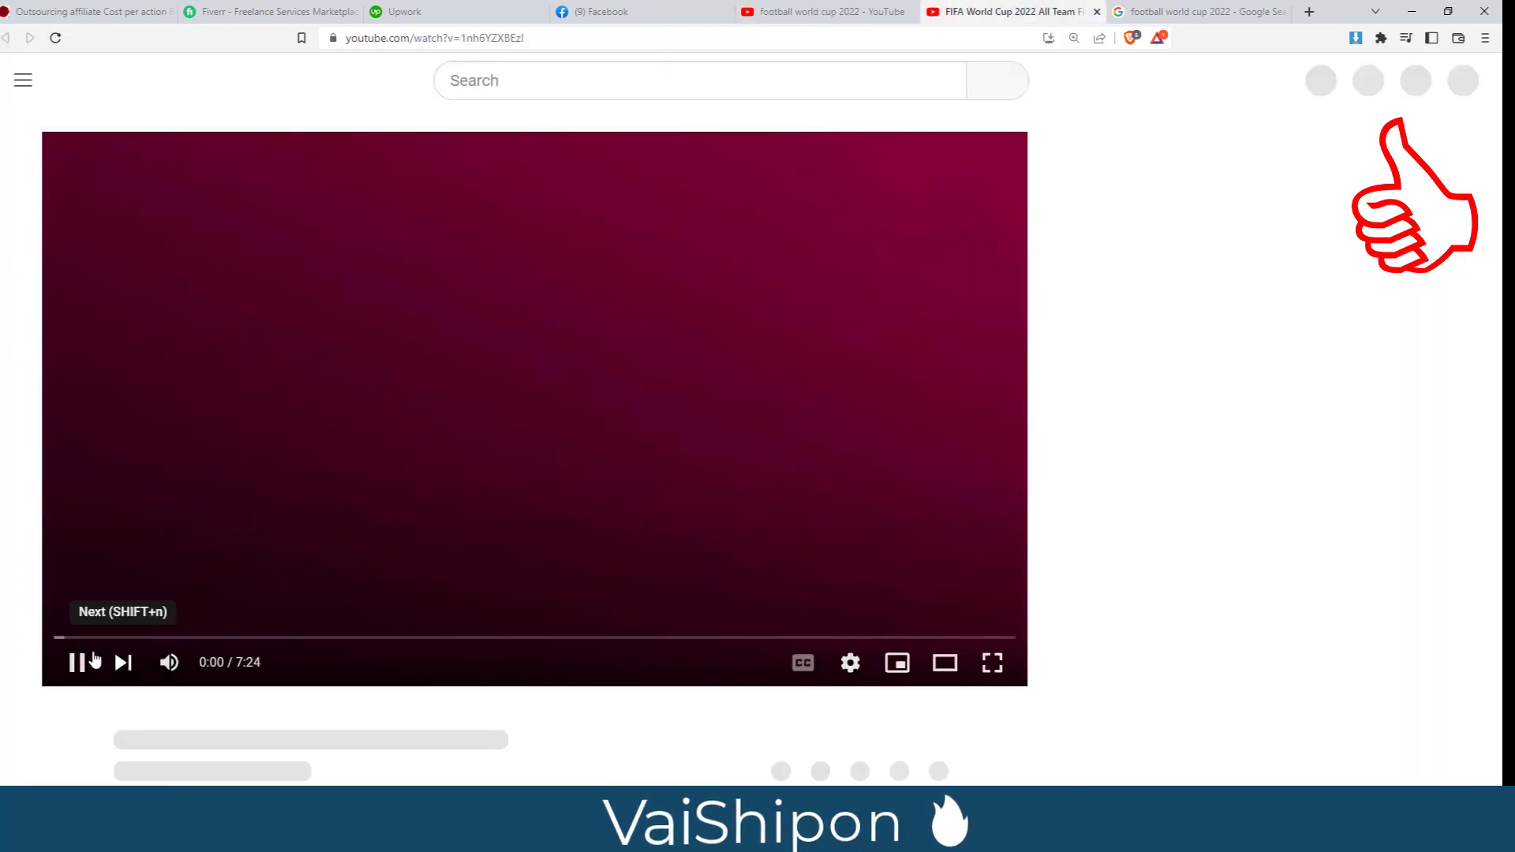
# Pause the squad video and highlight the channel's monthly earnings estimate of $280 - $4.5K
pyautogui.click(95, 659)
pyautogui.scroll(-3, 451, 560)
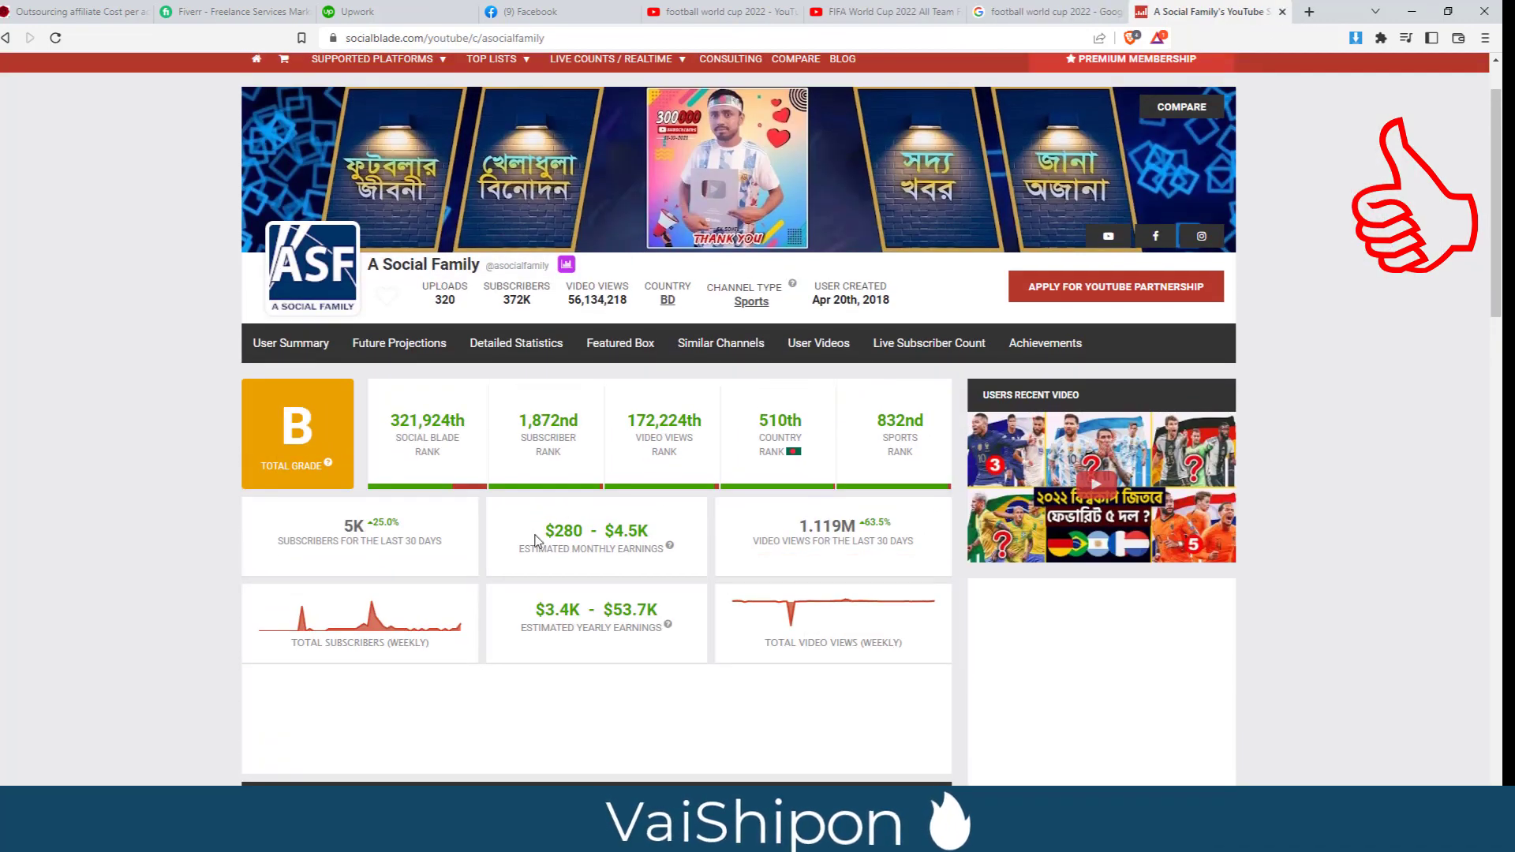
pyautogui.moveTo(544, 539); pyautogui.dragTo(665, 532)
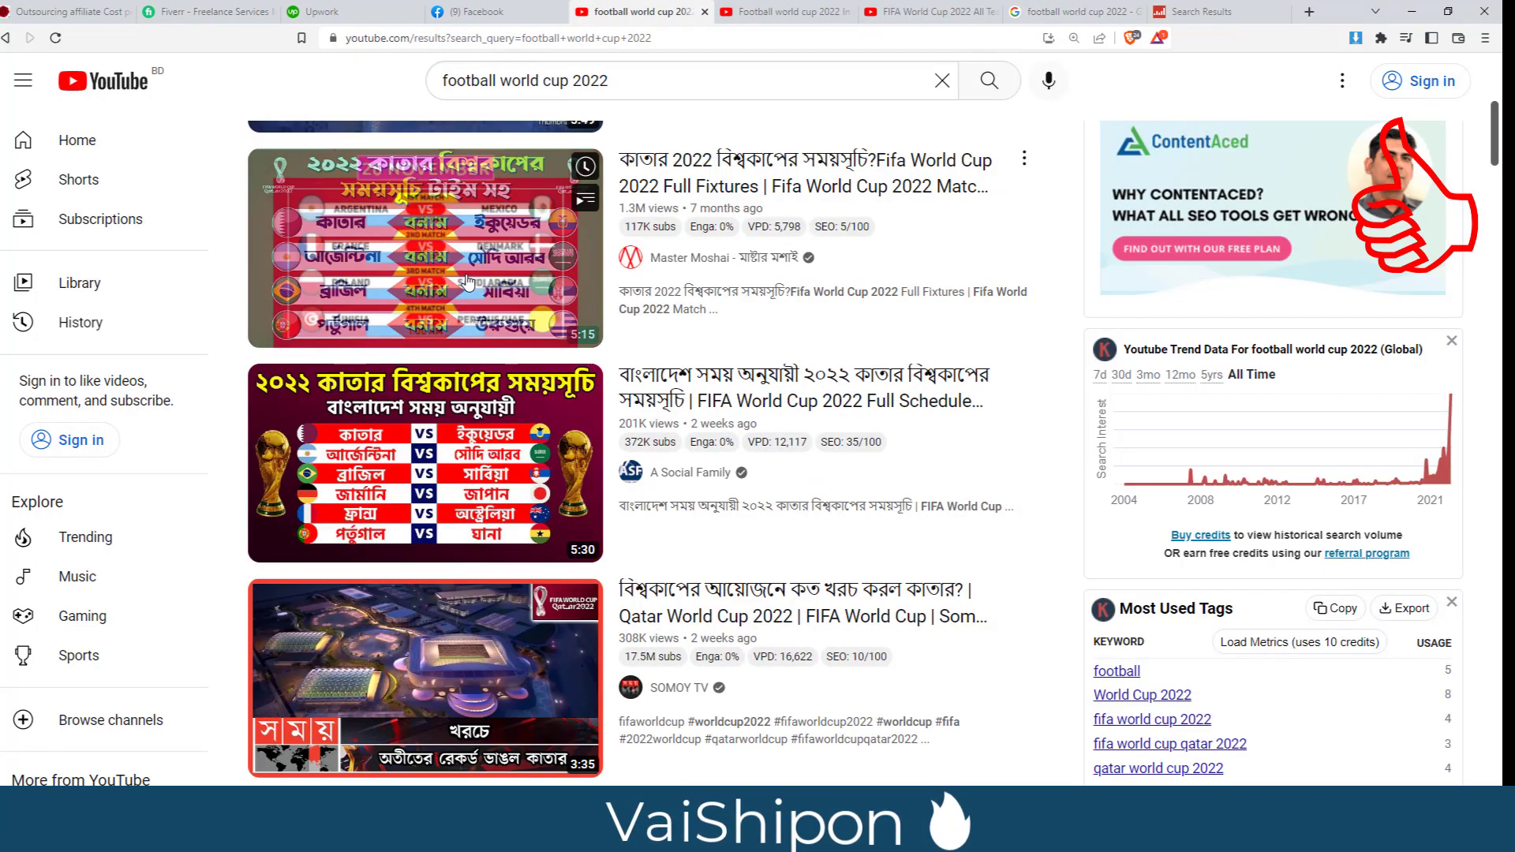
# Open the World Cup 2022 full fixtures video in a new tab and view it
pyautogui.rightClick(461, 276)
pyautogui.click(505, 294)
pyautogui.click(706, 11)
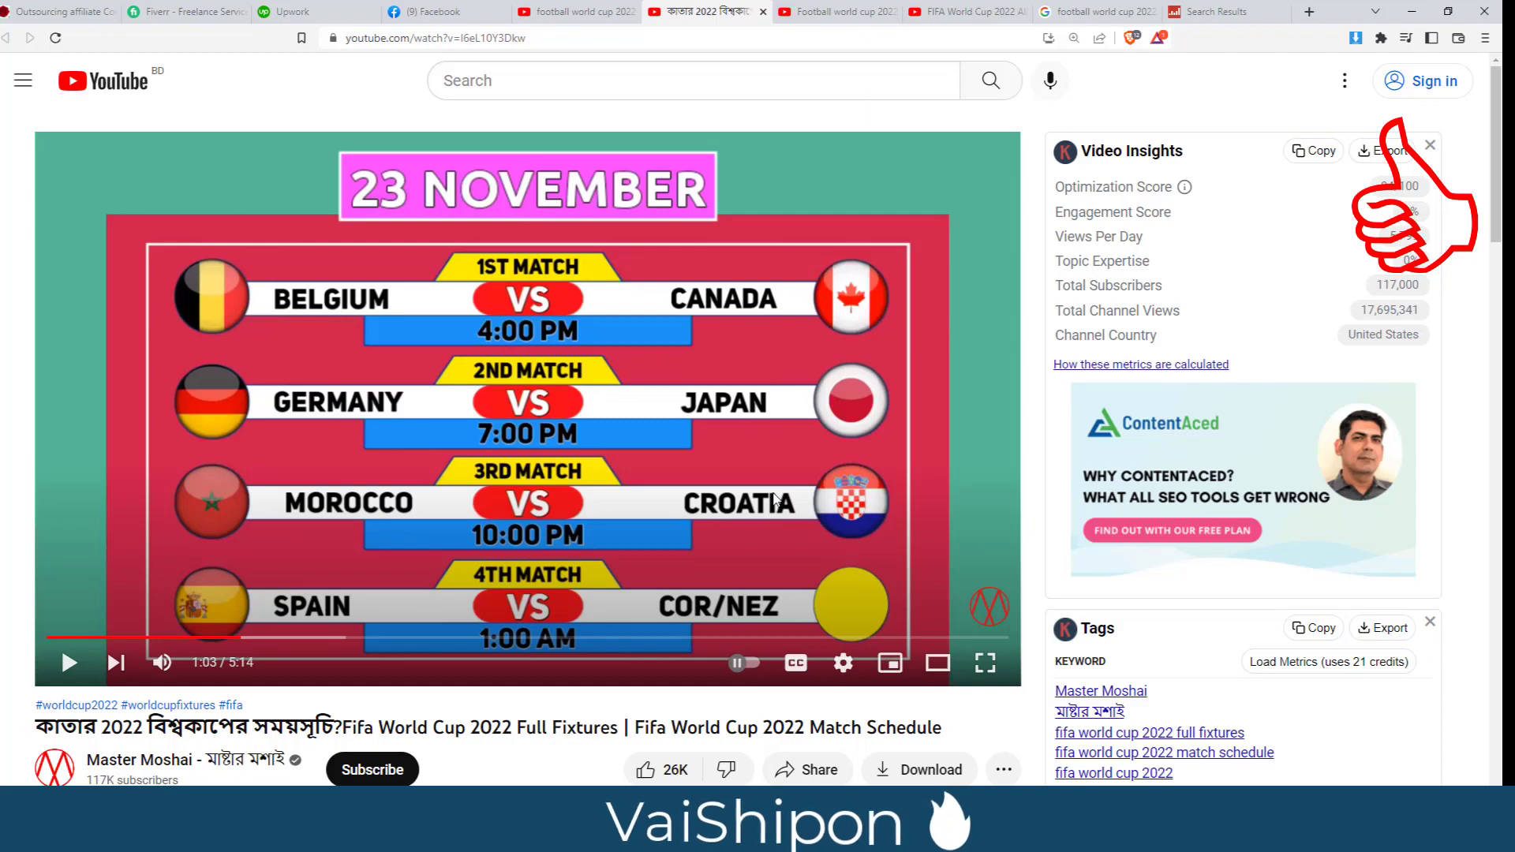
# Open the Newcastle United 1 Chelsea 0 highlights video in a background tab and switch to it
pyautogui.scroll(-3, 776, 497)
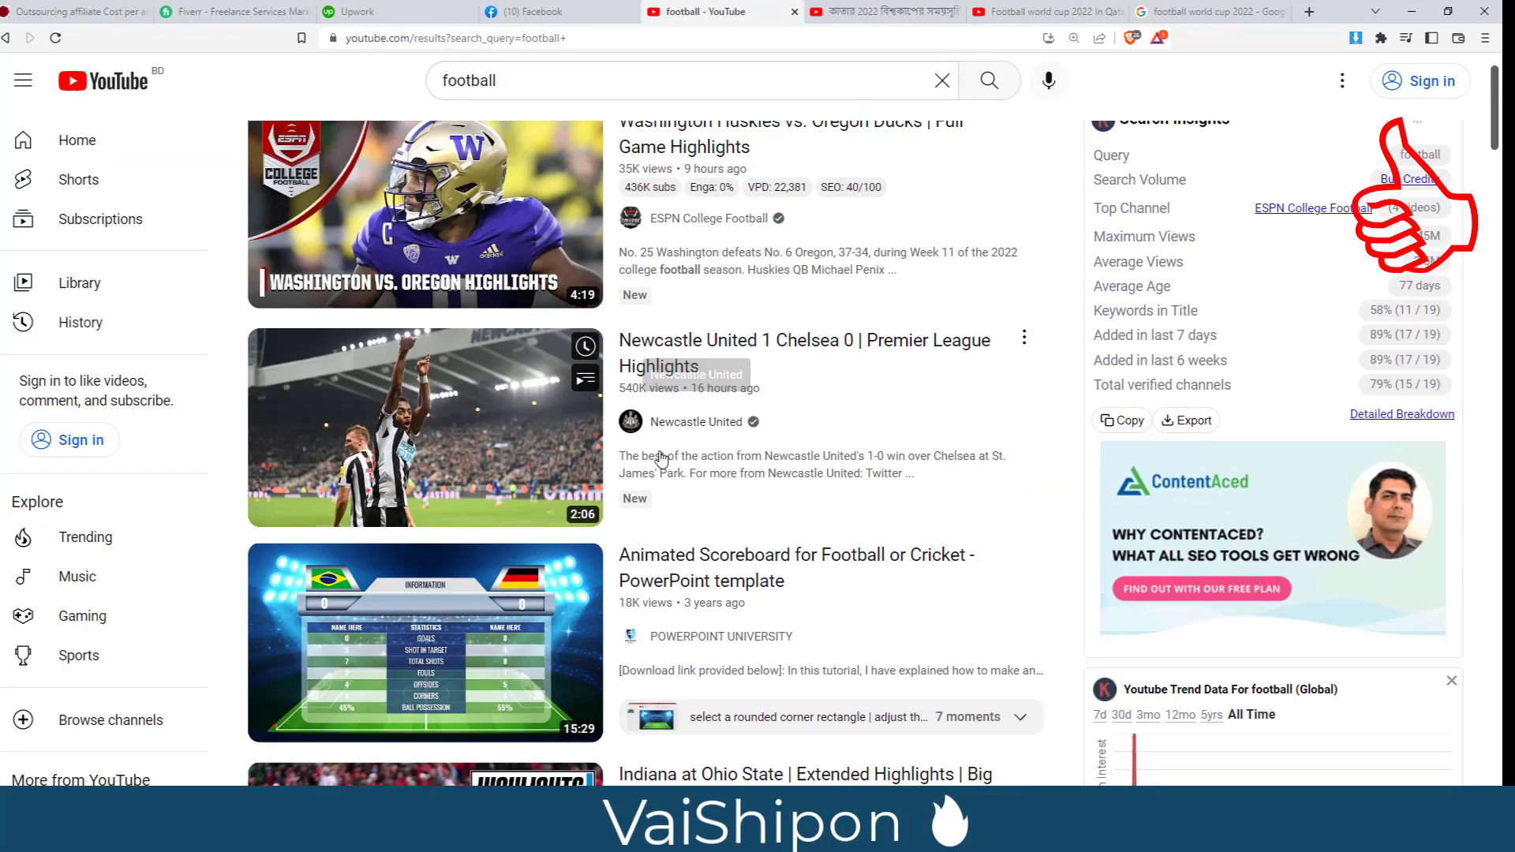
pyautogui.middleClick(491, 409)
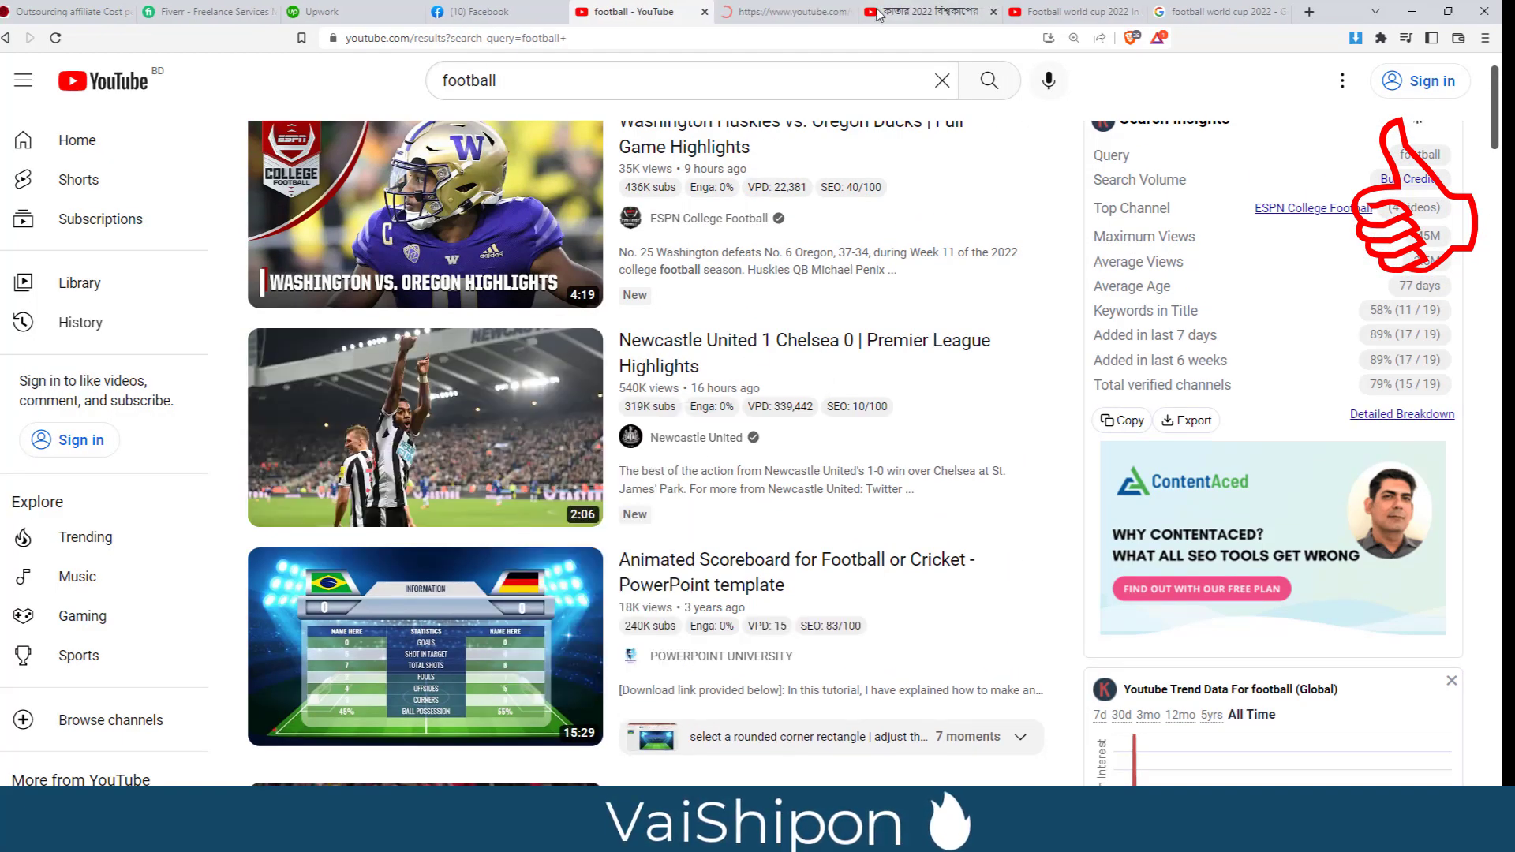
pyautogui.click(830, 10)
# Copy the channel name 'Newcastle United' from the expanded description, then return to the Google results
pyautogui.scroll(-4, 348, 625)
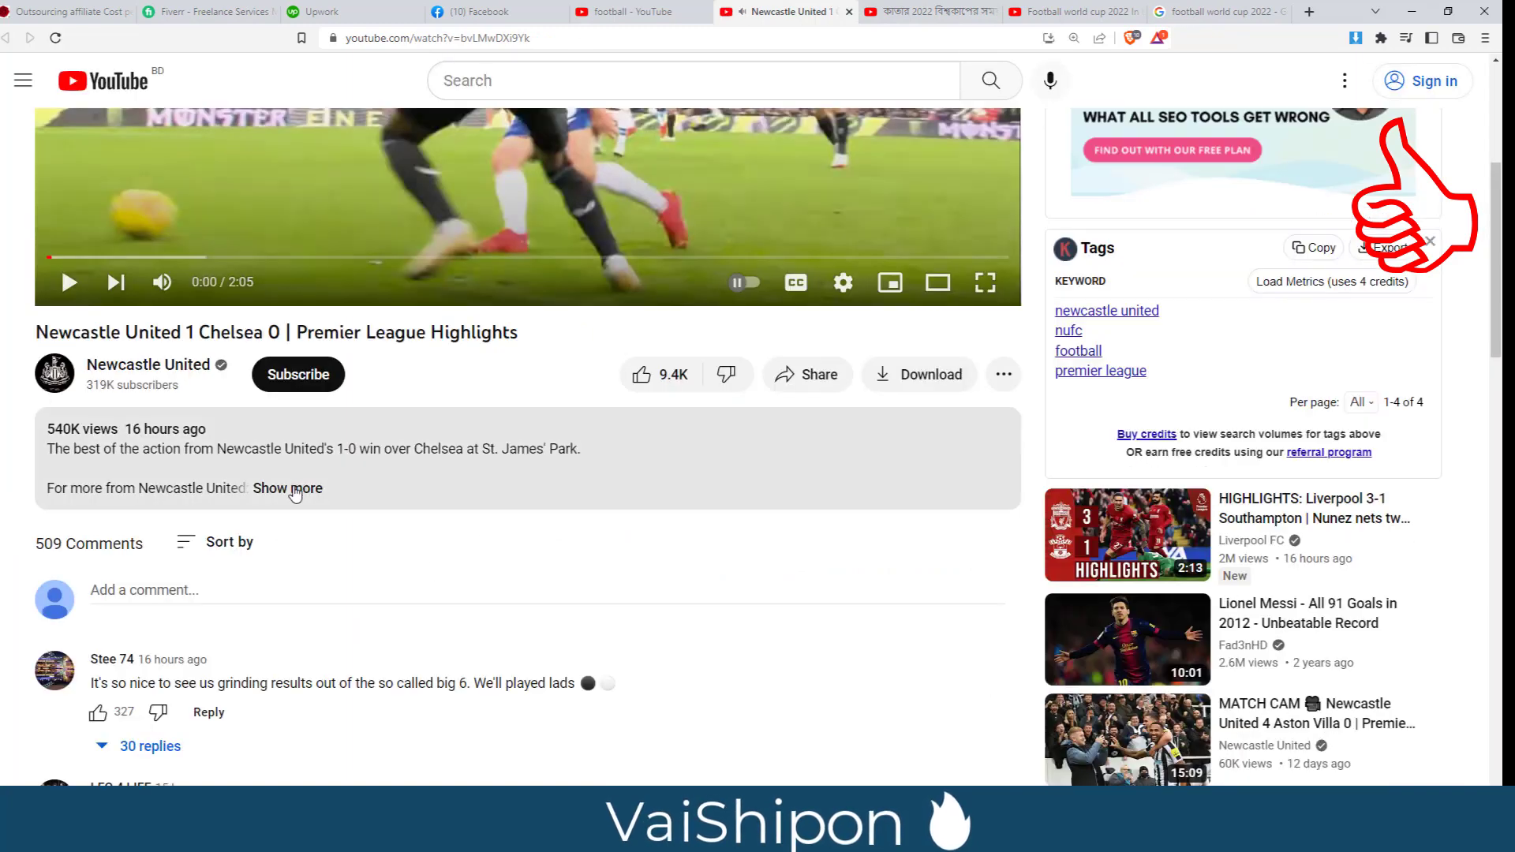
pyautogui.click(295, 489)
pyautogui.scroll(5, 548, 504)
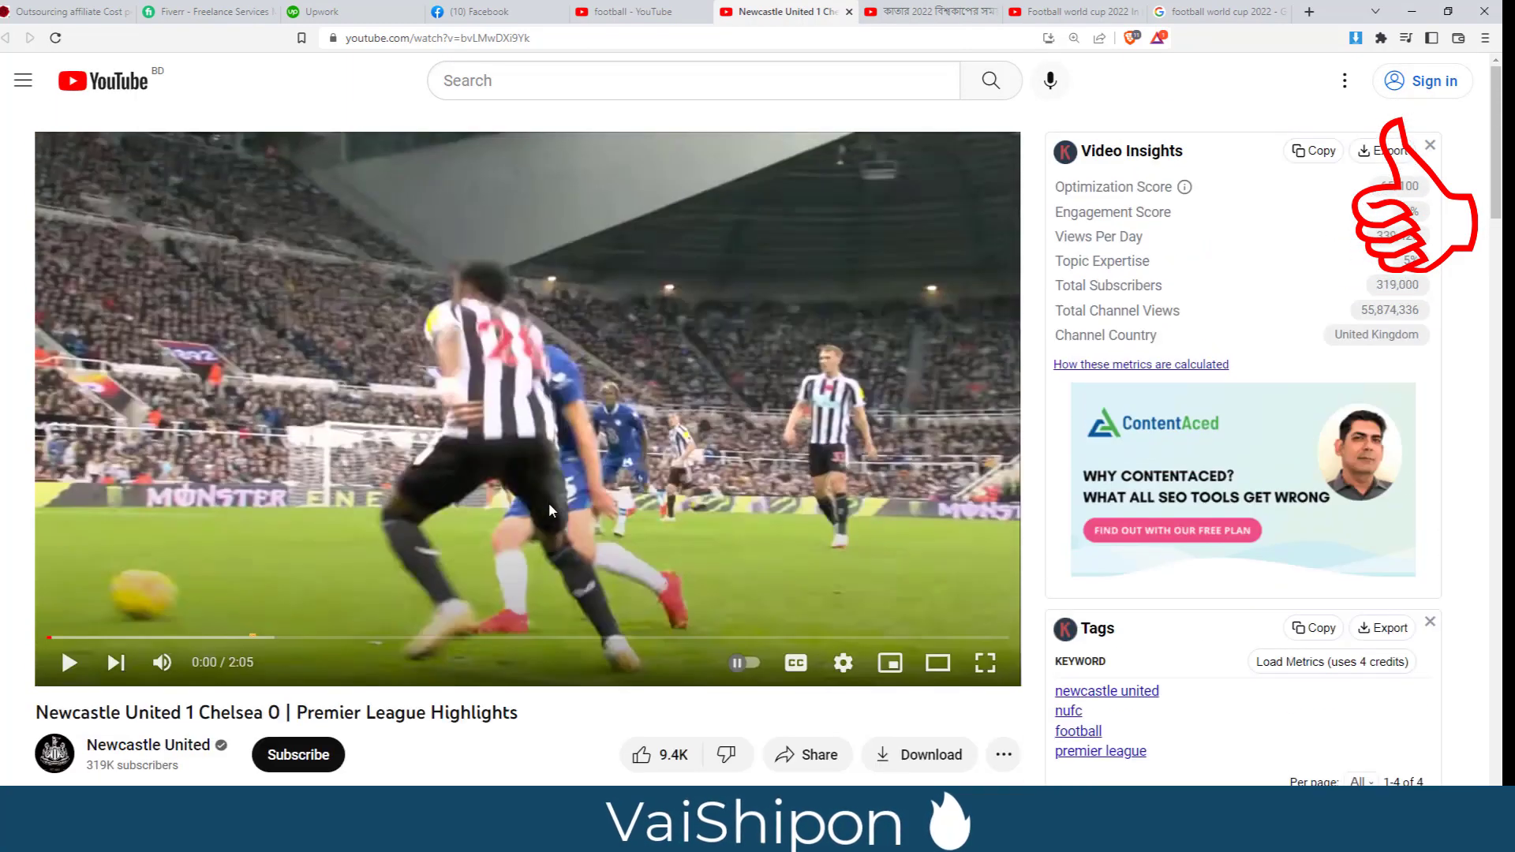
pyautogui.scroll(-2, 548, 513)
pyautogui.scroll(-3, 544, 527)
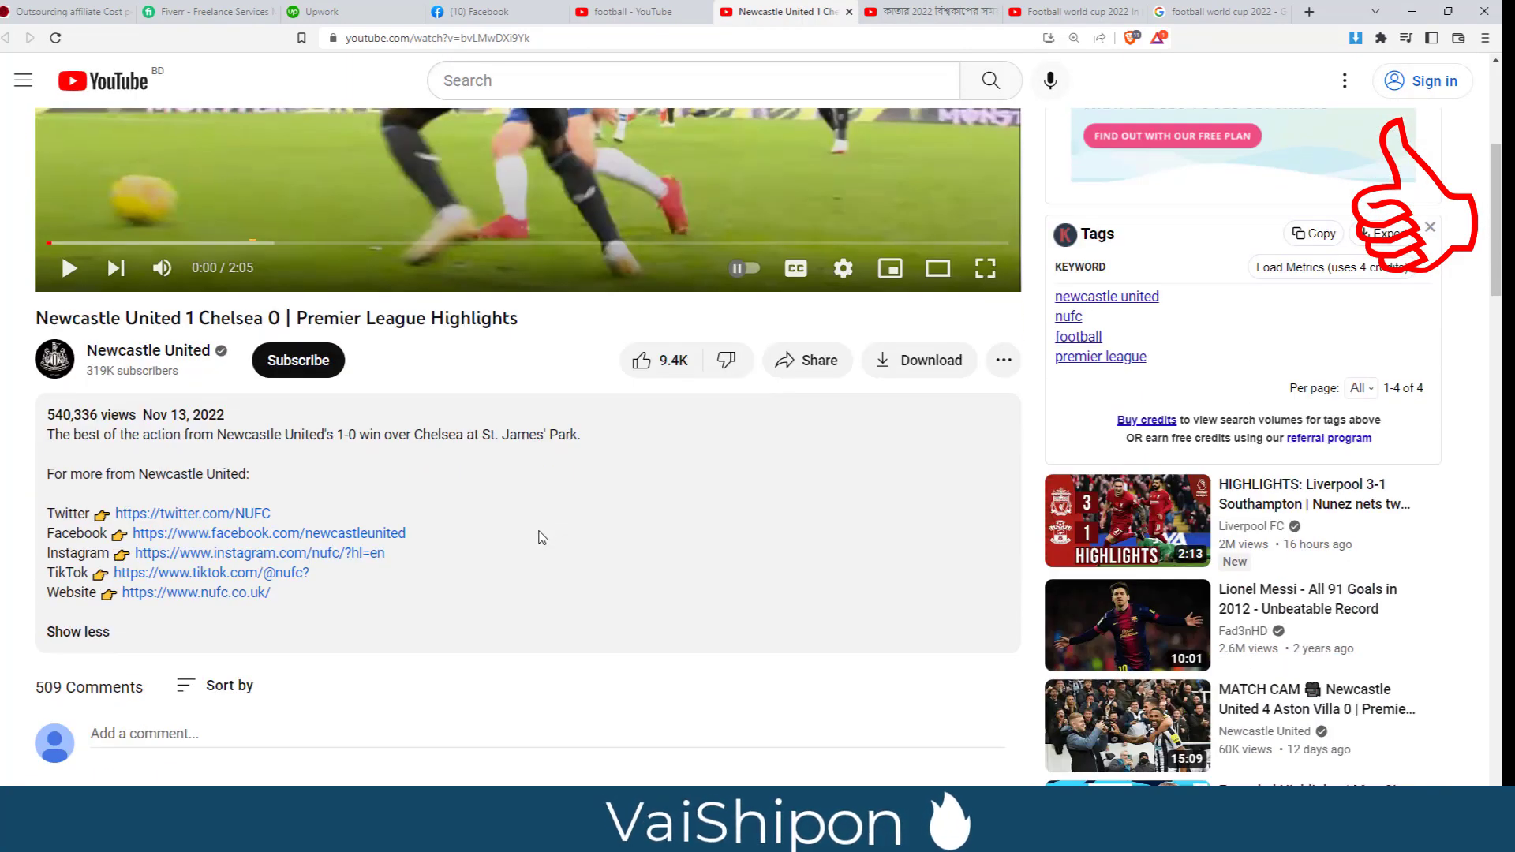
pyautogui.tripleClick(178, 356)
pyautogui.hotkey('ctrl', 'c')
pyautogui.rightClick(175, 355)
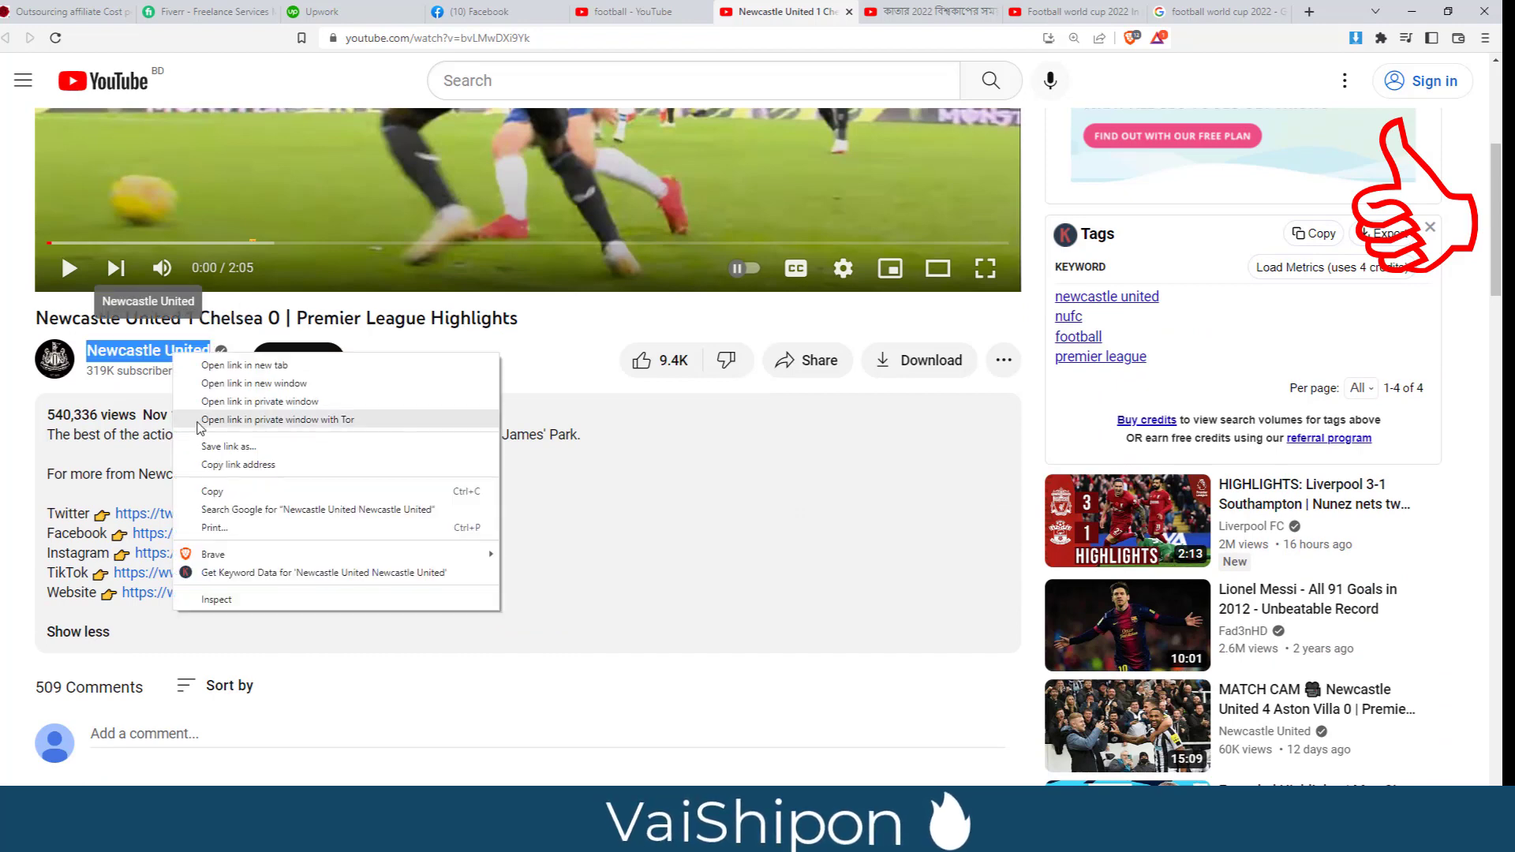
pyautogui.click(214, 493)
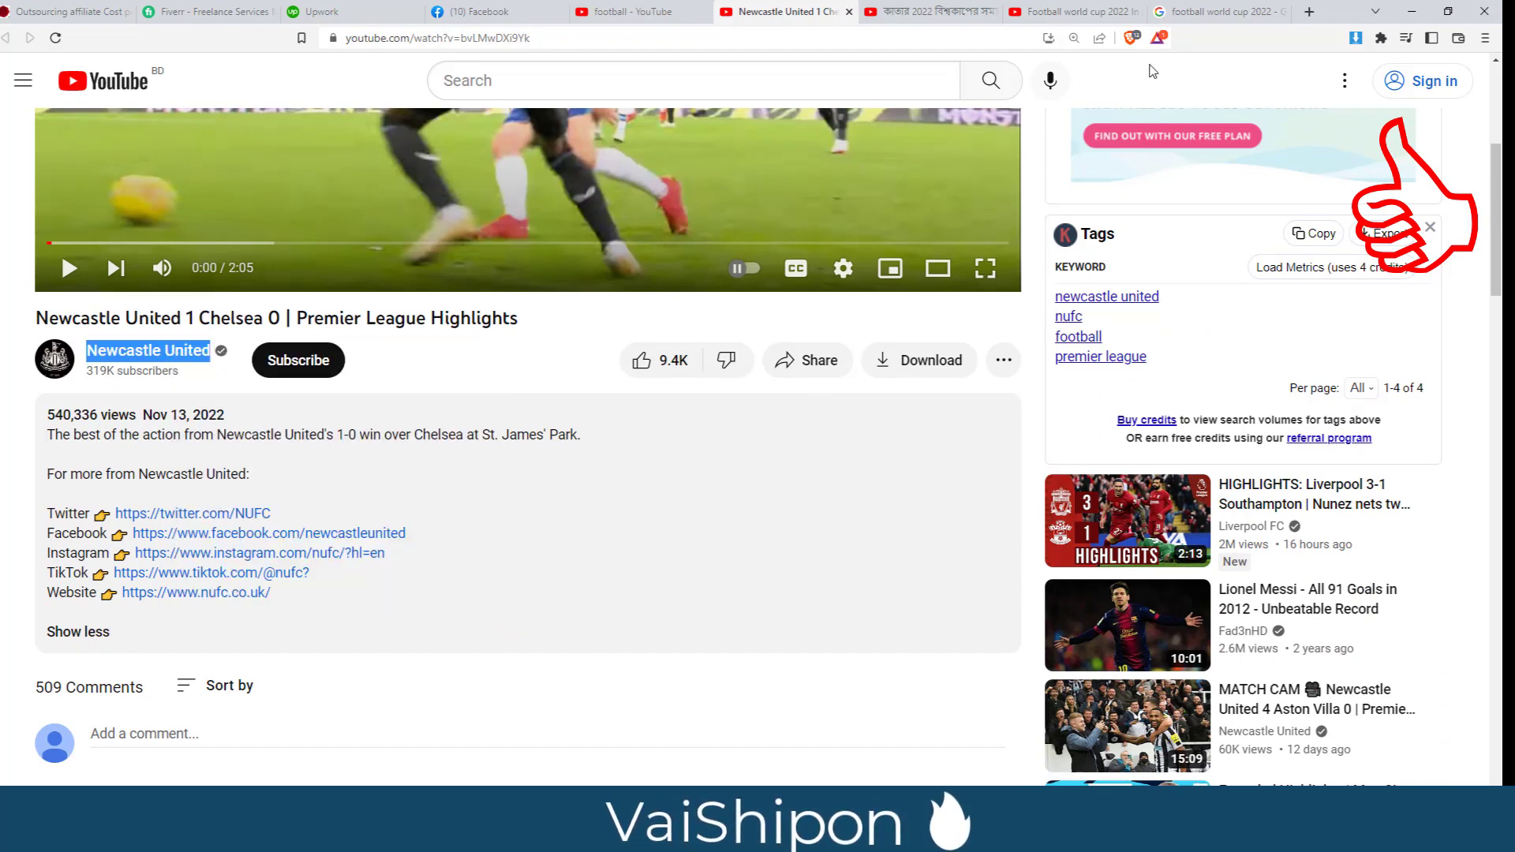
pyautogui.click(1077, 12)
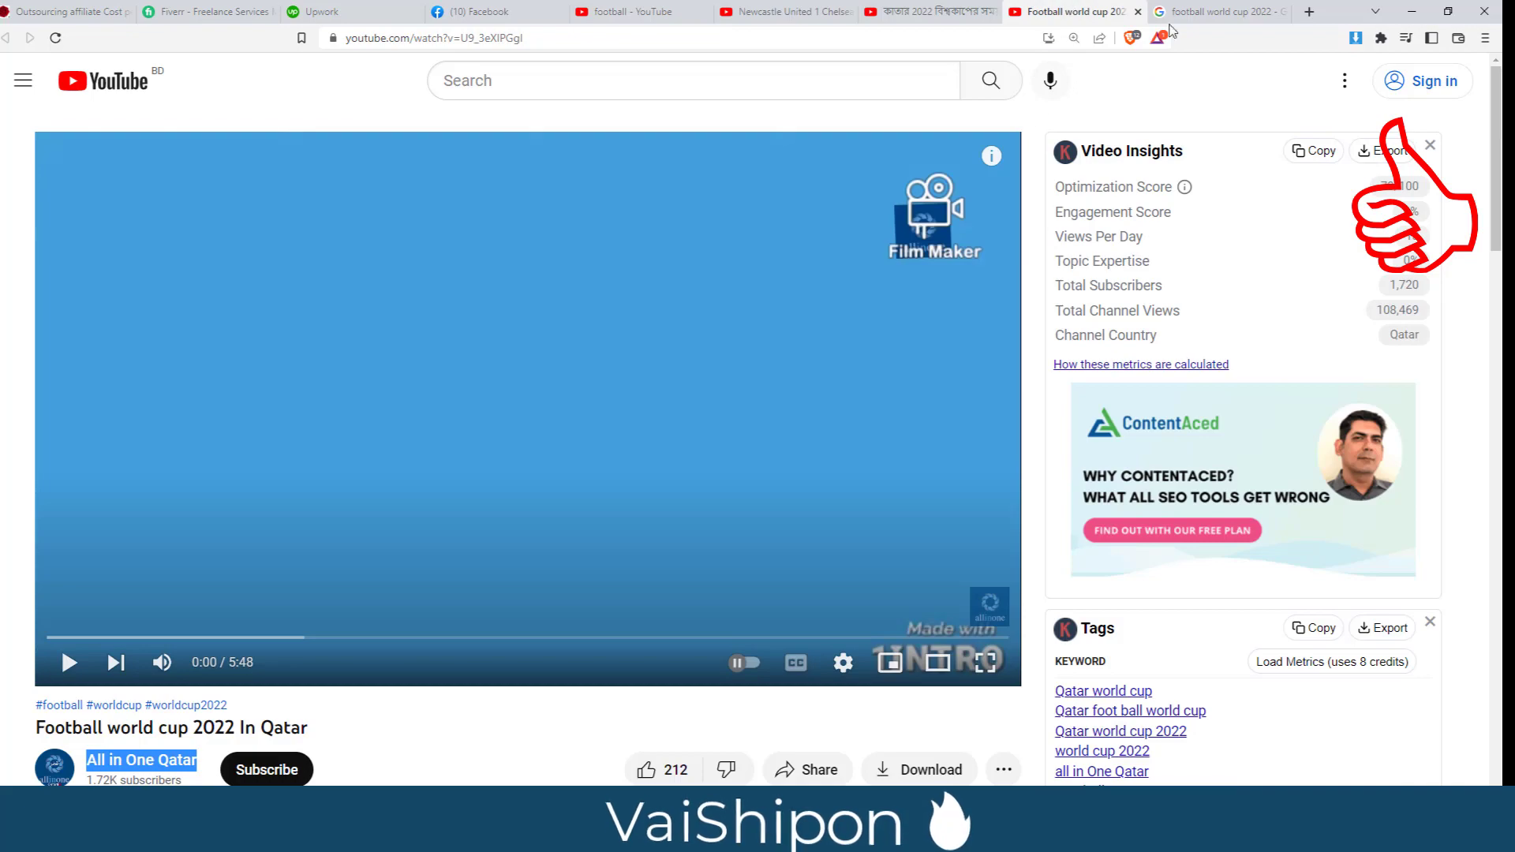
pyautogui.click(1170, 20)
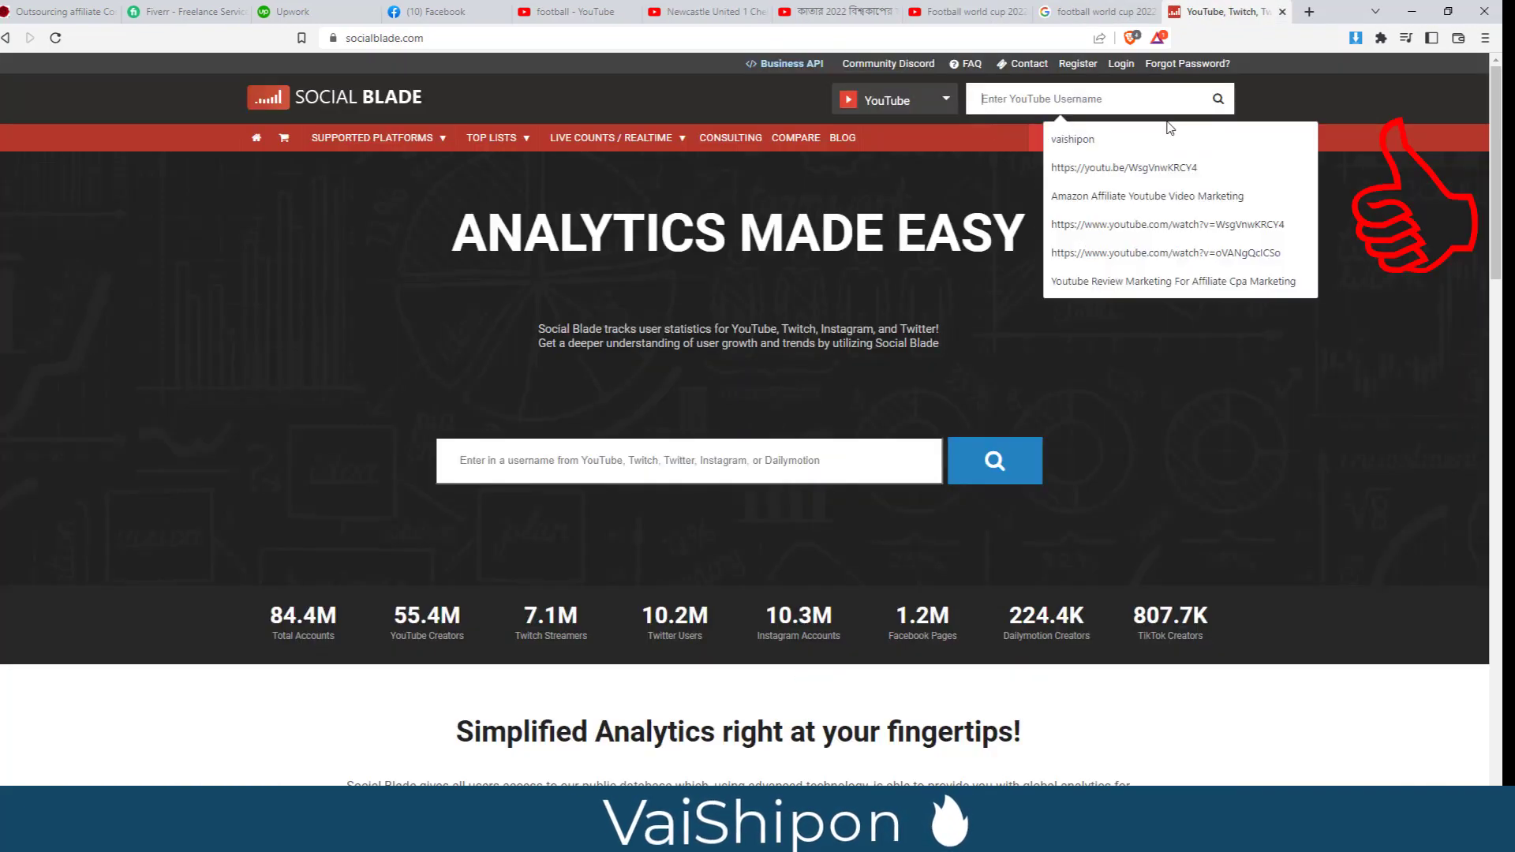
# Search Social Blade for Newcastle United and scroll through its channel statistics
pyautogui.hotkey('ctrl', 'v')
pyautogui.click(1216, 106)
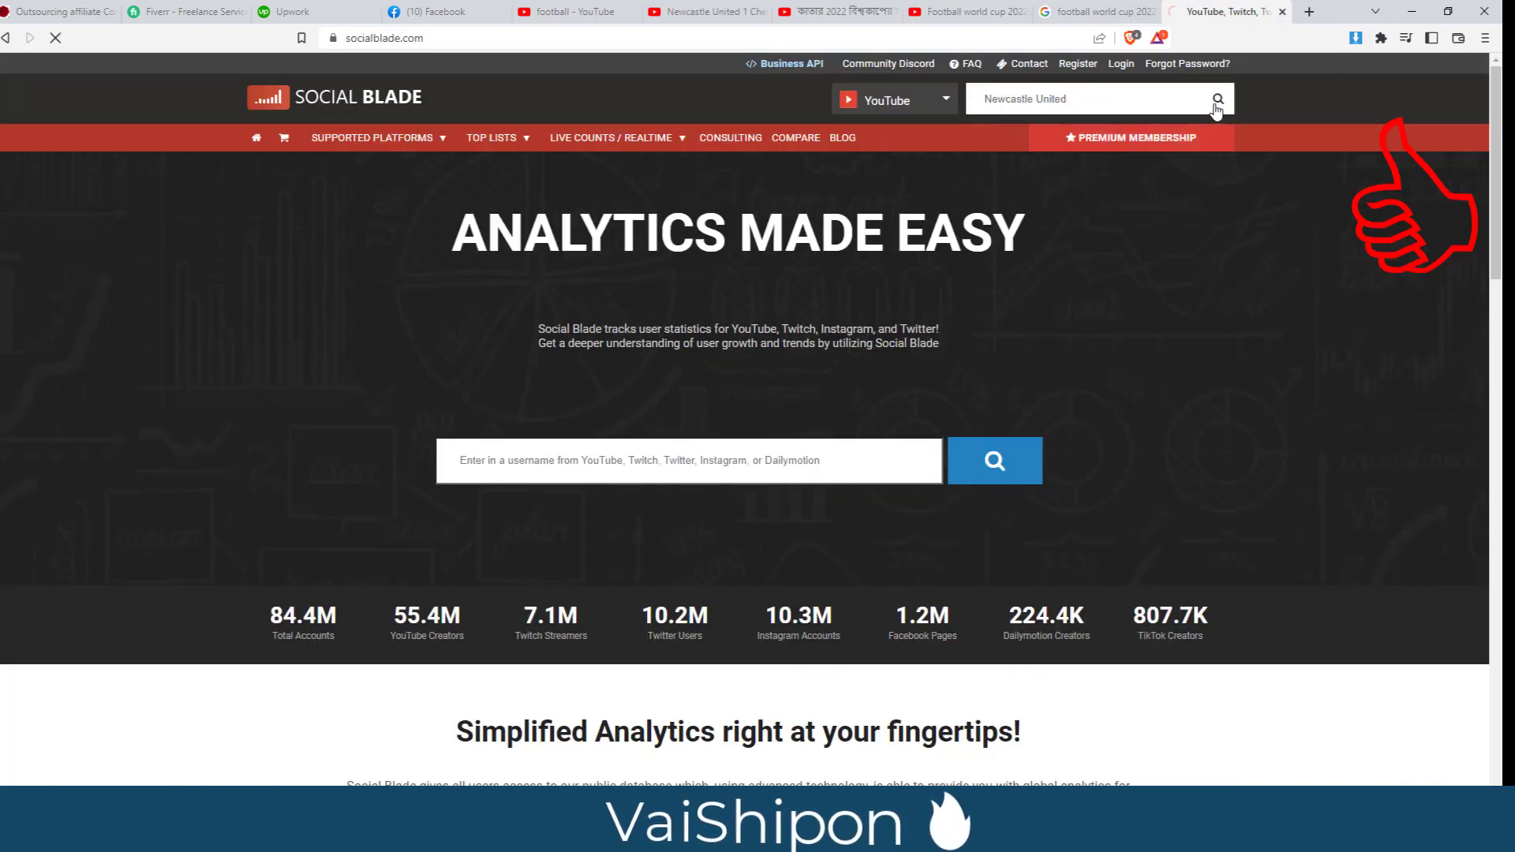
pyautogui.scroll(-2, 713, 471)
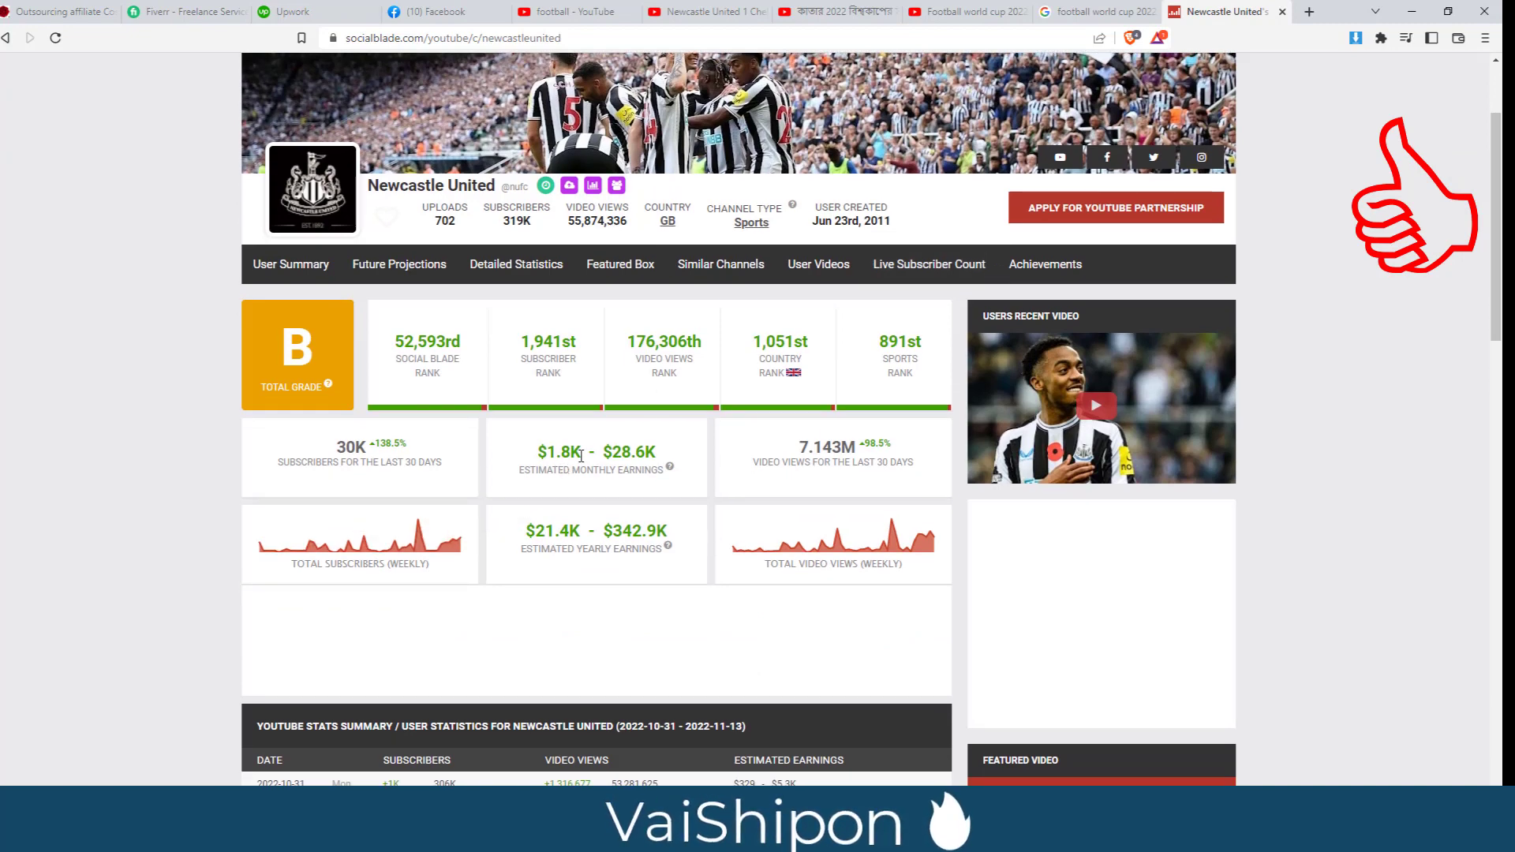
pyautogui.scroll(2, 611, 459)
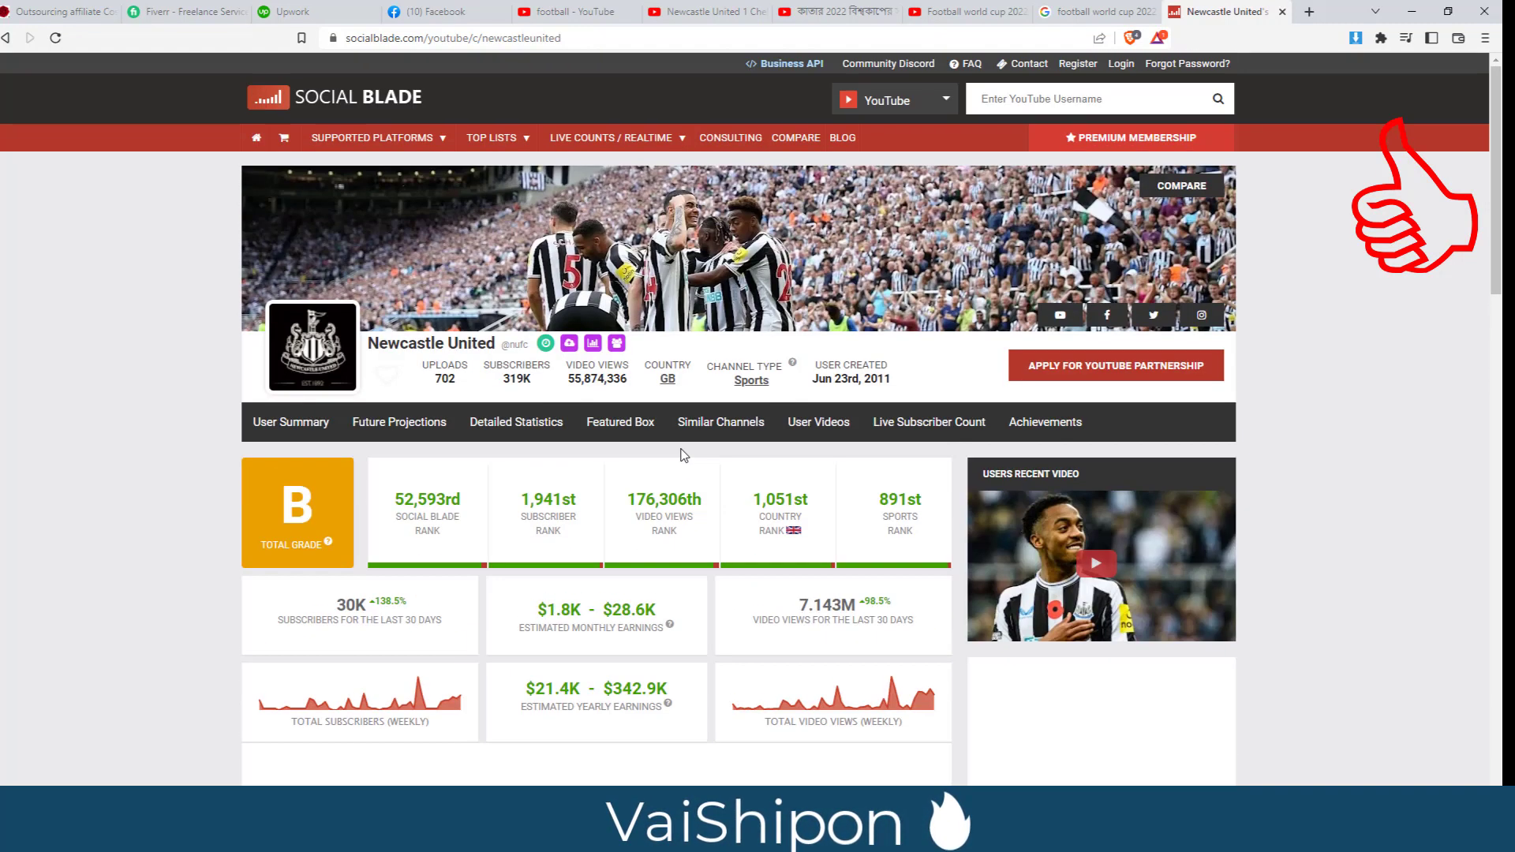
pyautogui.scroll(-4, 685, 458)
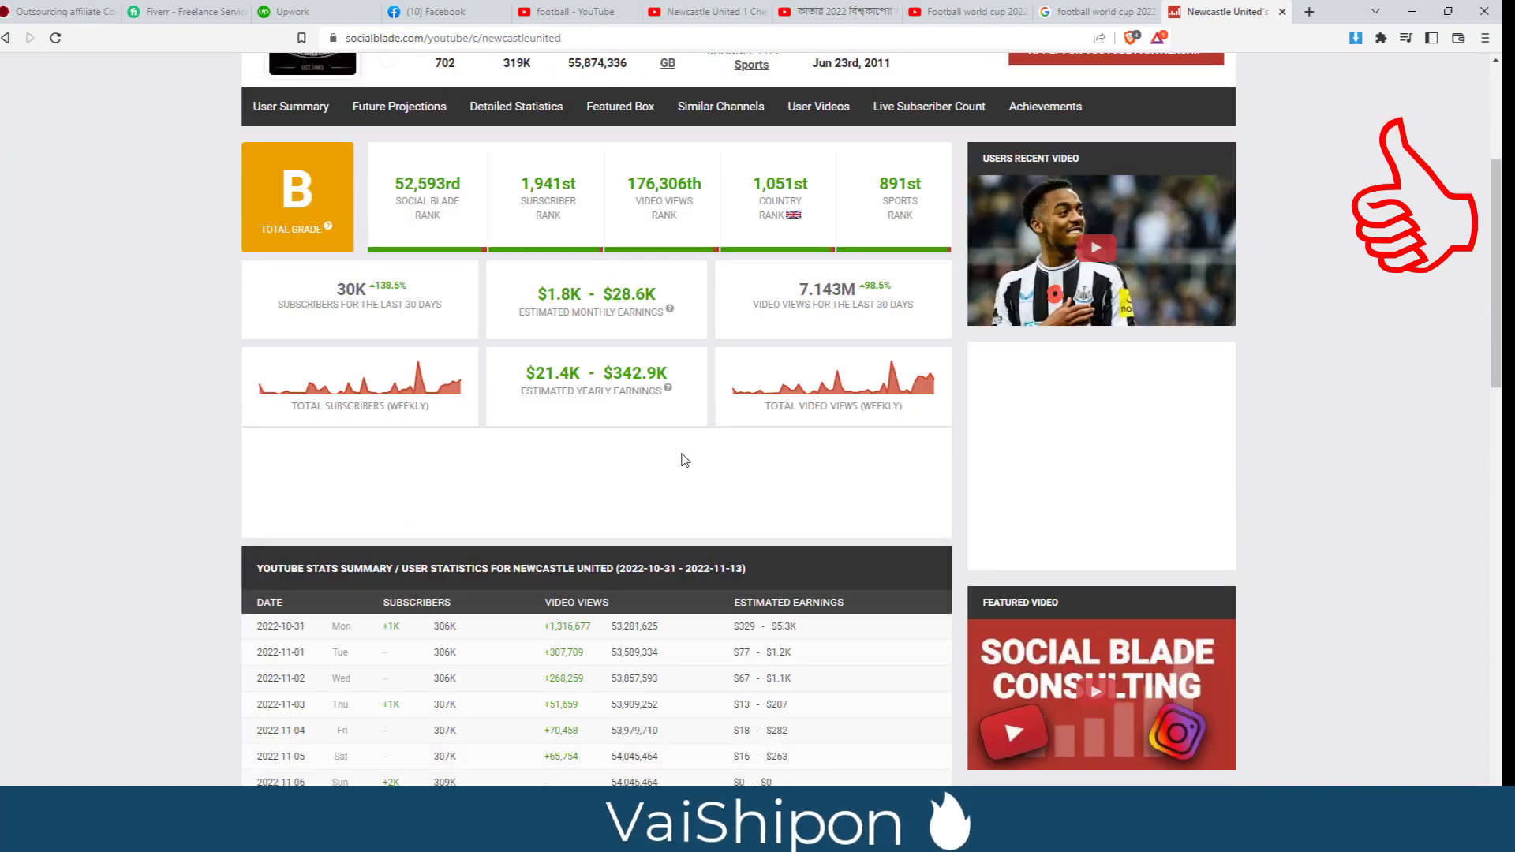
pyautogui.scroll(2, 683, 457)
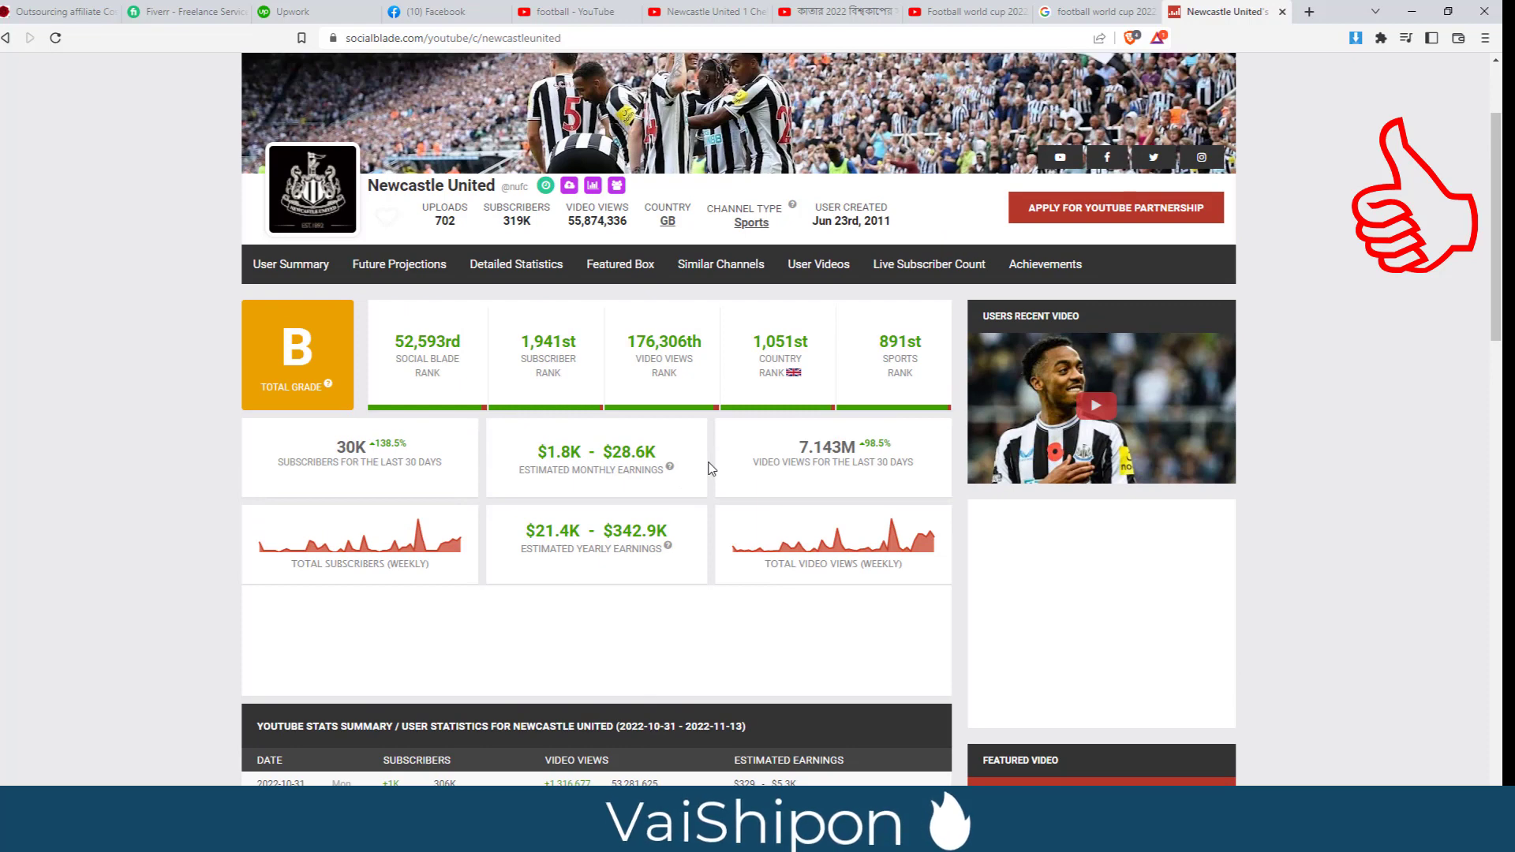
# Check the fixtures, highlights and search tabs, then return to Newcastle United's statistics
pyautogui.click(821, 11)
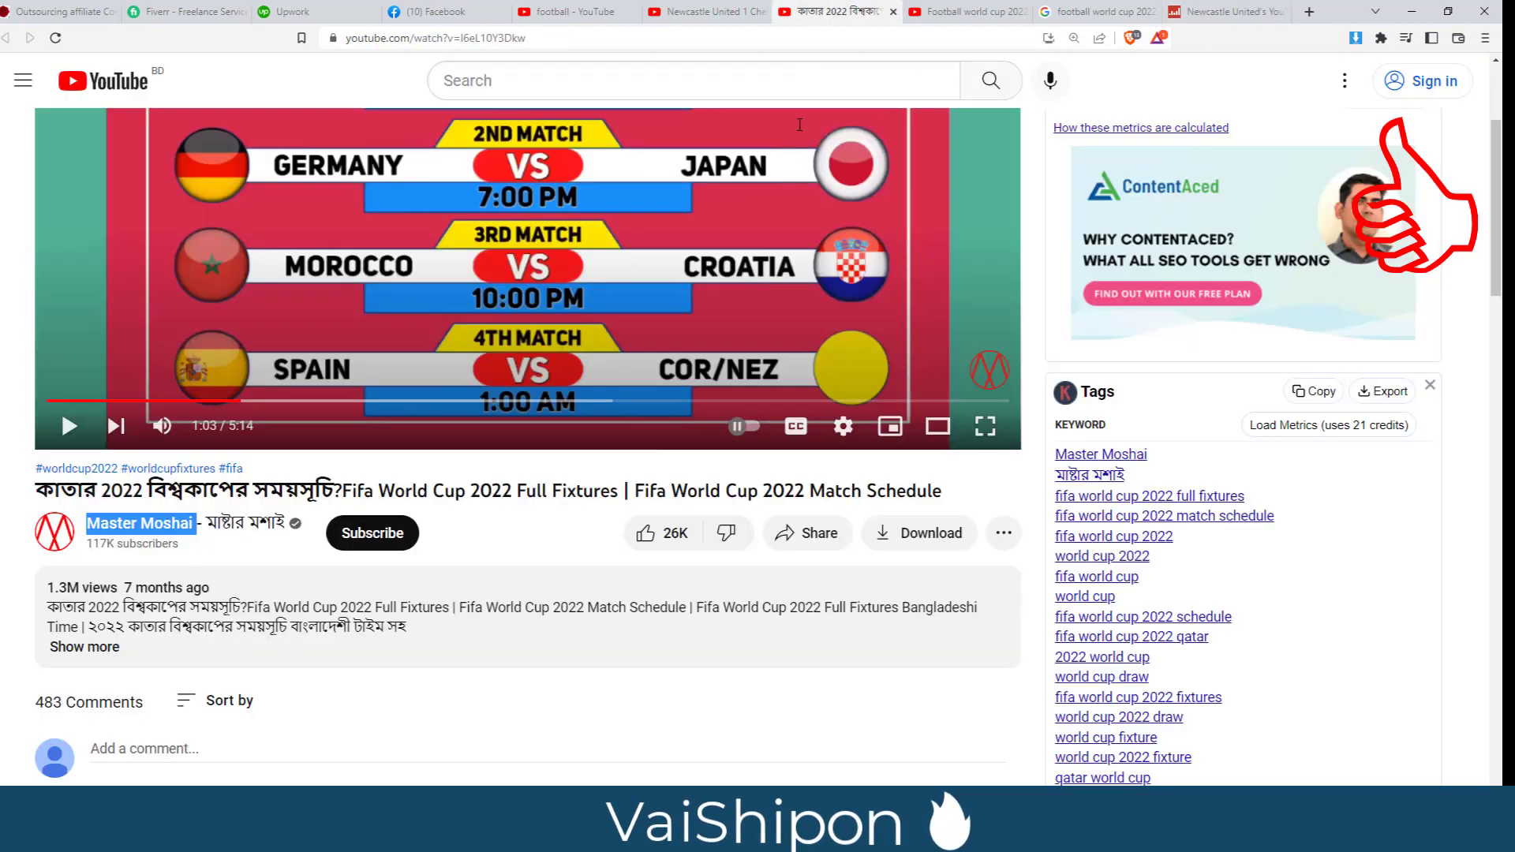
pyautogui.click(717, 11)
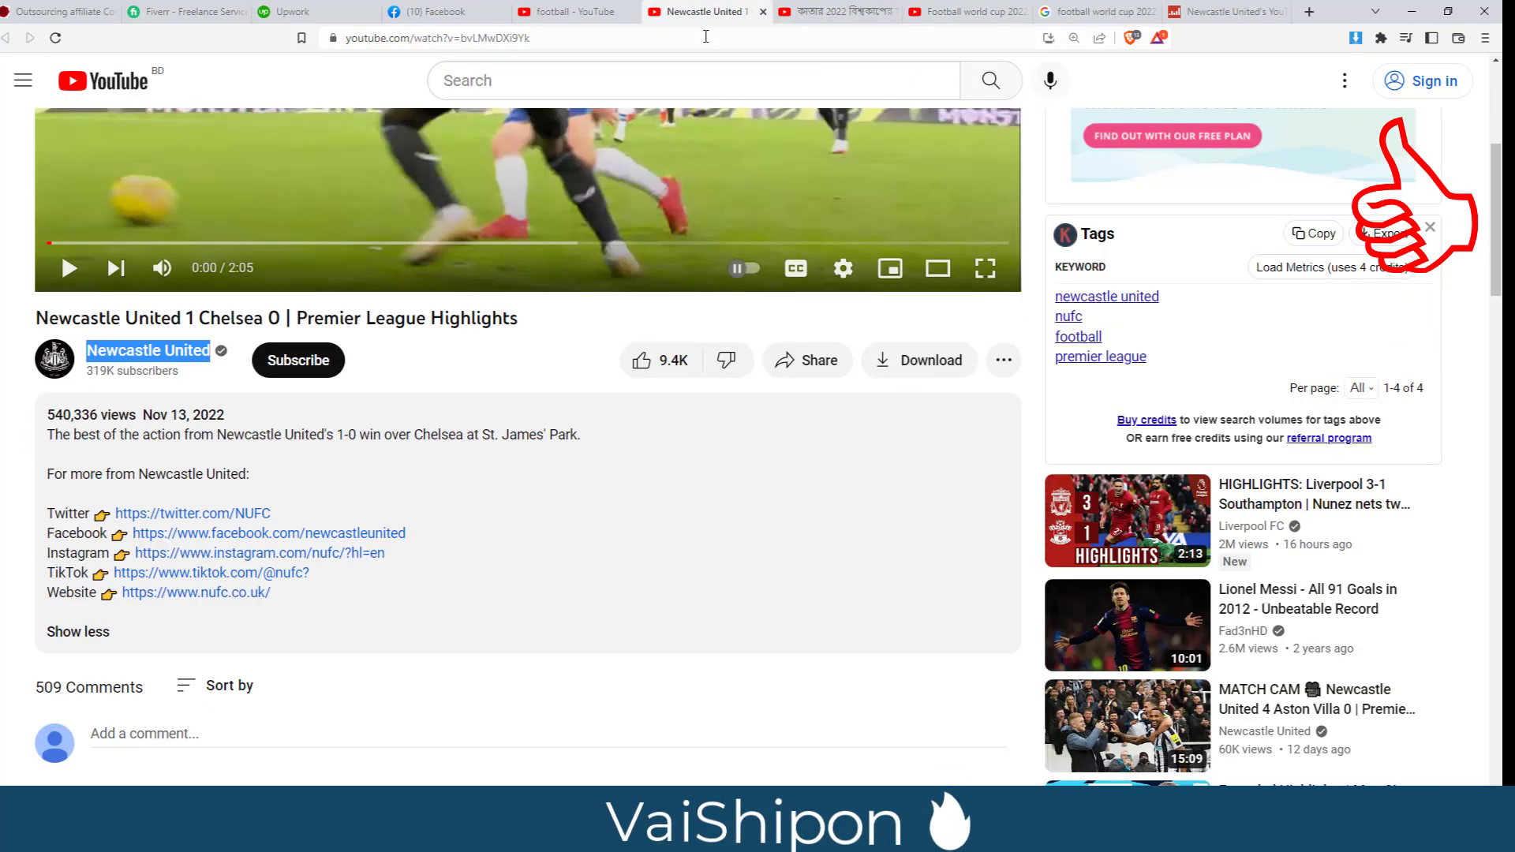
pyautogui.click(574, 10)
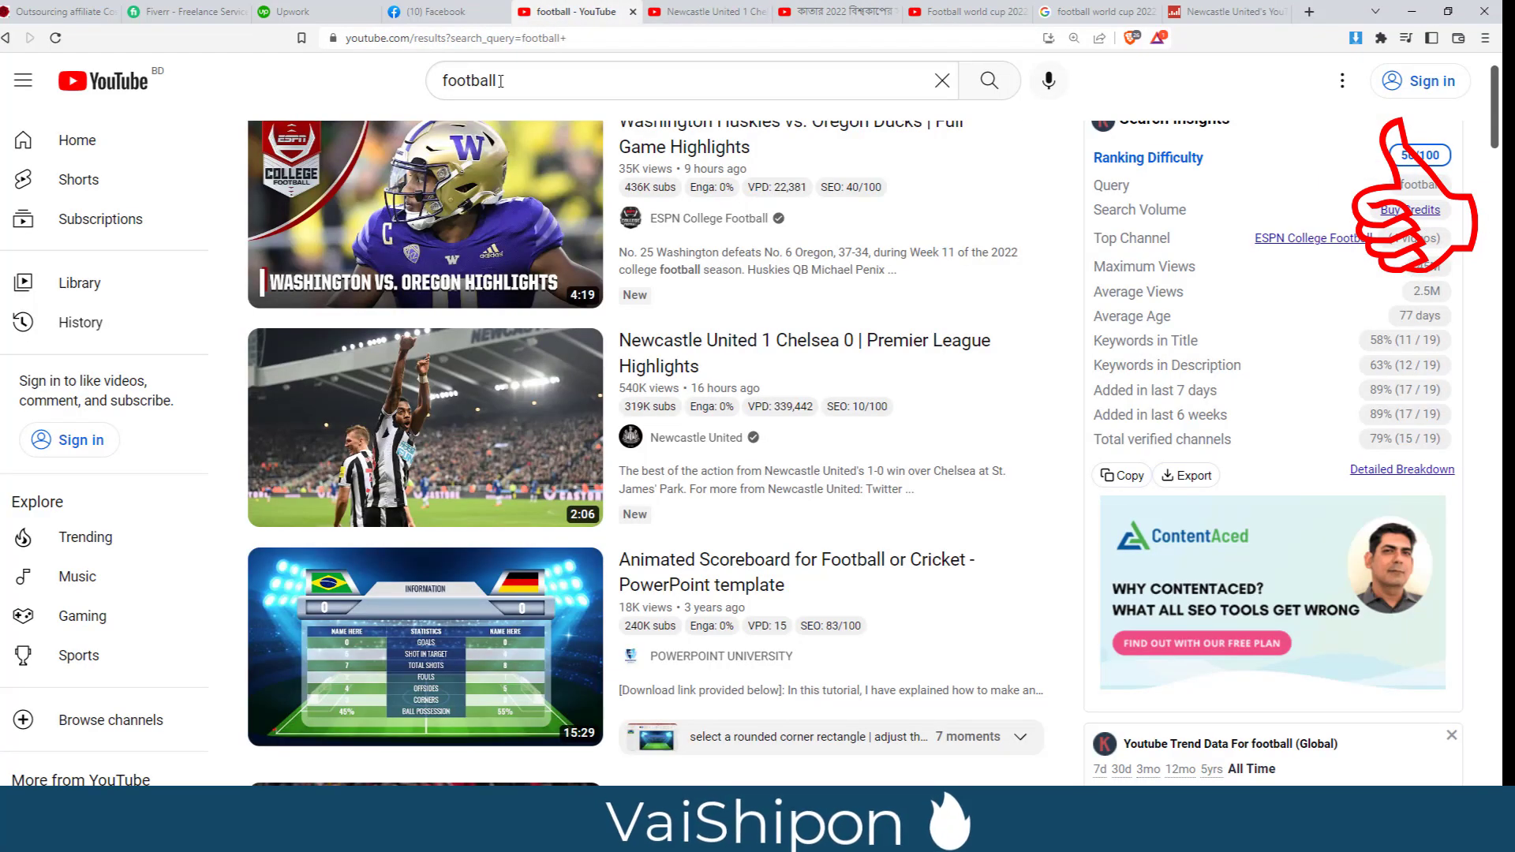
pyautogui.click(1259, 12)
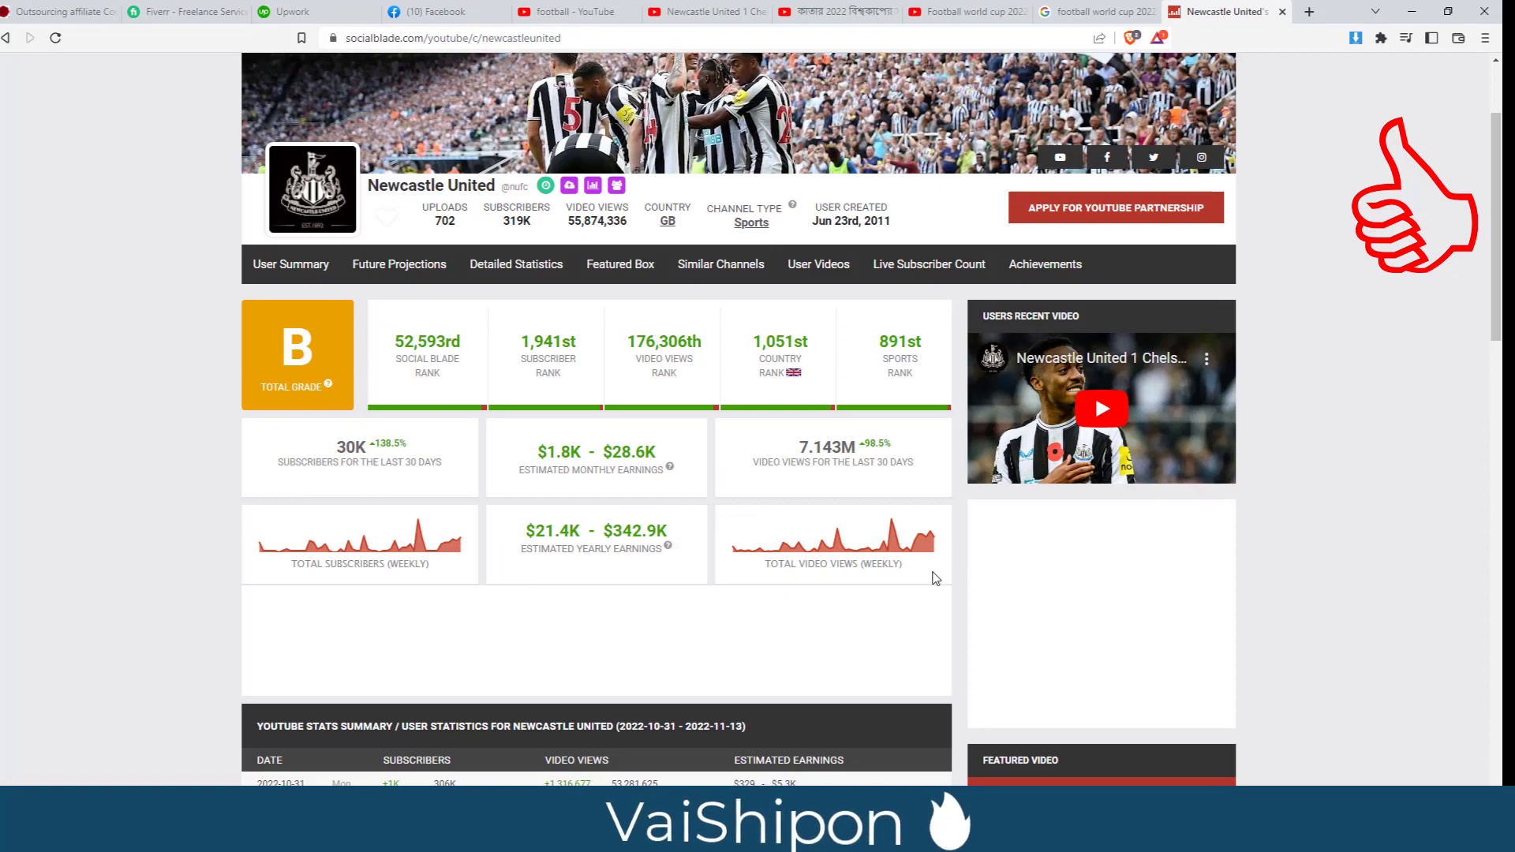
pyautogui.scroll(3, 919, 579)
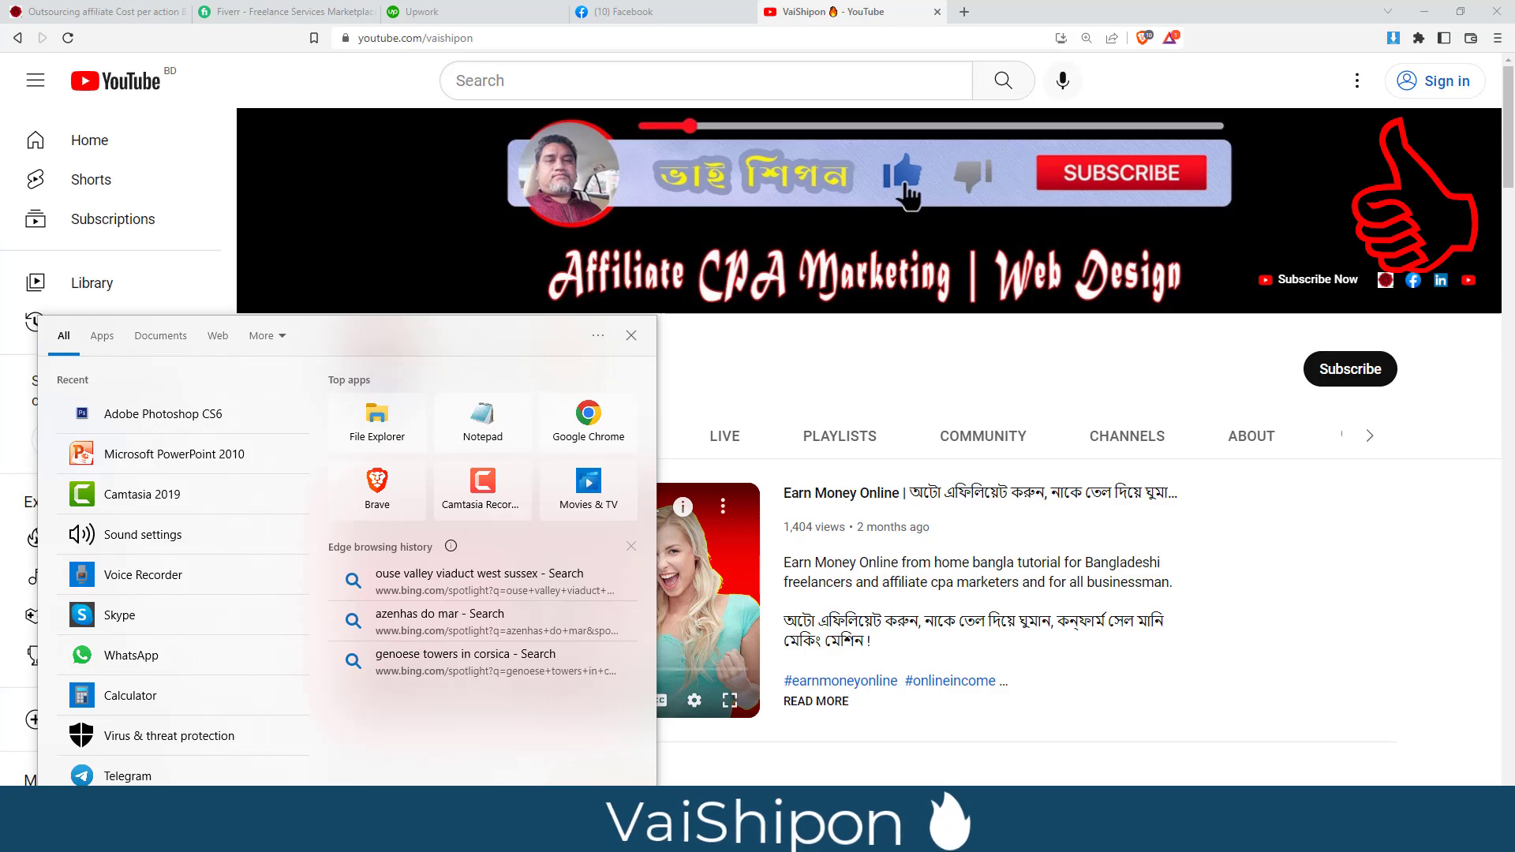
# Launch PowerPoint 2010 and delete the subtitle placeholder so Presentation1's slide 1 is empty
pyautogui.click(210, 460)
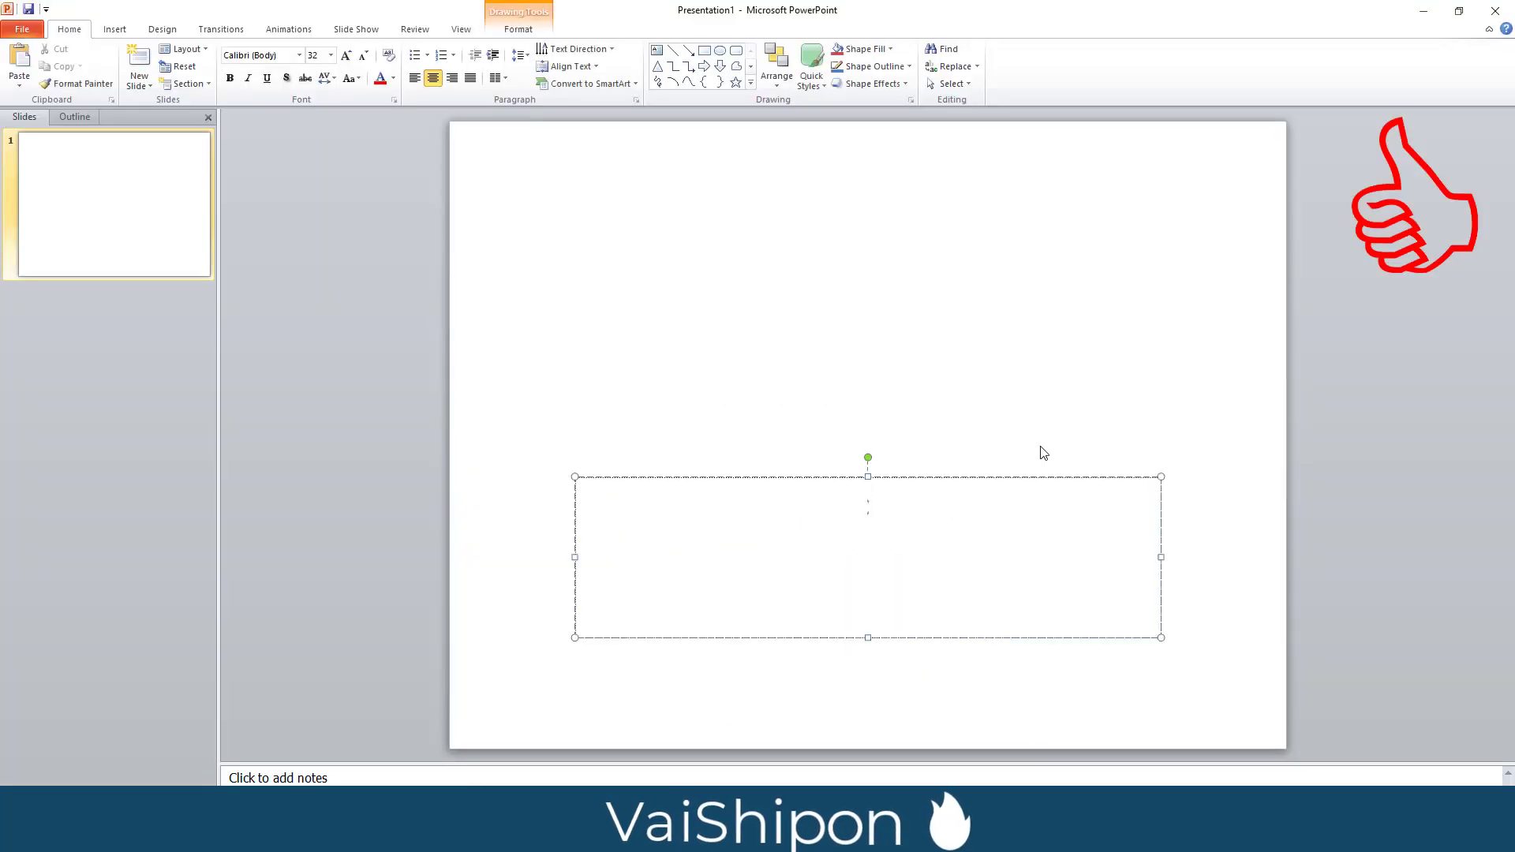
pyautogui.click(1043, 452)
pyautogui.click(899, 477)
pyautogui.click(599, 479)
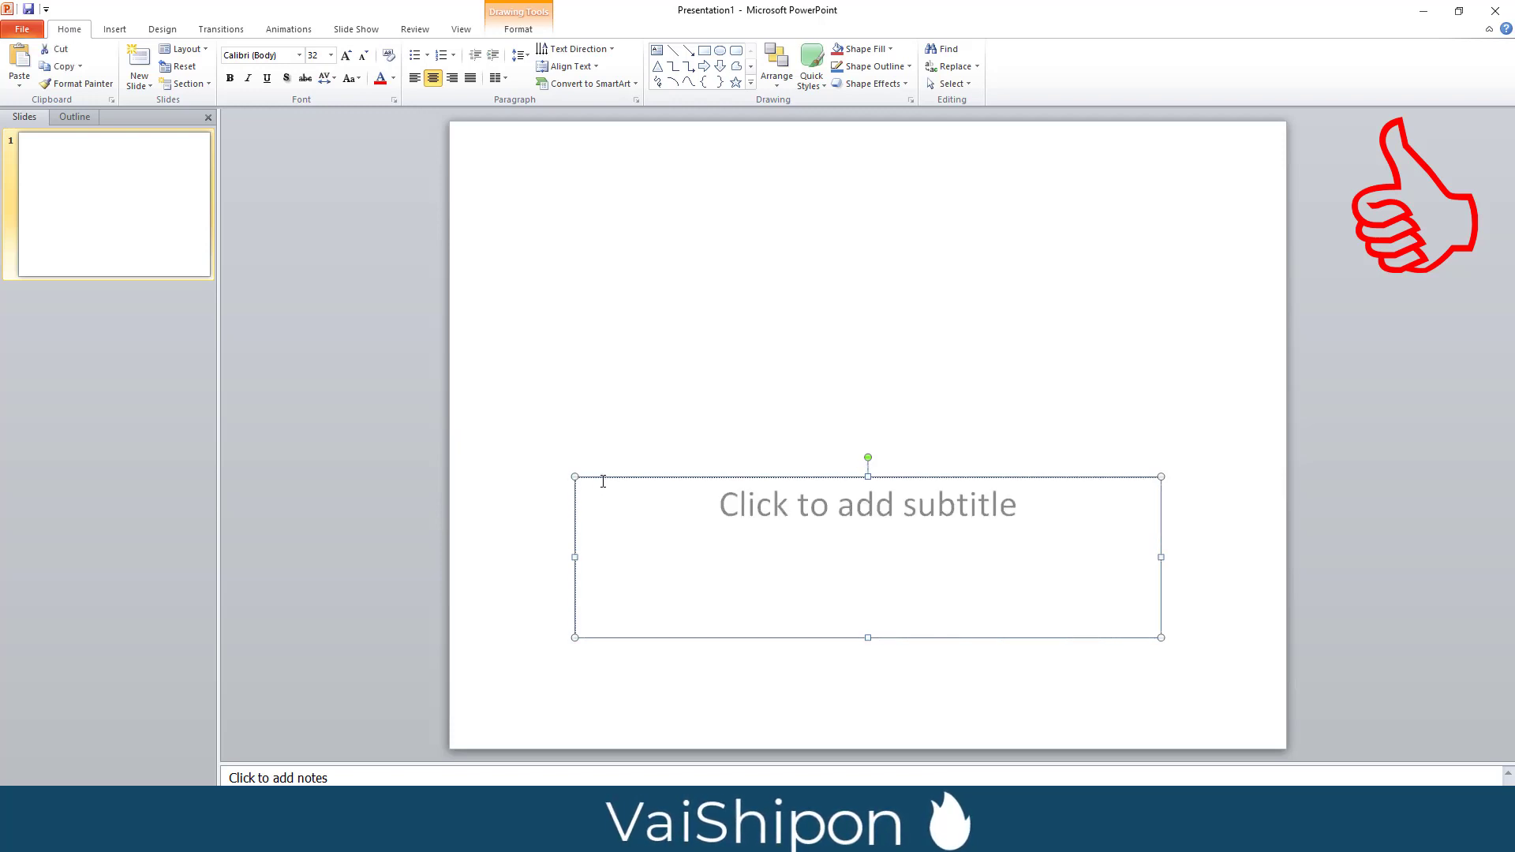
pyautogui.press('Delete')
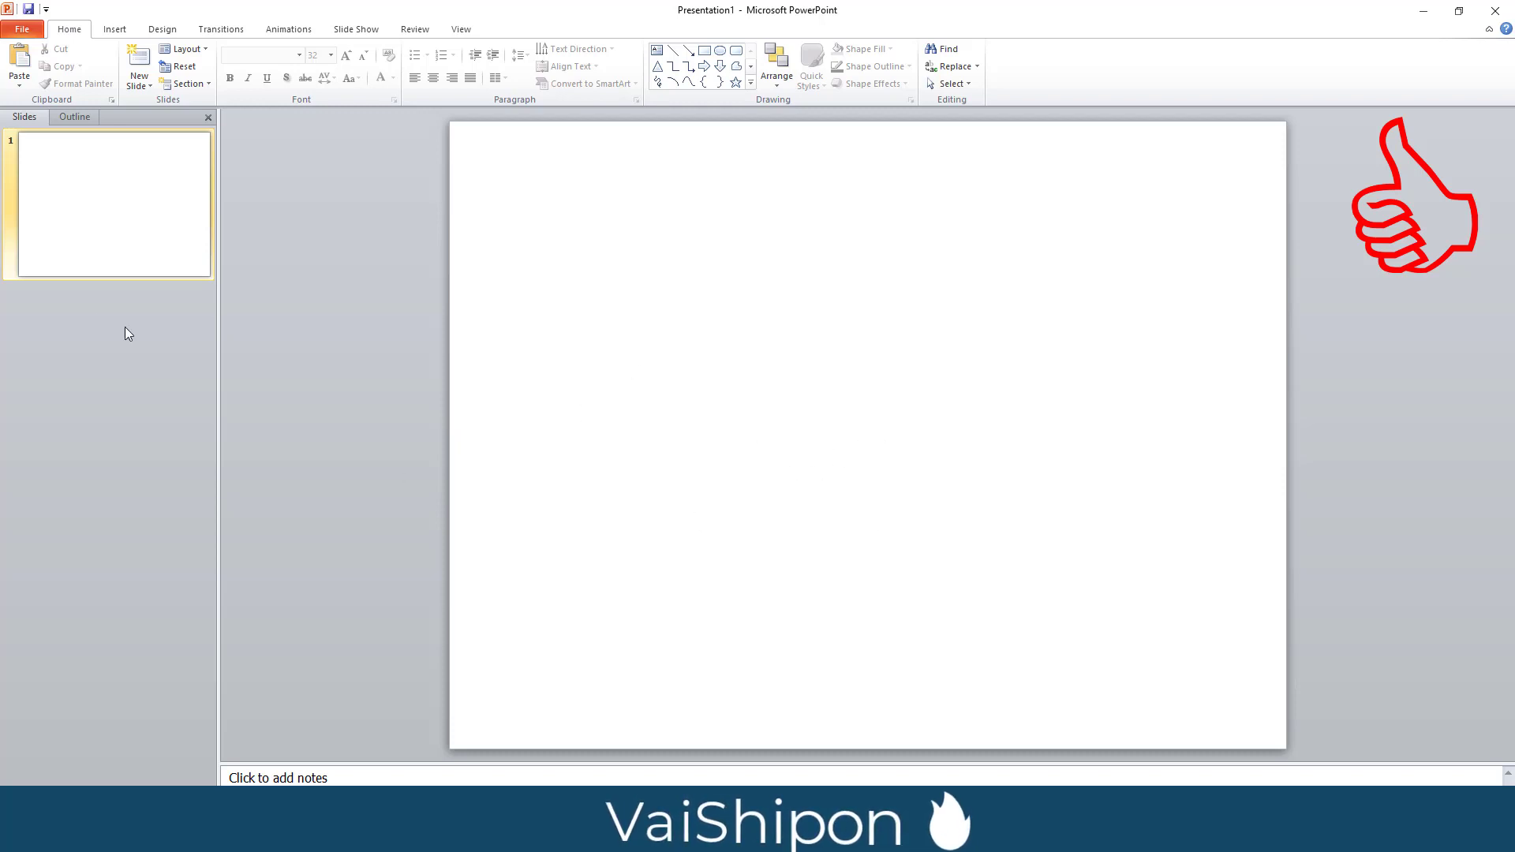
# Save the blank presentation as 99999 inside the New Project 111 folder
pyautogui.click(24, 36)
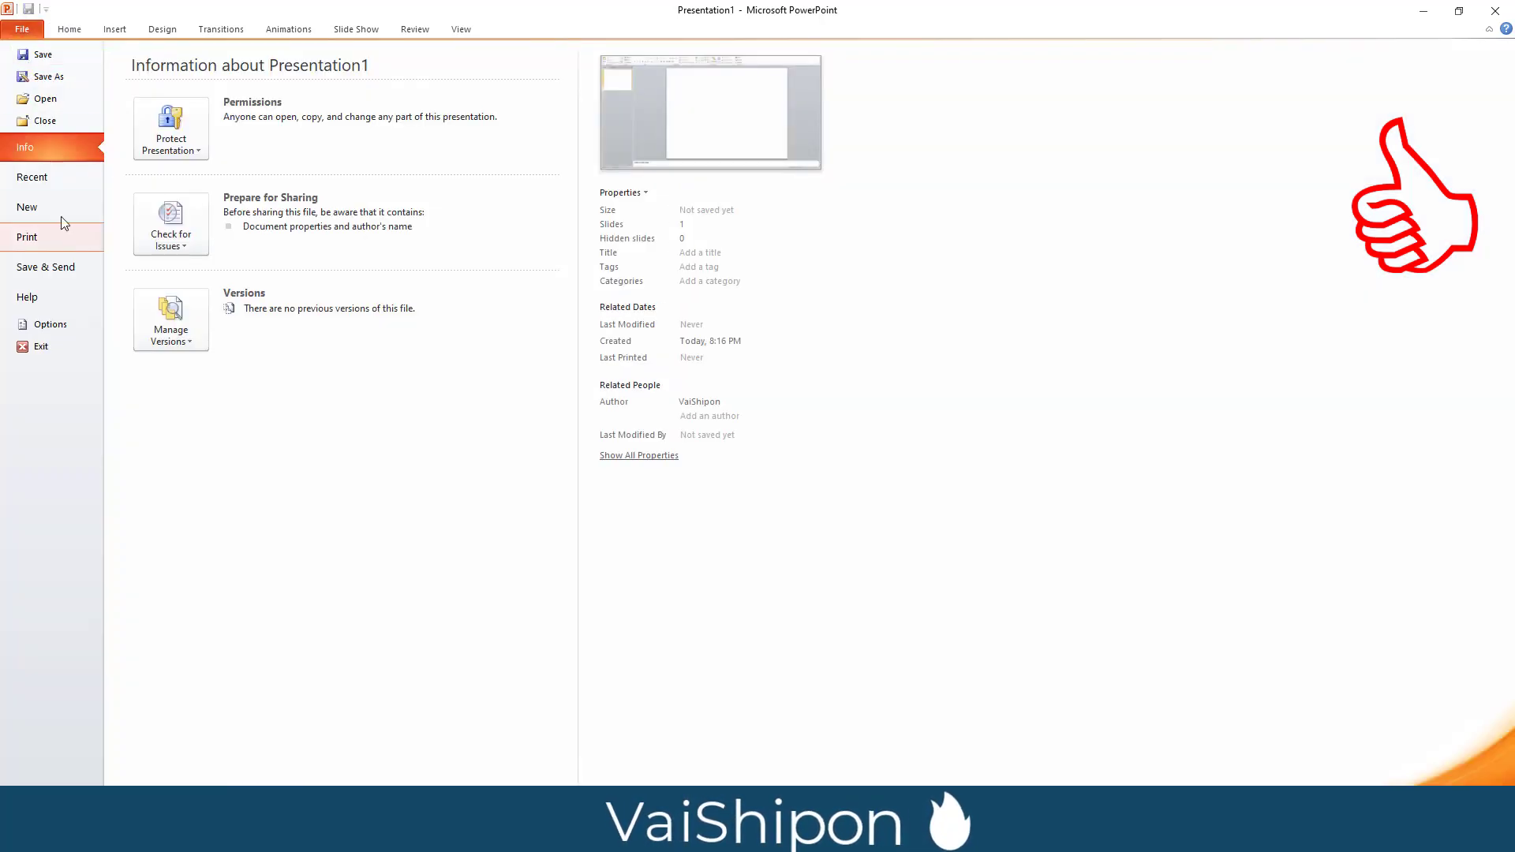
pyautogui.press('Escape')
pyautogui.press('F12')
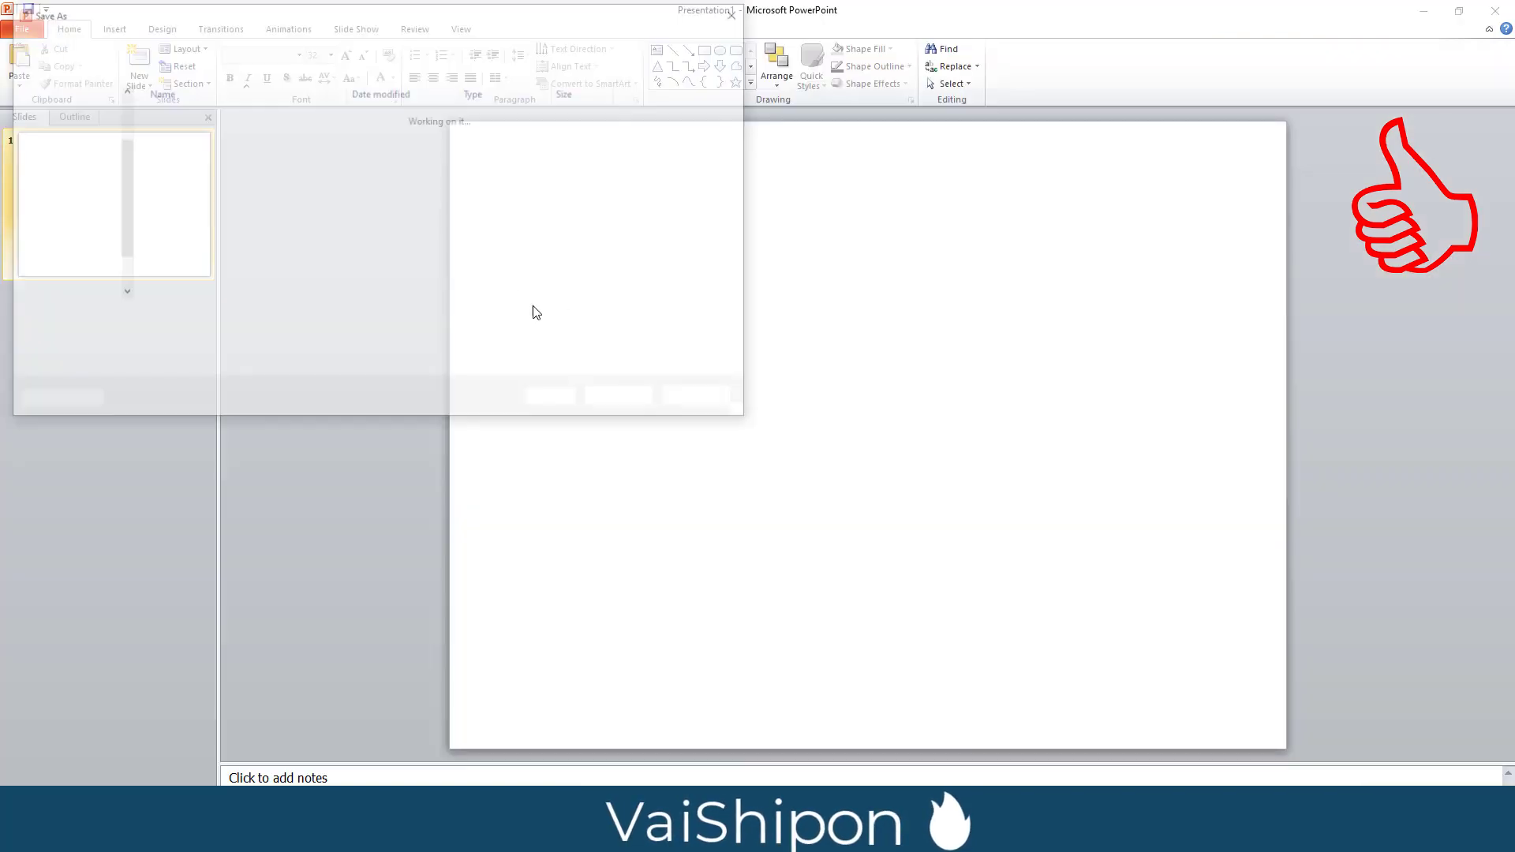
pyautogui.doubleClick(190, 149)
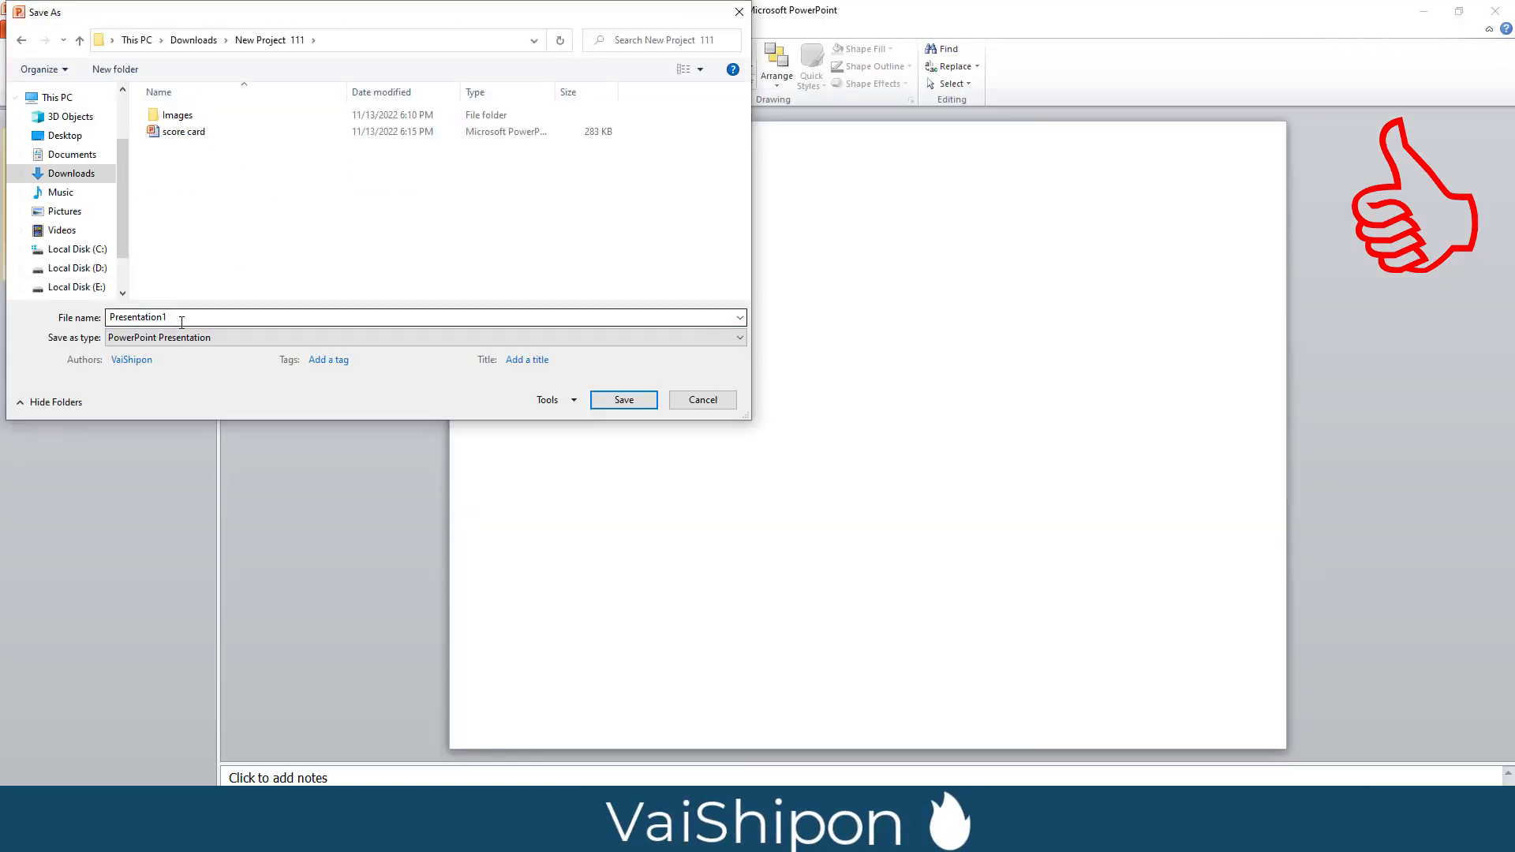
pyautogui.write('99999')
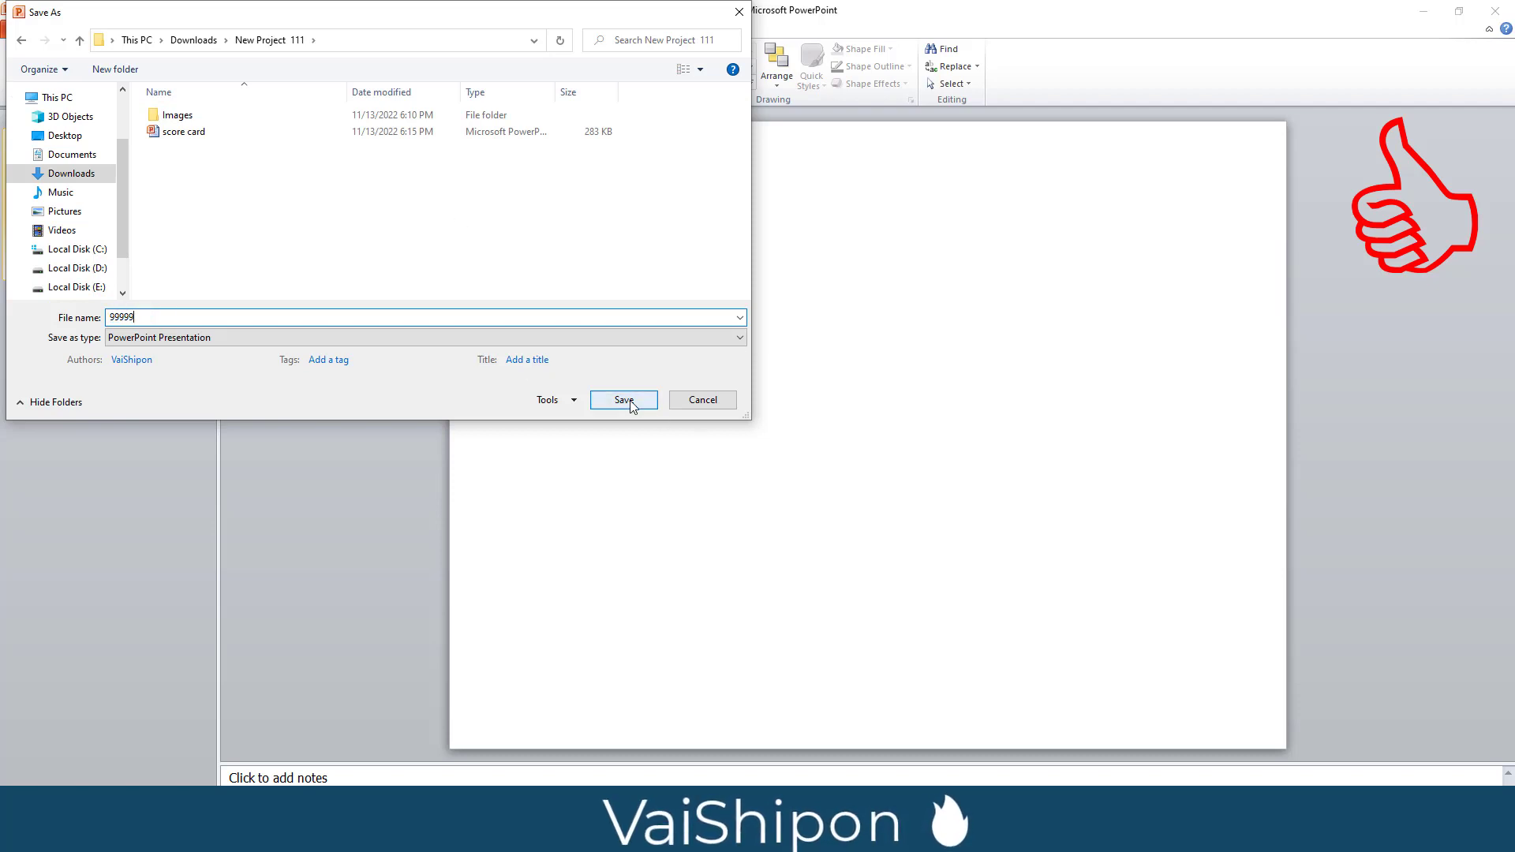
pyautogui.click(623, 400)
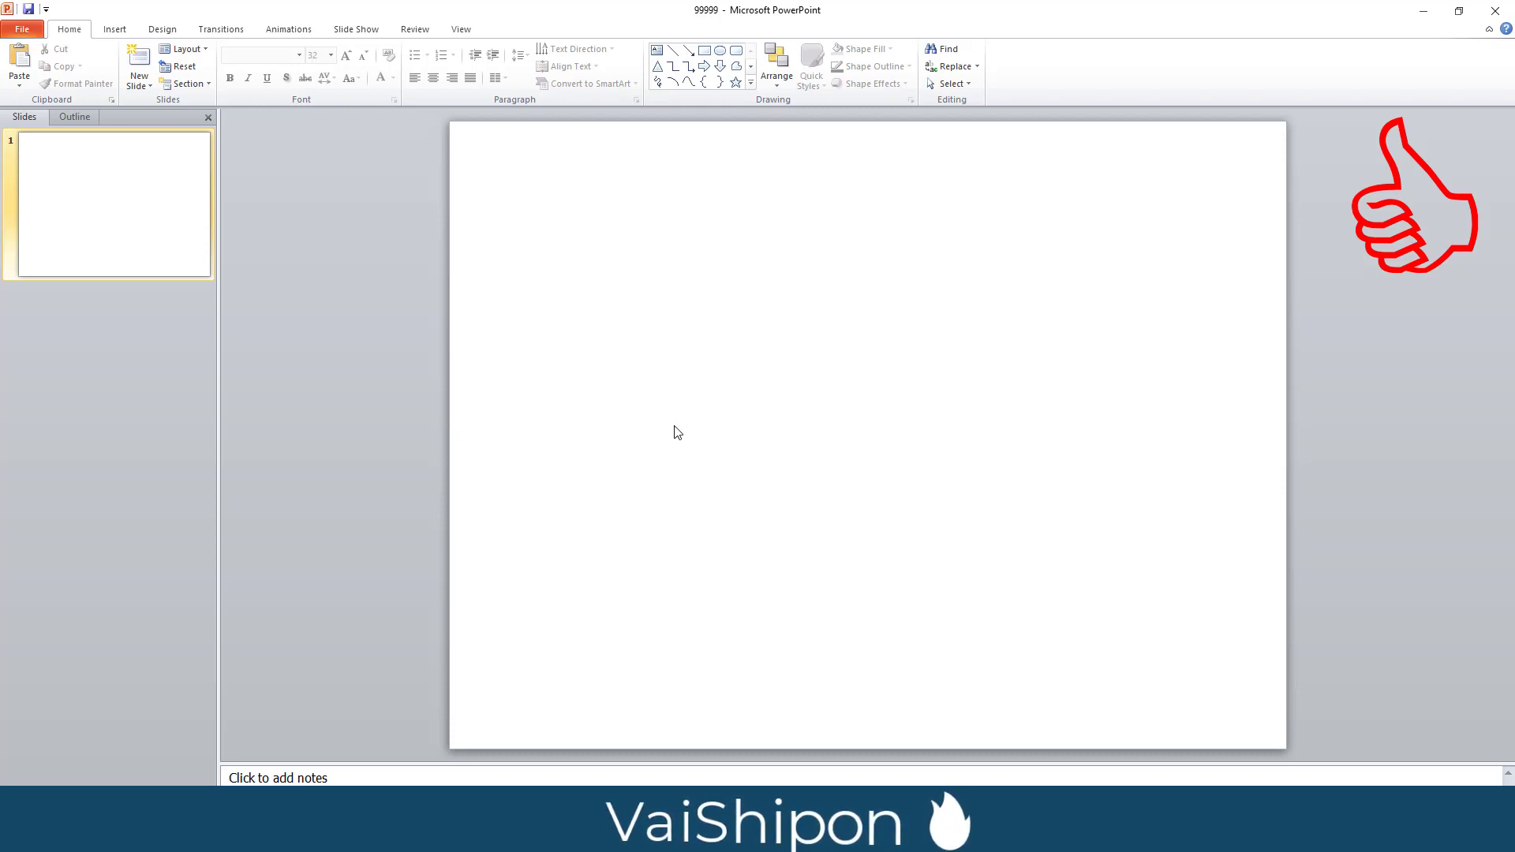
pyautogui.rightClick(306, 246)
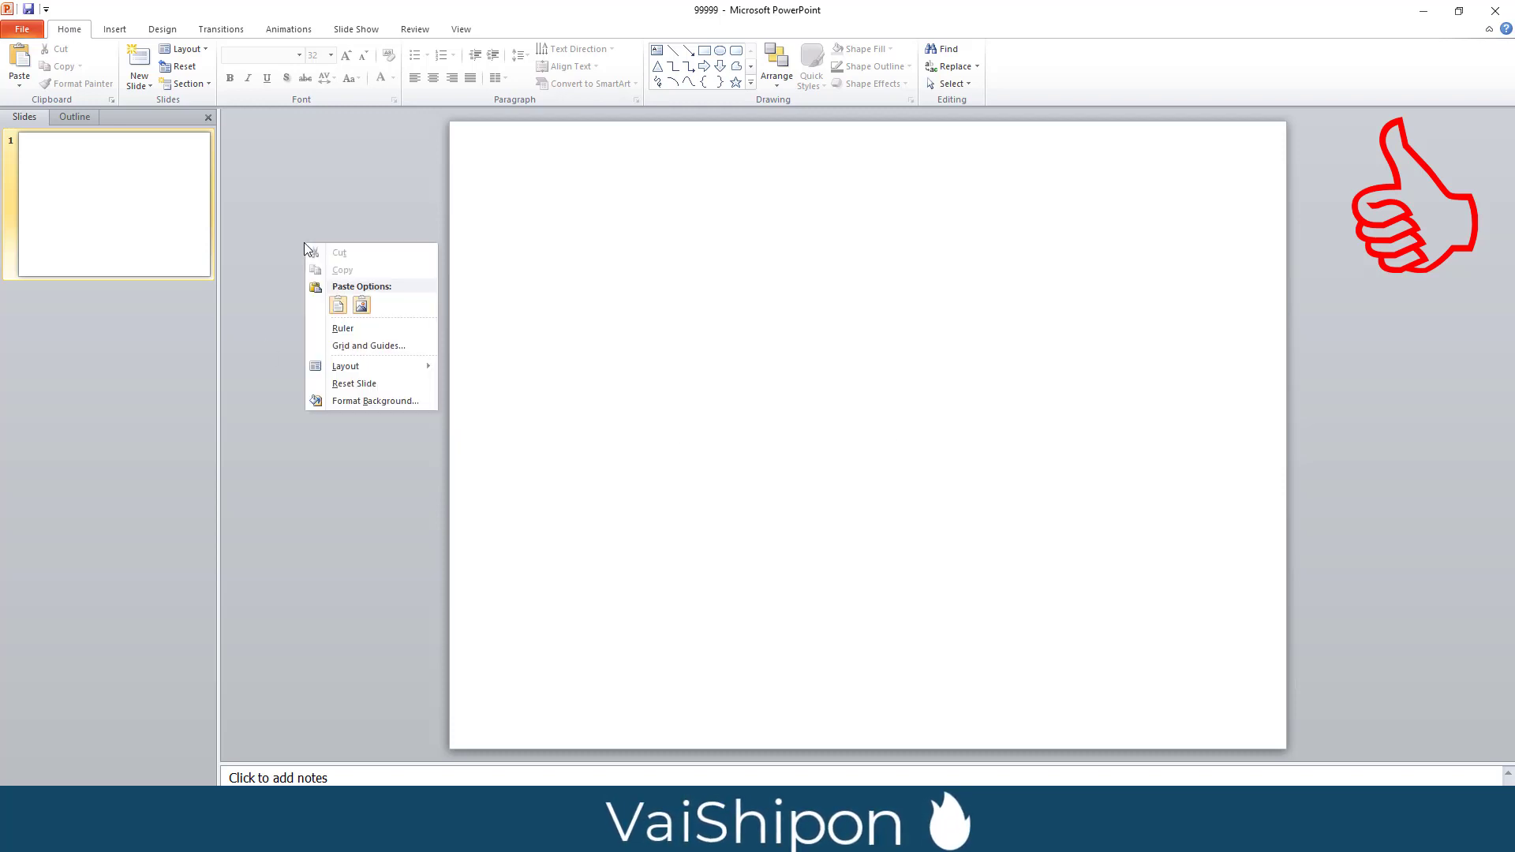
pyautogui.click(335, 213)
pyautogui.click(115, 30)
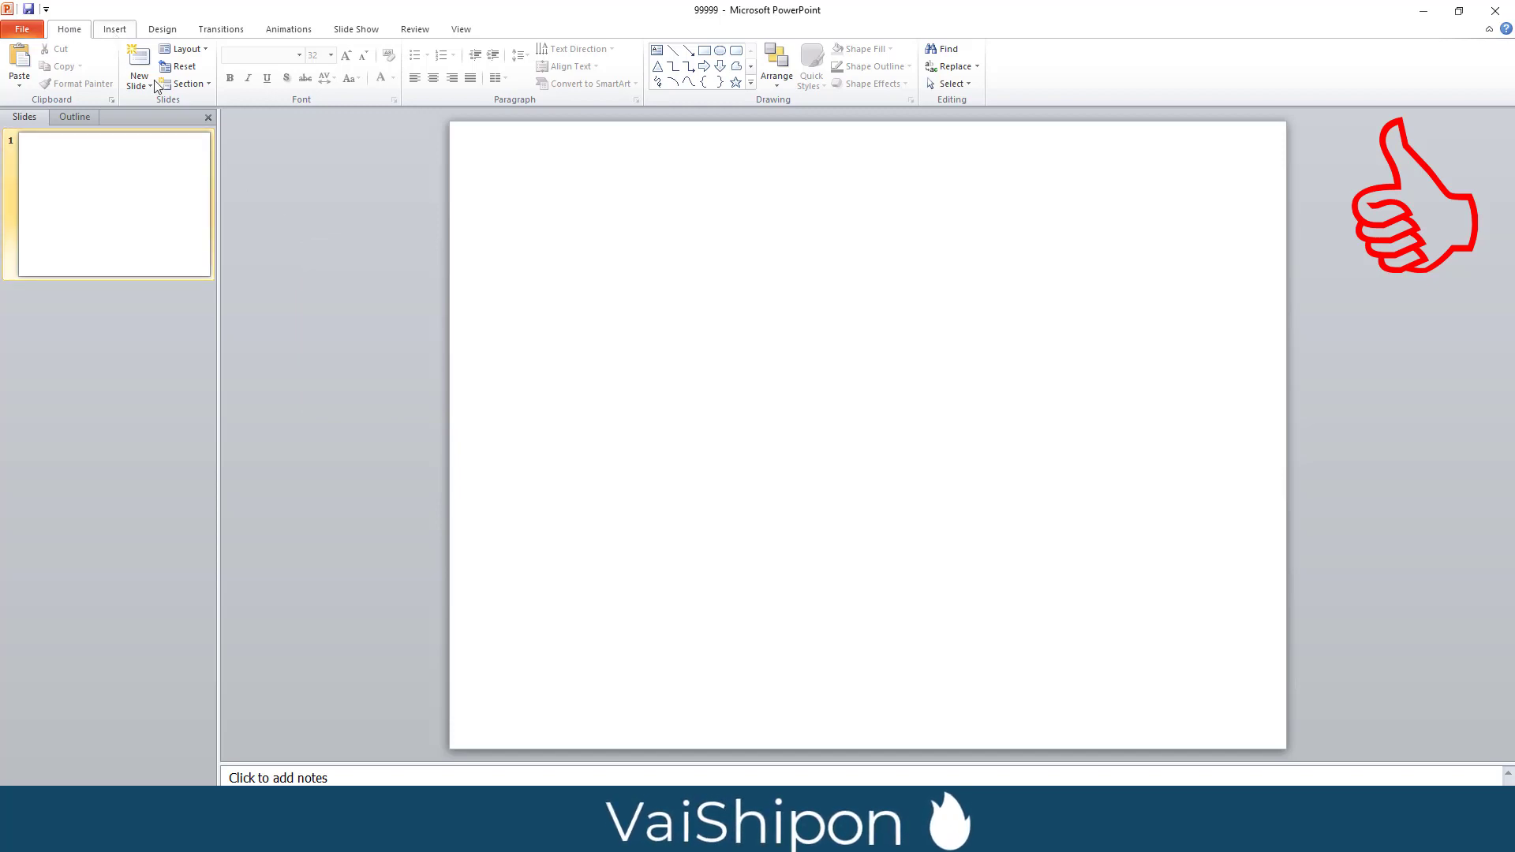
# Insert the floodlit stadium picture, image 01, onto the slide
pyautogui.click(59, 64)
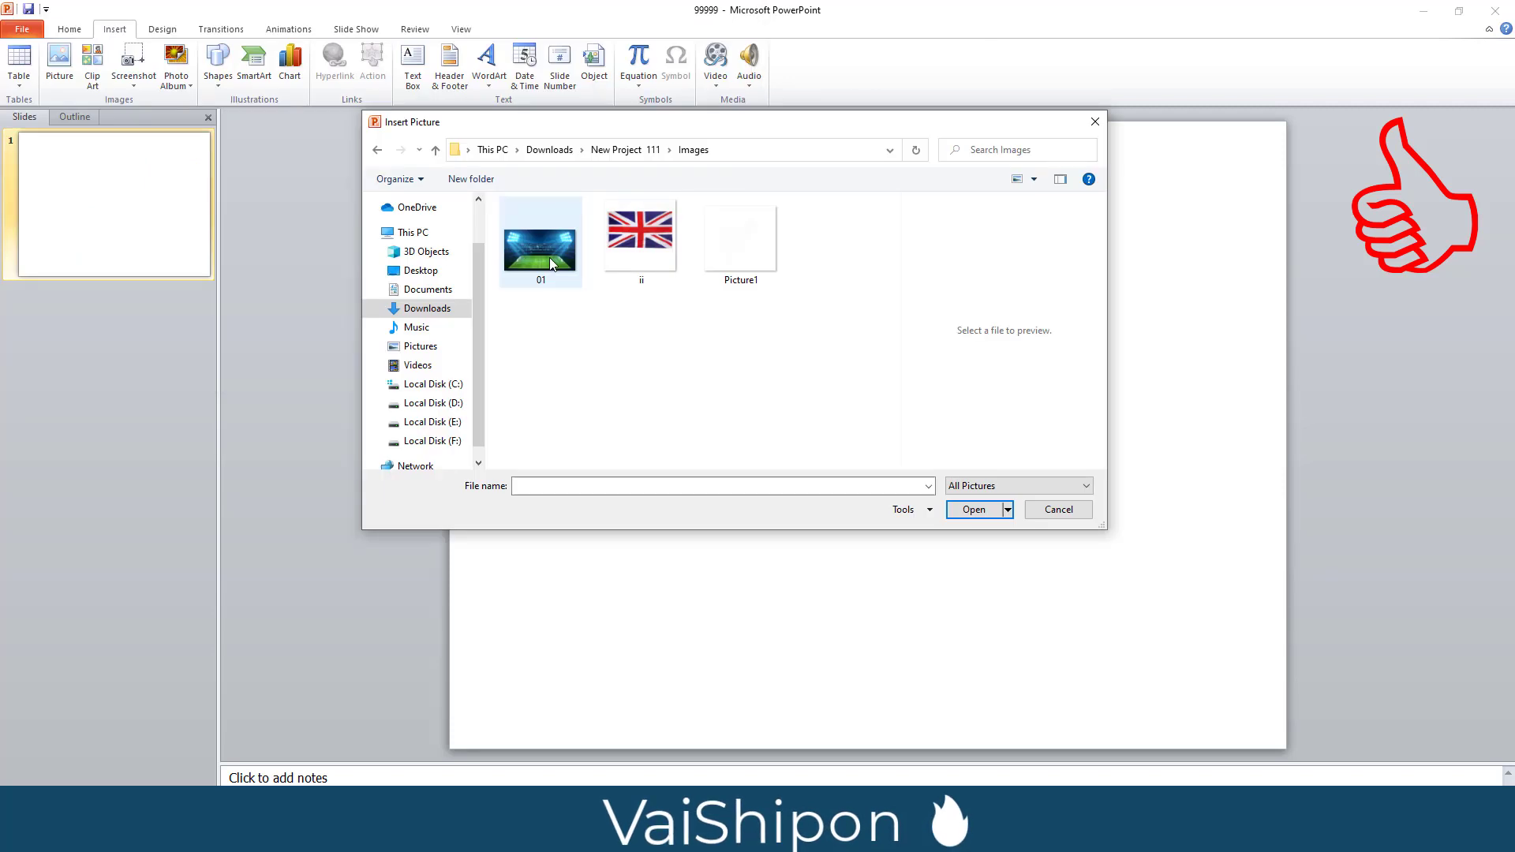
pyautogui.click(549, 258)
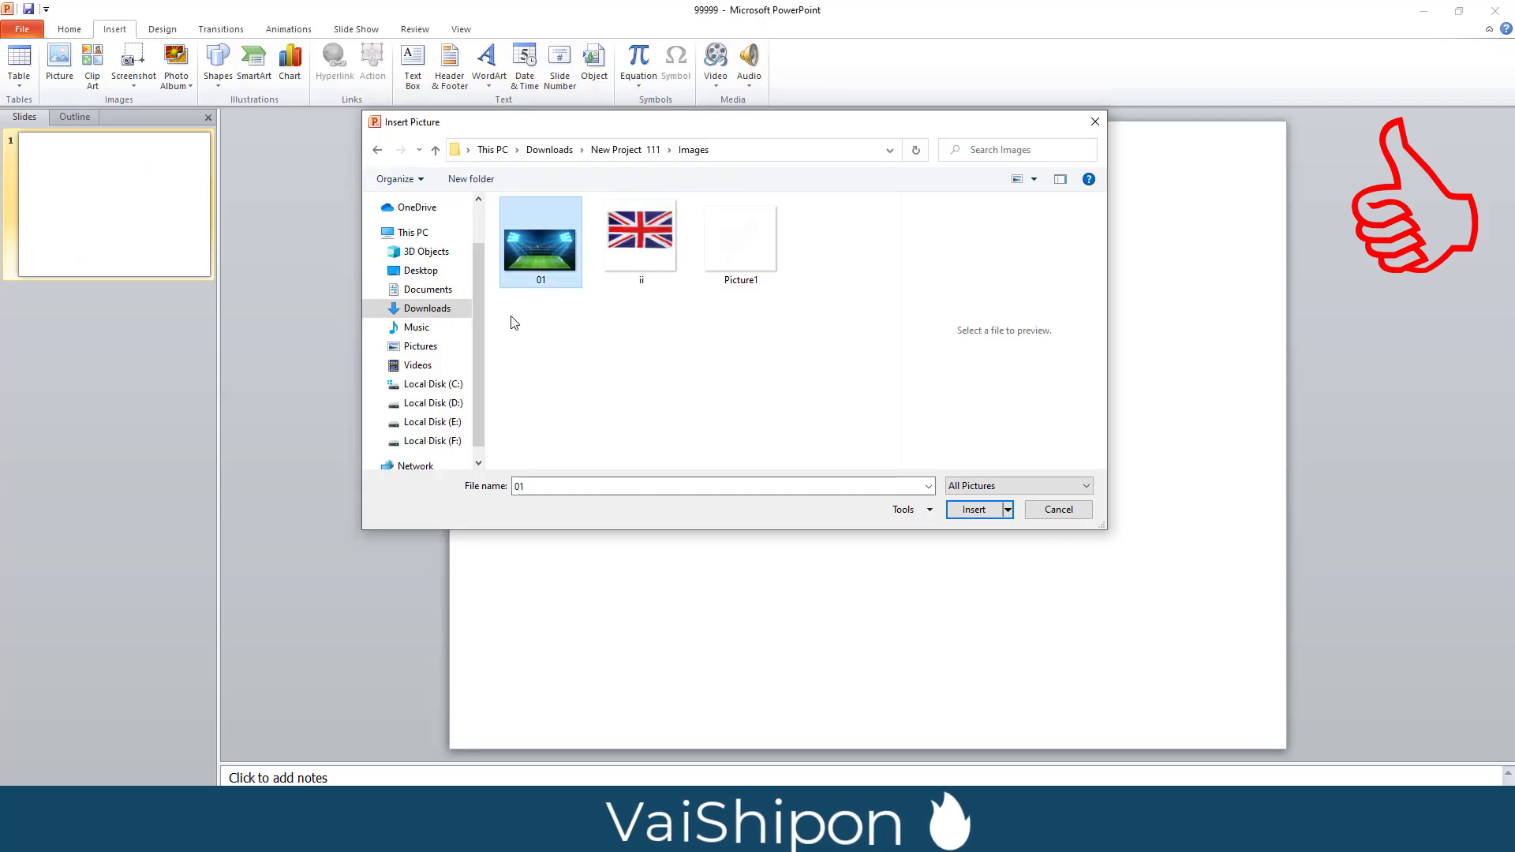
pyautogui.click(975, 511)
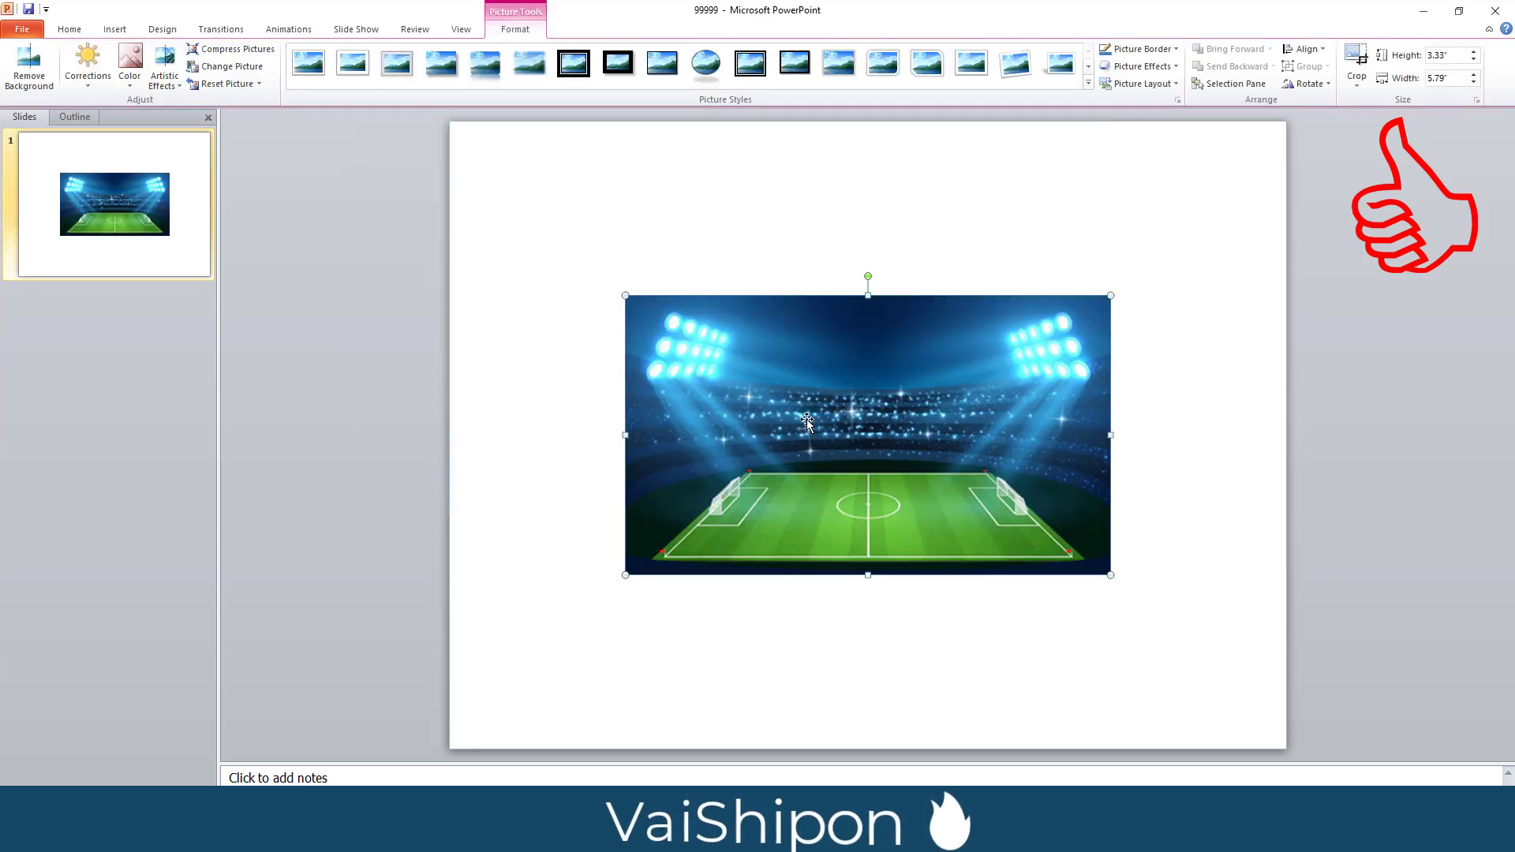
# Move and stretch the stadium picture so it covers the whole slide
pyautogui.moveTo(806, 421); pyautogui.dragTo(623, 247)
pyautogui.moveTo(926, 401); pyautogui.dragTo(1009, 612)
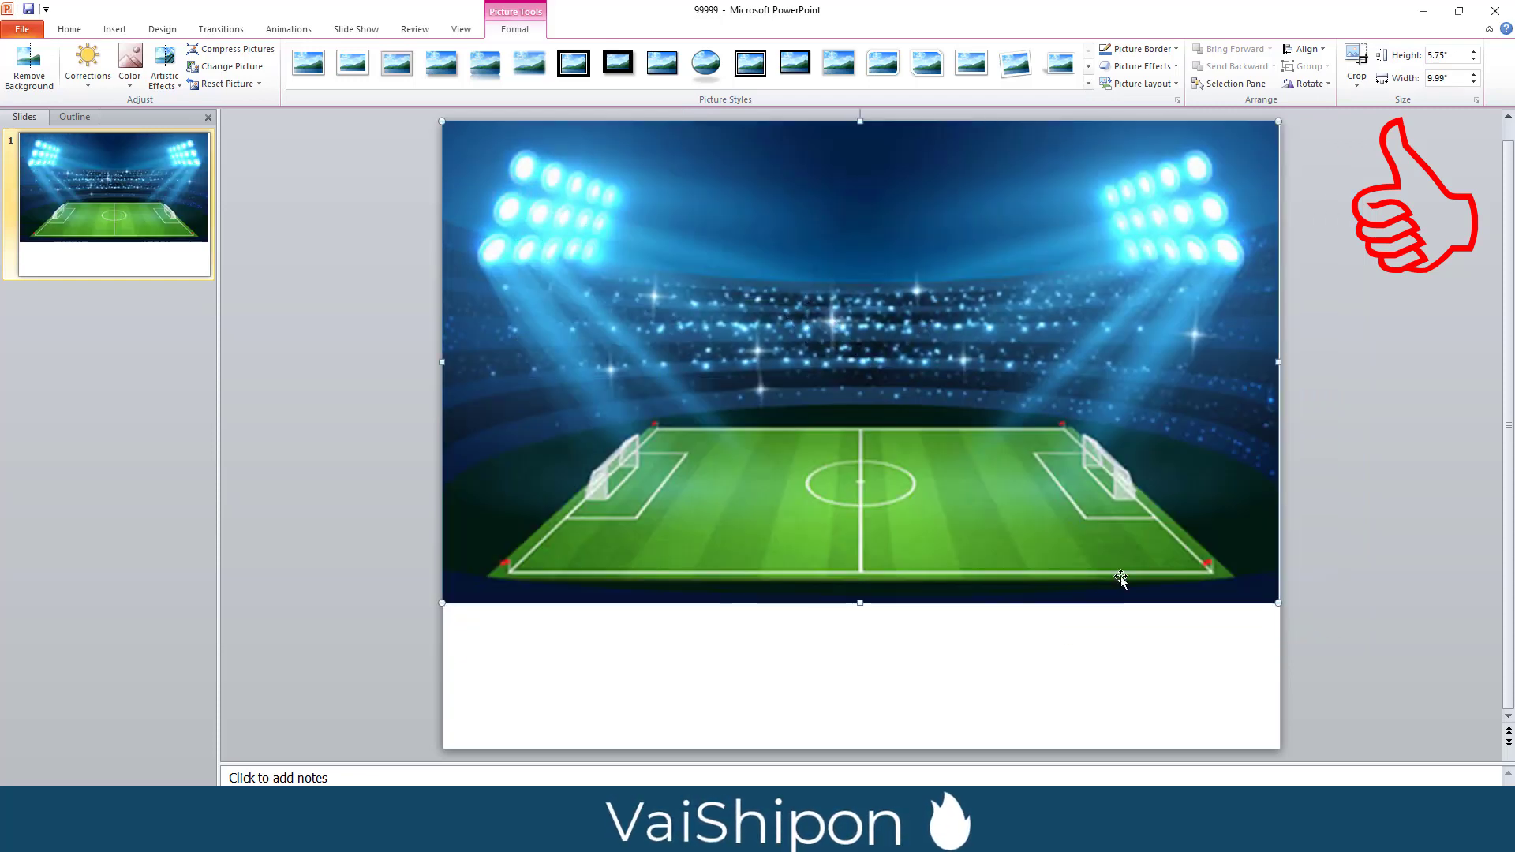
pyautogui.moveTo(1278, 362); pyautogui.dragTo(1281, 362)
pyautogui.moveTo(860, 604); pyautogui.dragTo(849, 749)
pyautogui.click(1393, 596)
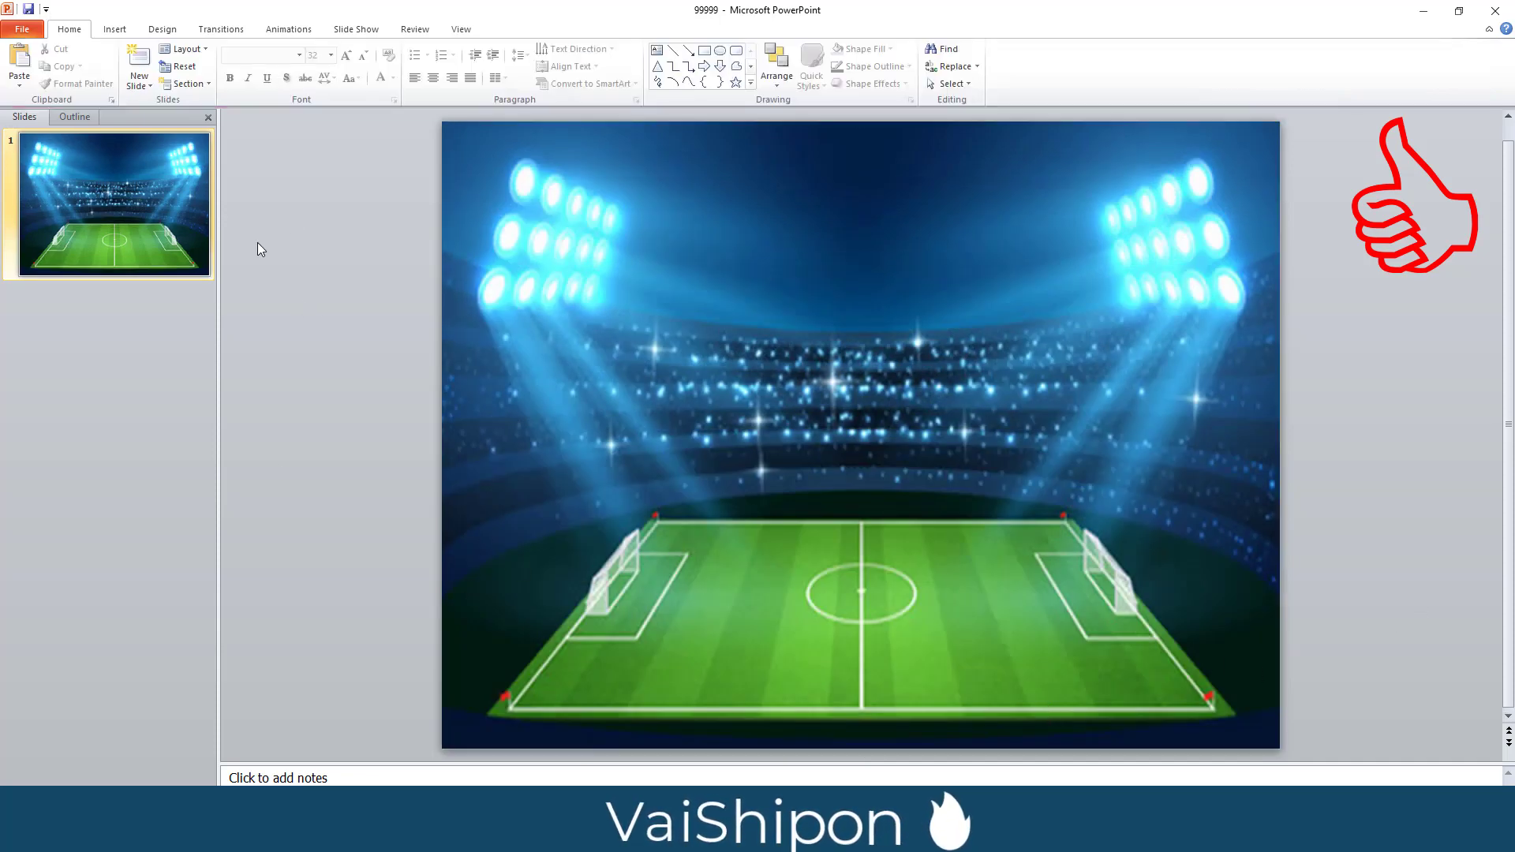
pyautogui.click(114, 29)
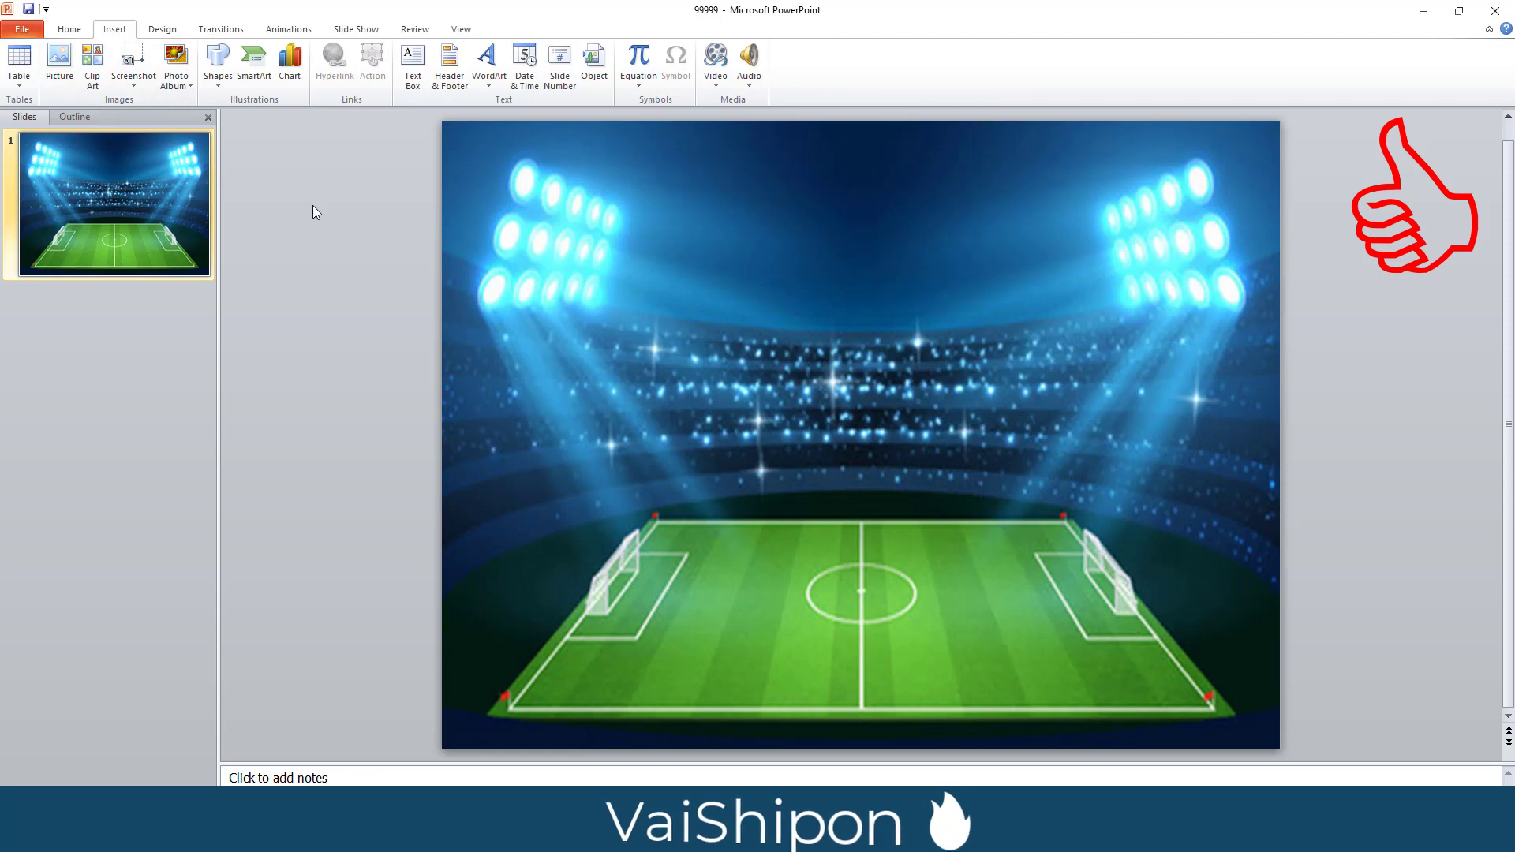
# Draw a wide rounded-rectangle bar across the upper centre of the stadium slide
pyautogui.click(221, 87)
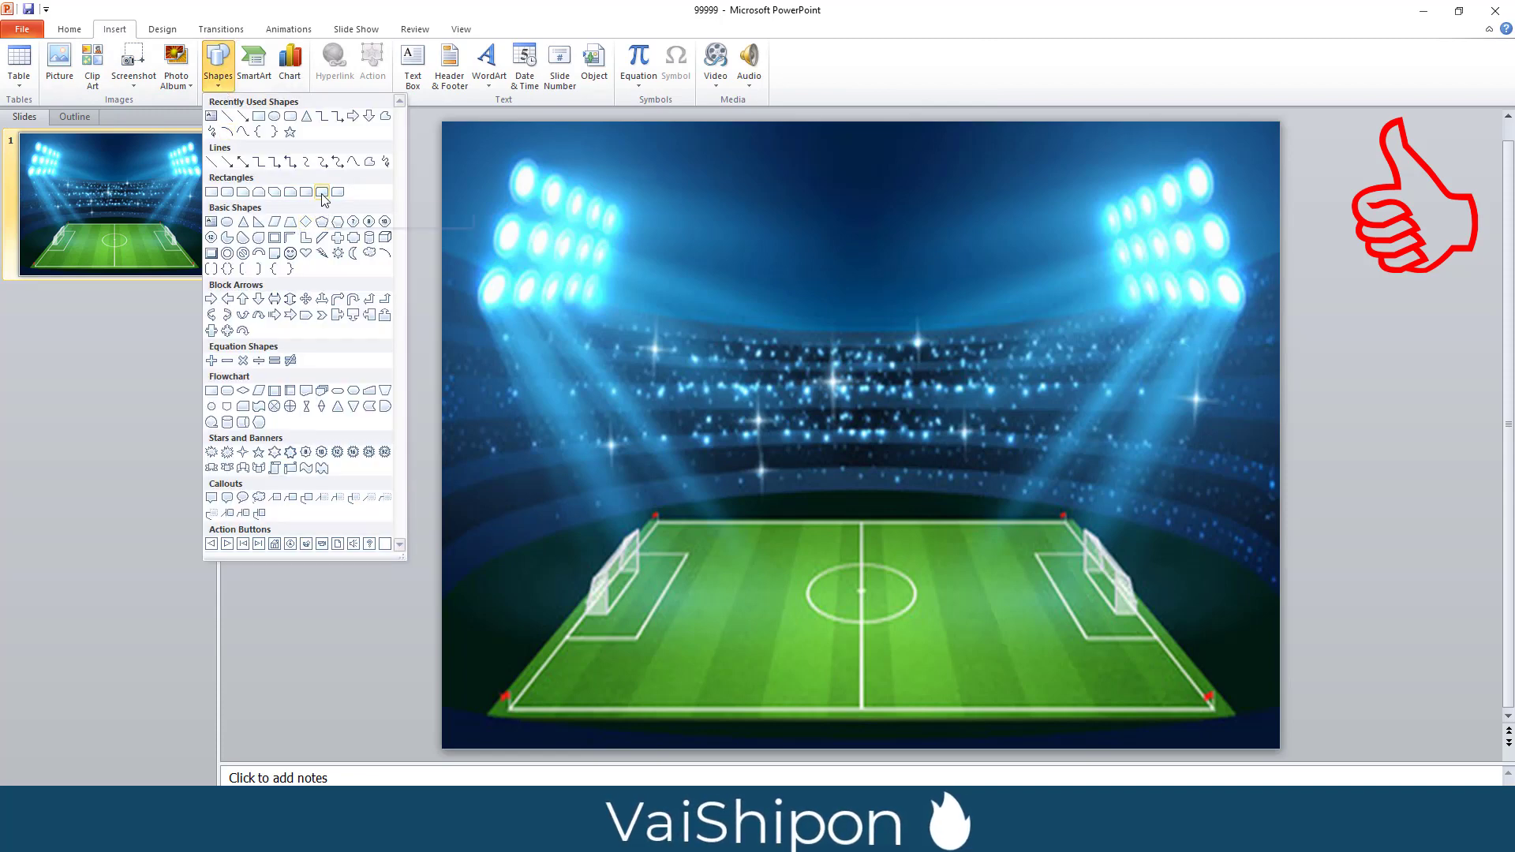
pyautogui.click(229, 194)
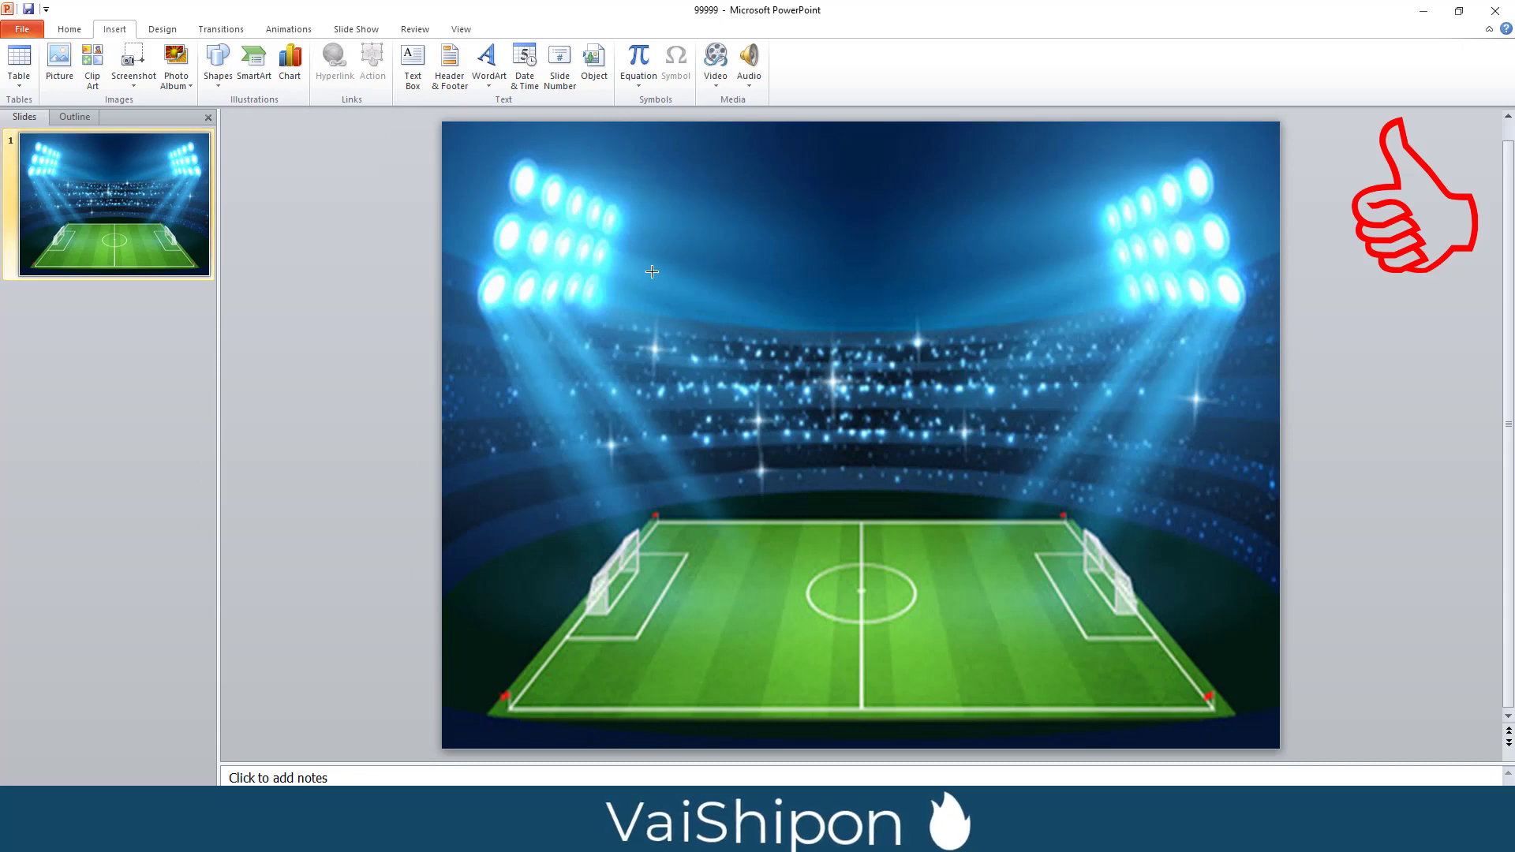
pyautogui.moveTo(617, 247)
pyautogui.mouseDown()
pyautogui.moveTo(717, 329)
pyautogui.moveTo(1097, 319)
pyautogui.moveTo(1100, 304)
pyautogui.mouseUp()
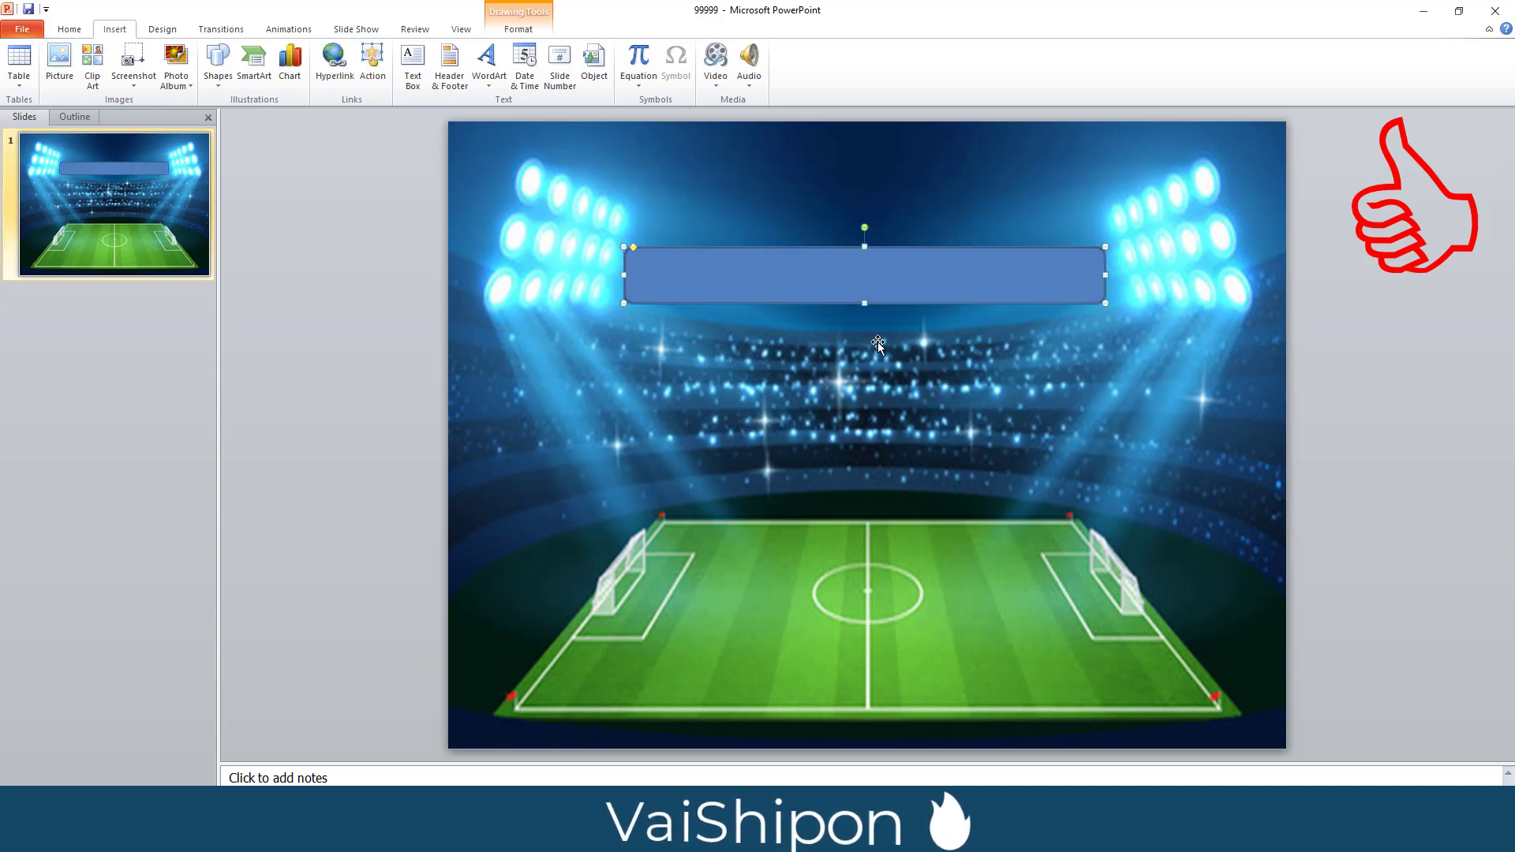
# Give the bar a gradient fill with its first stop set to olive green
pyautogui.rightClick(892, 289)
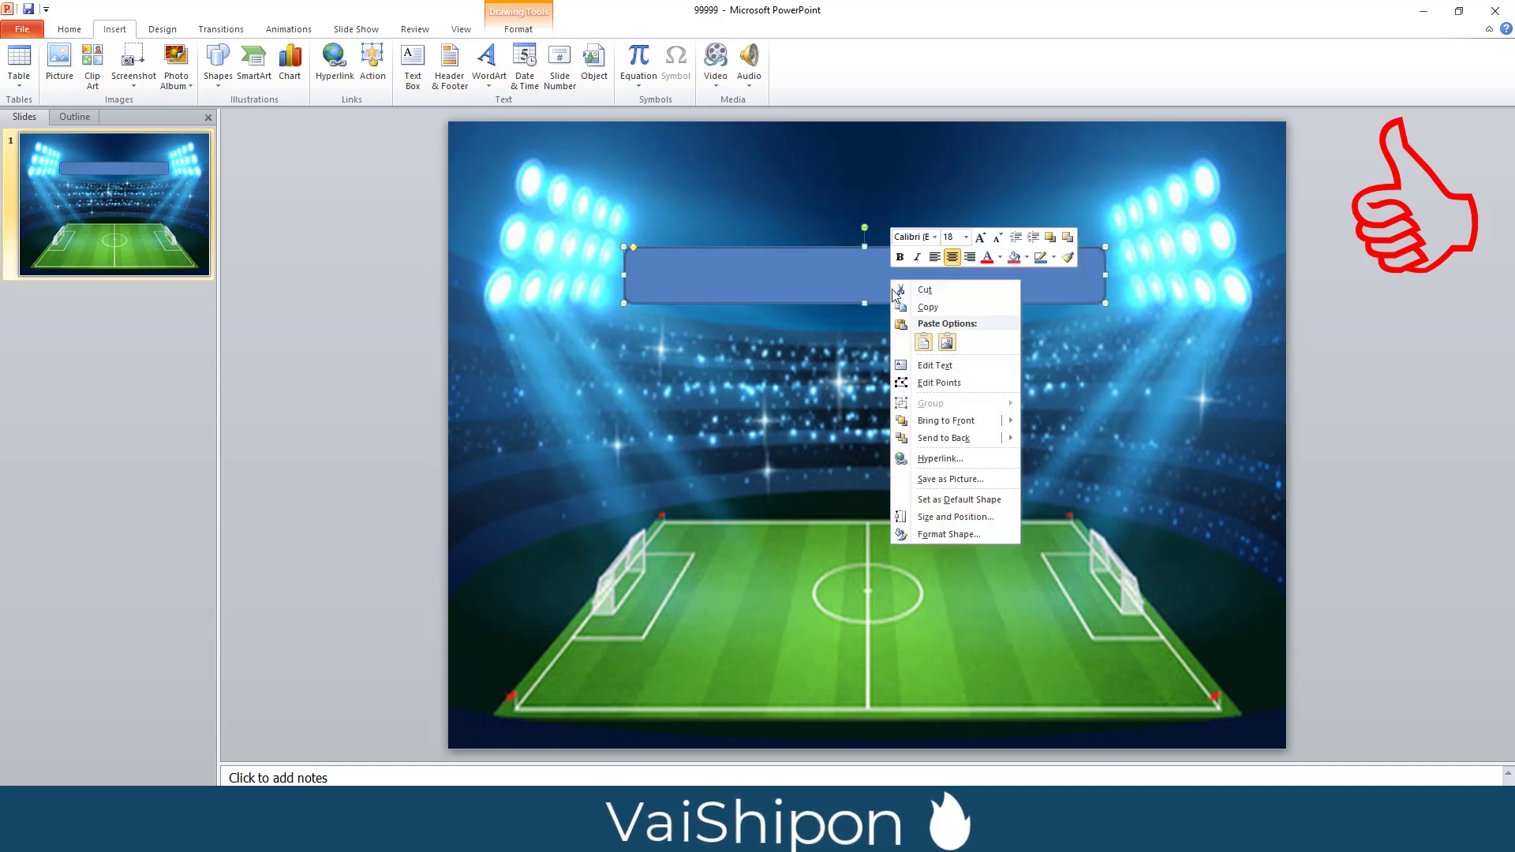
pyautogui.click(939, 535)
pyautogui.moveTo(797, 232); pyautogui.dragTo(280, 336)
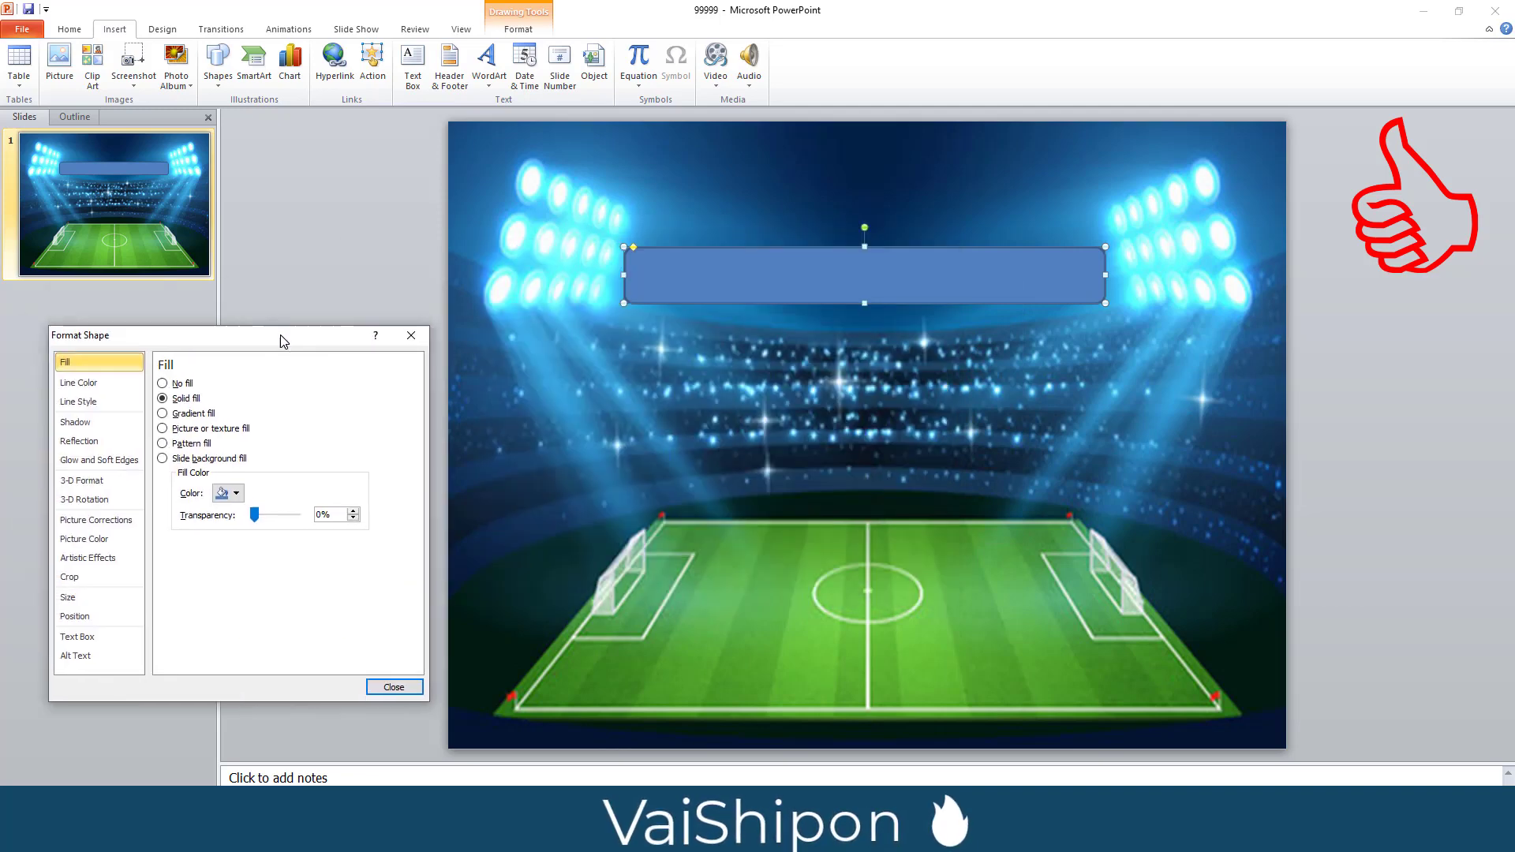
pyautogui.click(162, 414)
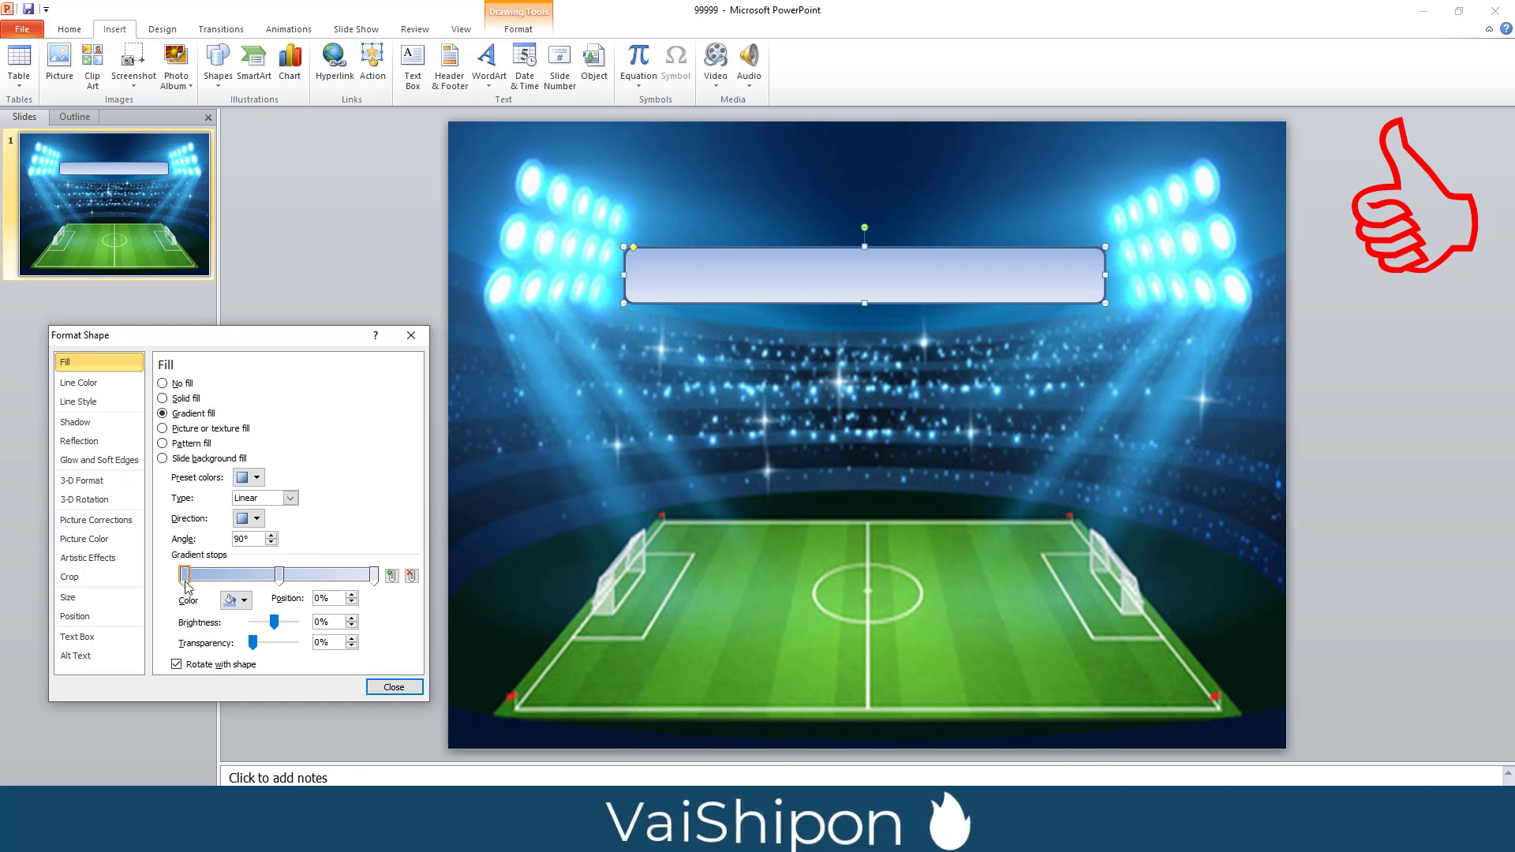
pyautogui.click(243, 601)
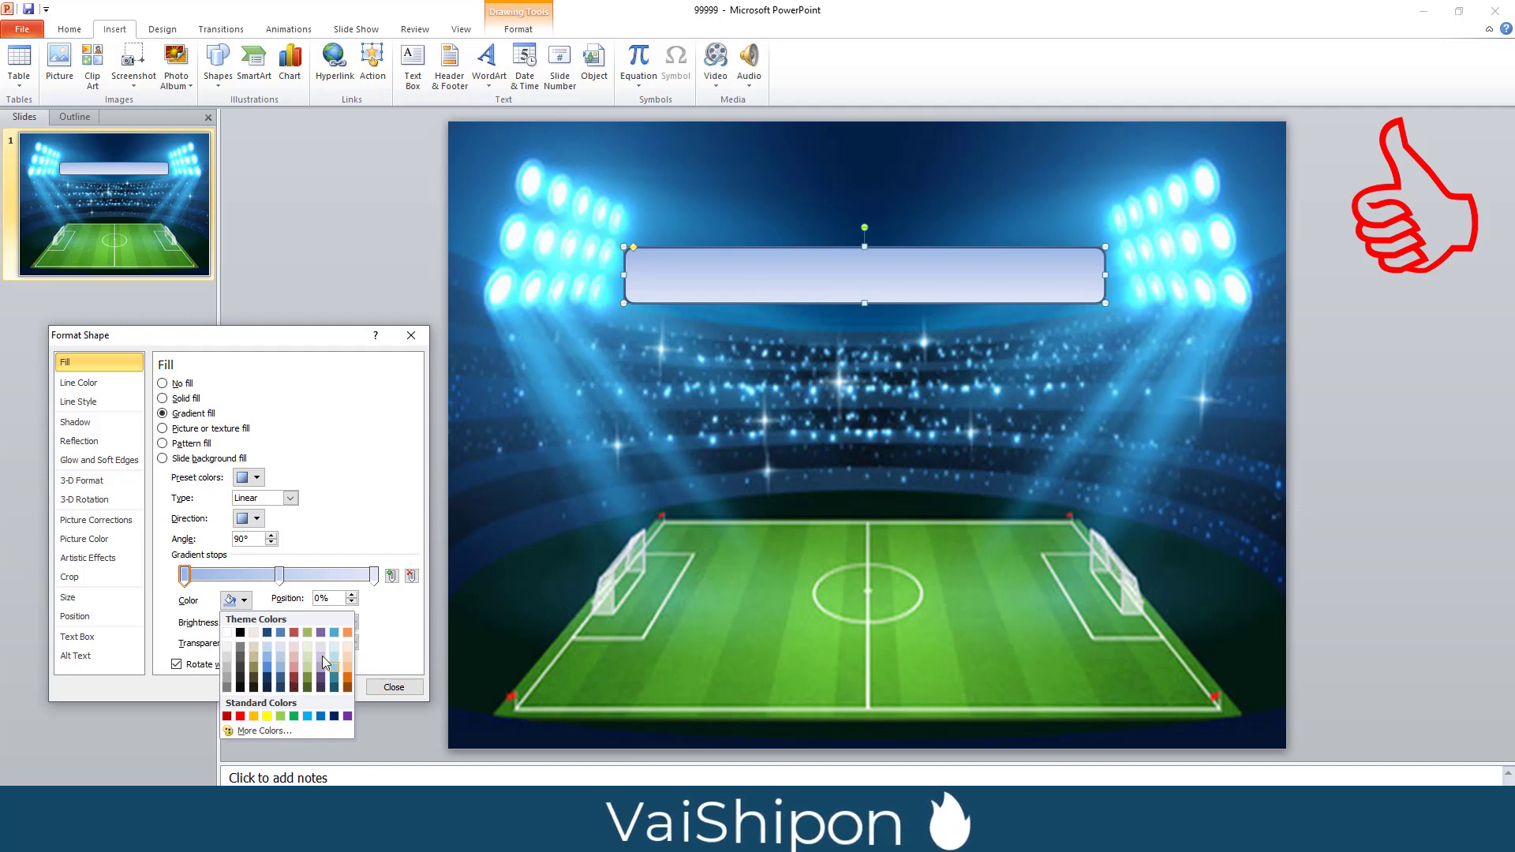
pyautogui.click(309, 633)
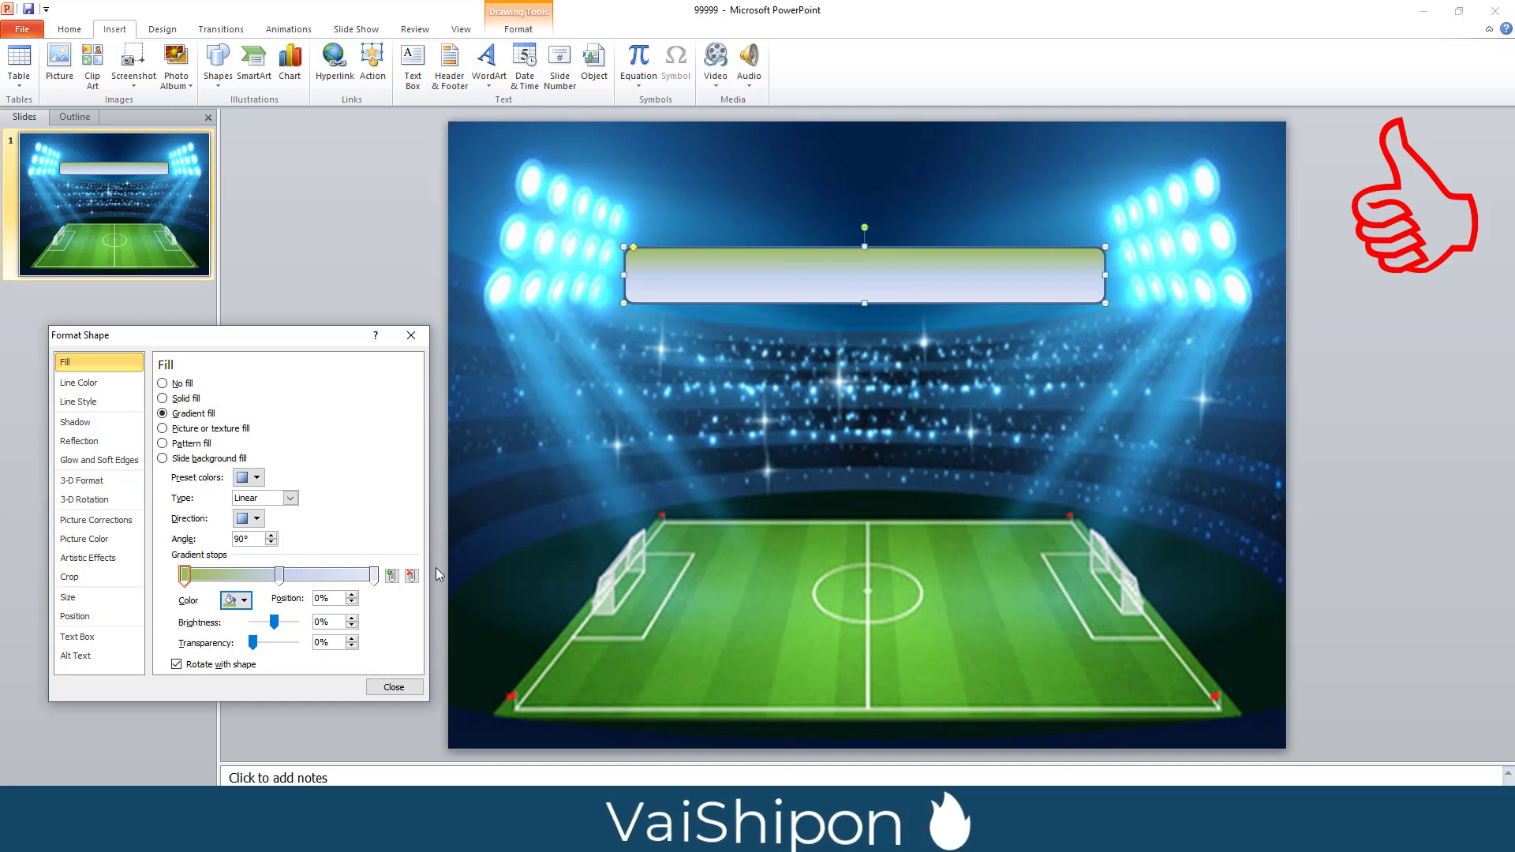
# Remove the bar's outline so only the gradient fill shows
pyautogui.doubleClick(836, 251)
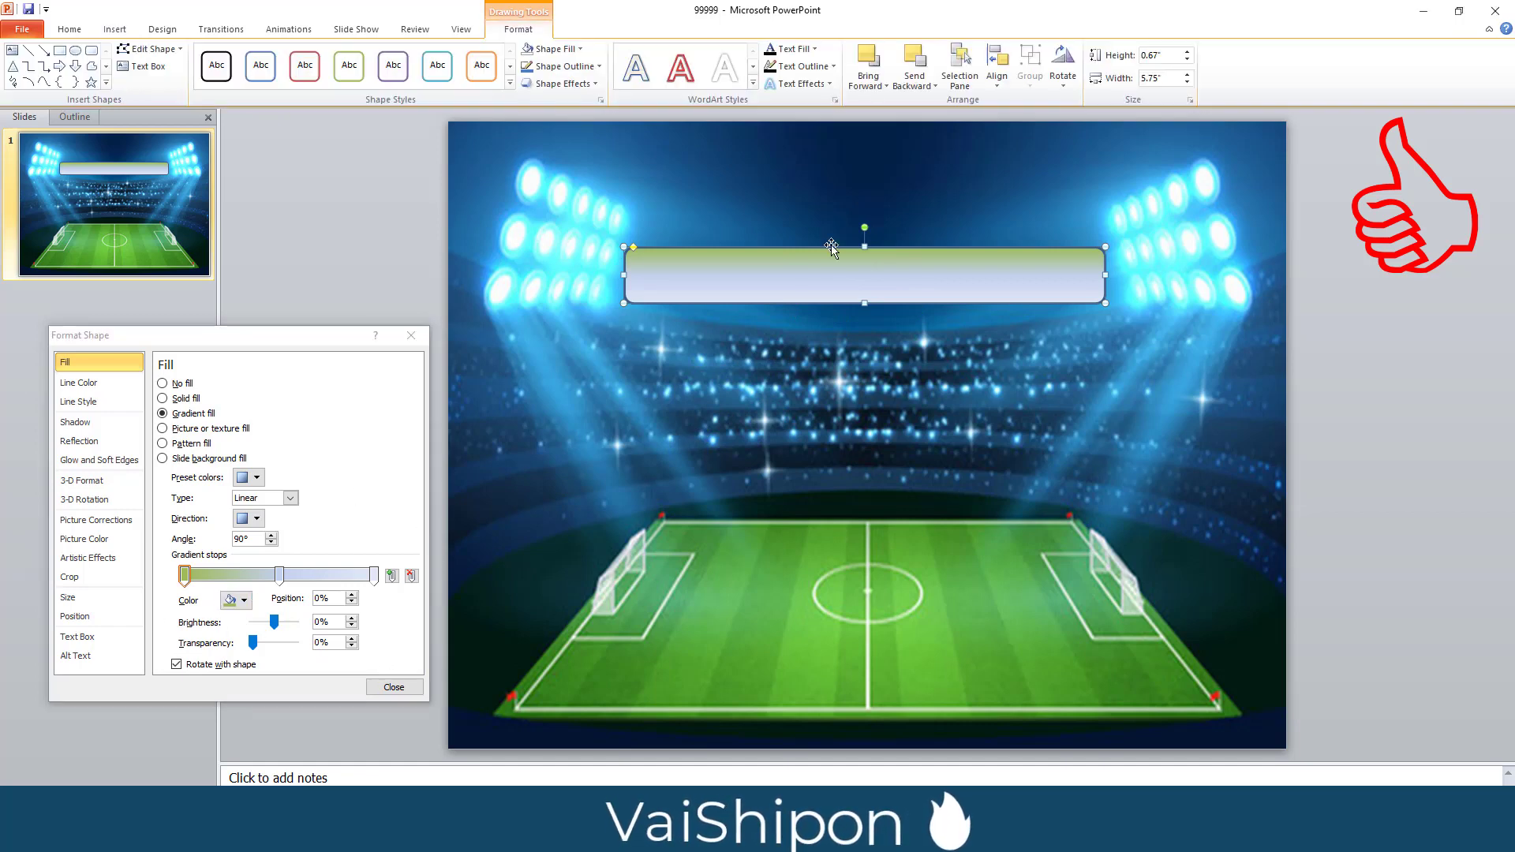
pyautogui.click(599, 66)
pyautogui.click(560, 198)
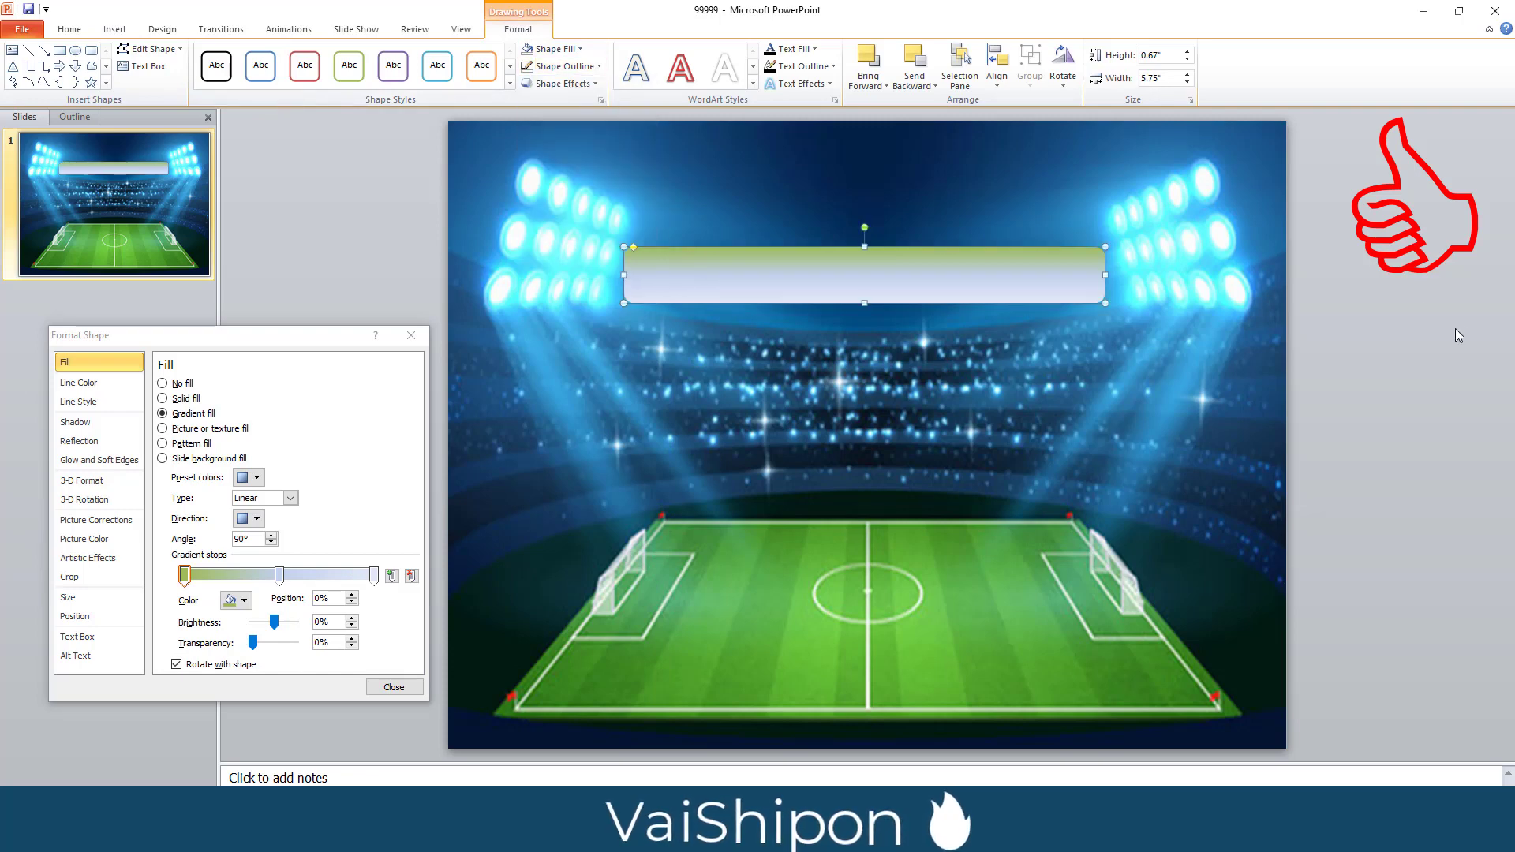
pyautogui.click(1086, 389)
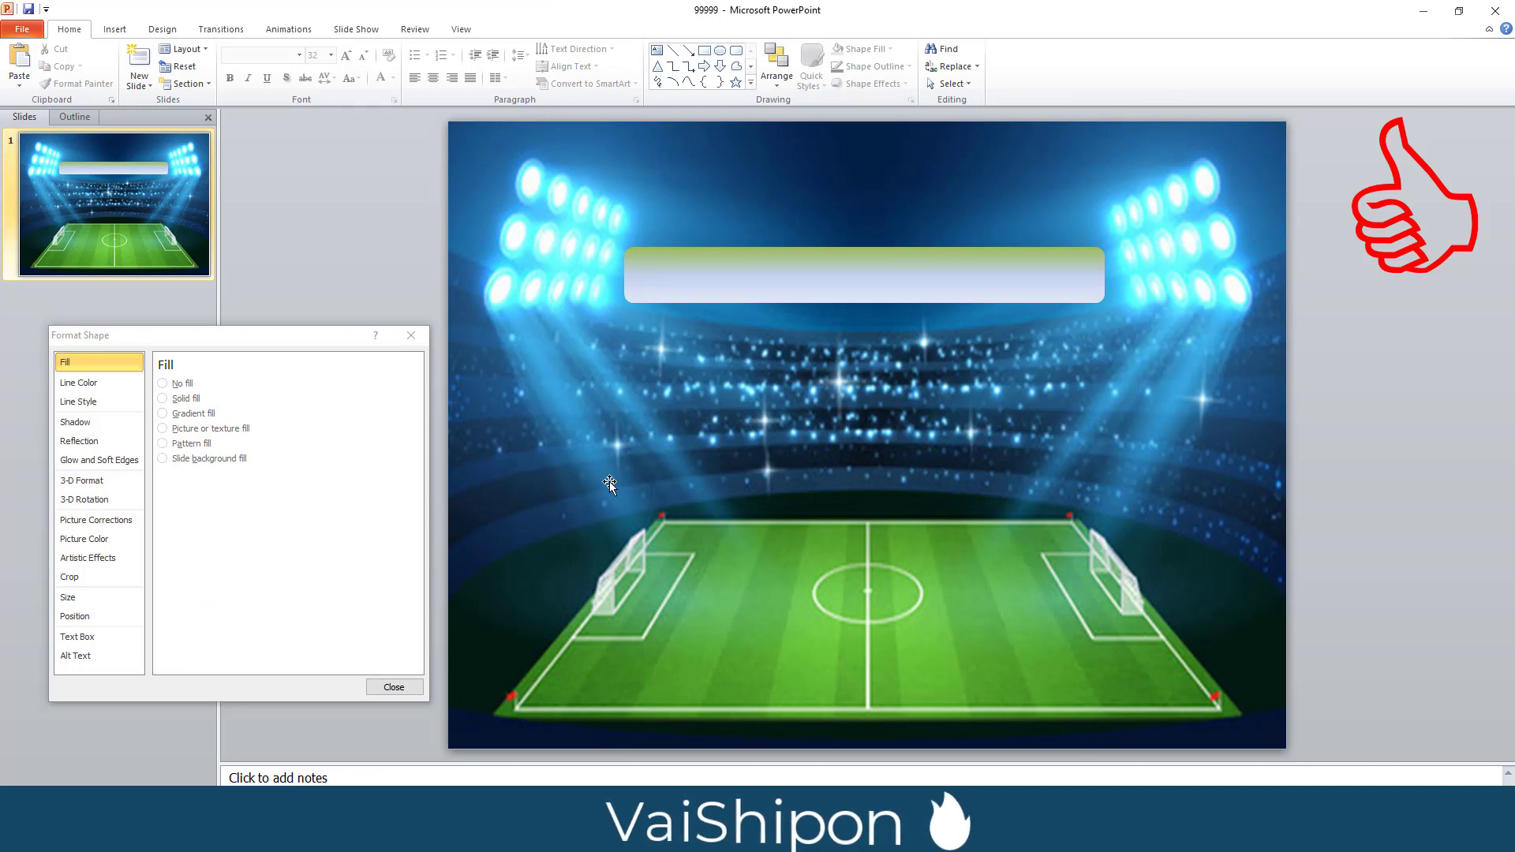
pyautogui.click(116, 29)
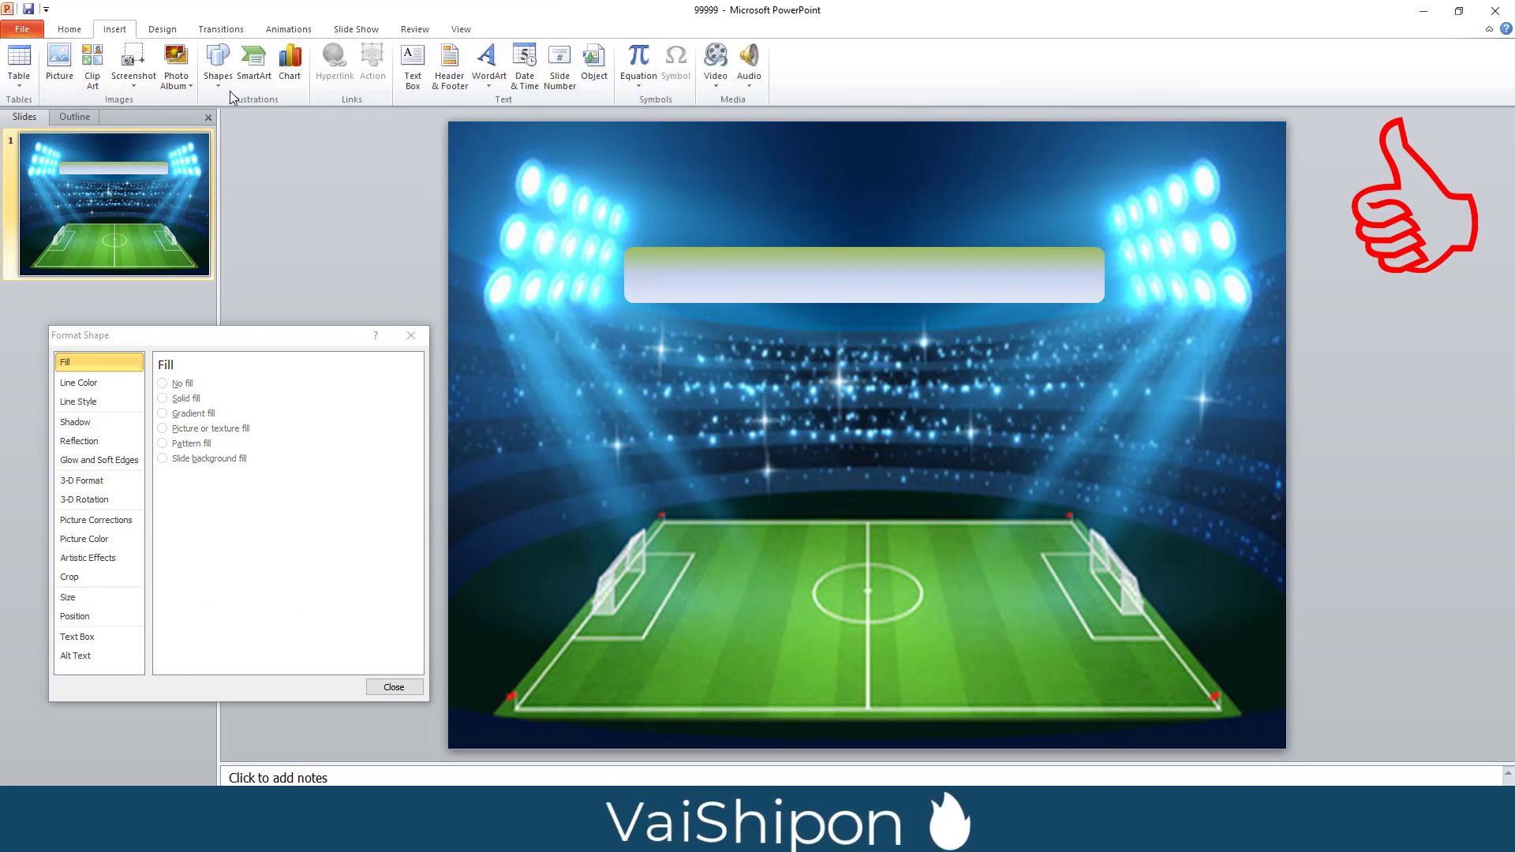
# Draw a large rounded-rectangle panel over the centre of the slide
pyautogui.click(218, 68)
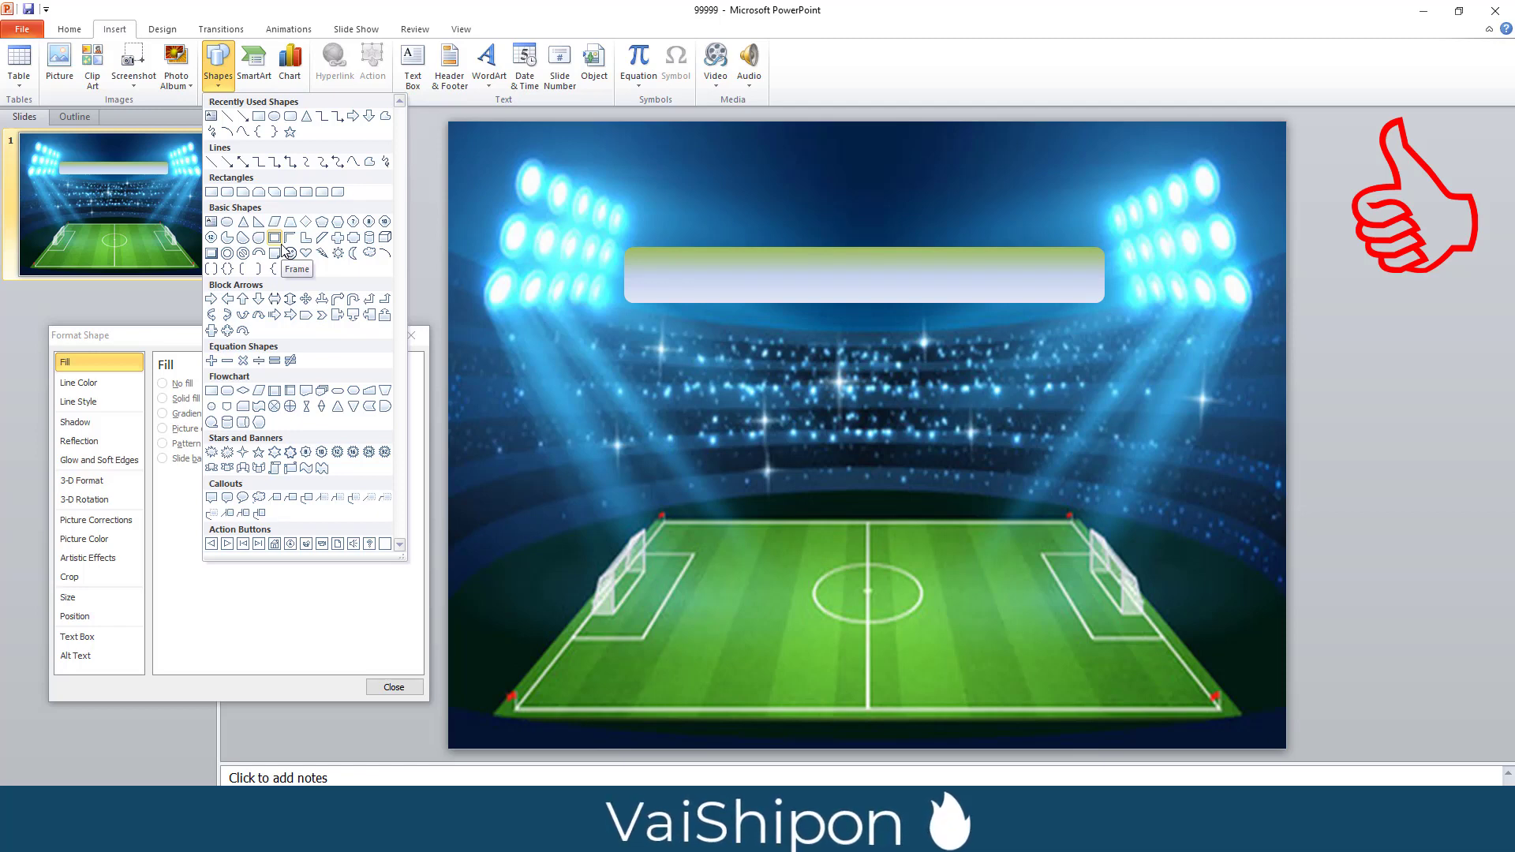
pyautogui.click(322, 192)
pyautogui.moveTo(644, 293)
pyautogui.mouseDown()
pyautogui.moveTo(1010, 528)
pyautogui.moveTo(1097, 675)
pyautogui.moveTo(1098, 707)
pyautogui.mouseUp()
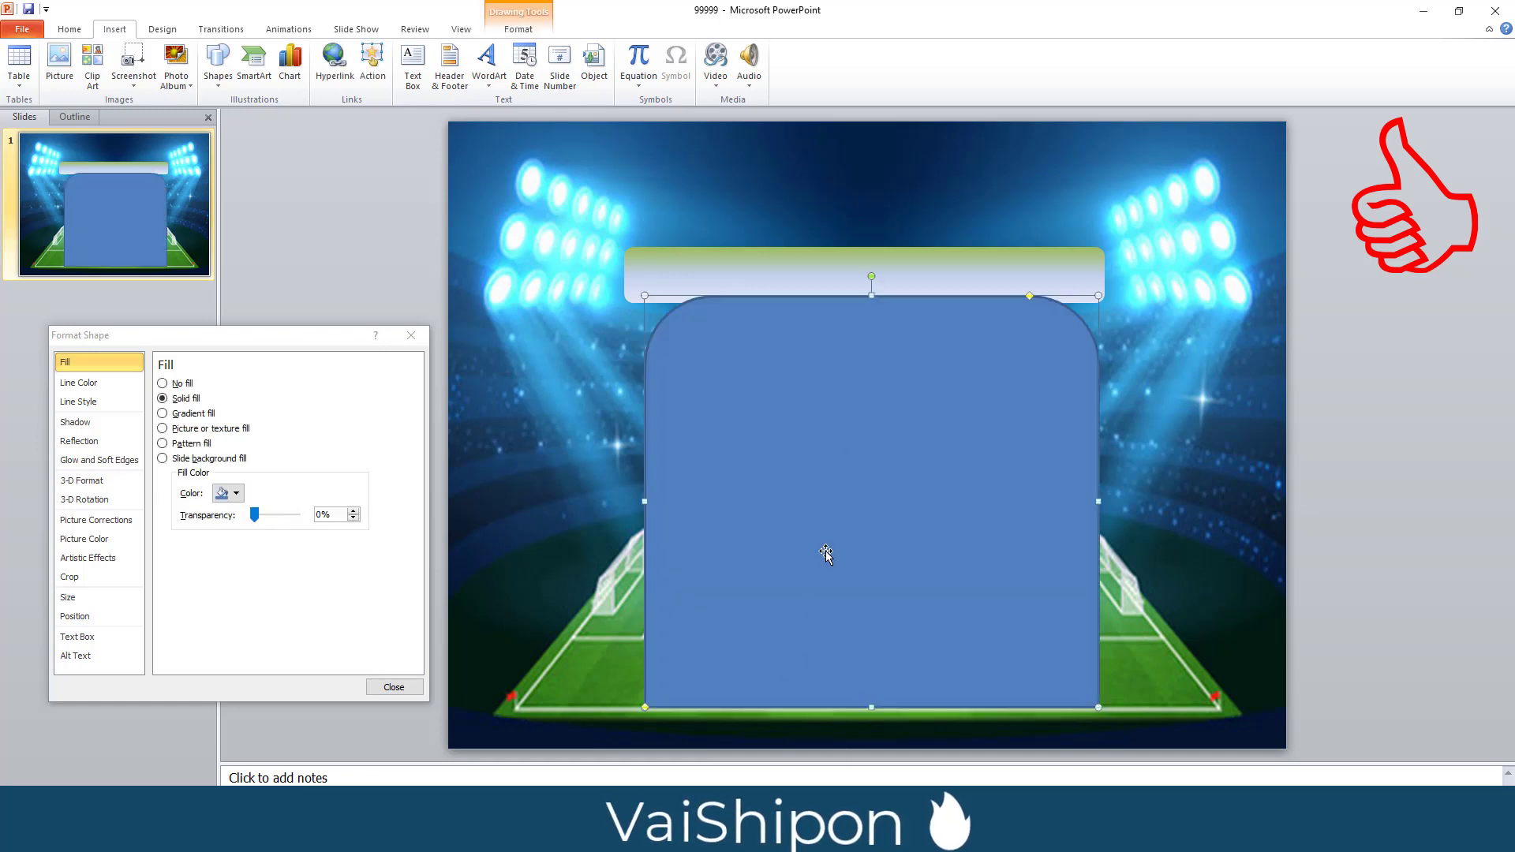
# Set the blue panel's shape outline to No Outline
pyautogui.click(518, 29)
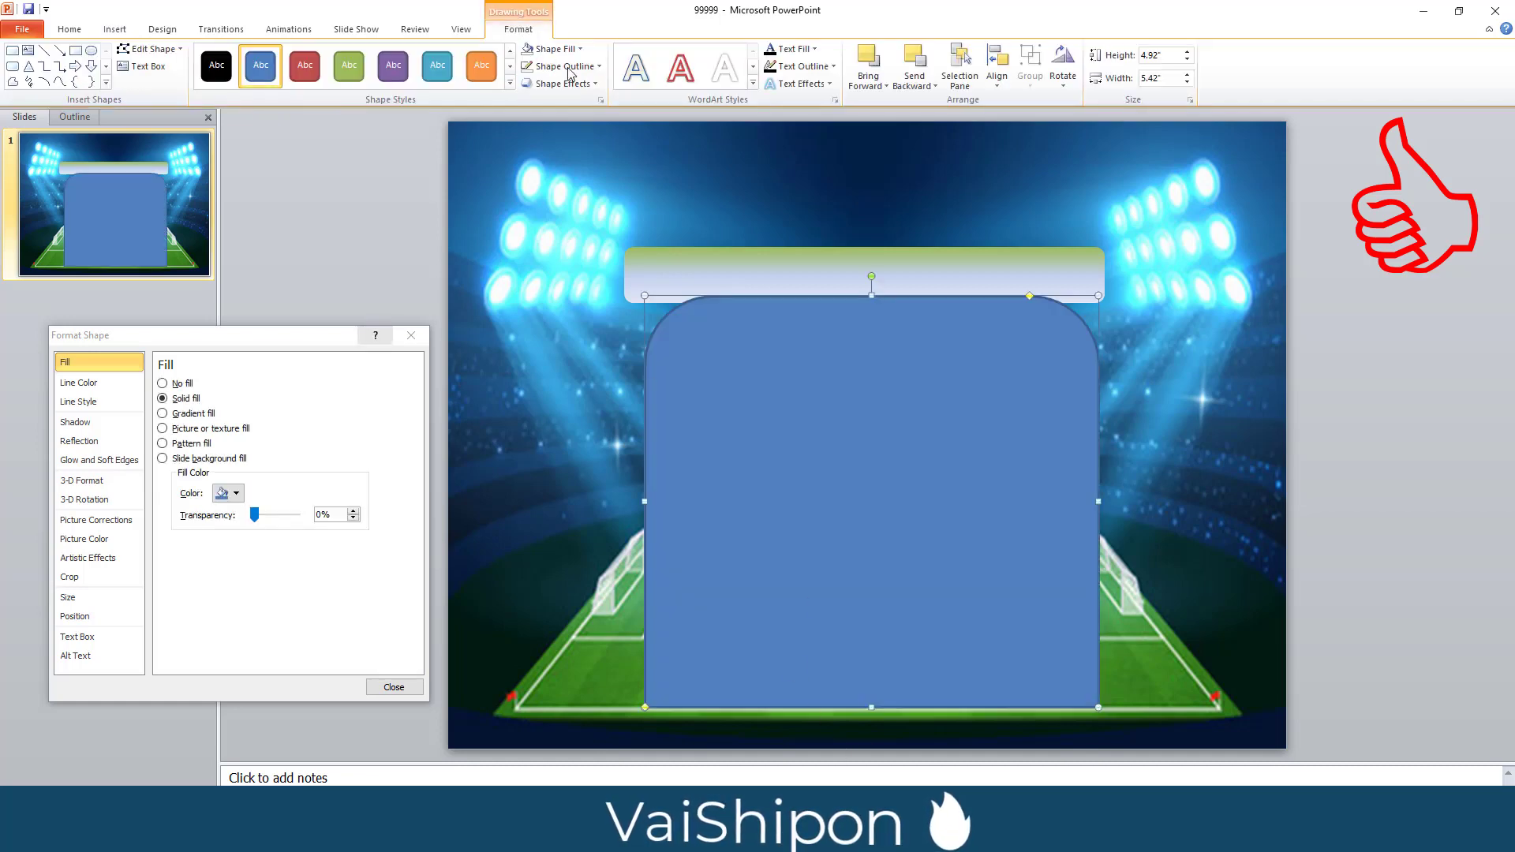
pyautogui.click(602, 67)
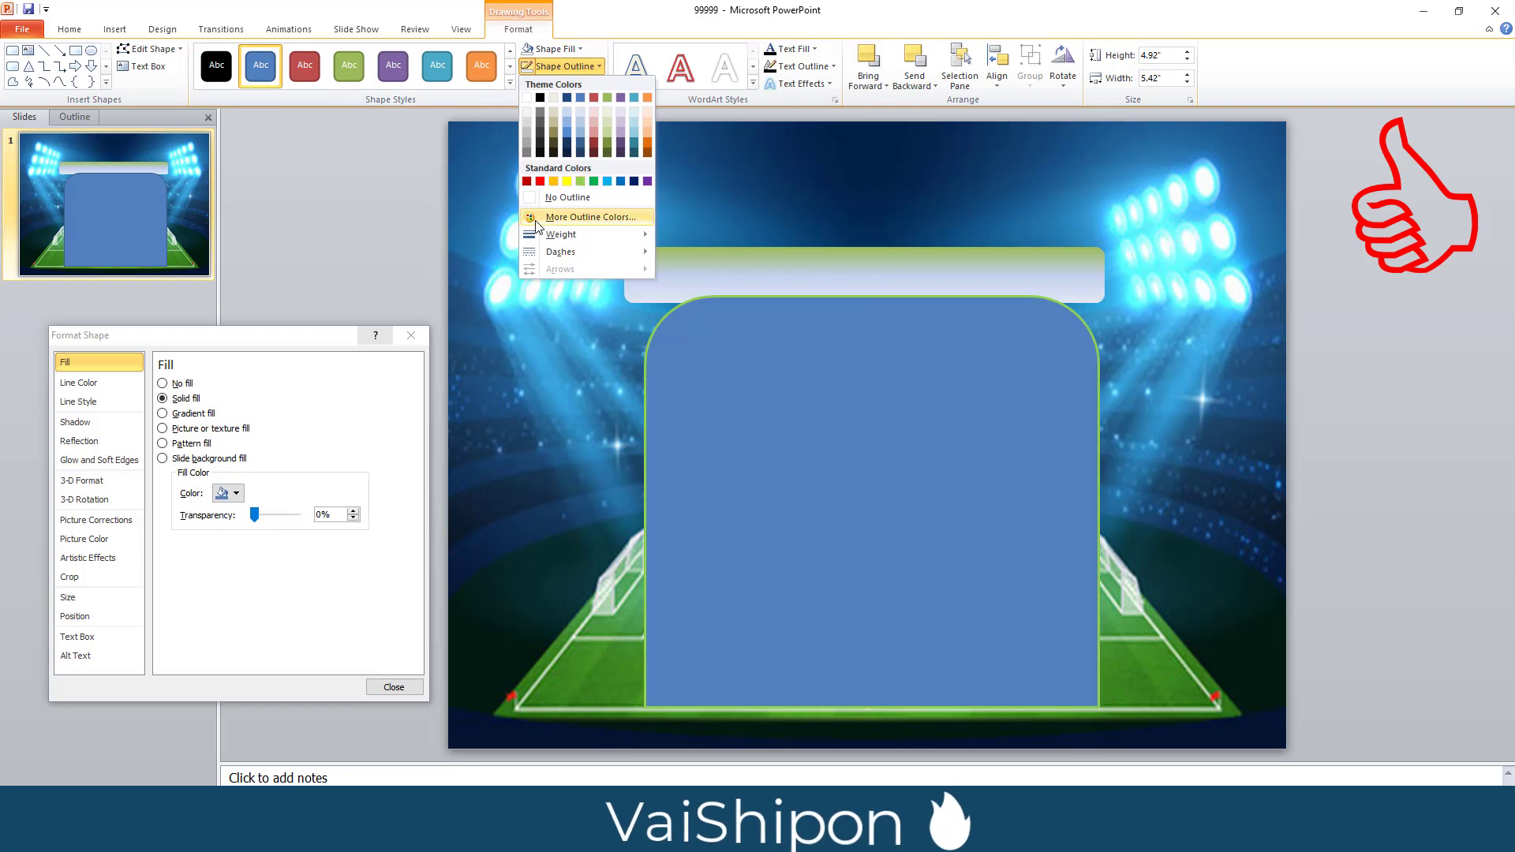
pyautogui.click(545, 197)
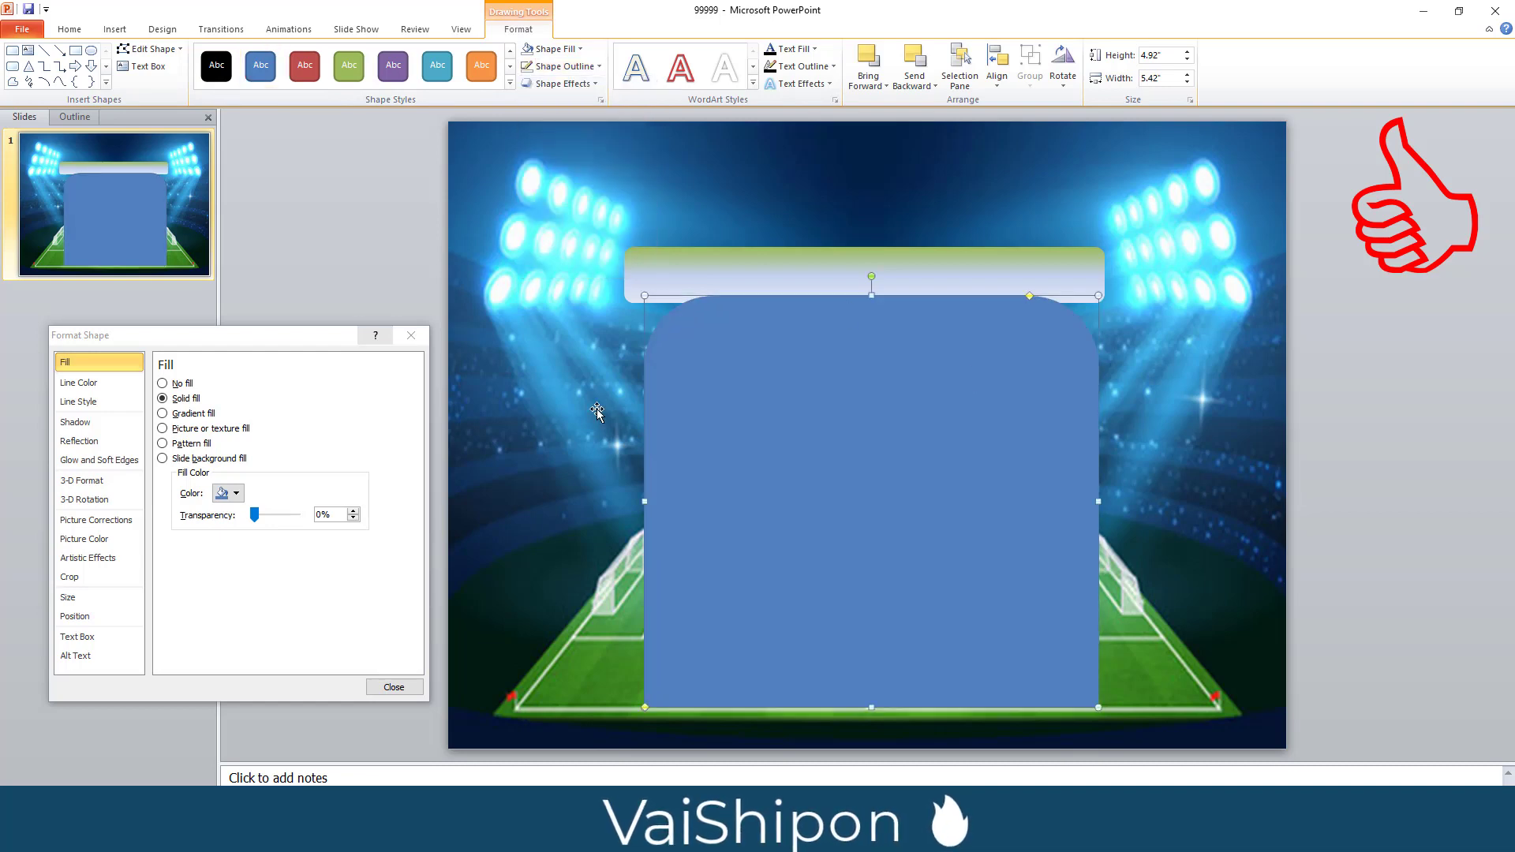
pyautogui.rightClick(906, 409)
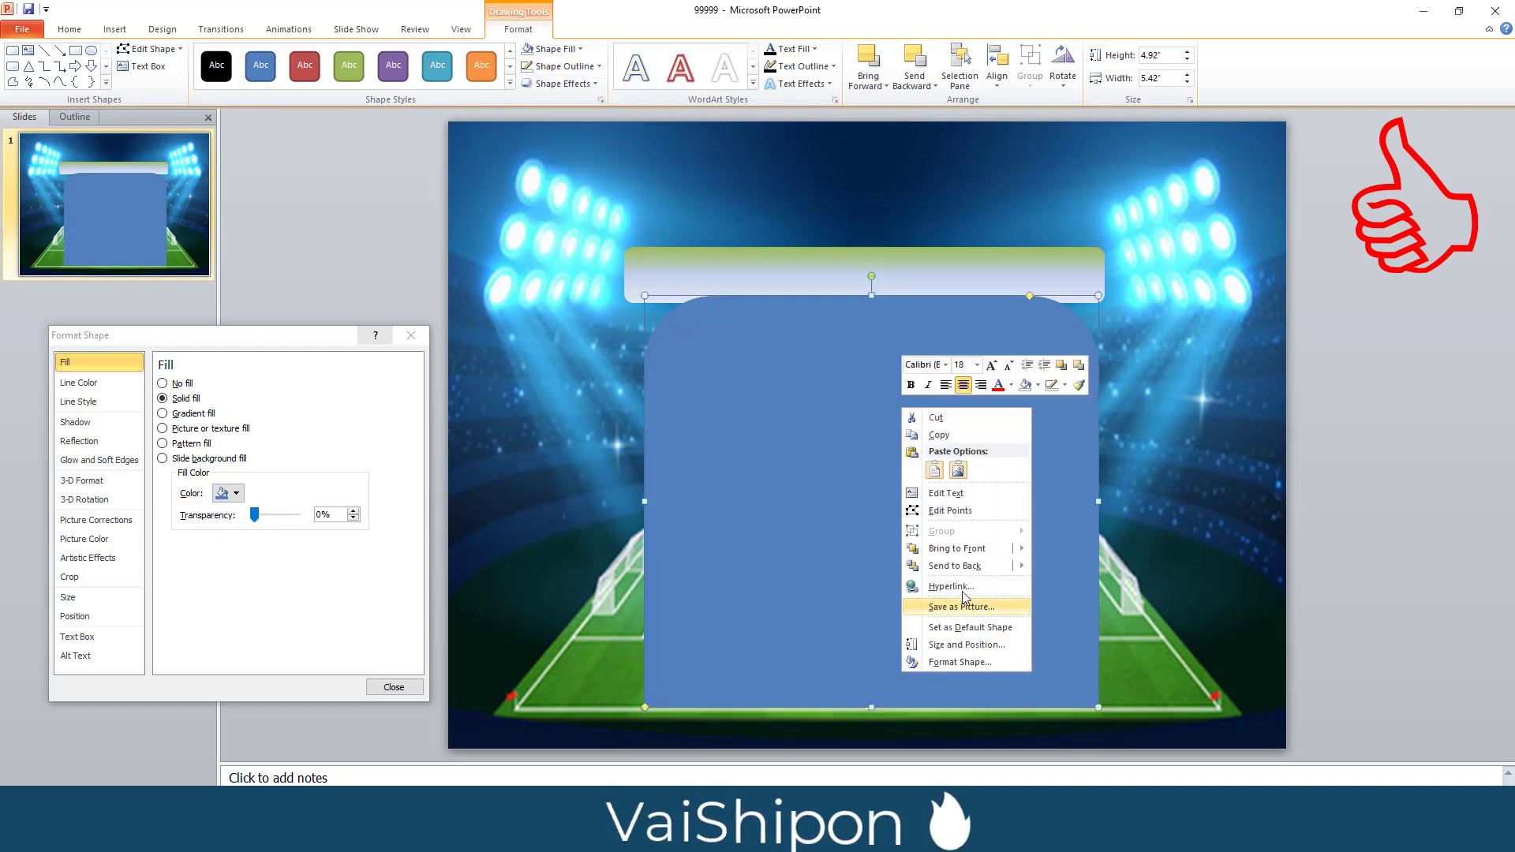
pyautogui.moveTo(957, 566)
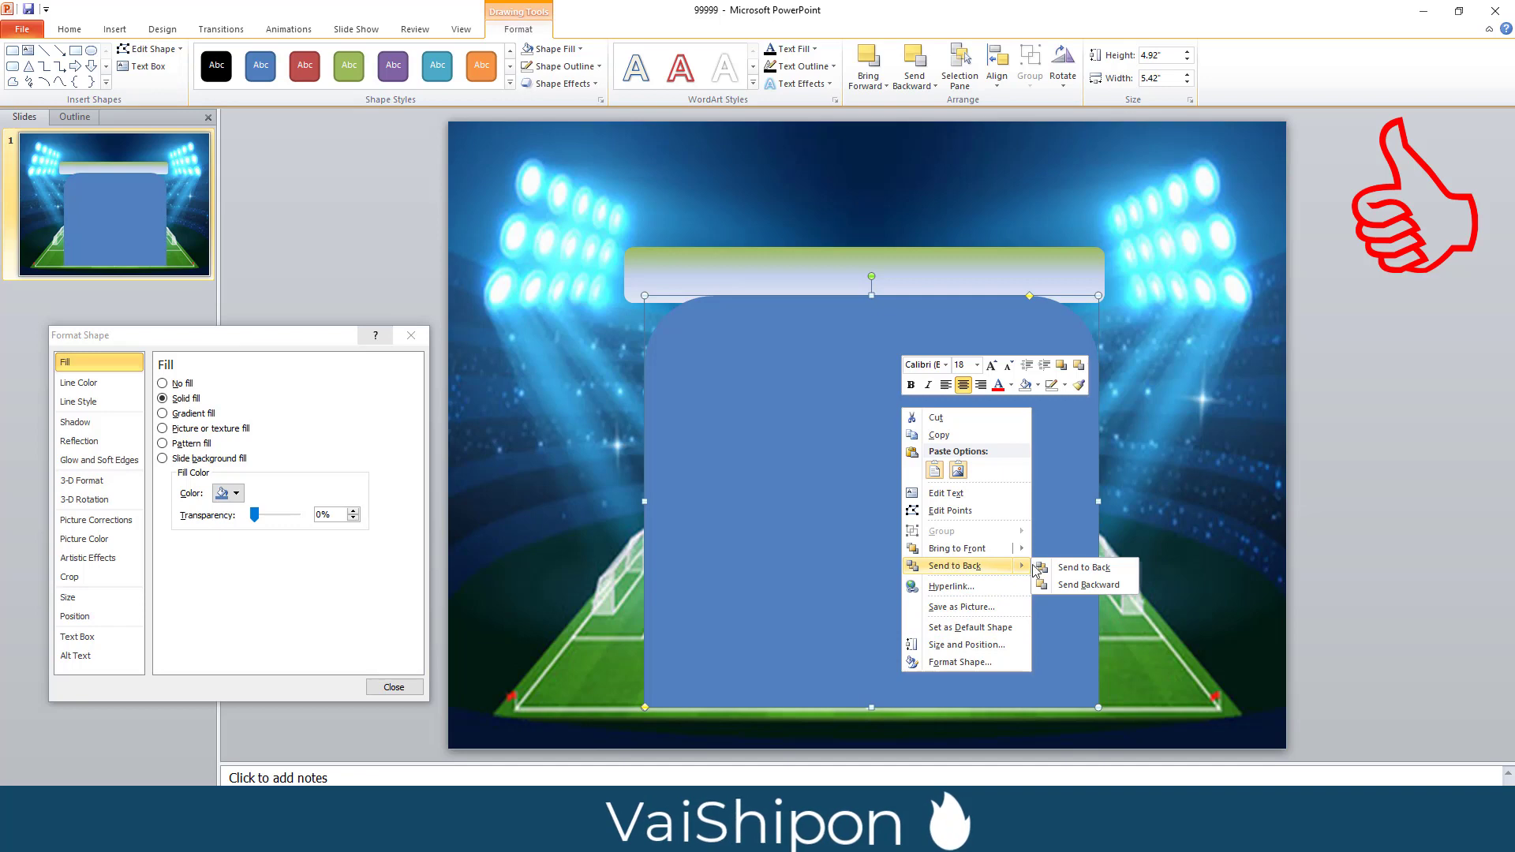
# Send the blue panel backward behind the banner and set its fill transparency to about 37%
pyautogui.click(1082, 587)
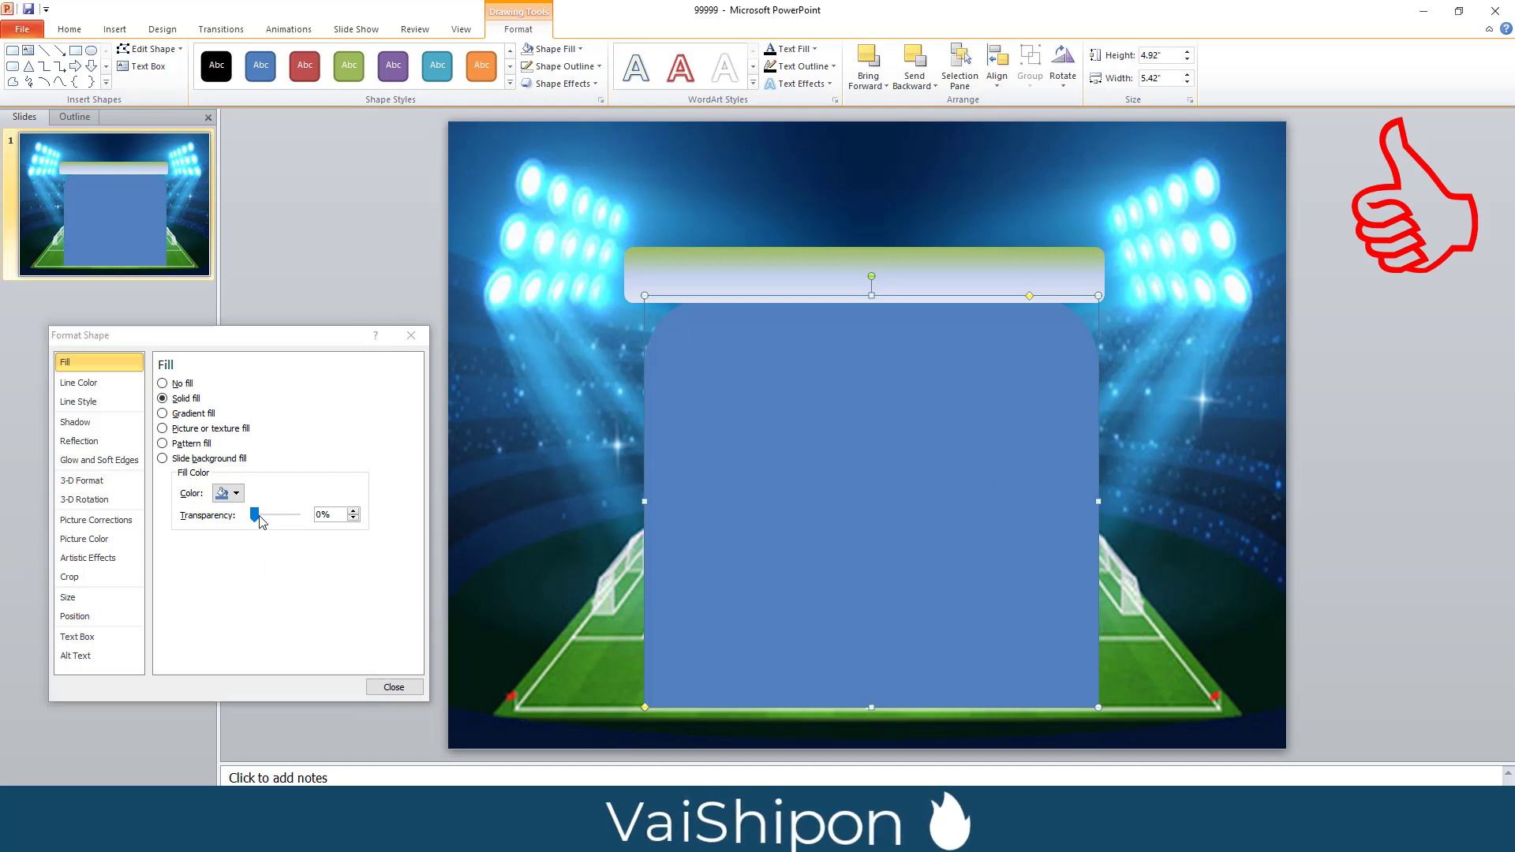
pyautogui.moveTo(260, 520)
pyautogui.mouseDown()
pyautogui.moveTo(294, 520)
pyautogui.moveTo(275, 519)
pyautogui.mouseUp()
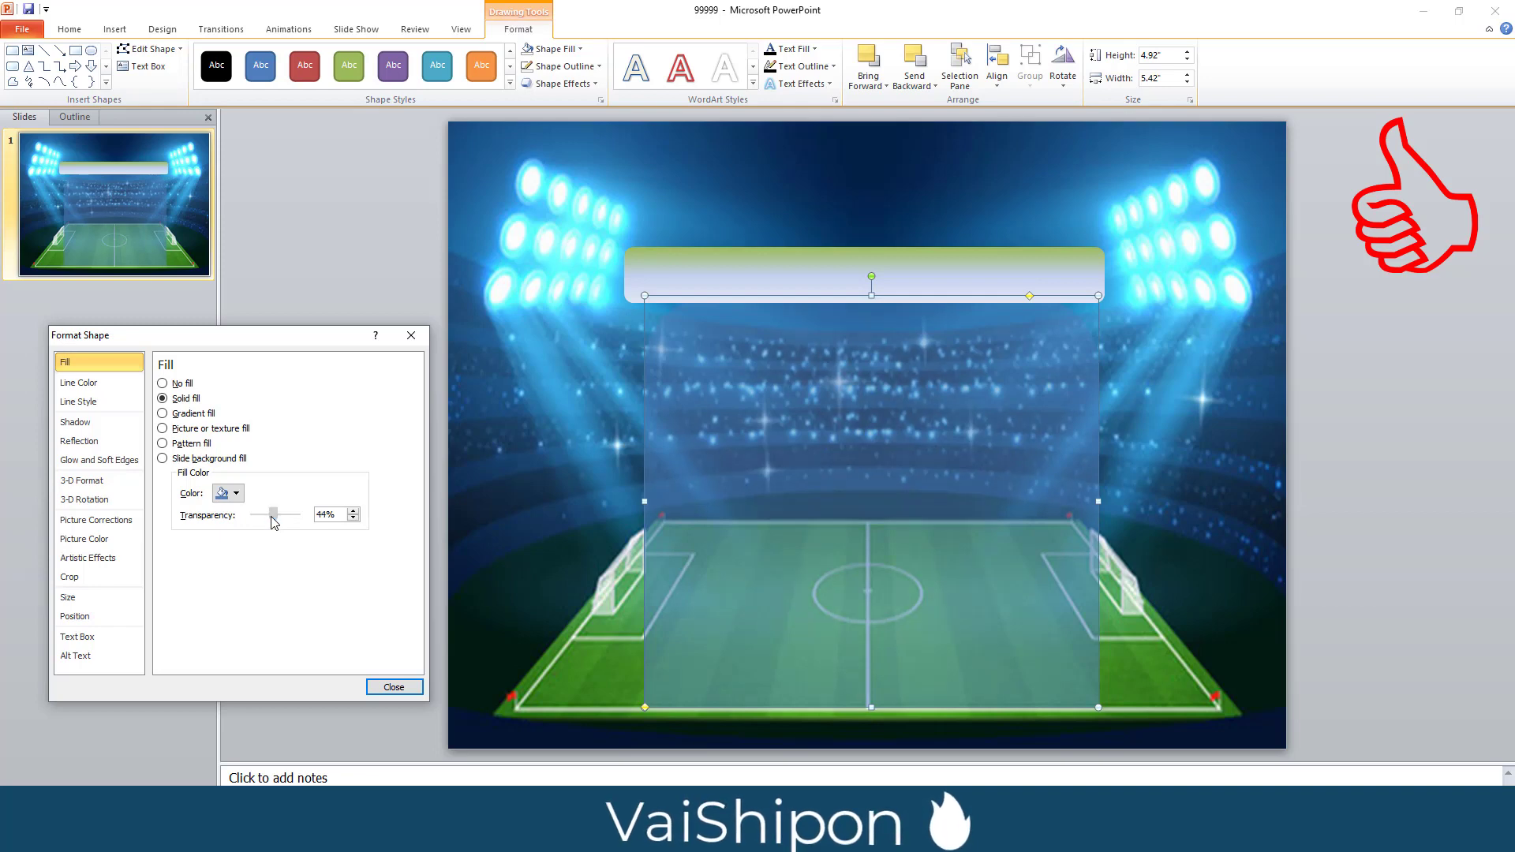
pyautogui.moveTo(274, 523); pyautogui.dragTo(271, 523)
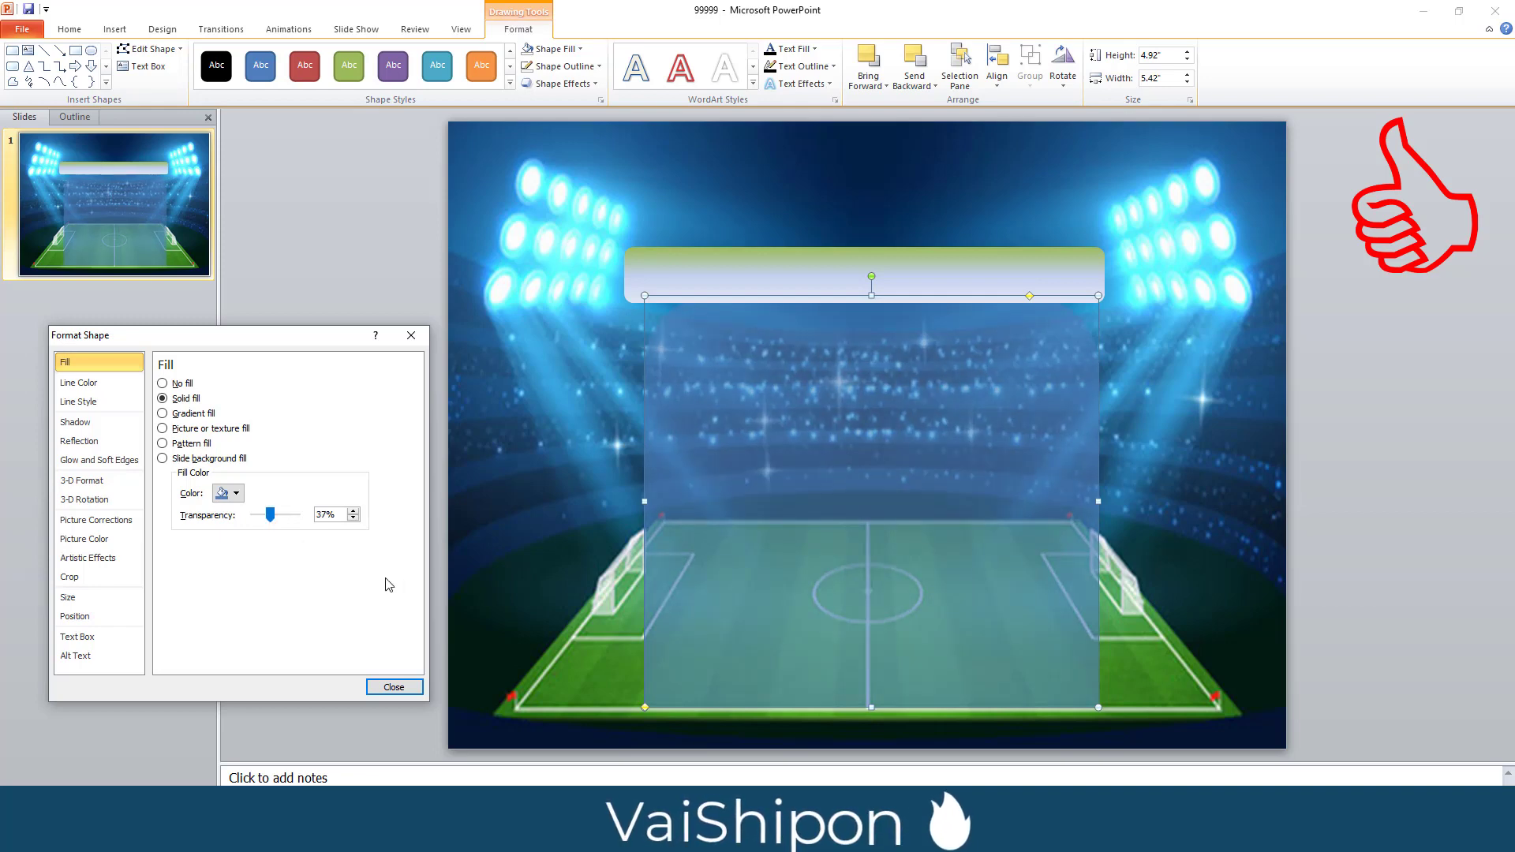
pyautogui.click(1246, 366)
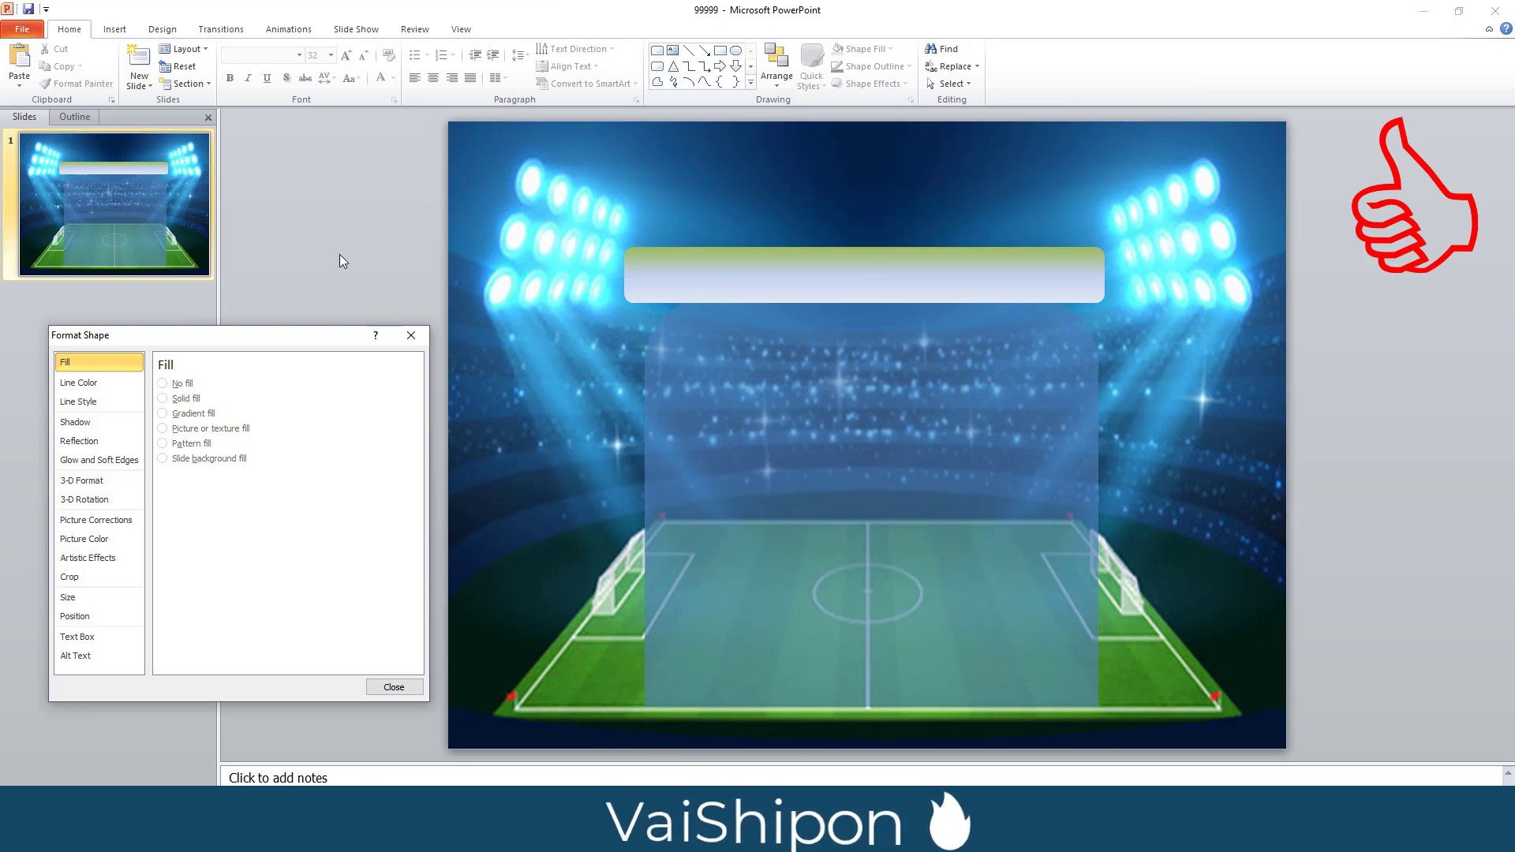
# Insert a 3×3 table on the slide
pyautogui.click(115, 30)
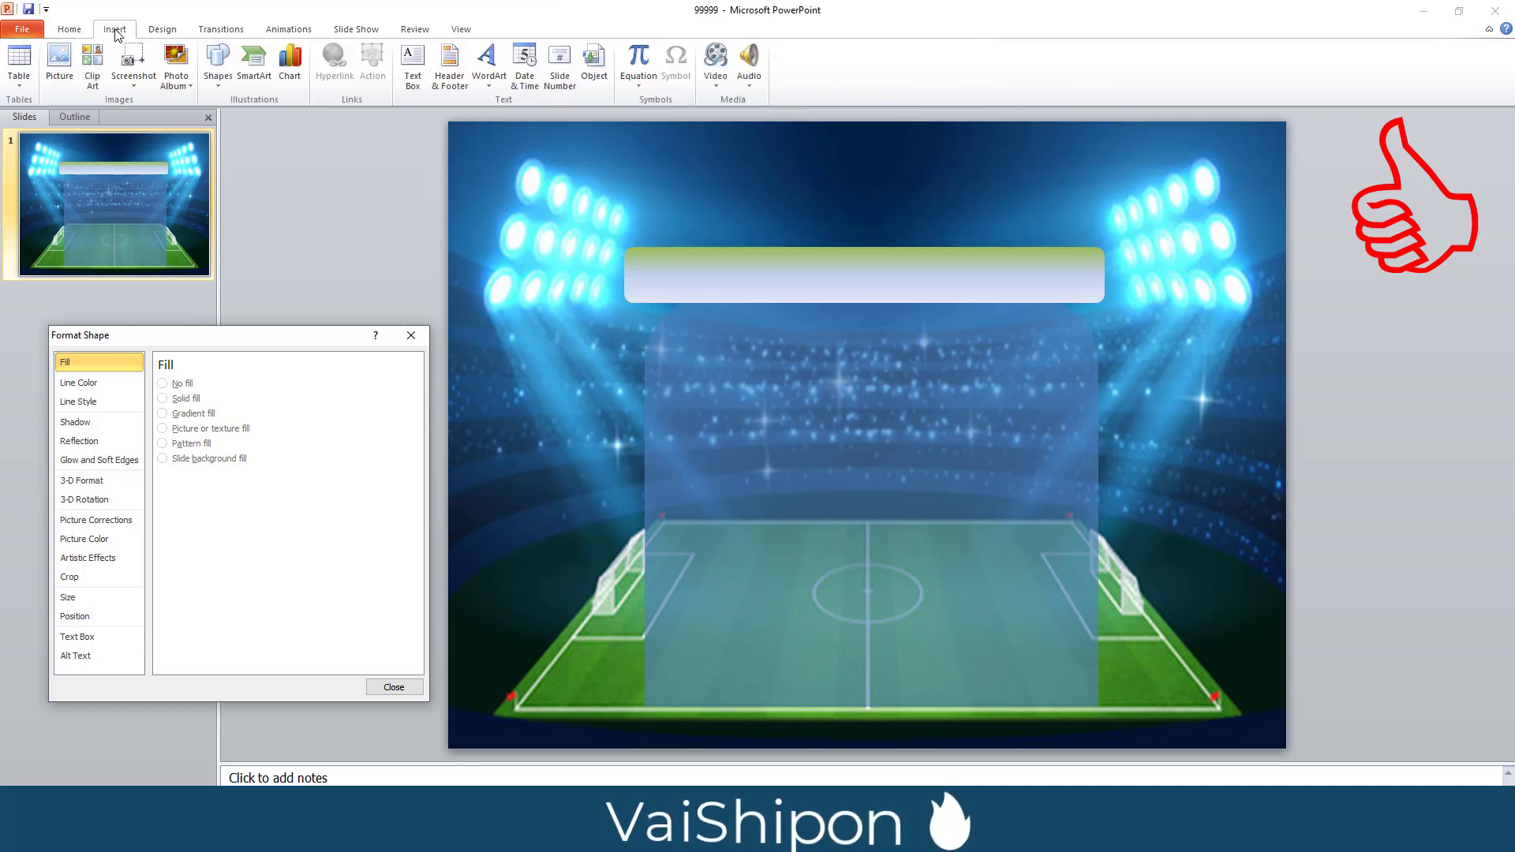
pyautogui.click(24, 74)
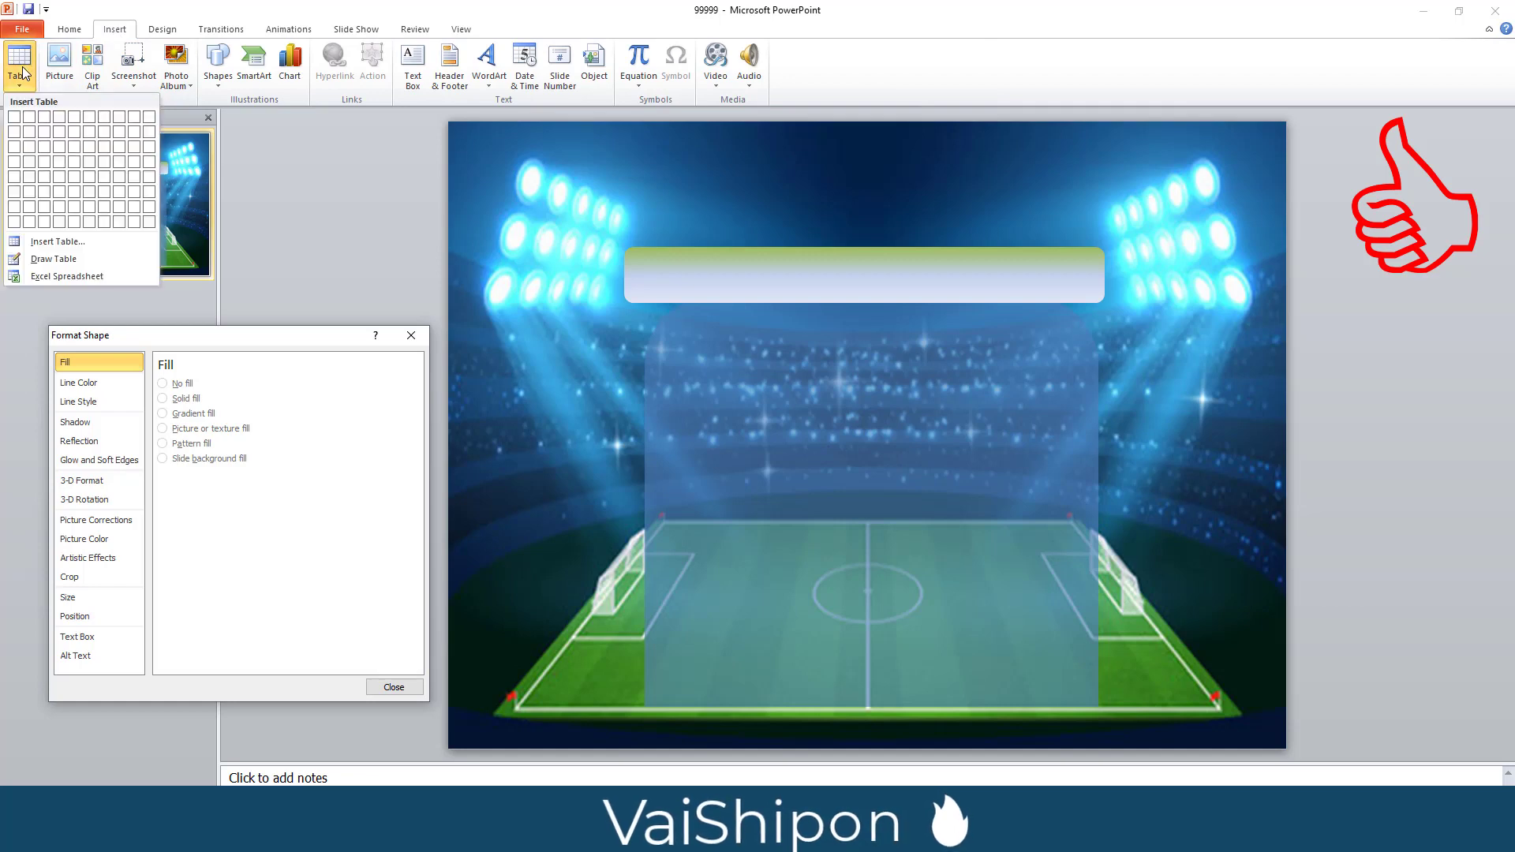
pyautogui.click(52, 150)
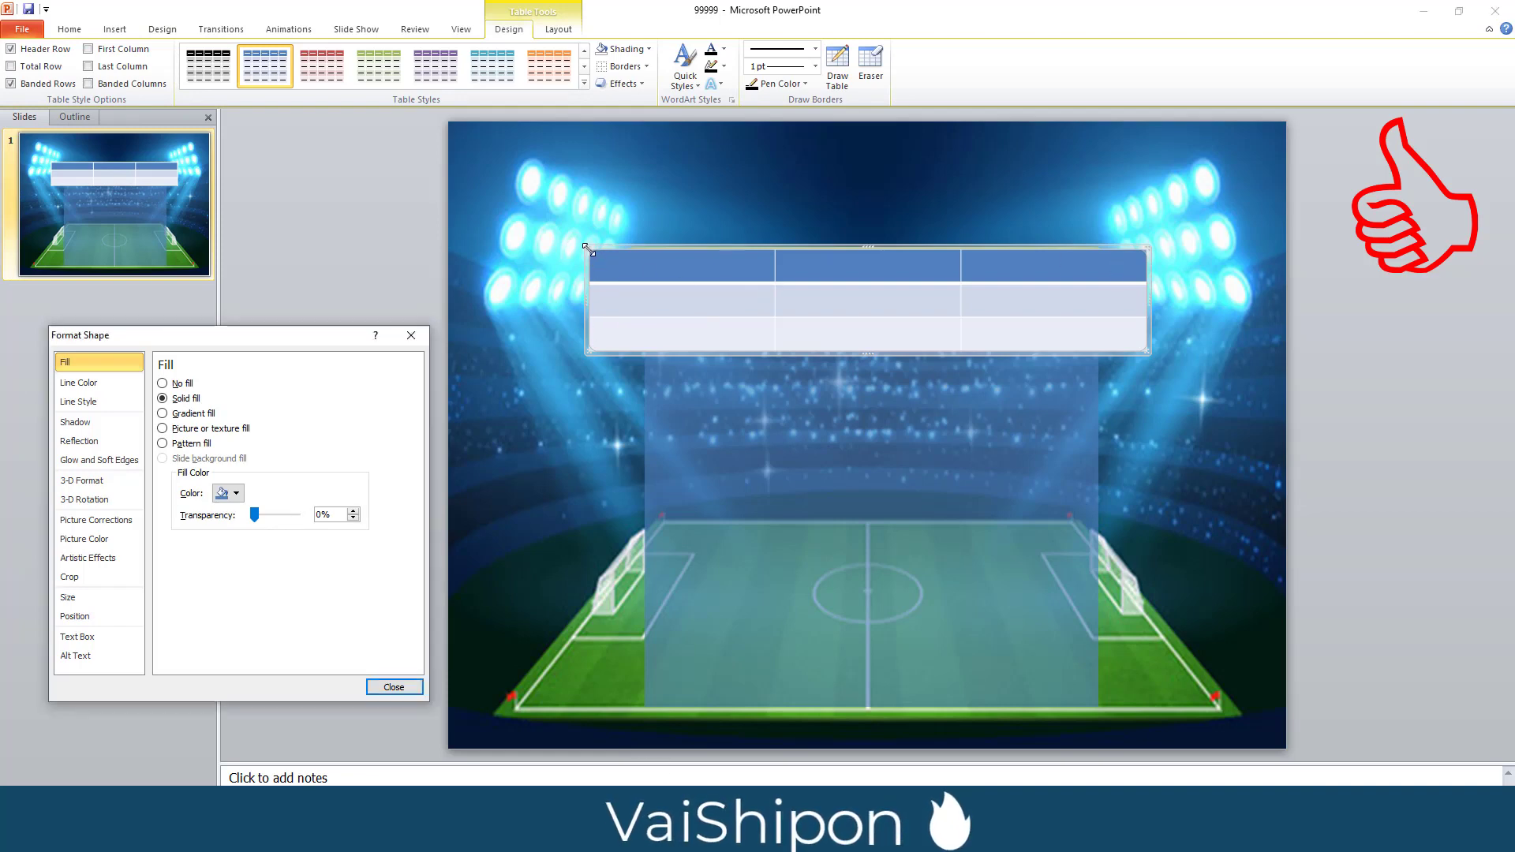
# Narrow the table from both sides and position it on the panel just below the banner
pyautogui.moveTo(586, 253); pyautogui.dragTo(609, 402)
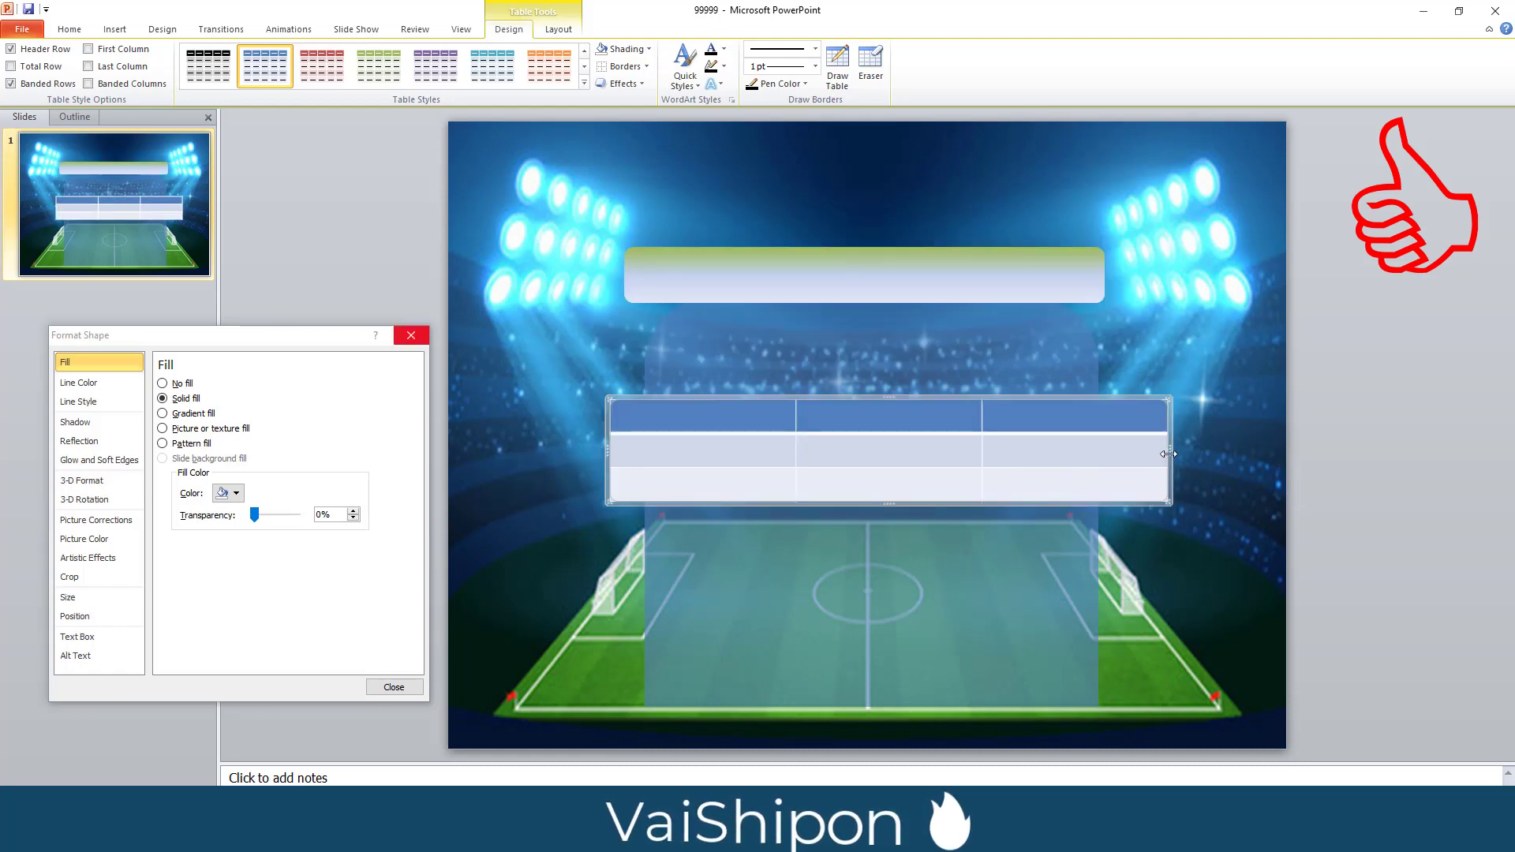
pyautogui.moveTo(1168, 448); pyautogui.dragTo(1086, 447)
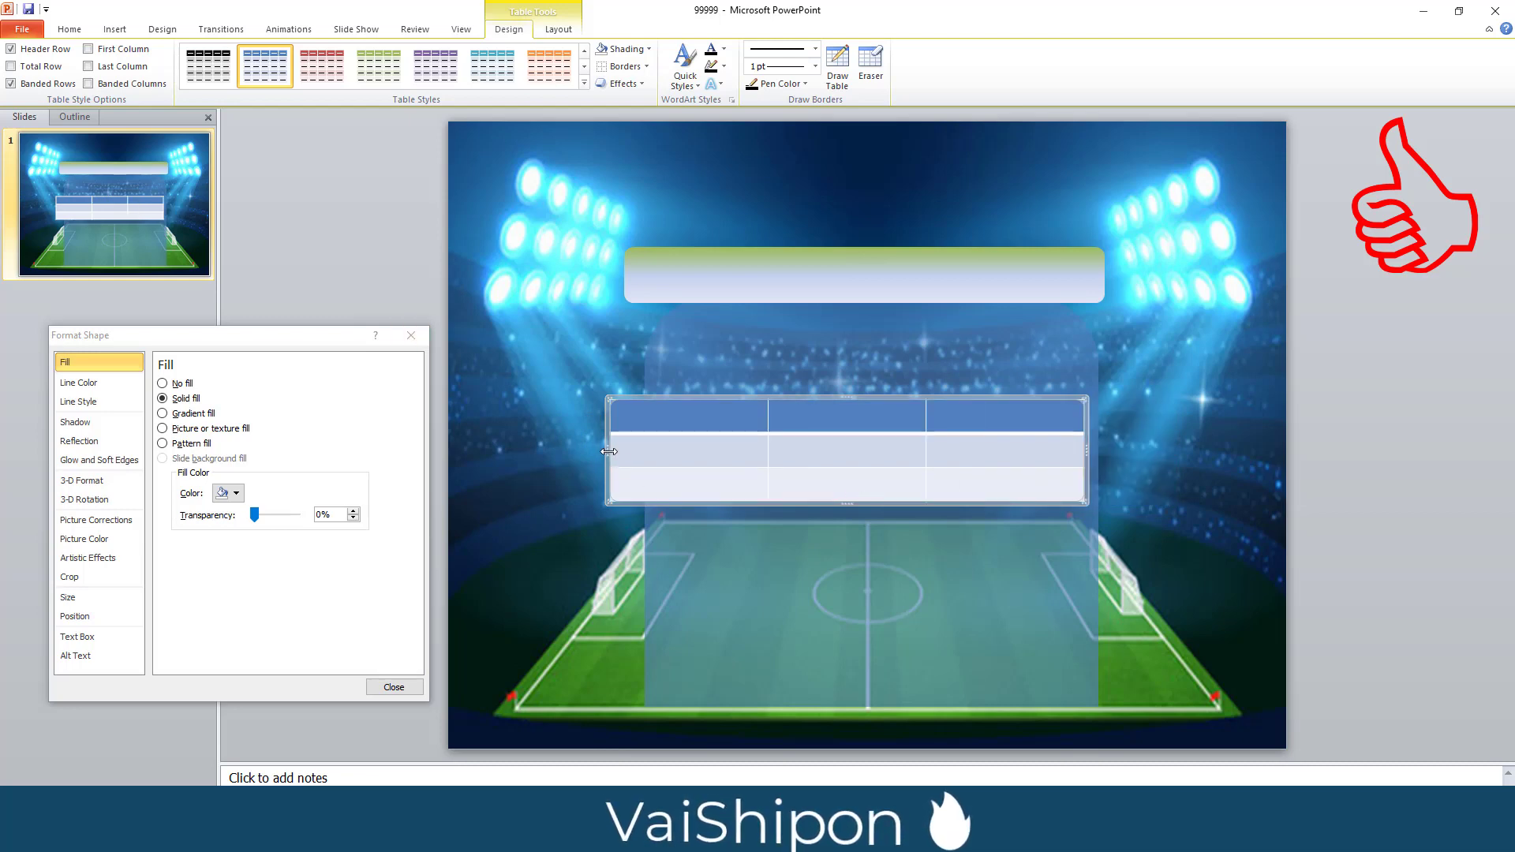
pyautogui.moveTo(612, 450); pyautogui.dragTo(656, 453)
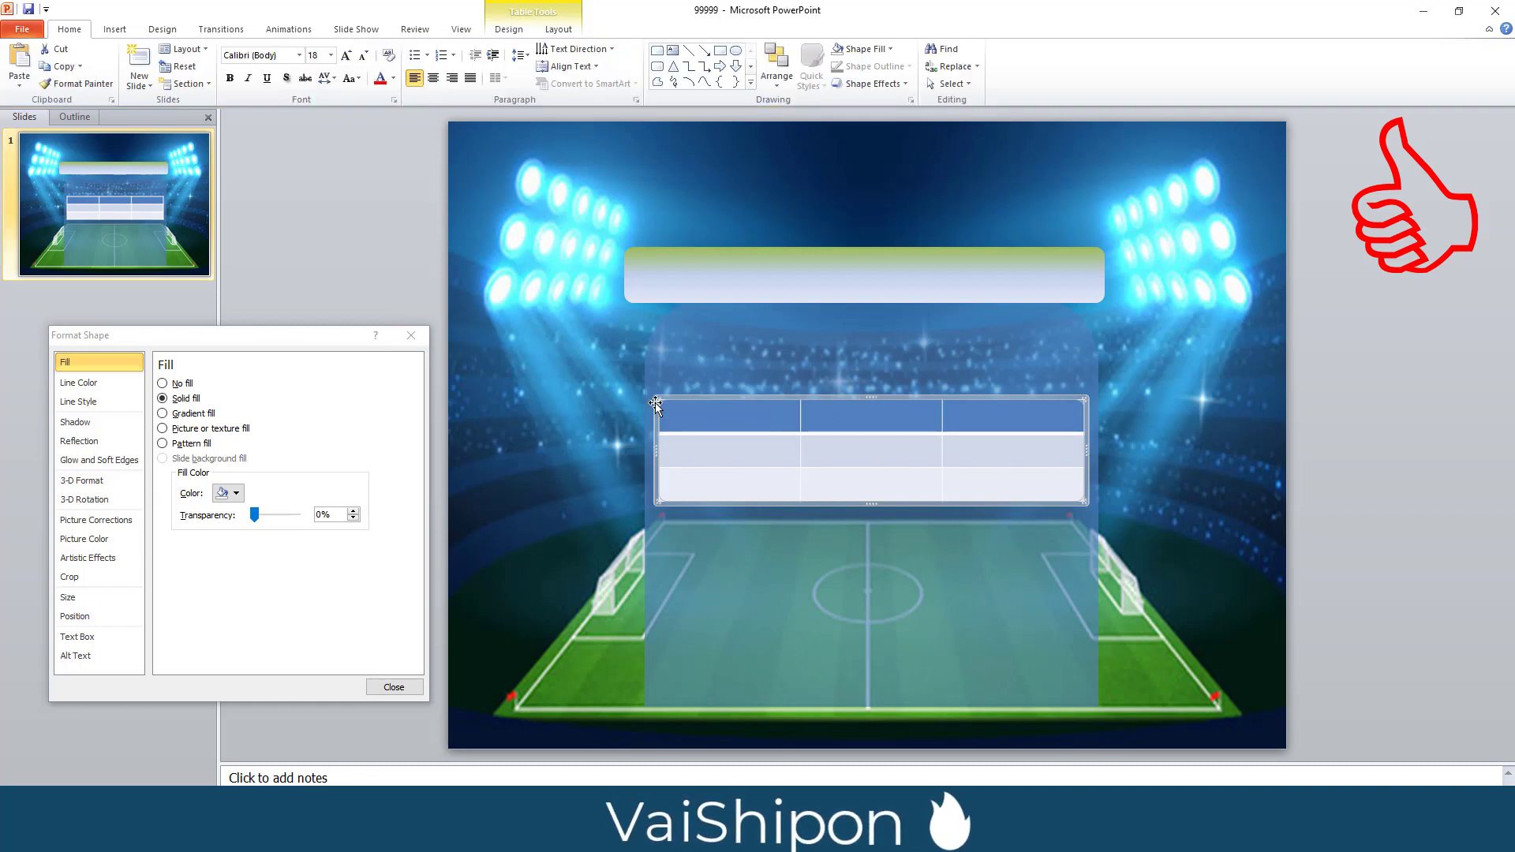
pyautogui.moveTo(655, 405); pyautogui.dragTo(659, 340)
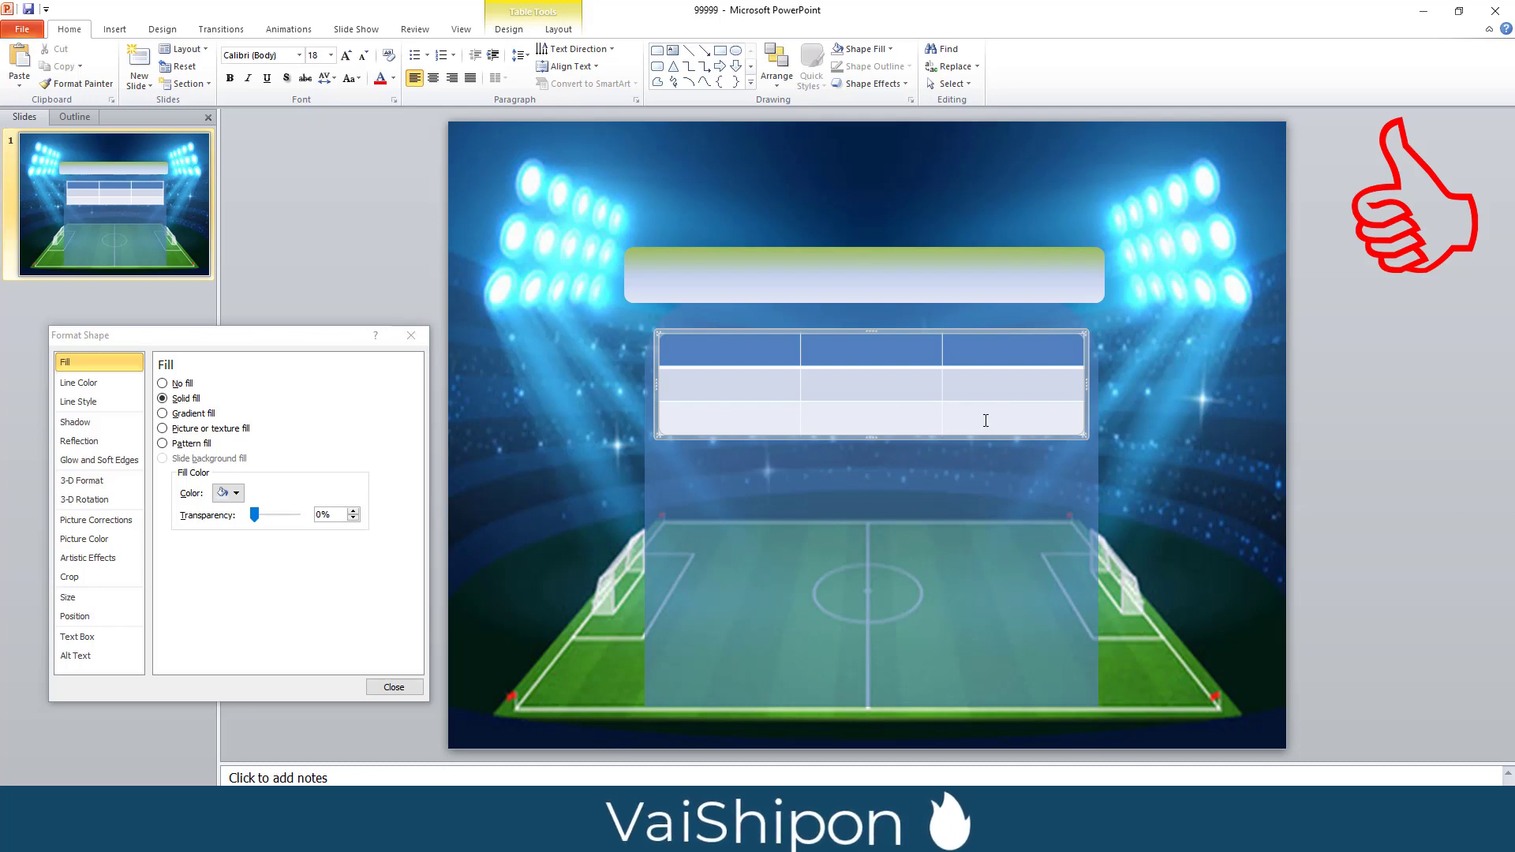
# Grow the table to ten rows and put the caret in the first header cell
pyautogui.press('Tab')
pyautogui.press('Tab')
pyautogui.press('Tab')
pyautogui.press('Tab')
pyautogui.press('Tab')
pyautogui.press('Tab')
pyautogui.press('Tab')
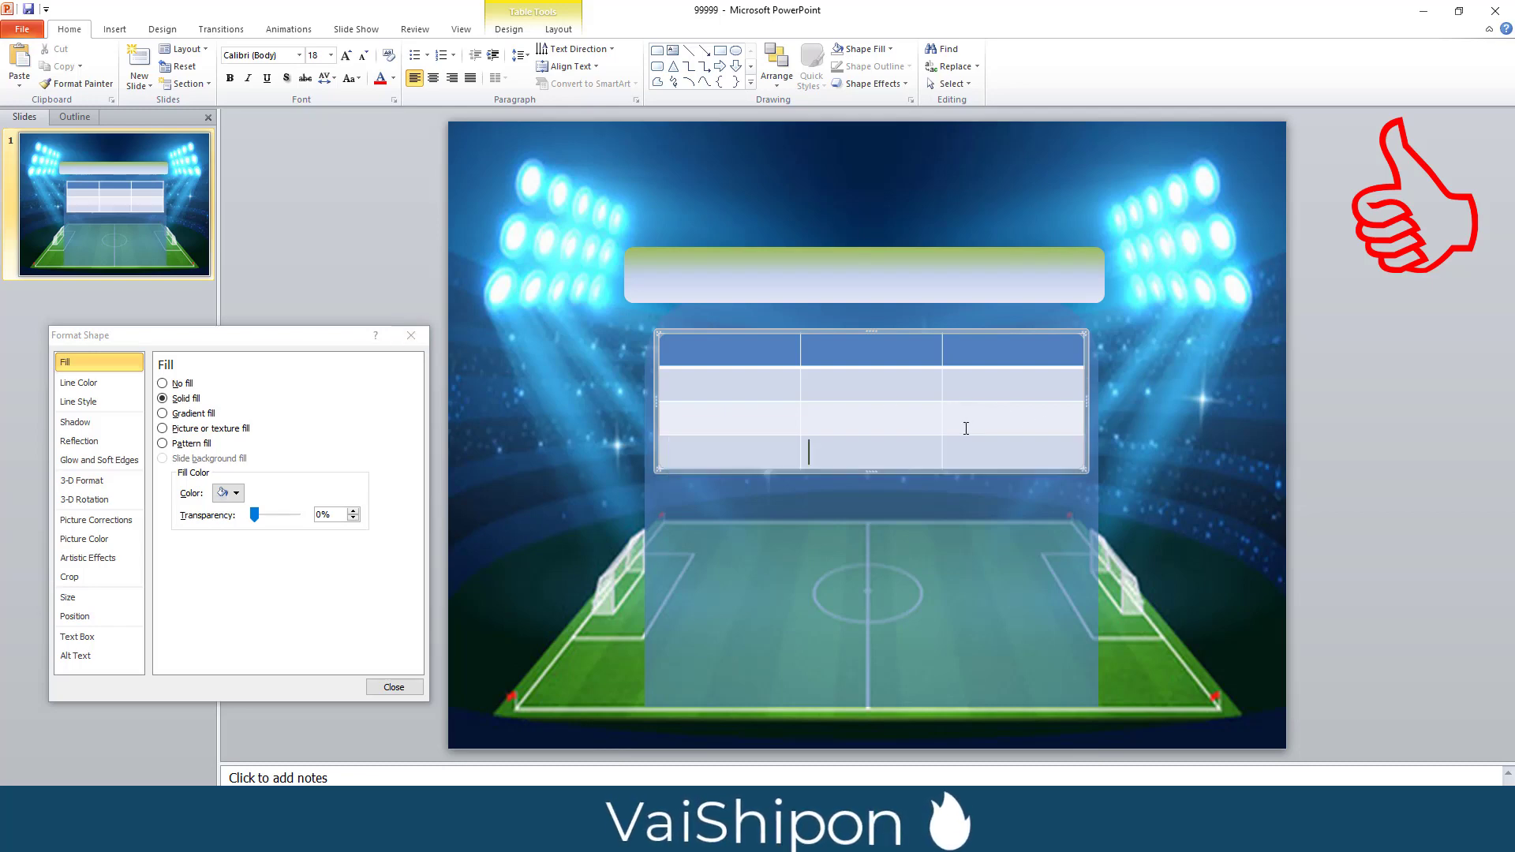
pyautogui.press('Tab')
pyautogui.press('Tab')
pyautogui.press('Tab')
pyautogui.press('Tab')
pyautogui.press('Tab')
pyautogui.press('Tab')
pyautogui.press('Tab')
pyautogui.press('Tab')
pyautogui.press('Tab')
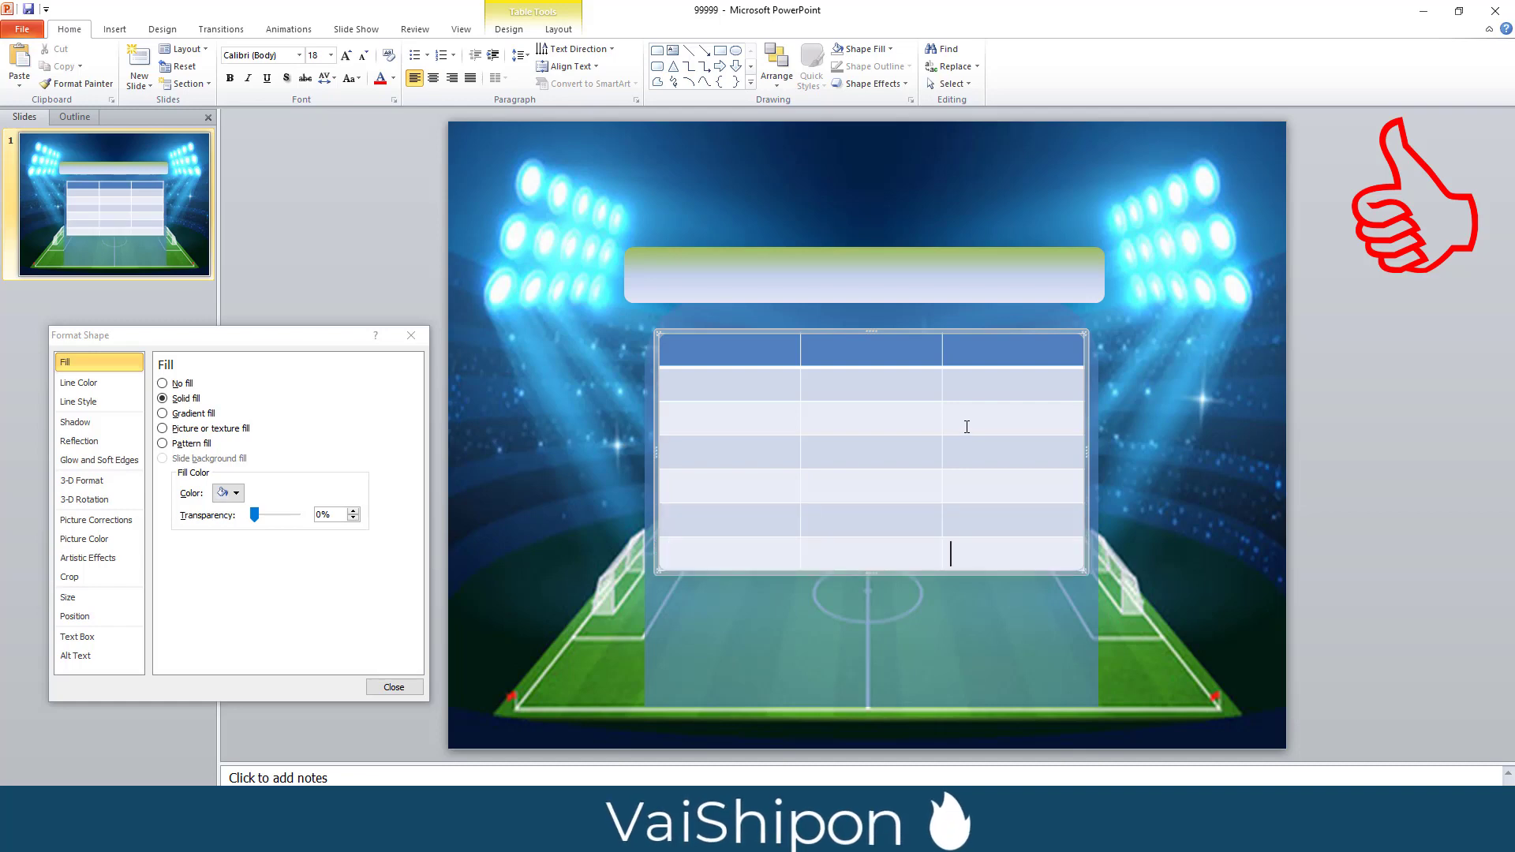
pyautogui.press('Tab')
pyautogui.press('Tab')
pyautogui.press('Tab')
pyautogui.press('Tab')
pyautogui.press('Tab')
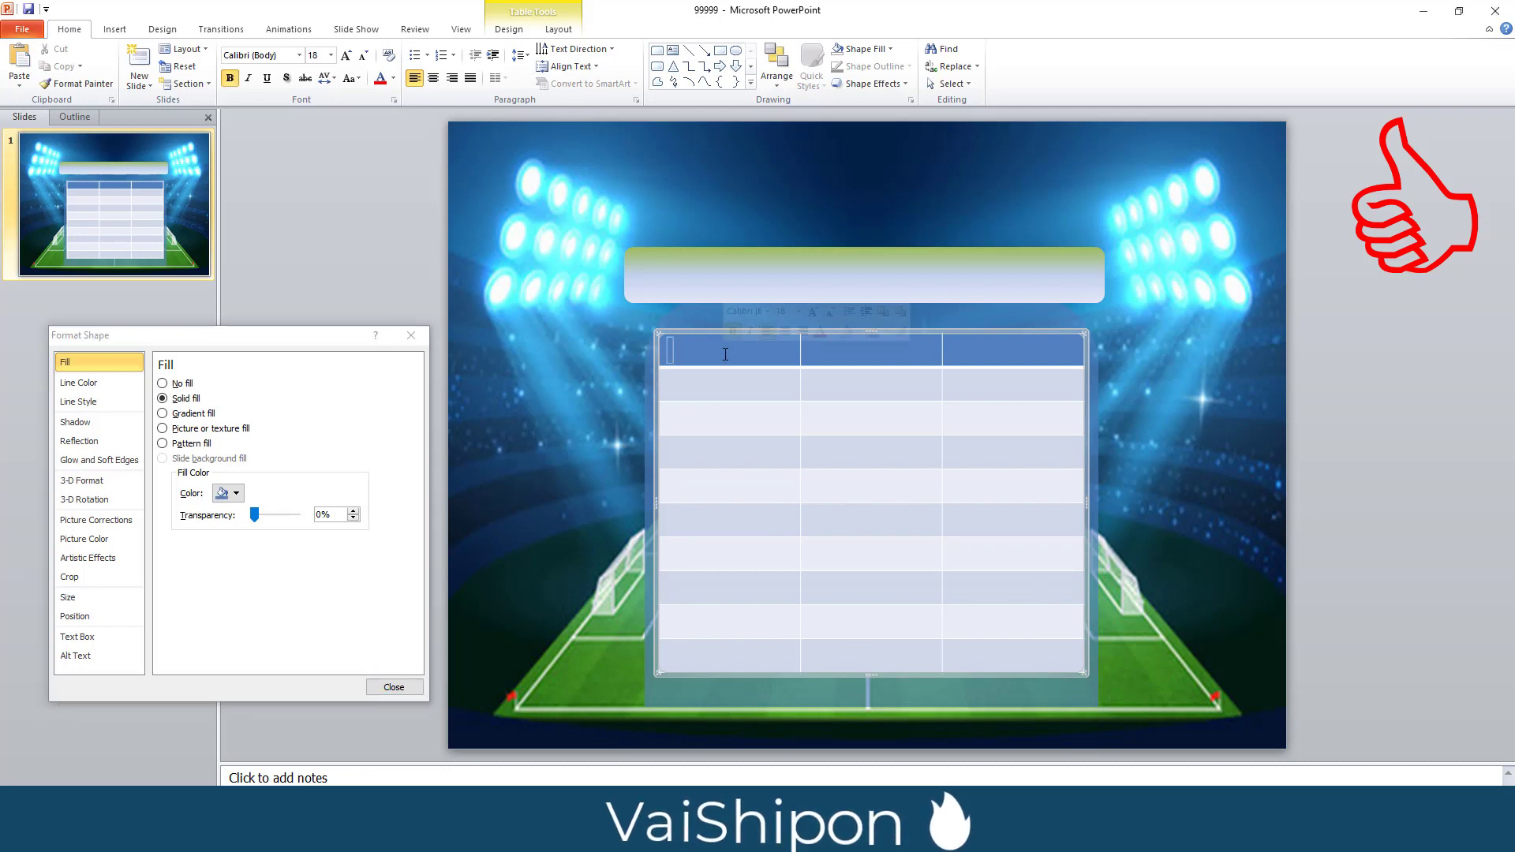
pyautogui.click(686, 359)
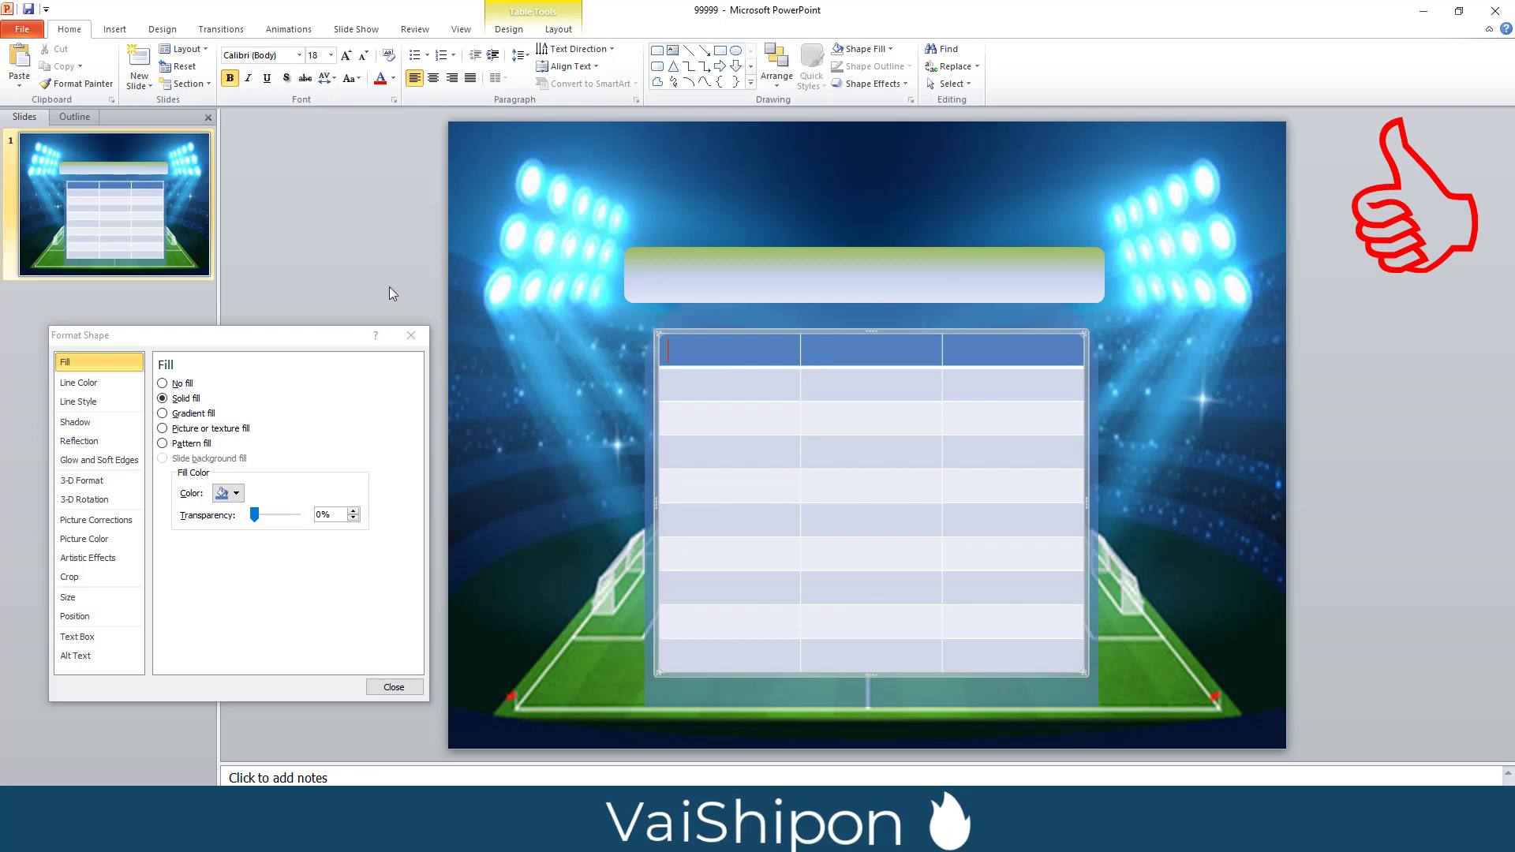
# Switch the font to Oswald and enter the headers TEAM NAME, STATISTICS and TEAM NAKE
pyautogui.click(272, 56)
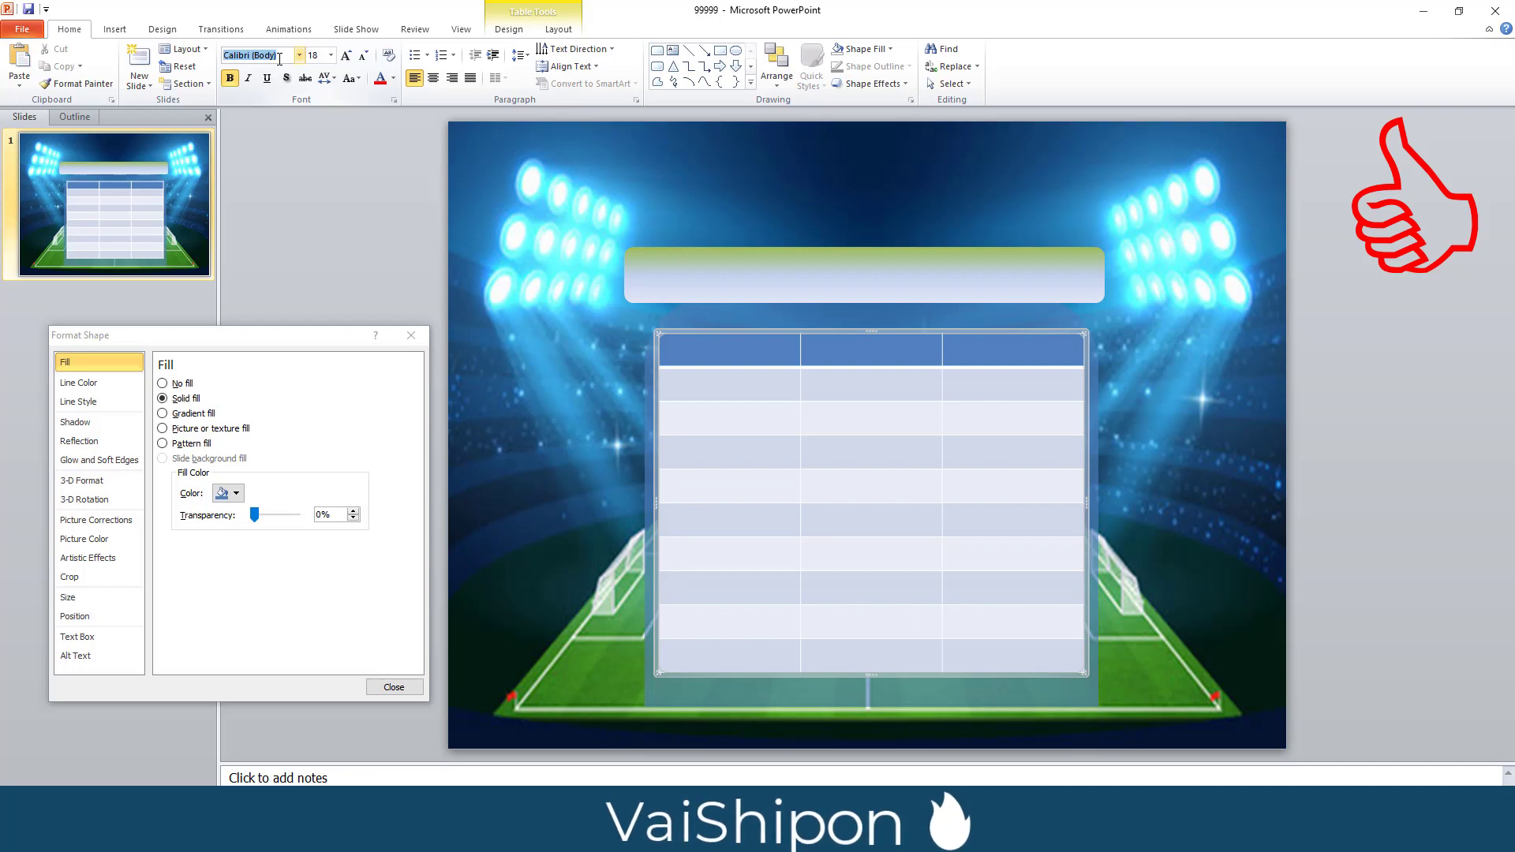
pyautogui.write('Oswald')
pyautogui.press('Return')
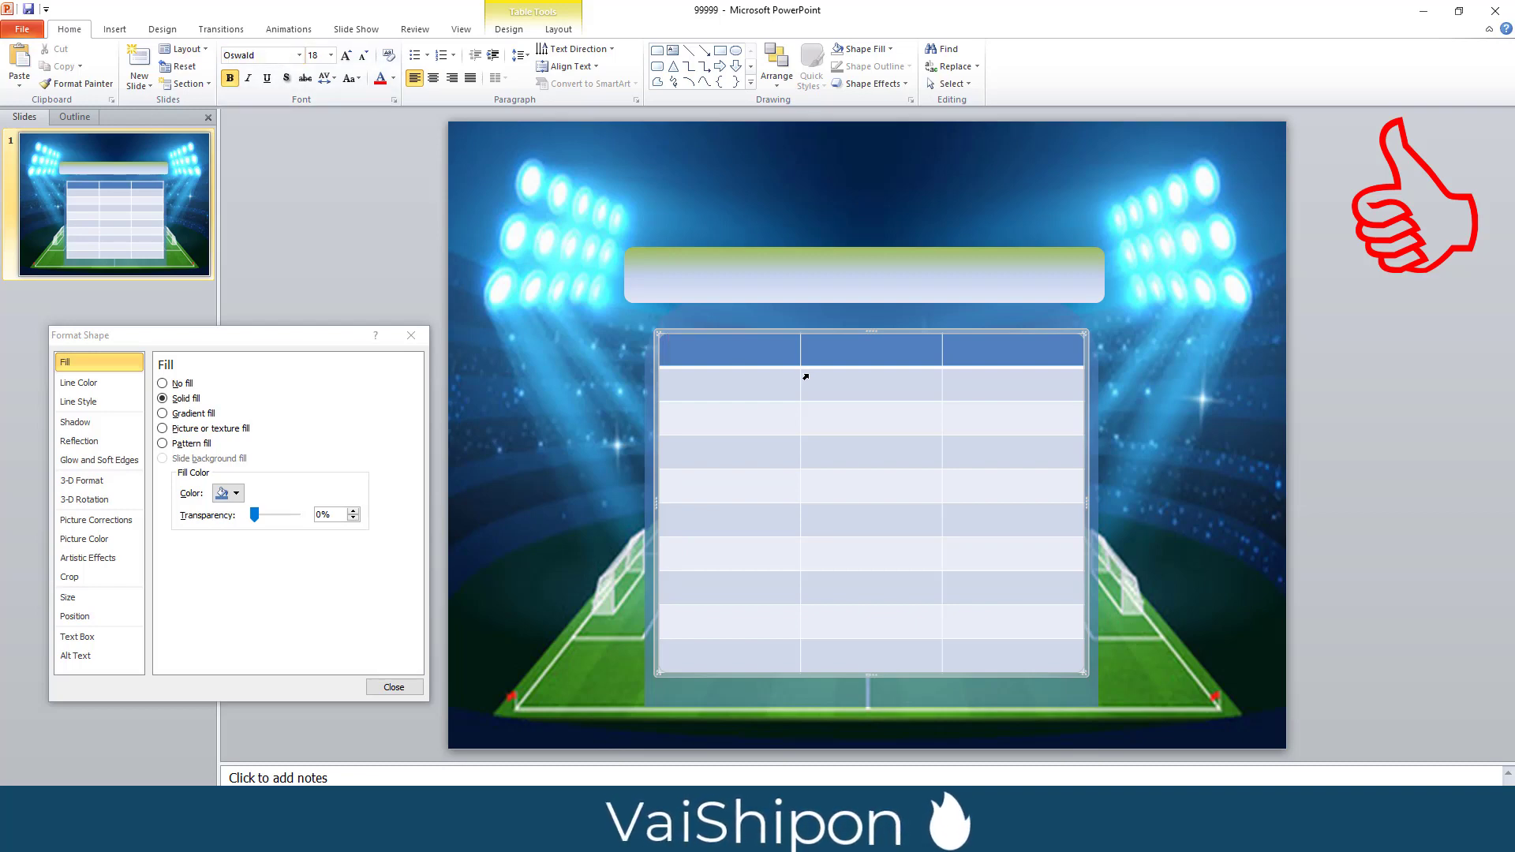
pyautogui.write('Oswald')
pyautogui.doubleClick(726, 353)
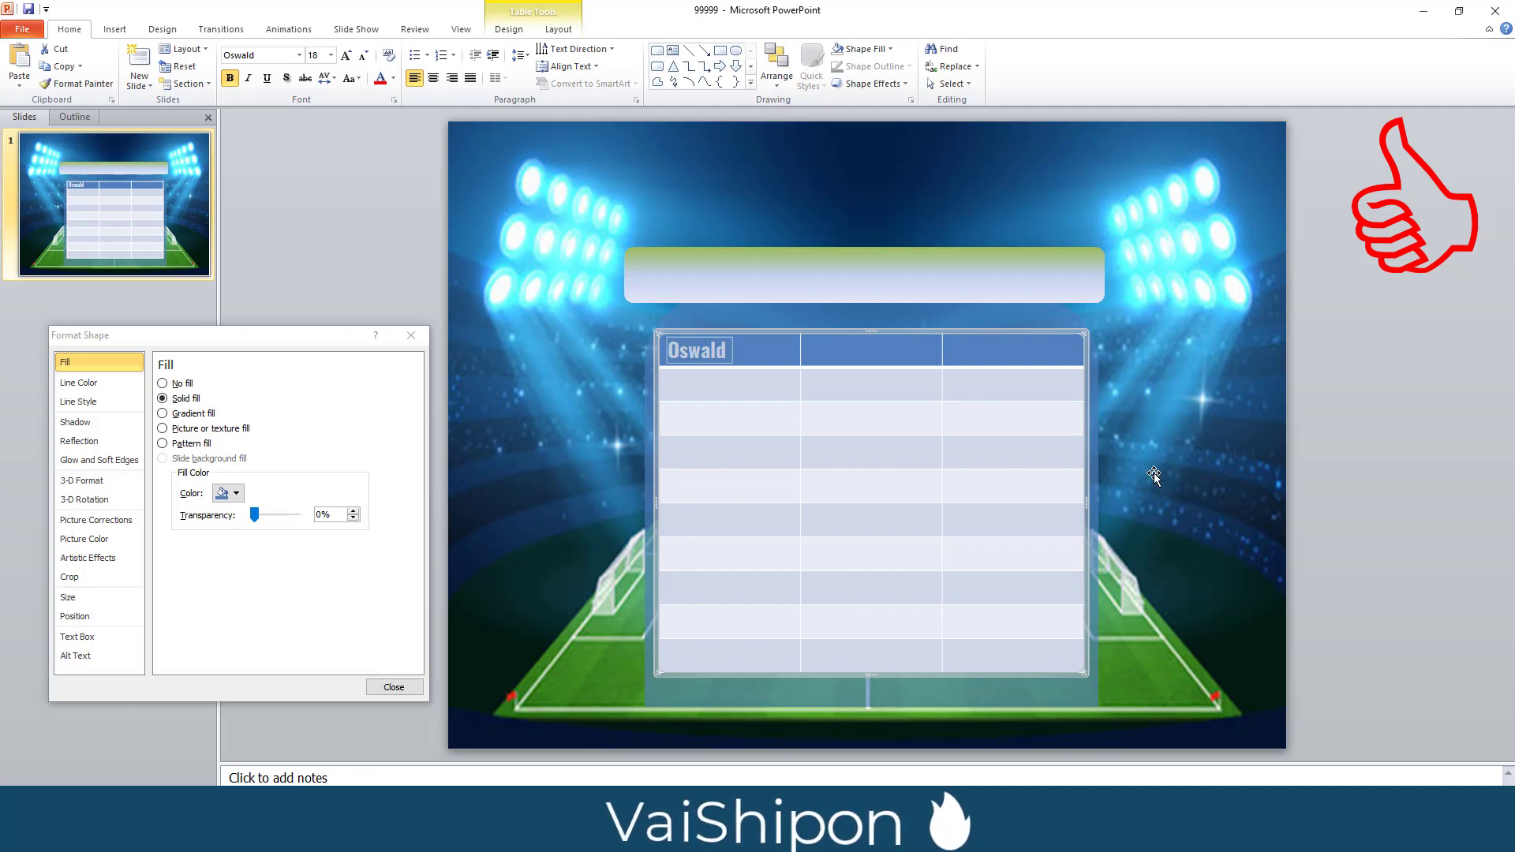
pyautogui.write('T')
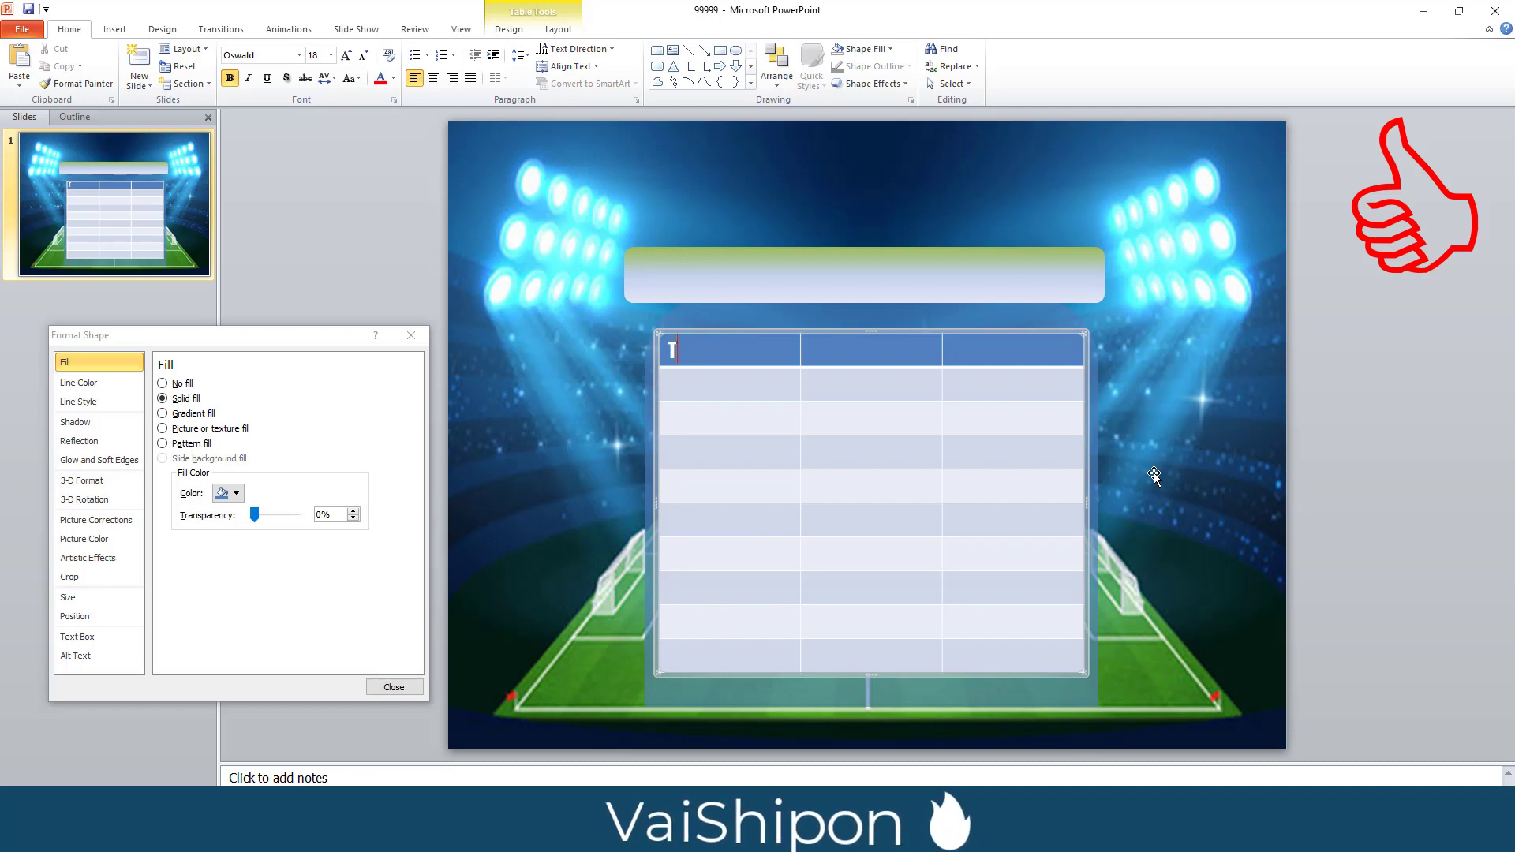
pyautogui.write('EAM NAME')
pyautogui.click(1003, 356)
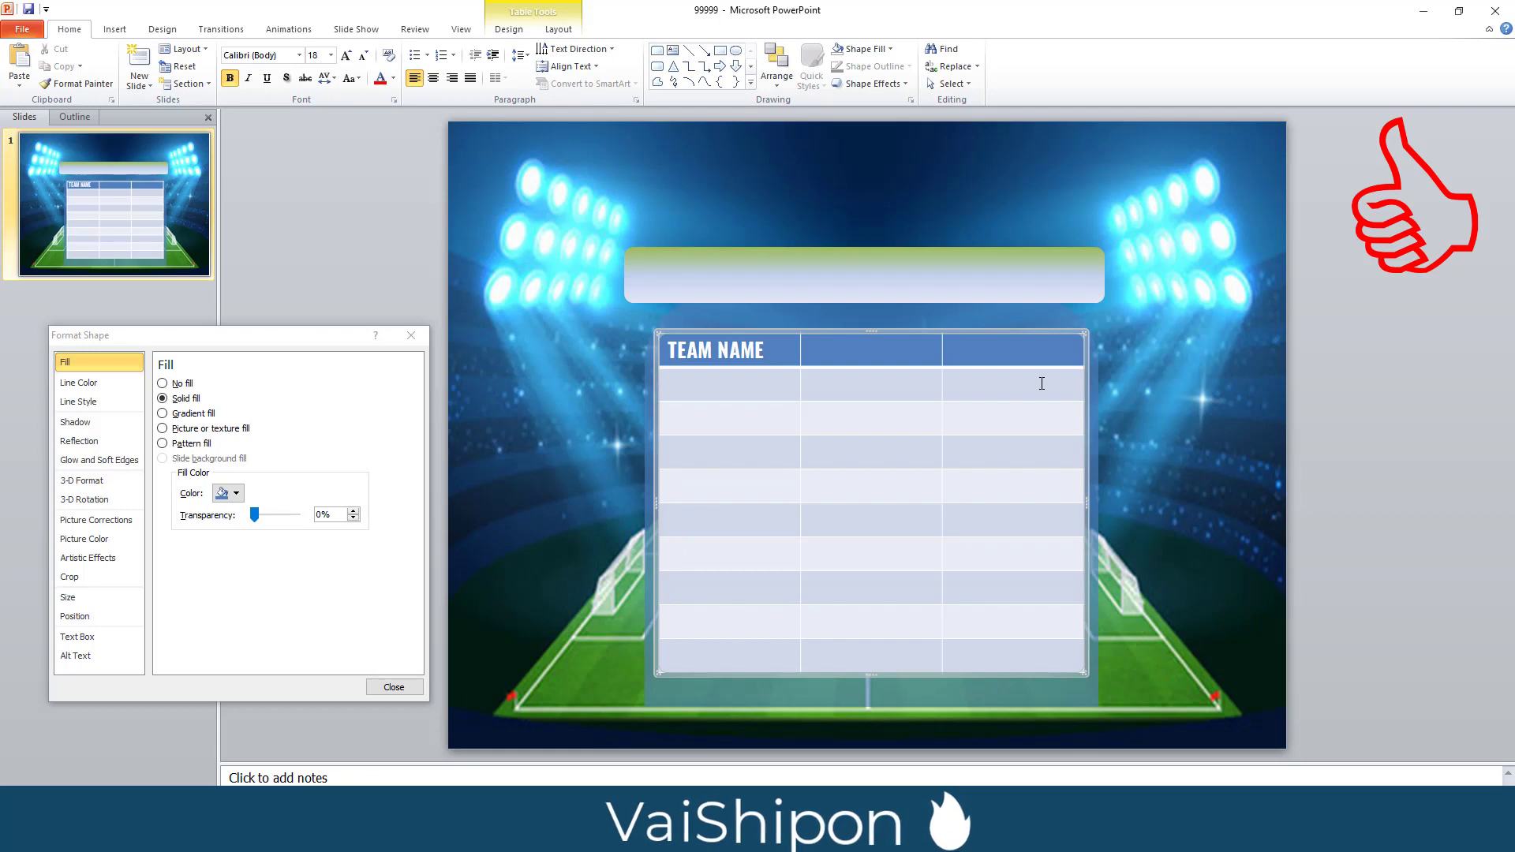
pyautogui.write('TEAM NAKE')
pyautogui.write('STATISTICS')
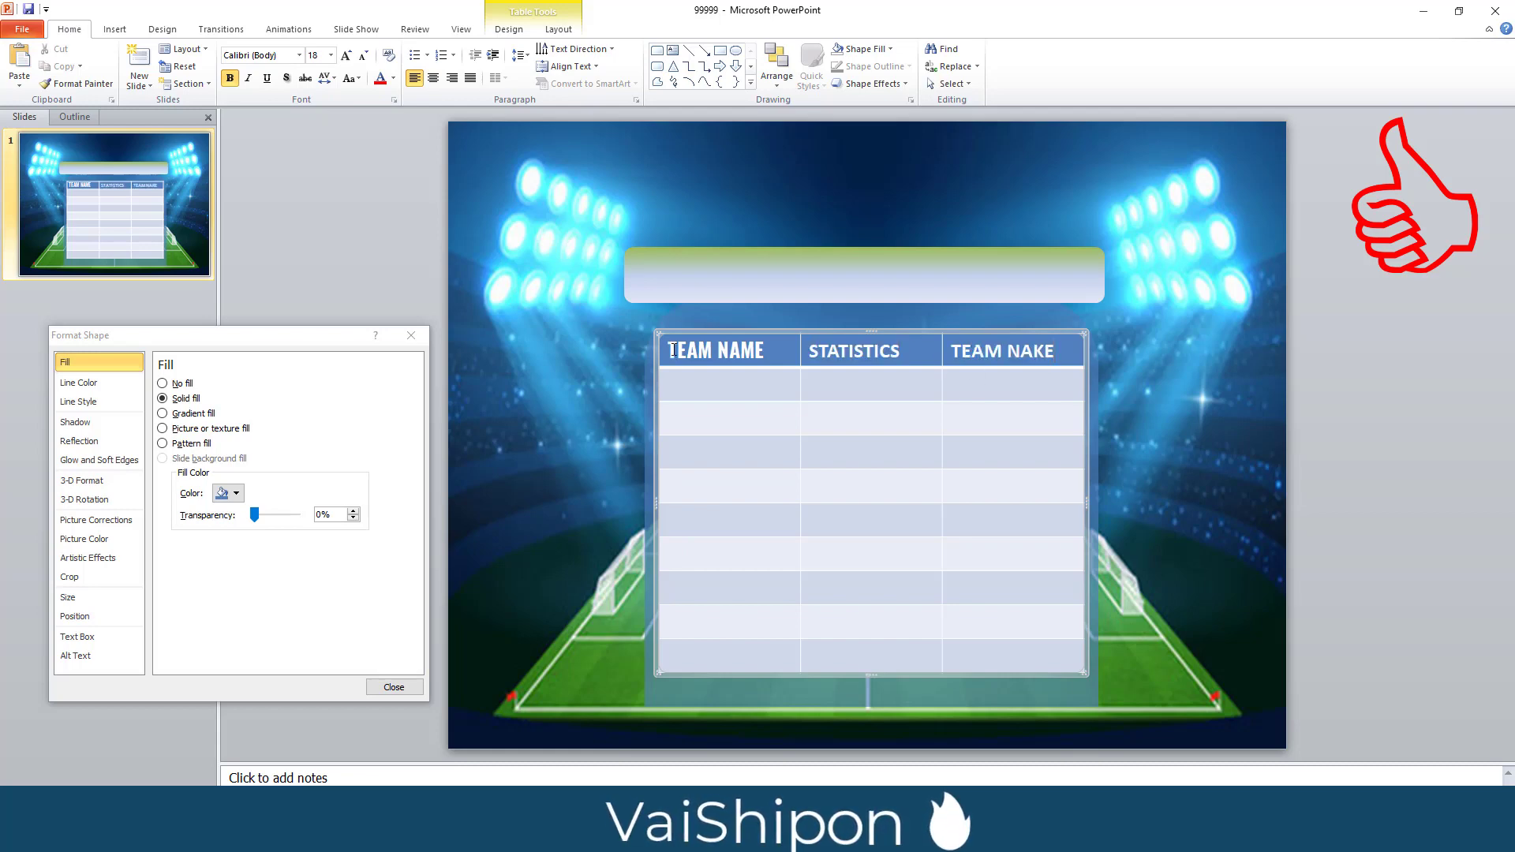
# Centre the TEAM NAKE, STATISTICS and TEAM NAME header cells
pyautogui.moveTo(670, 350); pyautogui.dragTo(996, 354)
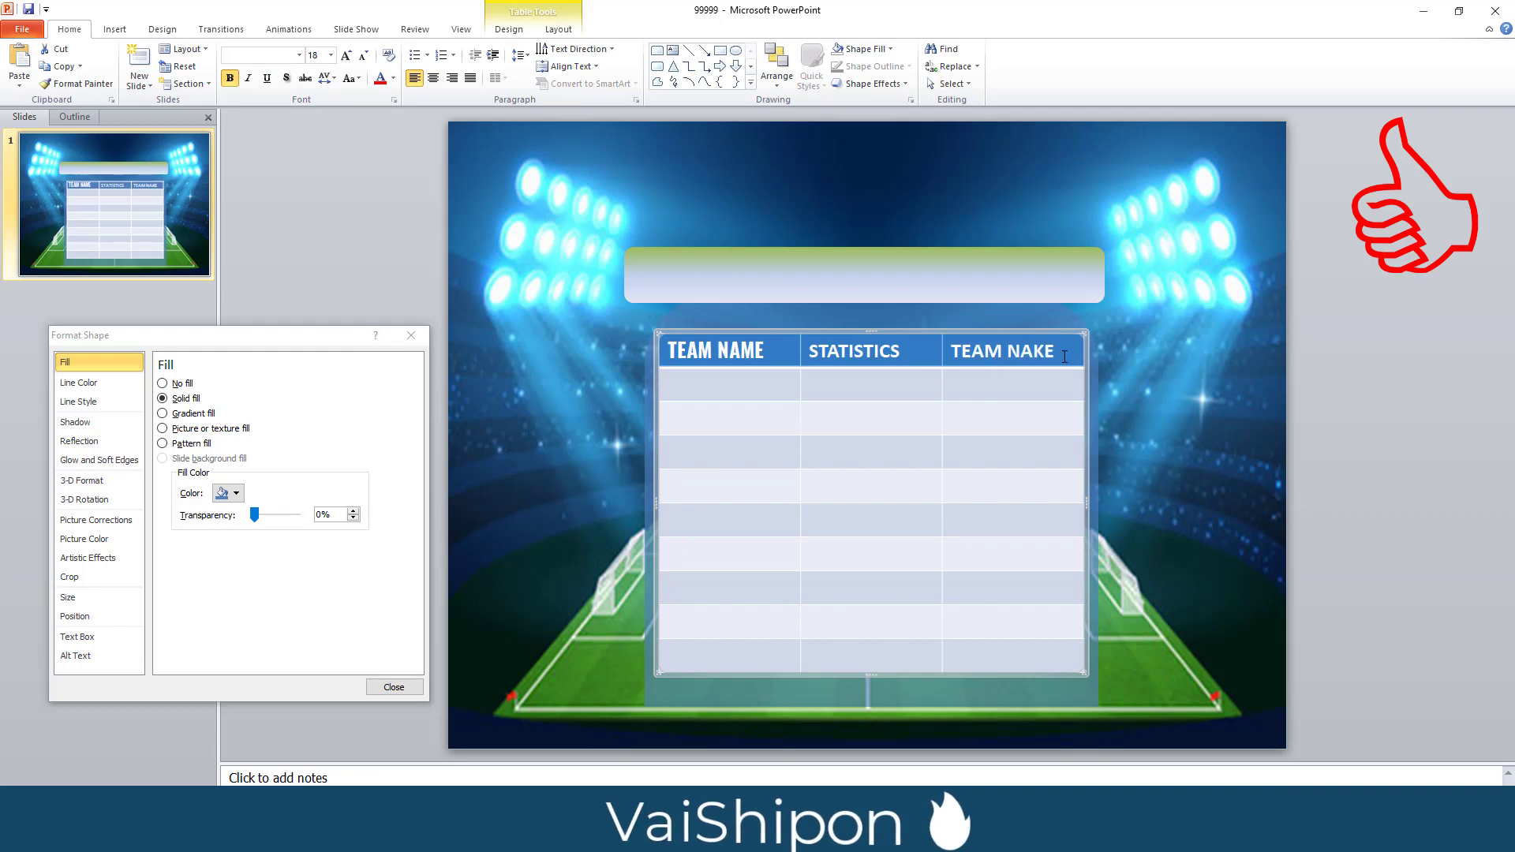
pyautogui.click(990, 400)
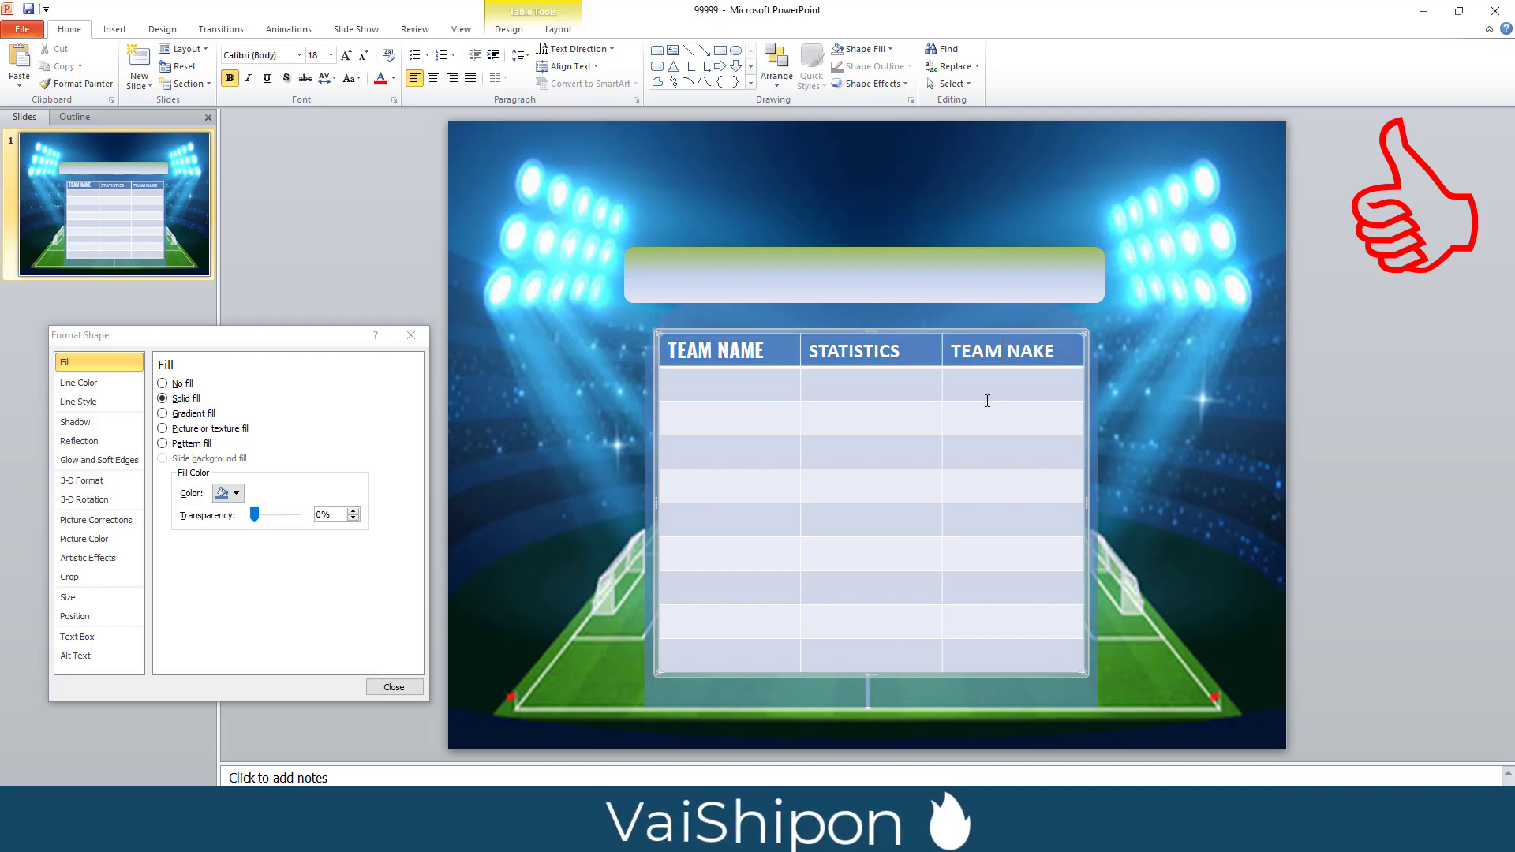
pyautogui.hotkey('ctrl', 'e')
pyautogui.click(864, 351)
pyautogui.hotkey('ctrl', 'e')
pyautogui.click(749, 365)
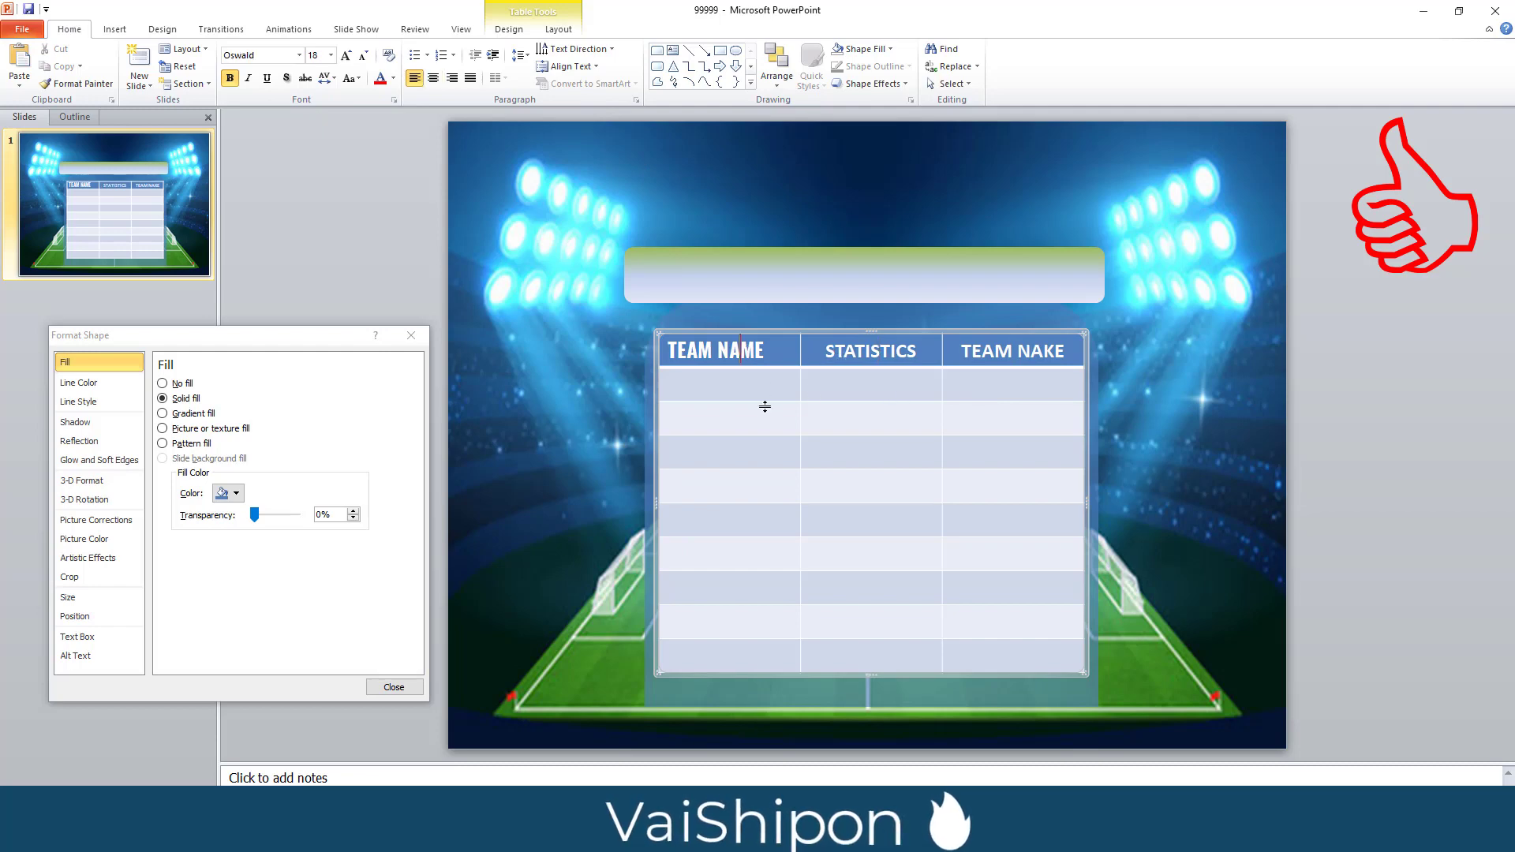
pyautogui.hotkey('ctrl', 'e')
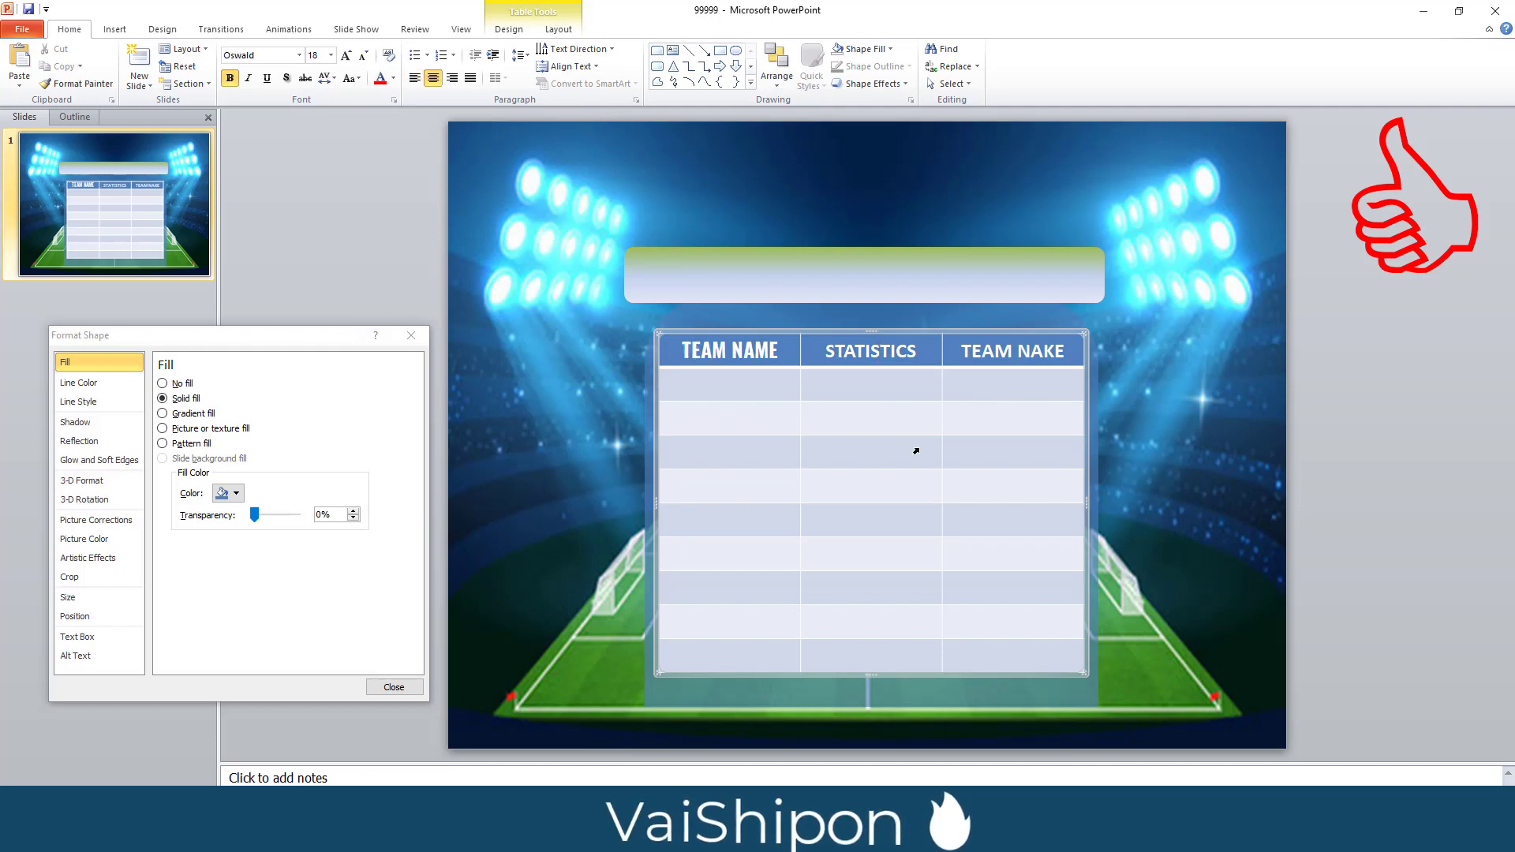
pyautogui.click(802, 376)
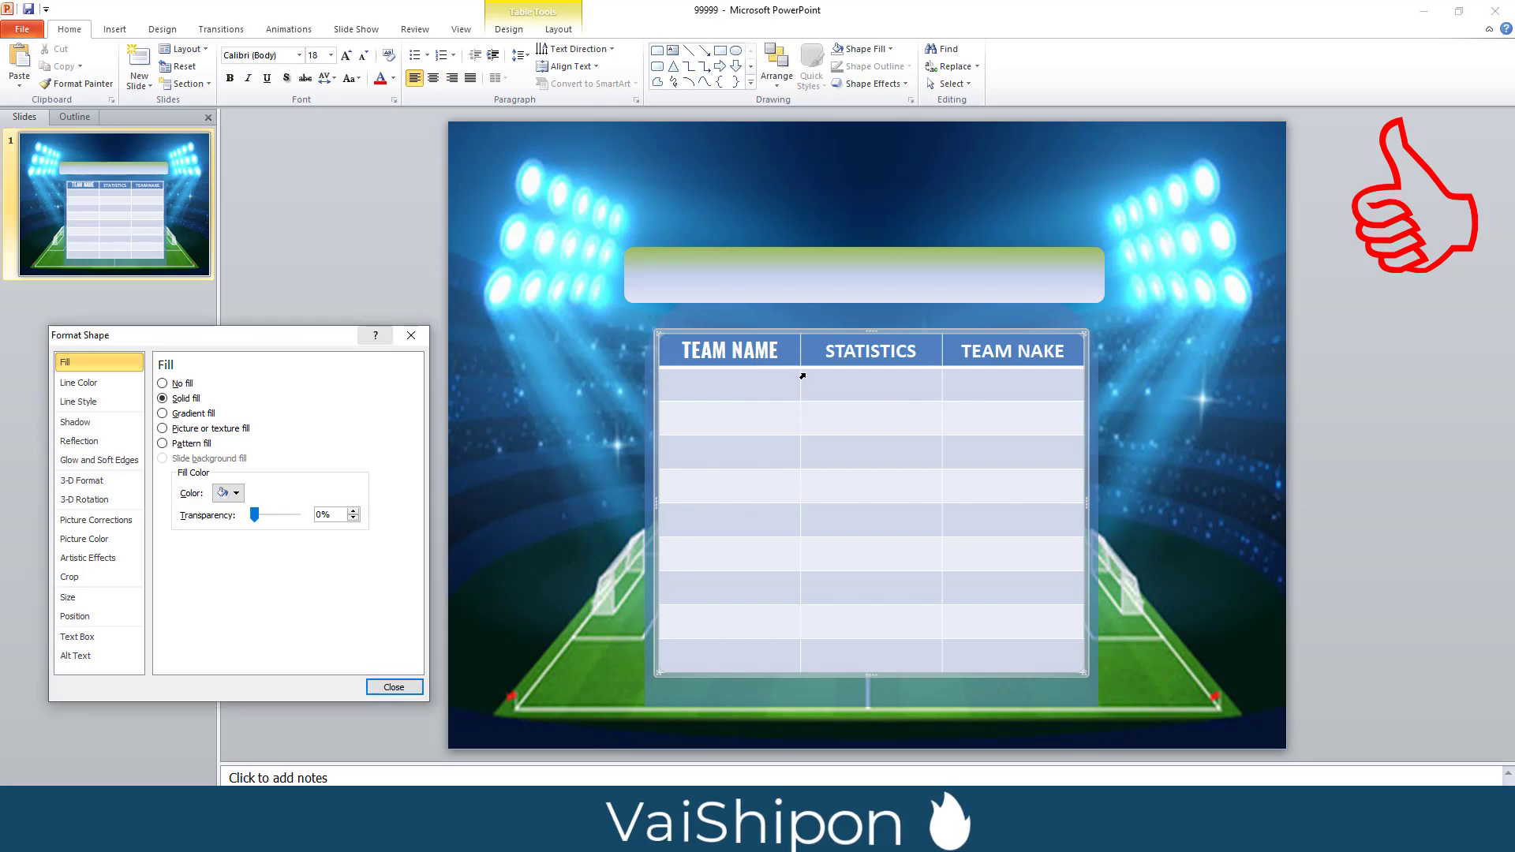
# Shade the STATISTICS column's body cells blue and make that fill 78% transparent
pyautogui.moveTo(809, 376); pyautogui.dragTo(884, 672)
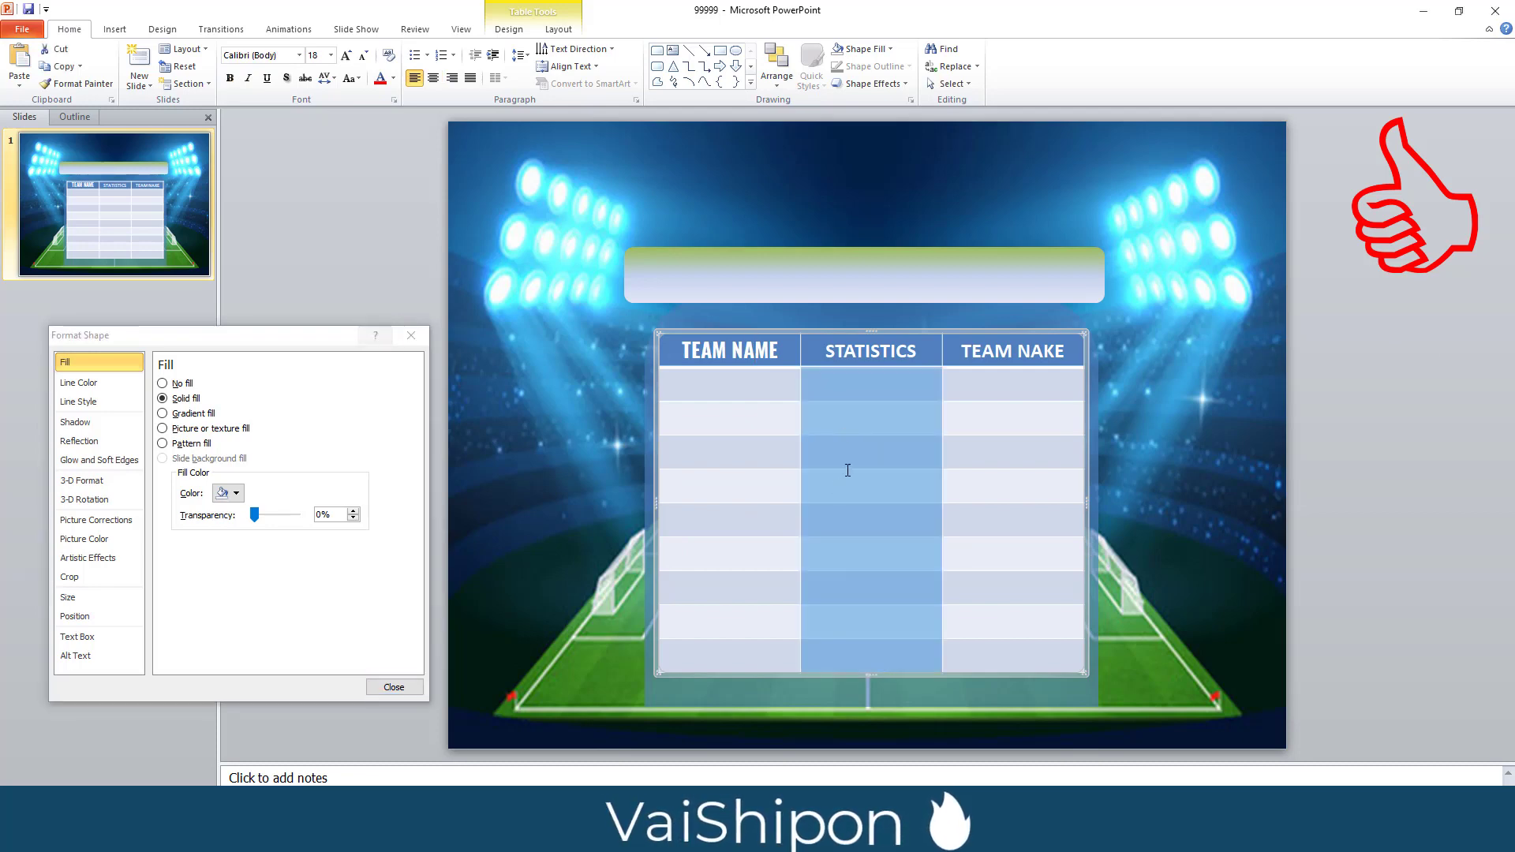
pyautogui.click(509, 29)
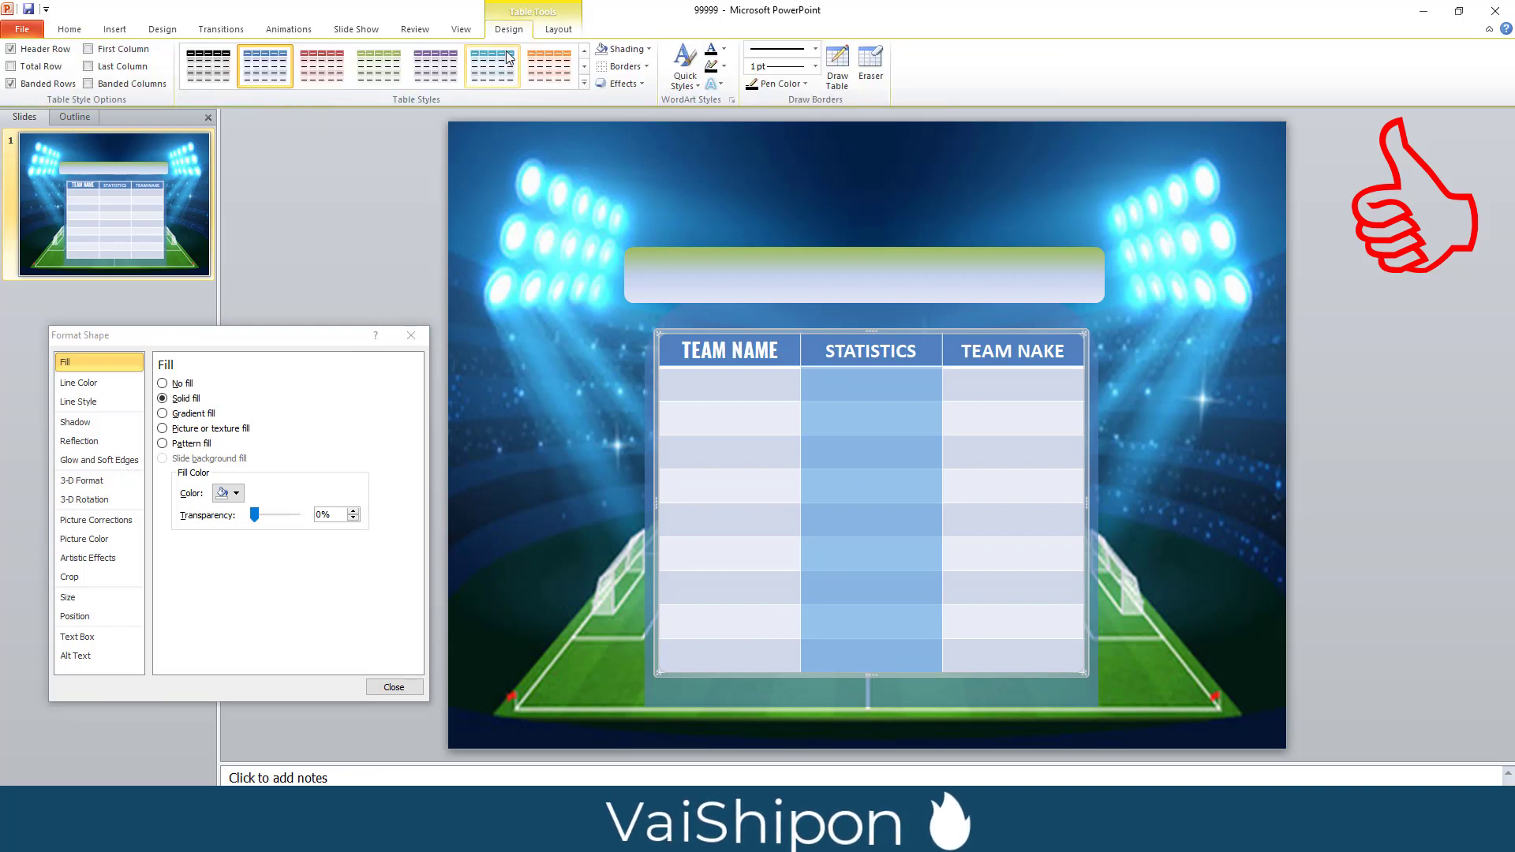
pyautogui.moveTo(876, 380); pyautogui.dragTo(860, 677)
pyautogui.click(627, 49)
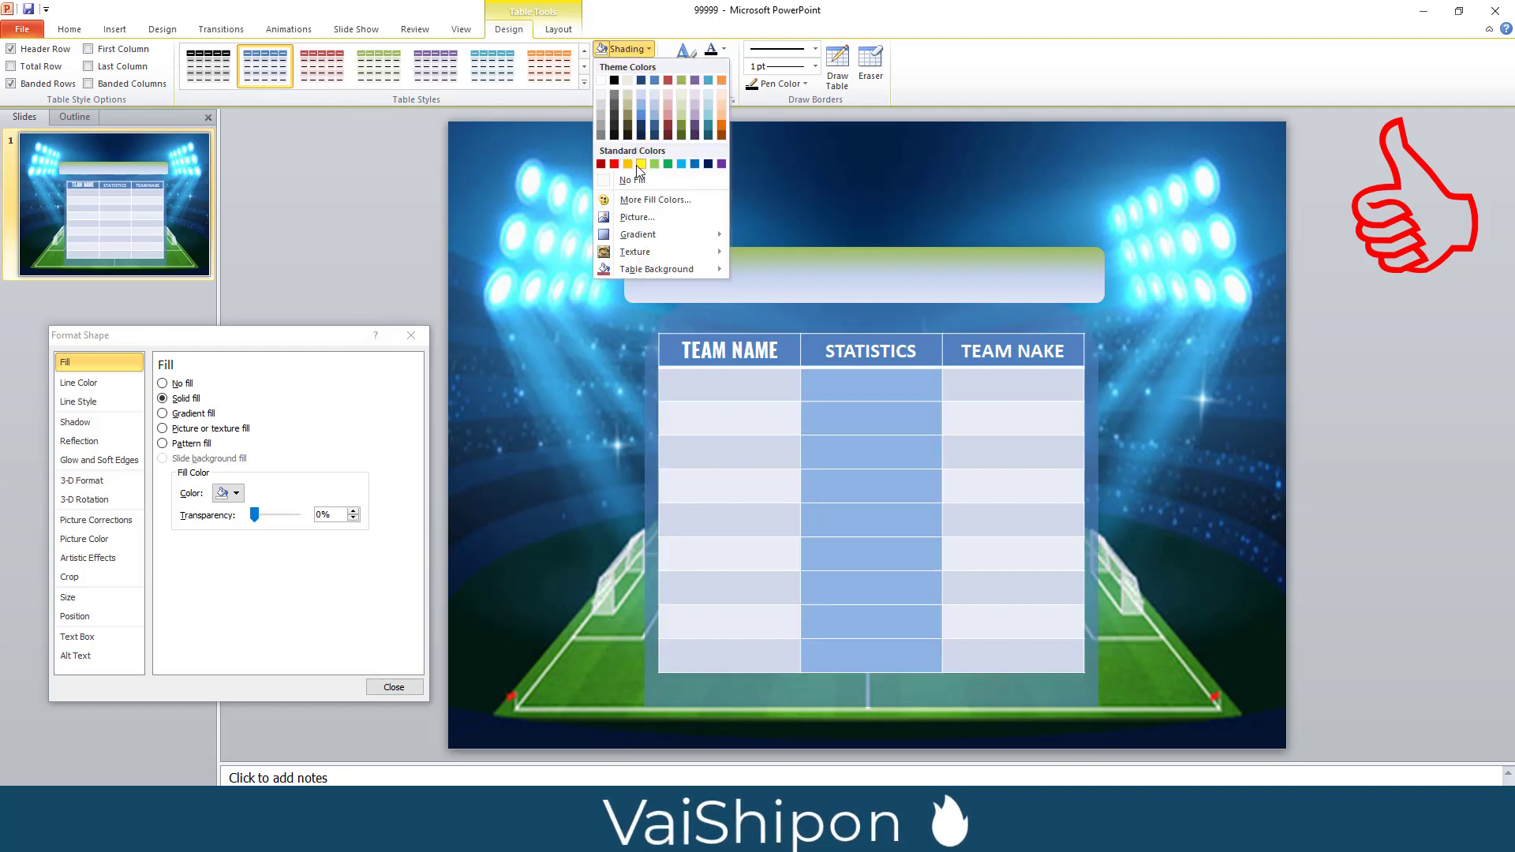
pyautogui.click(695, 165)
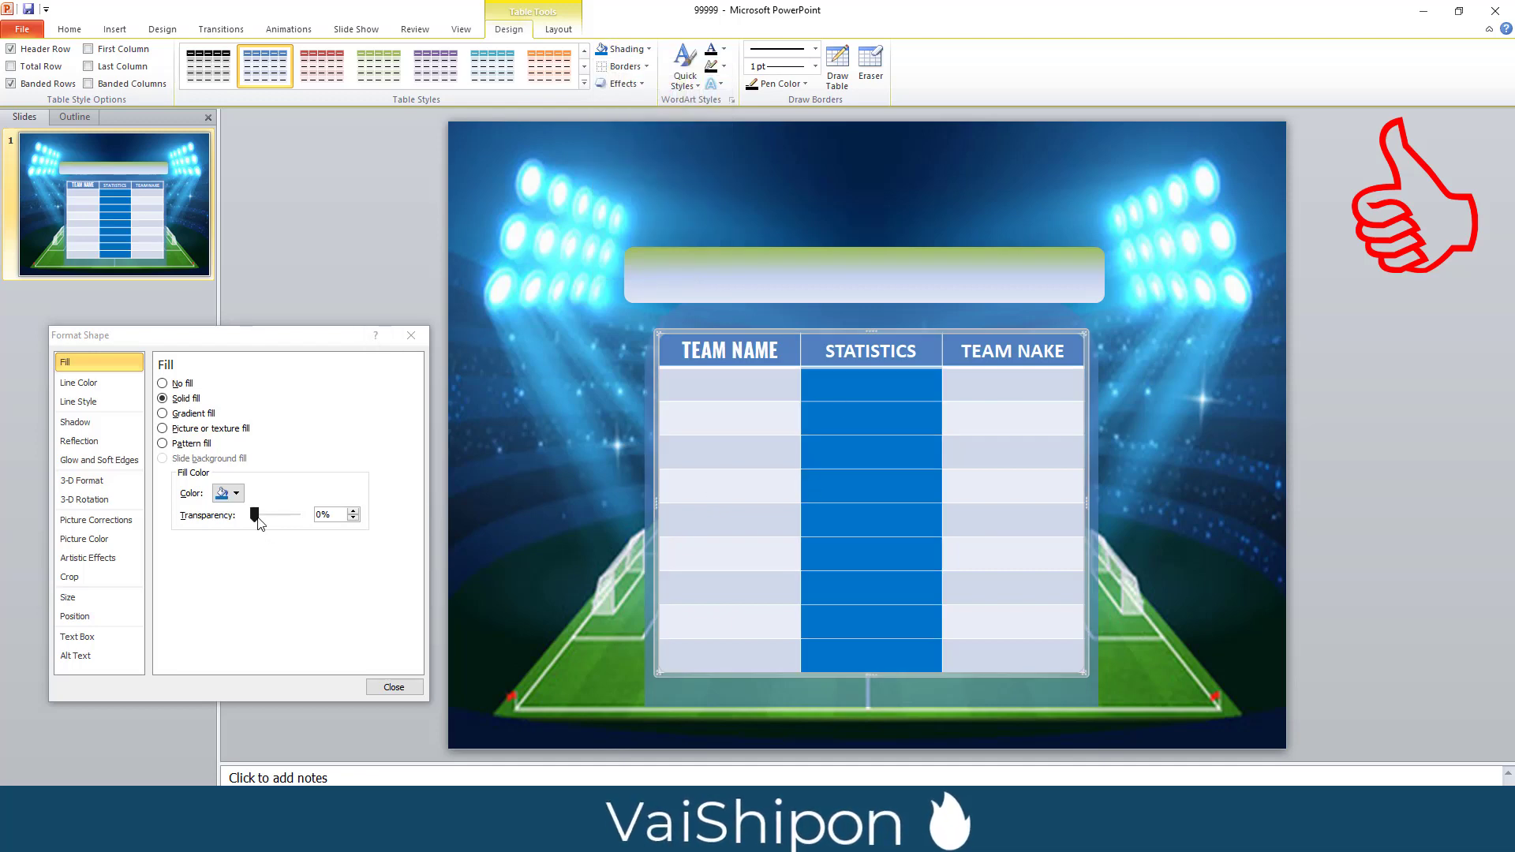
pyautogui.moveTo(259, 521); pyautogui.dragTo(288, 522)
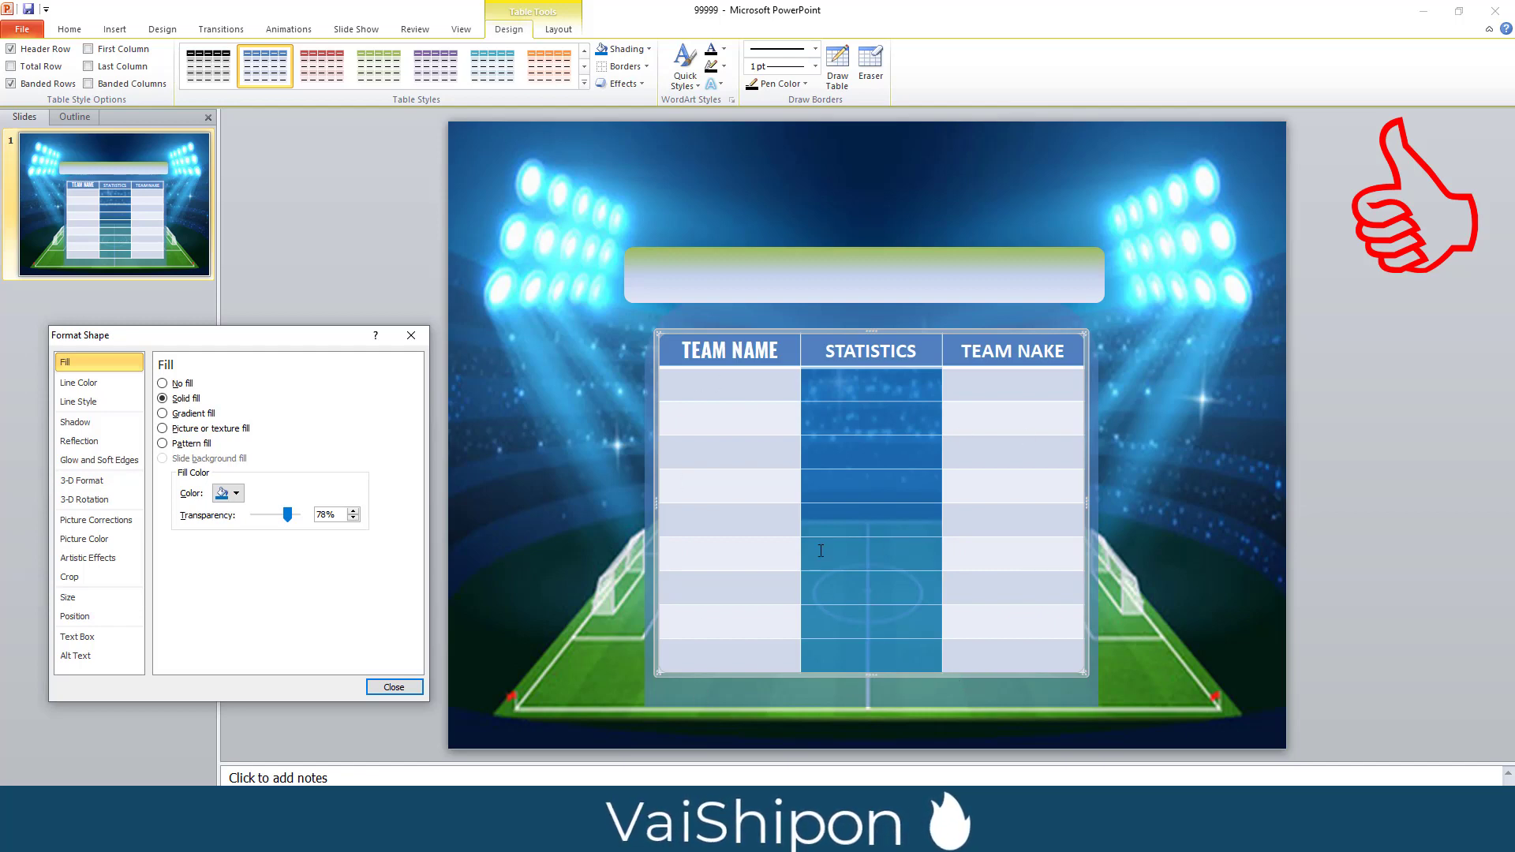
# Fill TEAM NAME rows 2, 4, 6 and 8 with solid white
pyautogui.click(691, 415)
pyautogui.click(961, 499)
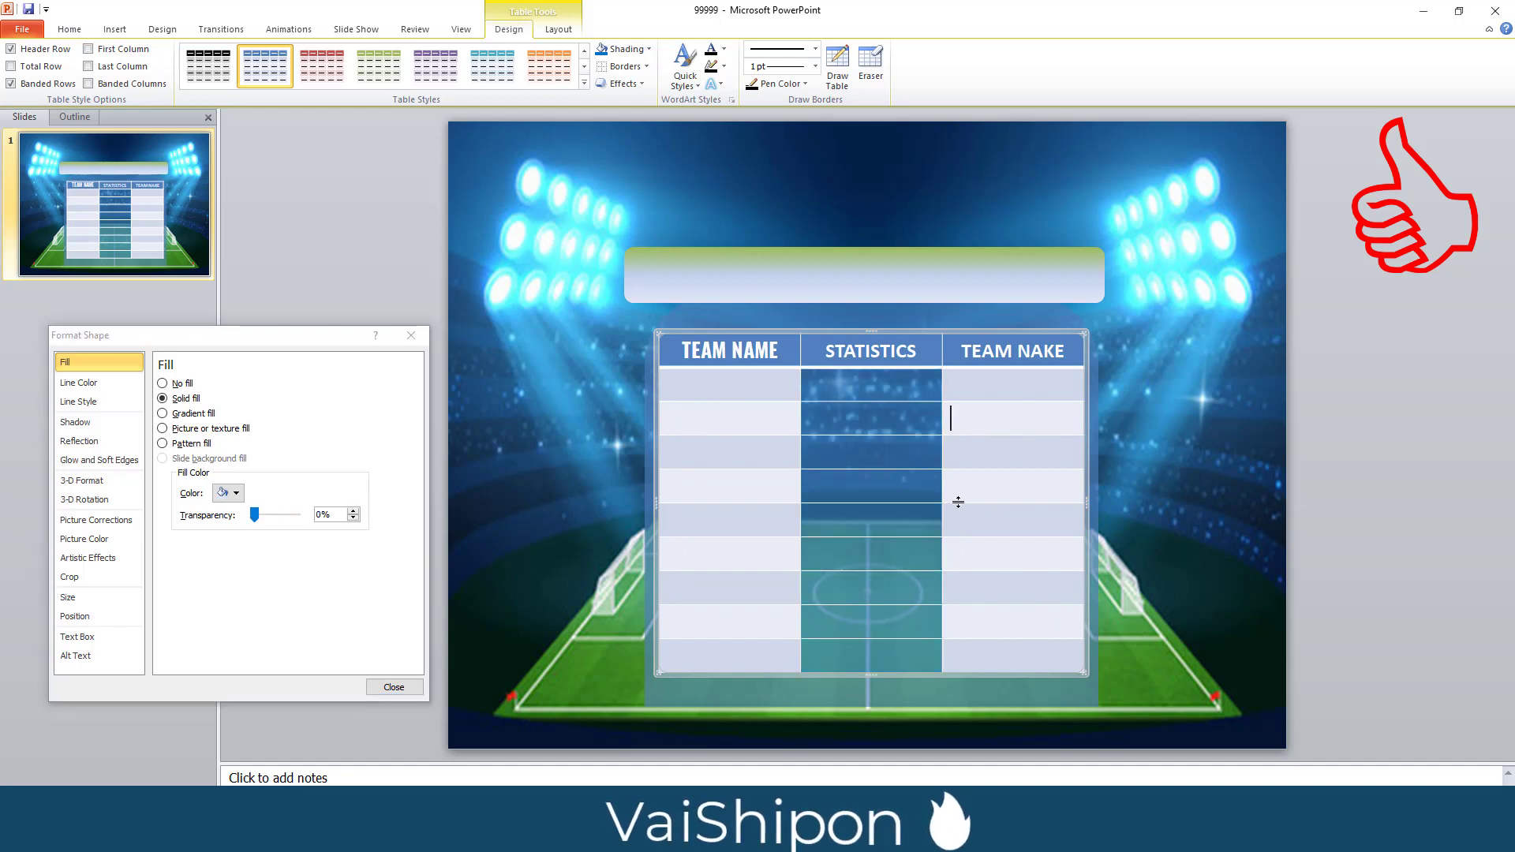
pyautogui.click(743, 423)
pyautogui.click(648, 50)
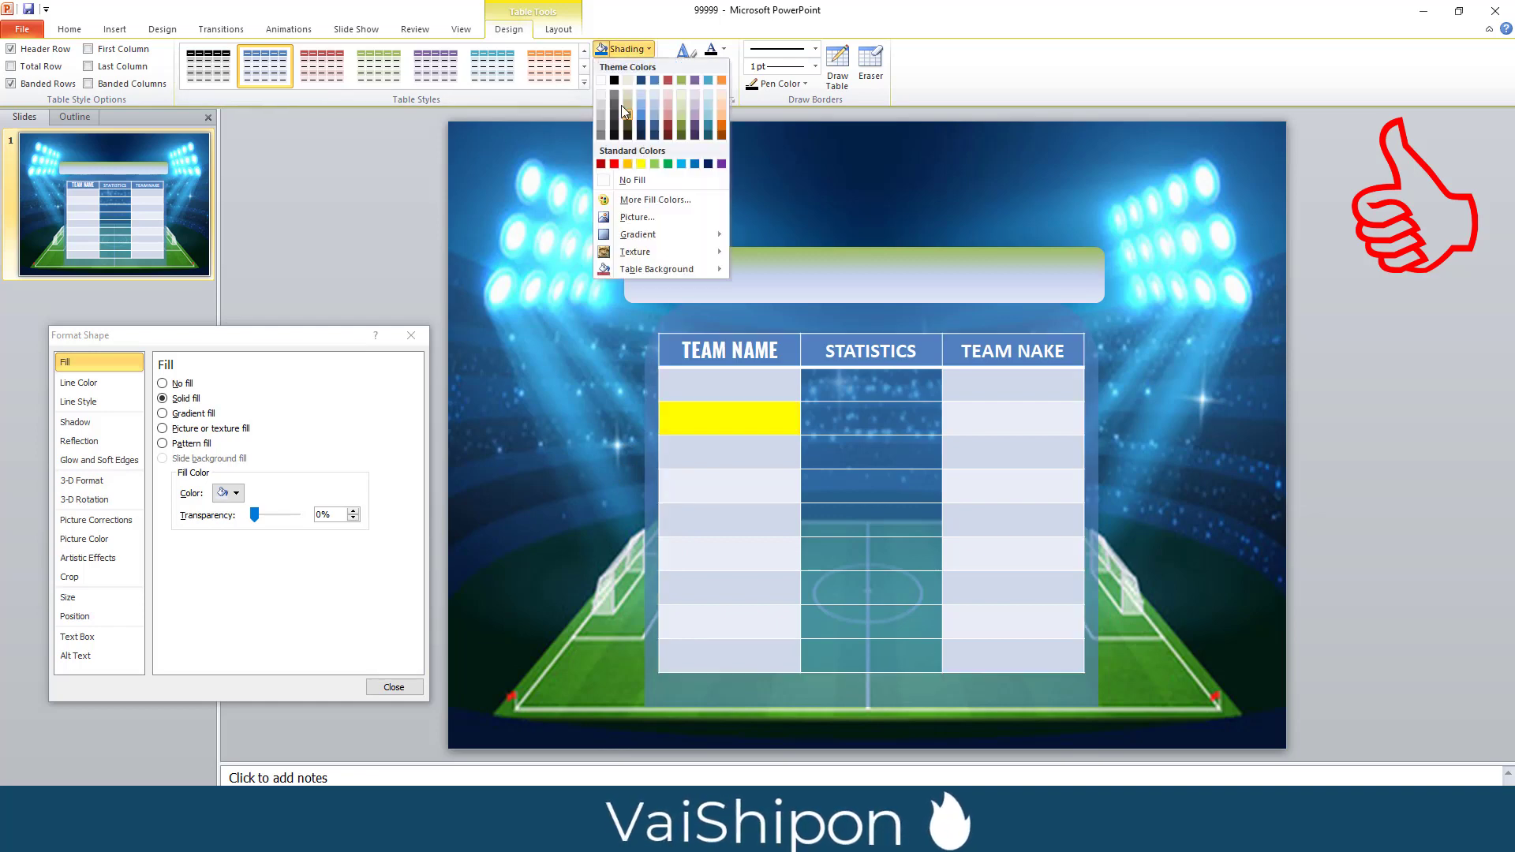
pyautogui.click(602, 80)
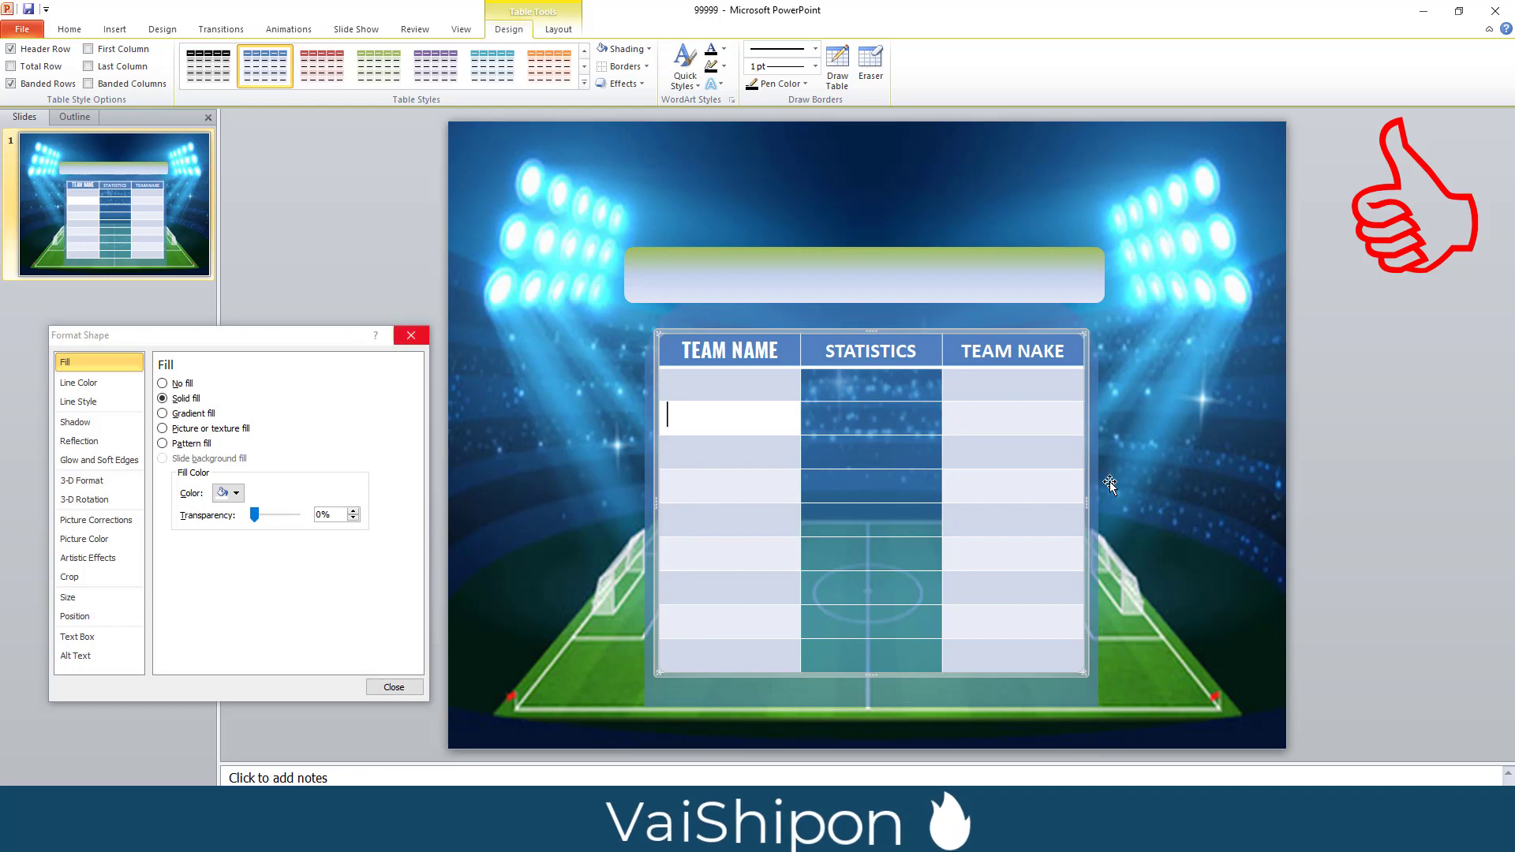
pyautogui.click(680, 489)
pyautogui.press('F4')
pyautogui.click(697, 552)
pyautogui.press('F4')
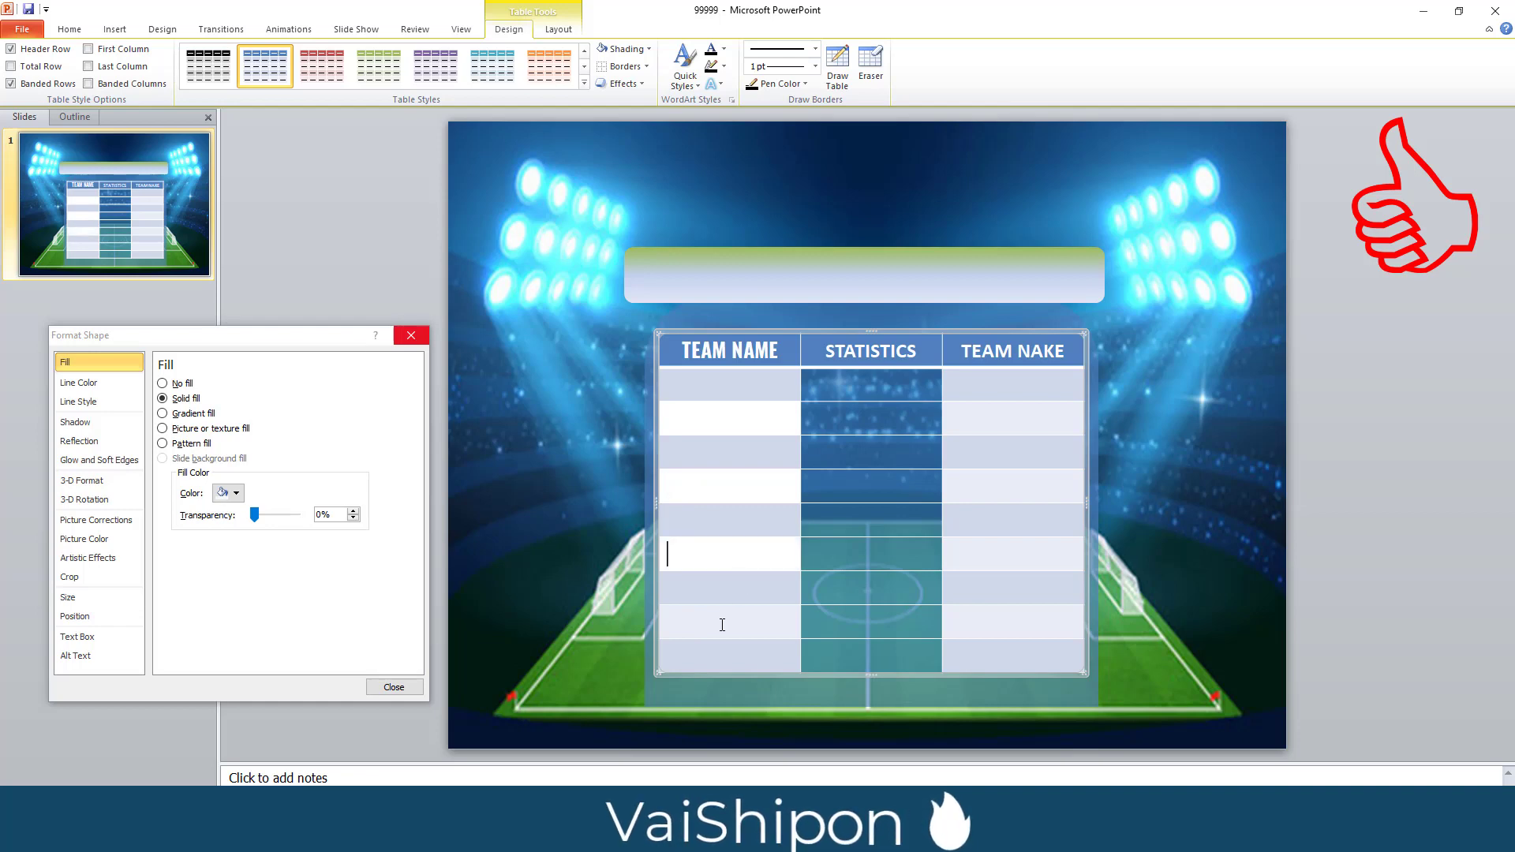
pyautogui.click(722, 625)
pyautogui.press('F4')
# Apply the same white fill to TEAM NAKE rows 2, 4, 6 and 8
pyautogui.click(984, 427)
pyautogui.press('F4')
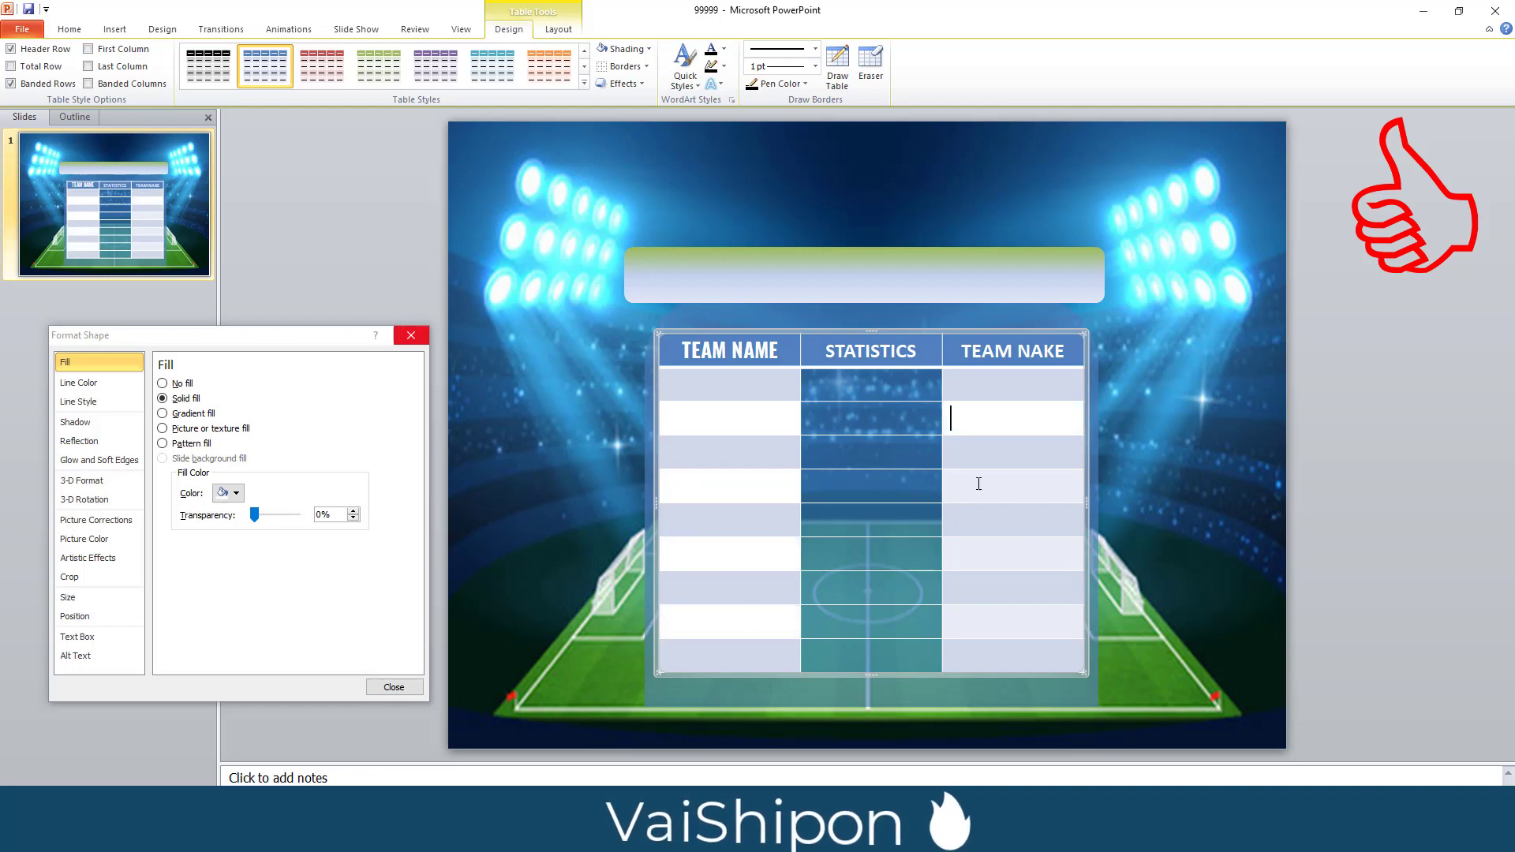
pyautogui.click(979, 483)
pyautogui.press('F4')
pyautogui.click(968, 552)
pyautogui.press('F4')
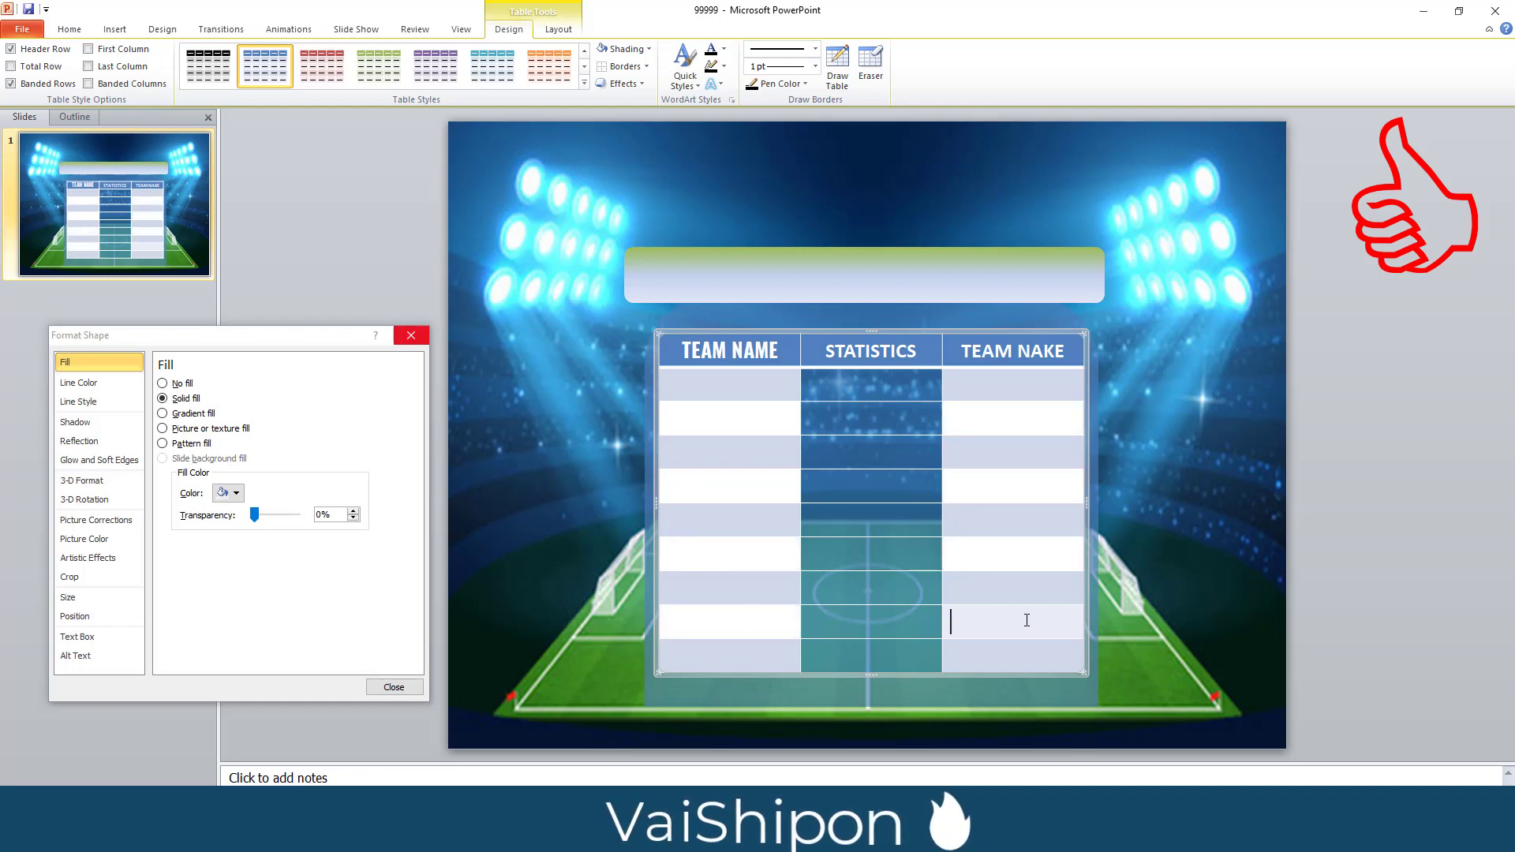
pyautogui.press('F4')
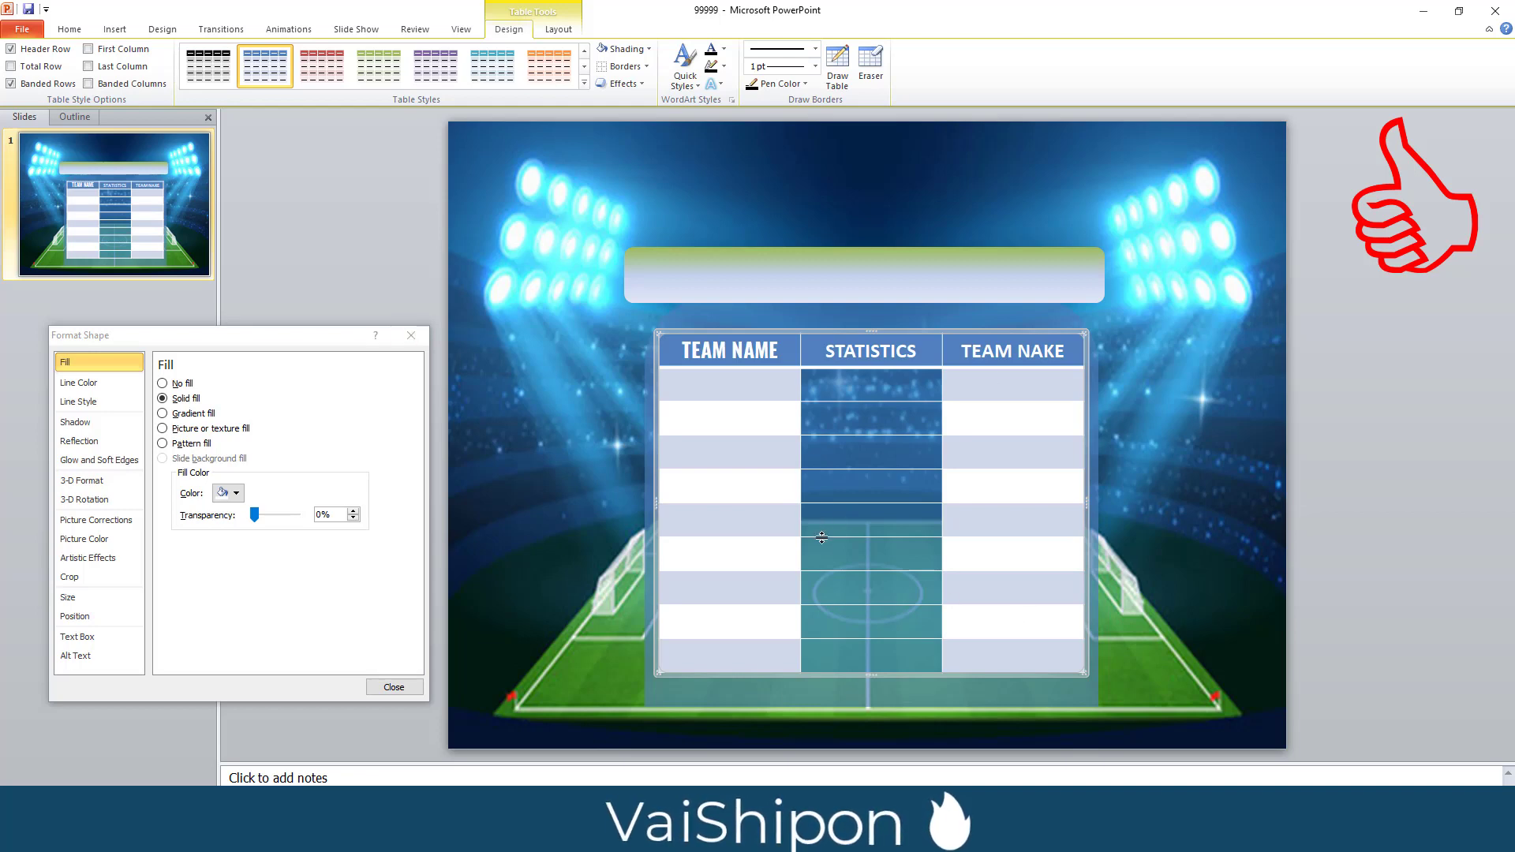
# Shade the first TEAM NAME cell olive green and repeat it on TEAM NAKE rows 1 and 3
pyautogui.click(690, 391)
pyautogui.click(648, 49)
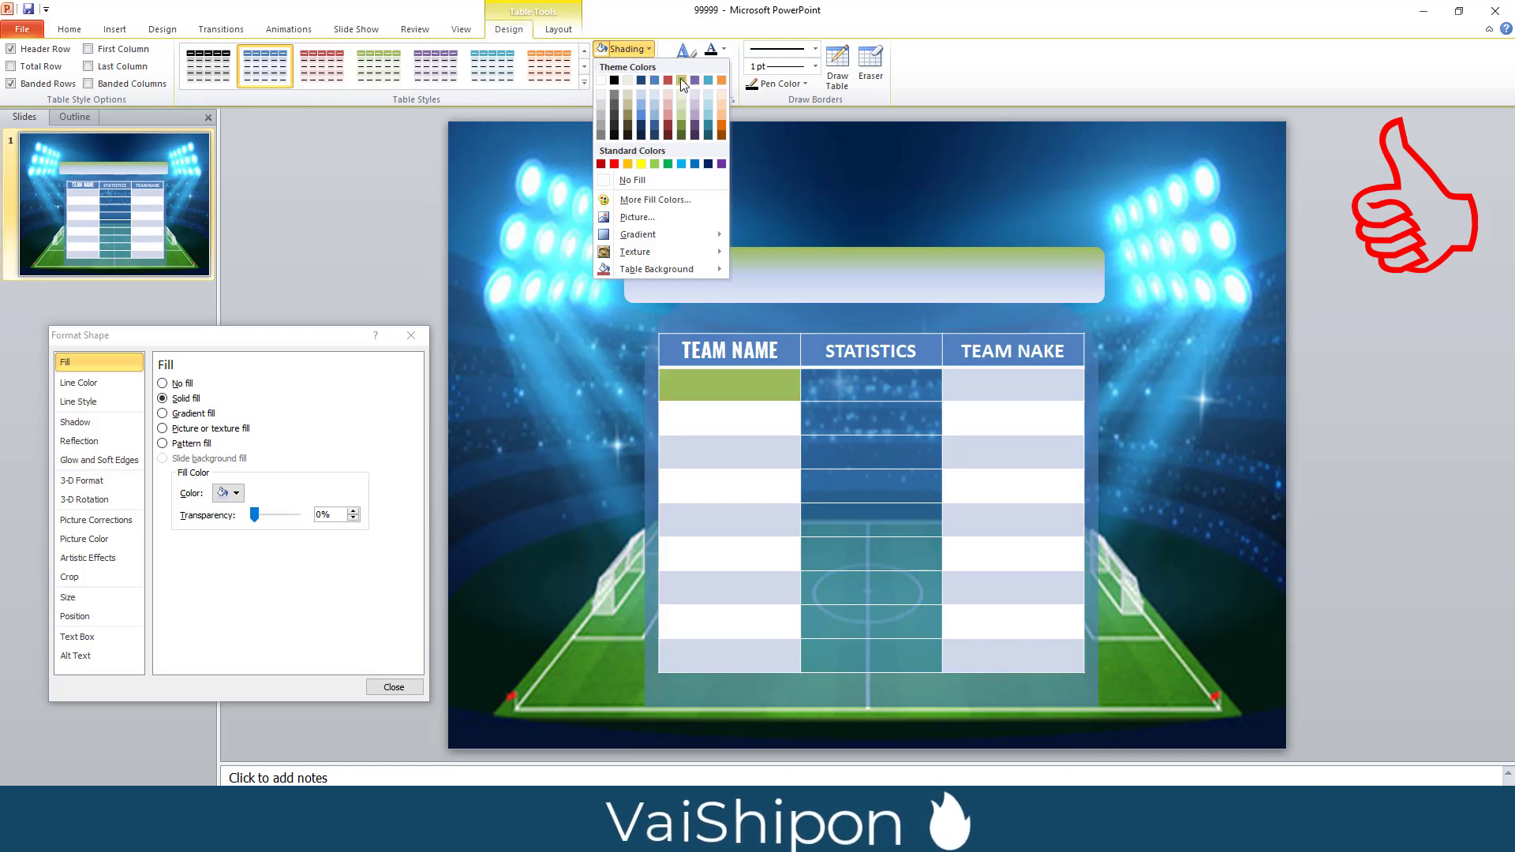
pyautogui.click(680, 79)
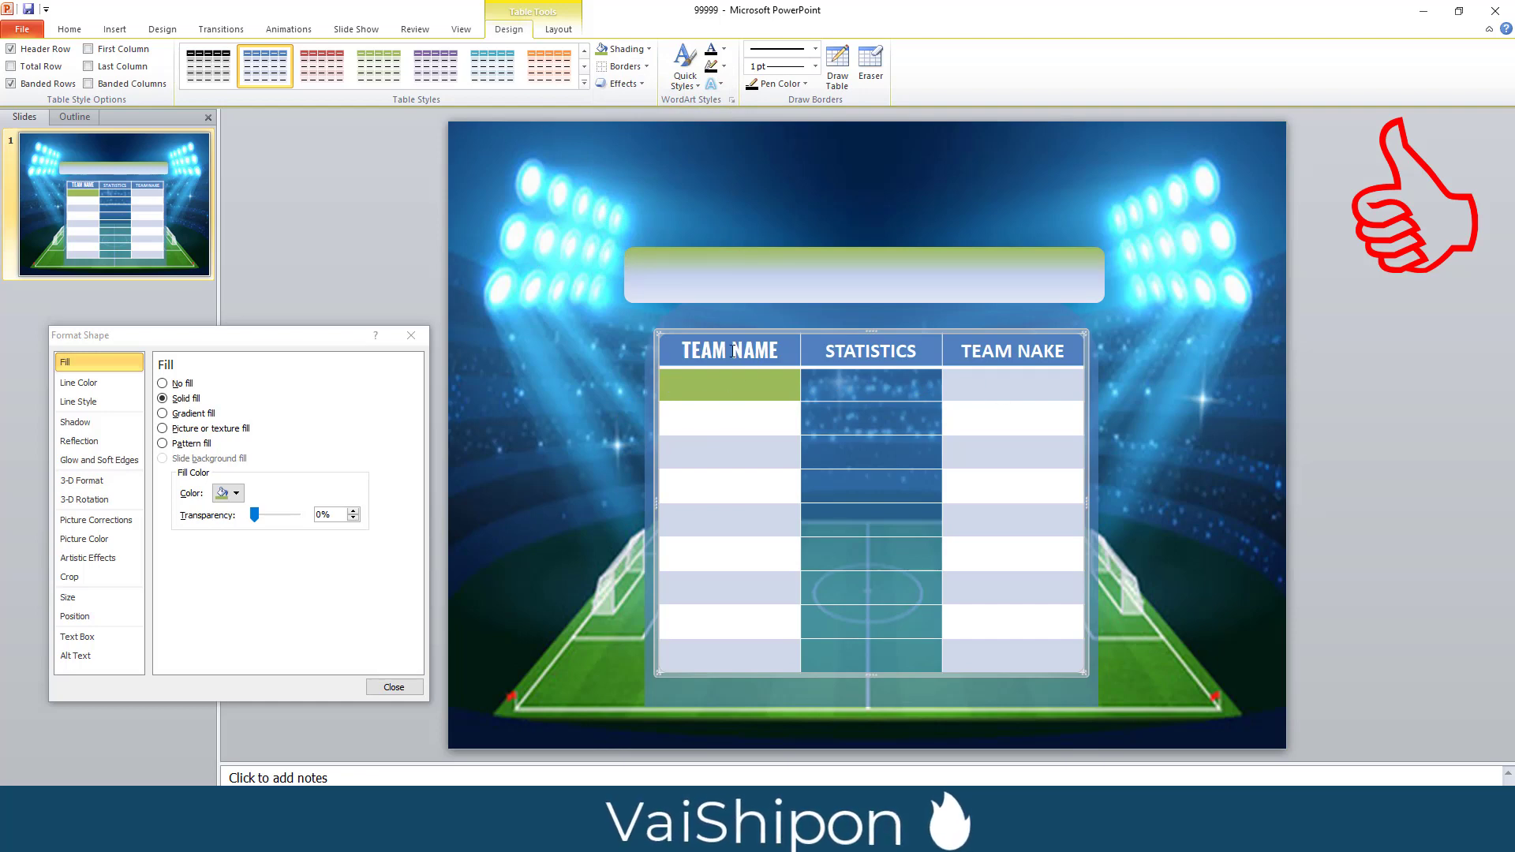
pyautogui.click(952, 388)
pyautogui.press('F4')
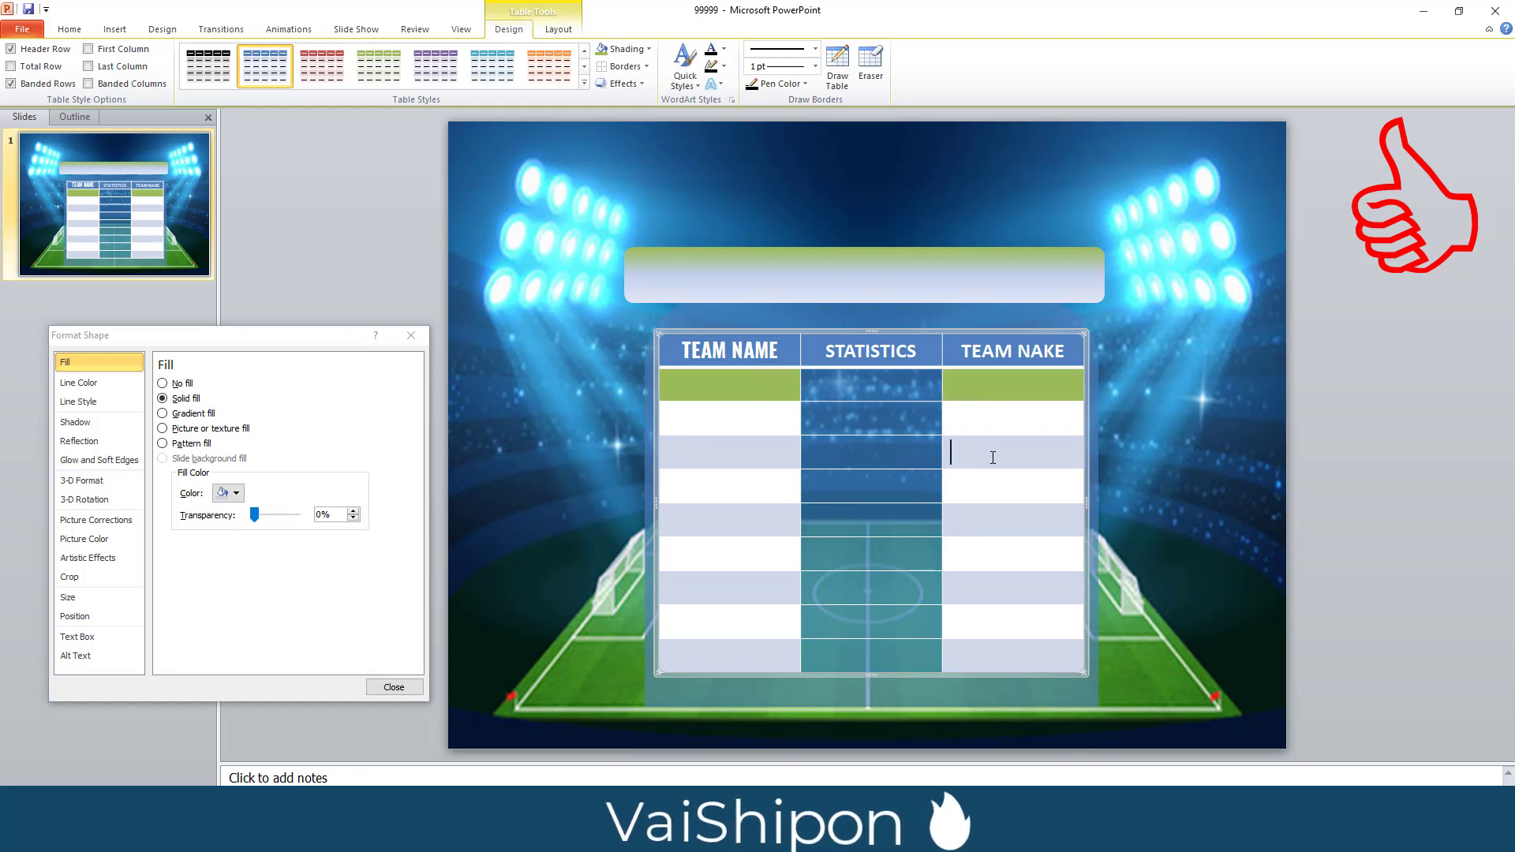
pyautogui.press('F4')
# Repeat the olive green fill on the remaining odd rows of both team columns
pyautogui.click(718, 466)
pyautogui.press('F4')
pyautogui.click(707, 524)
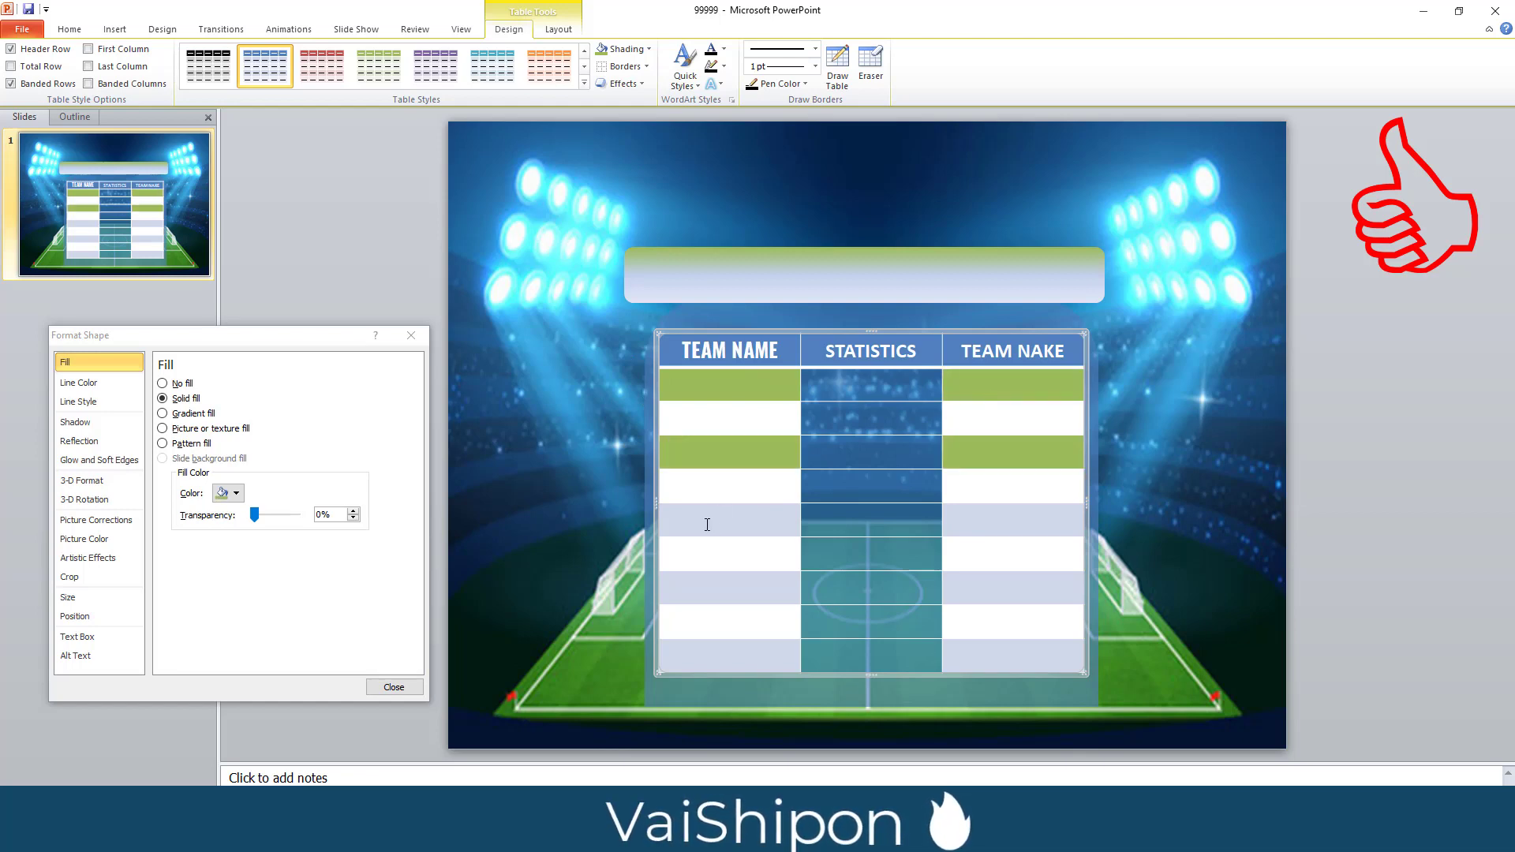
pyautogui.press('F4')
pyautogui.click(975, 522)
pyautogui.press('F4')
pyautogui.click(710, 588)
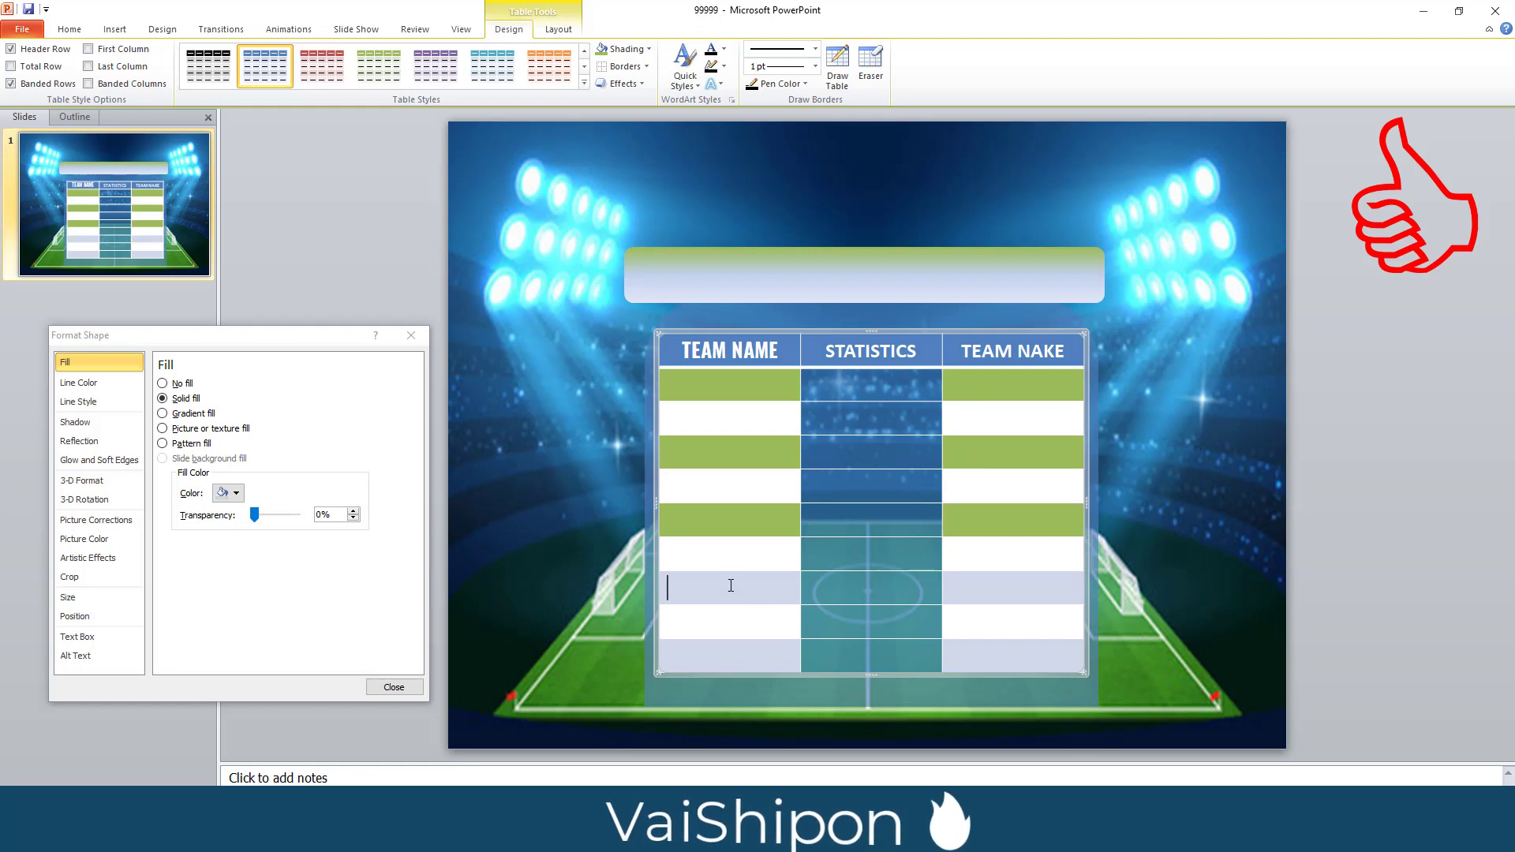
pyautogui.press('F4')
pyautogui.click(977, 588)
pyautogui.press('F4')
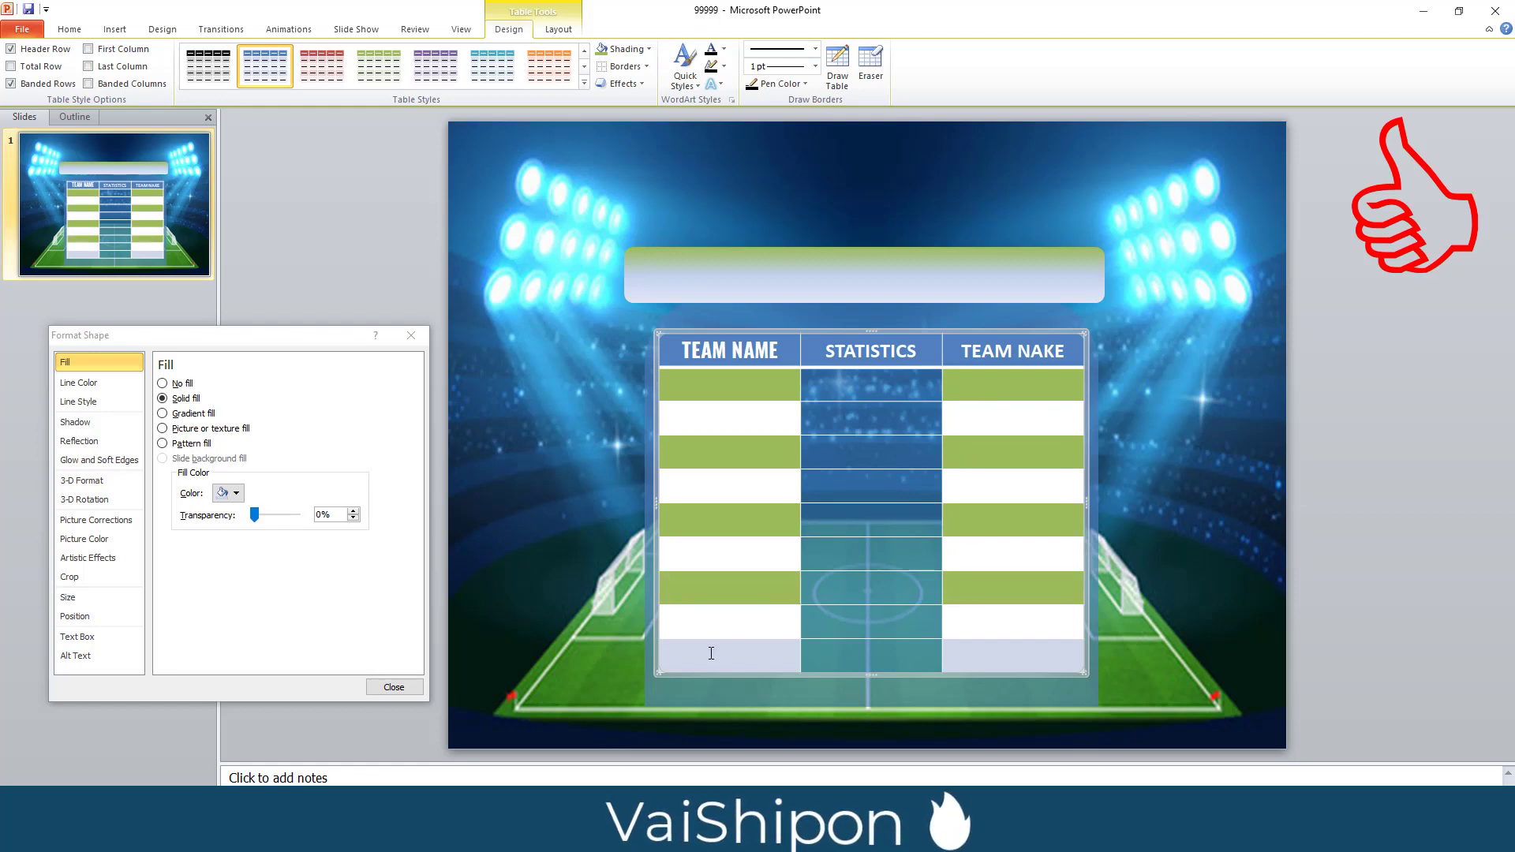
pyautogui.click(716, 643)
pyautogui.press('F4')
pyautogui.click(981, 657)
pyautogui.press('F4')
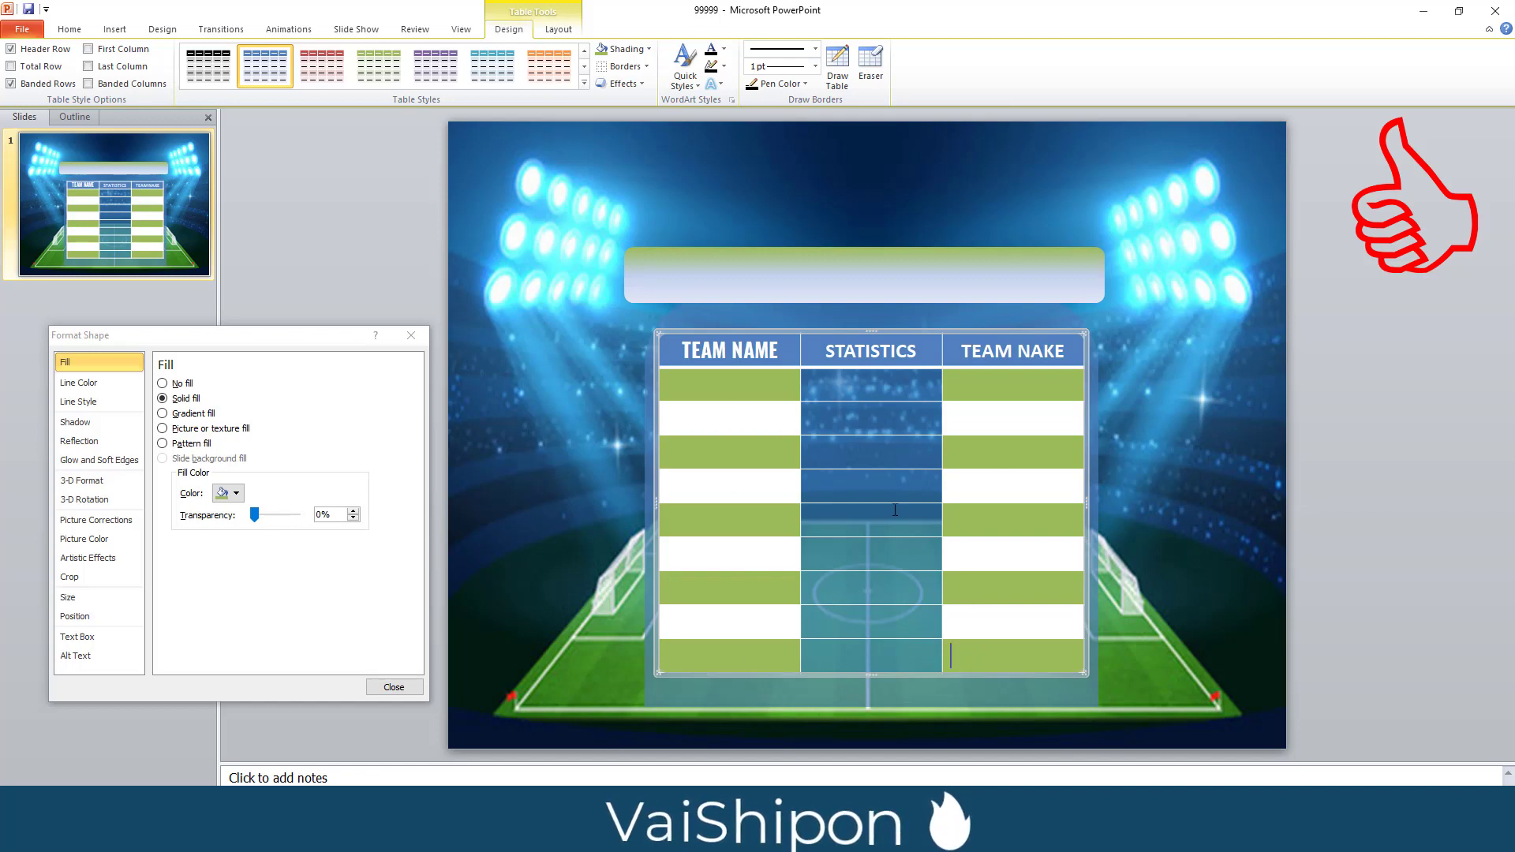
pyautogui.click(721, 387)
# Make the first green TEAM NAME cell 49% transparent and repeat it on TEAM NAKE's green cells
pyautogui.moveTo(254, 515); pyautogui.dragTo(272, 515)
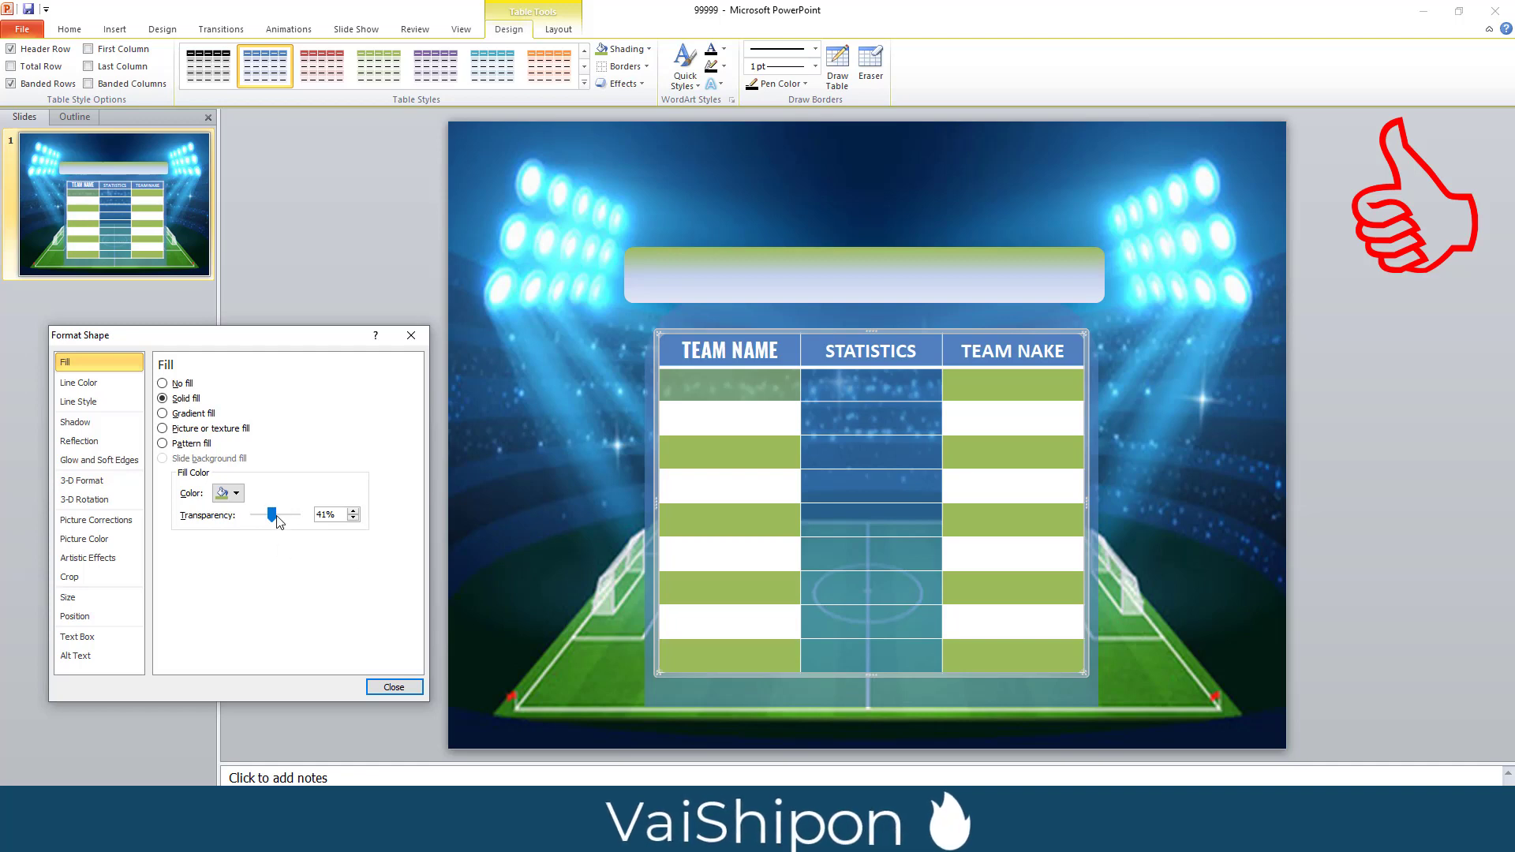
pyautogui.moveTo(273, 515); pyautogui.dragTo(277, 515)
pyautogui.click(958, 385)
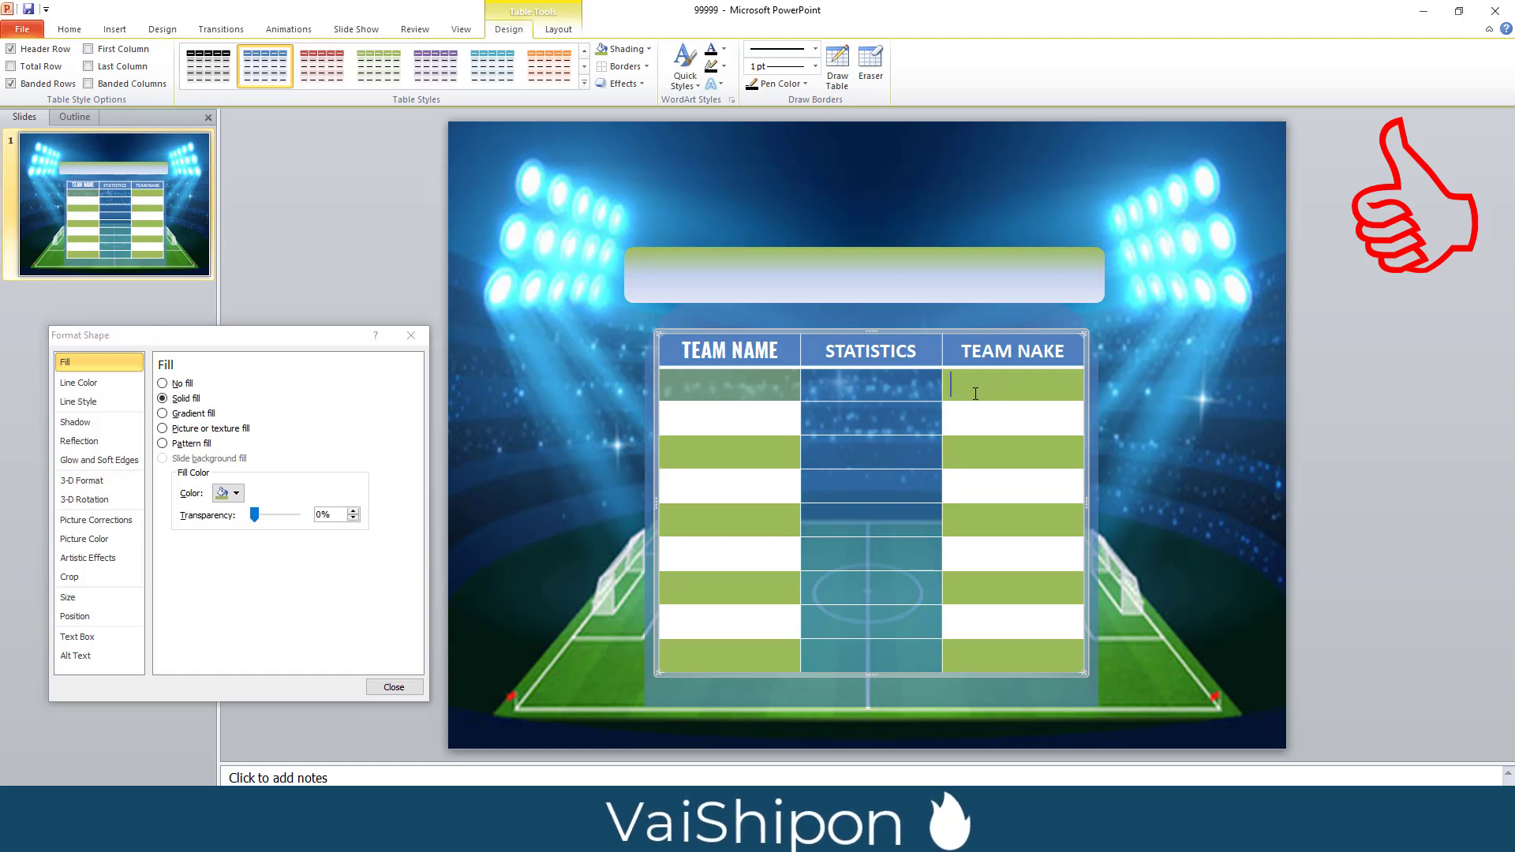
pyautogui.press('F4')
pyautogui.click(967, 449)
pyautogui.press('F4')
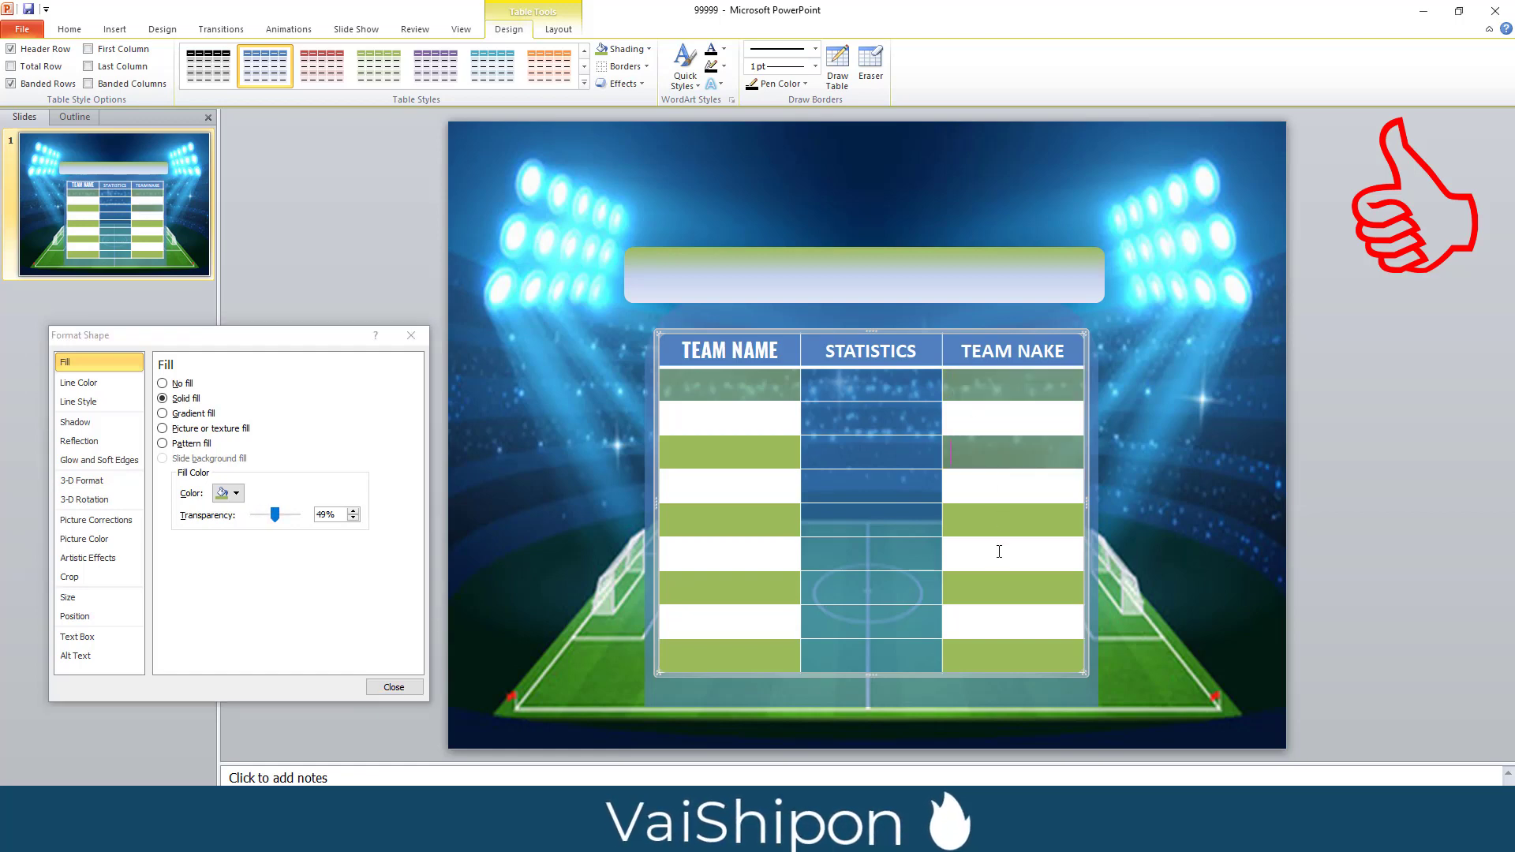
pyautogui.click(978, 527)
pyautogui.press('F4')
pyautogui.click(970, 589)
pyautogui.press('F4')
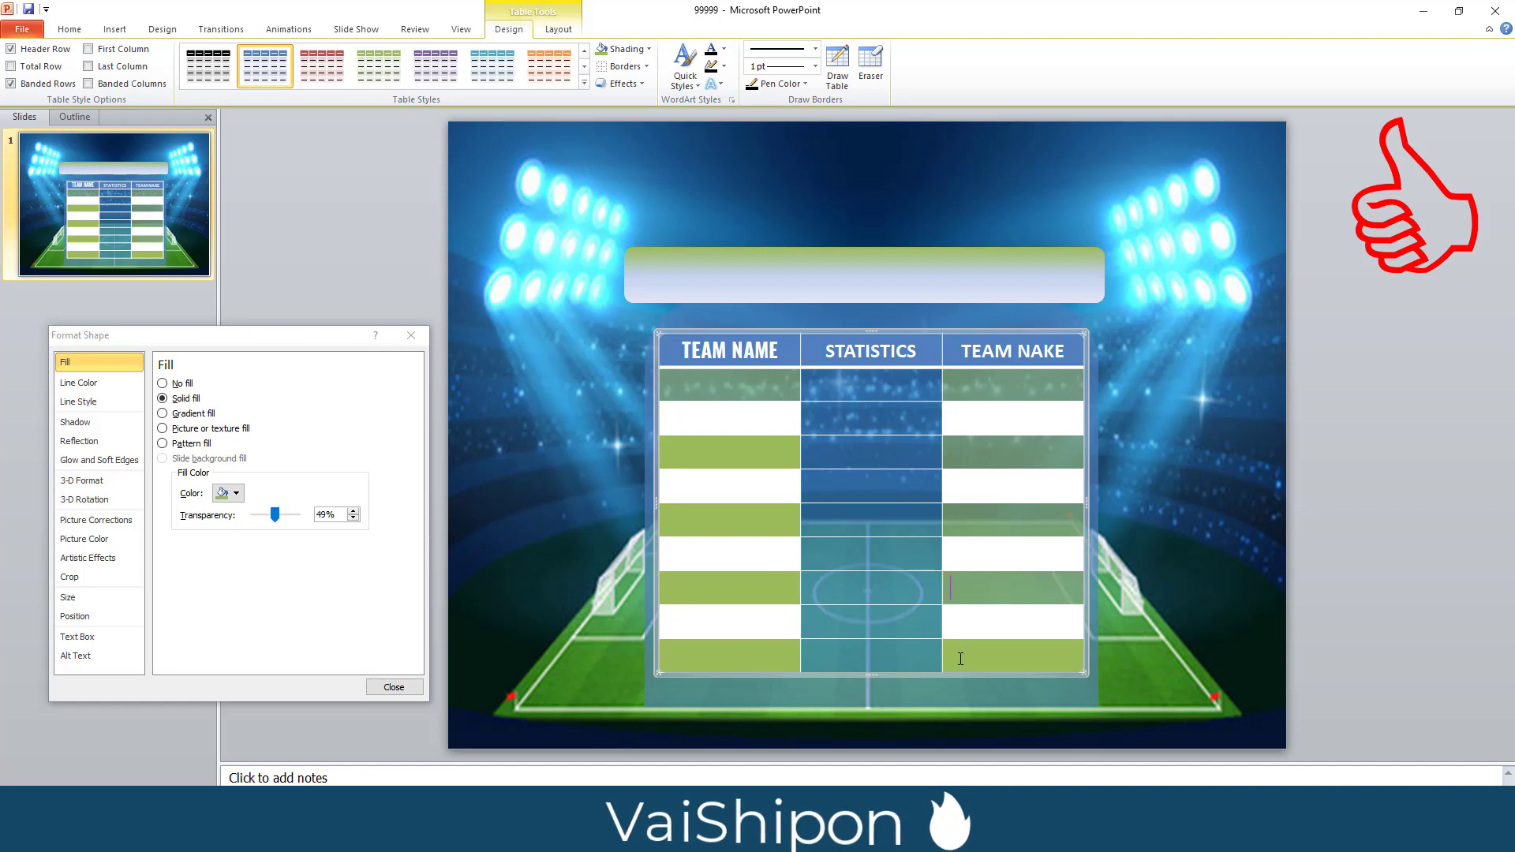
pyautogui.click(965, 653)
pyautogui.press('F4')
# Apply the 49% transparency to the remaining green TEAM NAME cells
pyautogui.click(724, 658)
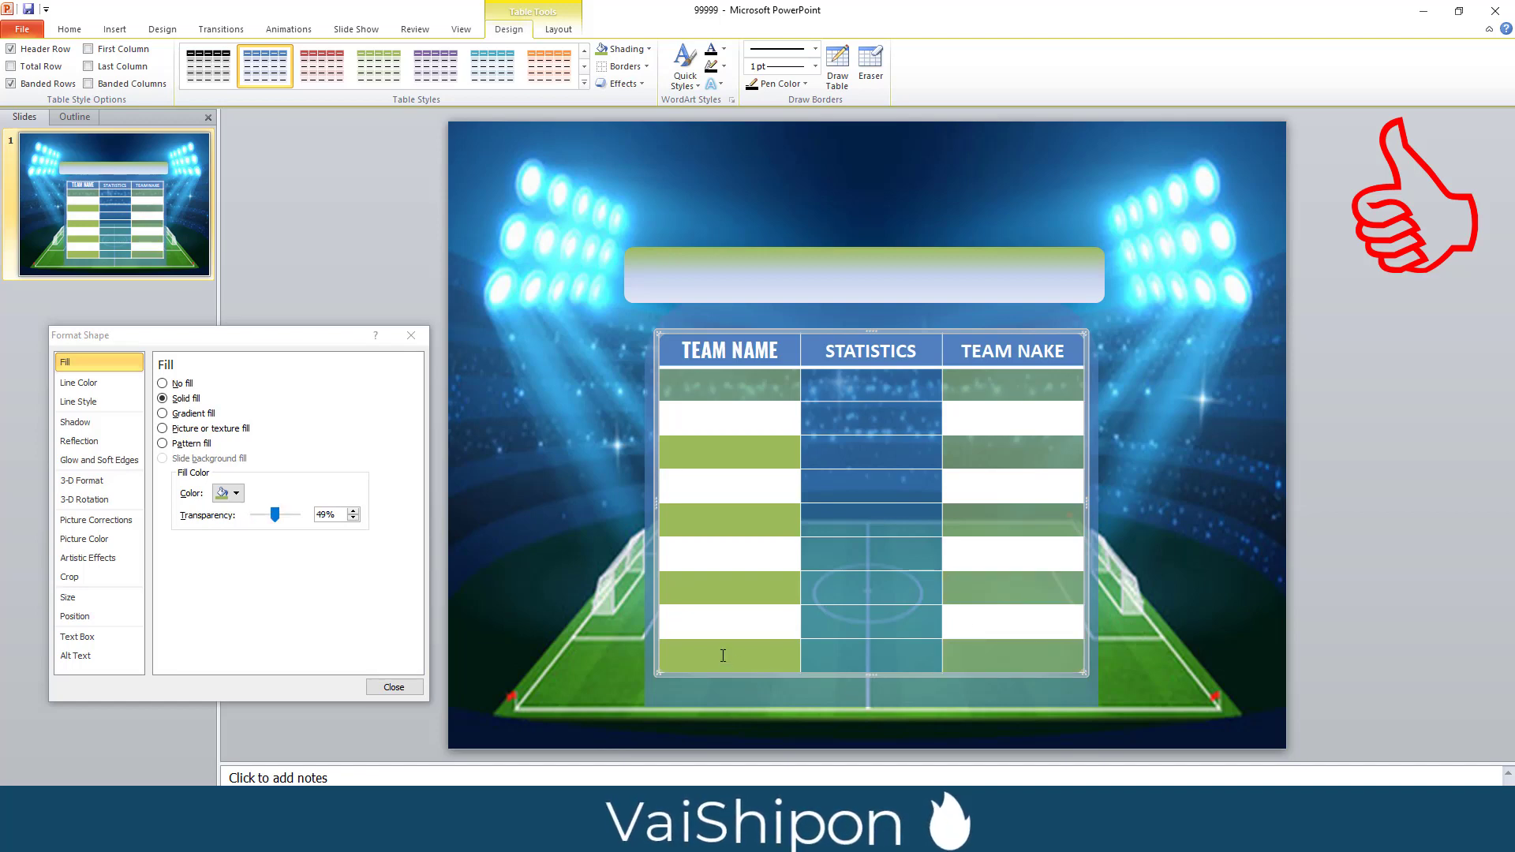
pyautogui.press('F4')
pyautogui.click(718, 595)
pyautogui.press('F4')
pyautogui.click(693, 527)
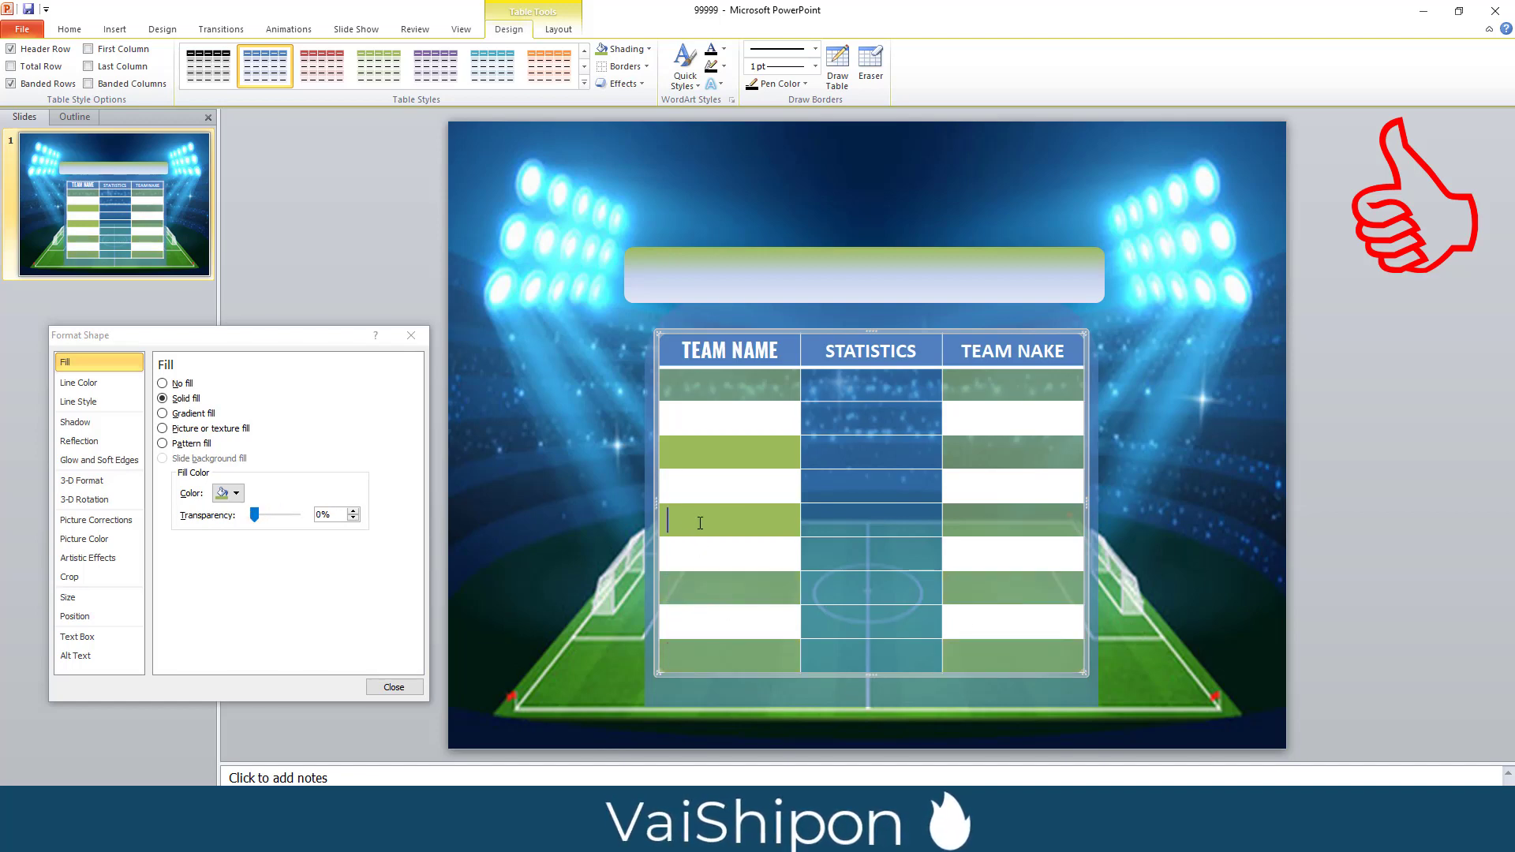
pyautogui.press('F4')
pyautogui.click(693, 453)
pyautogui.press('F4')
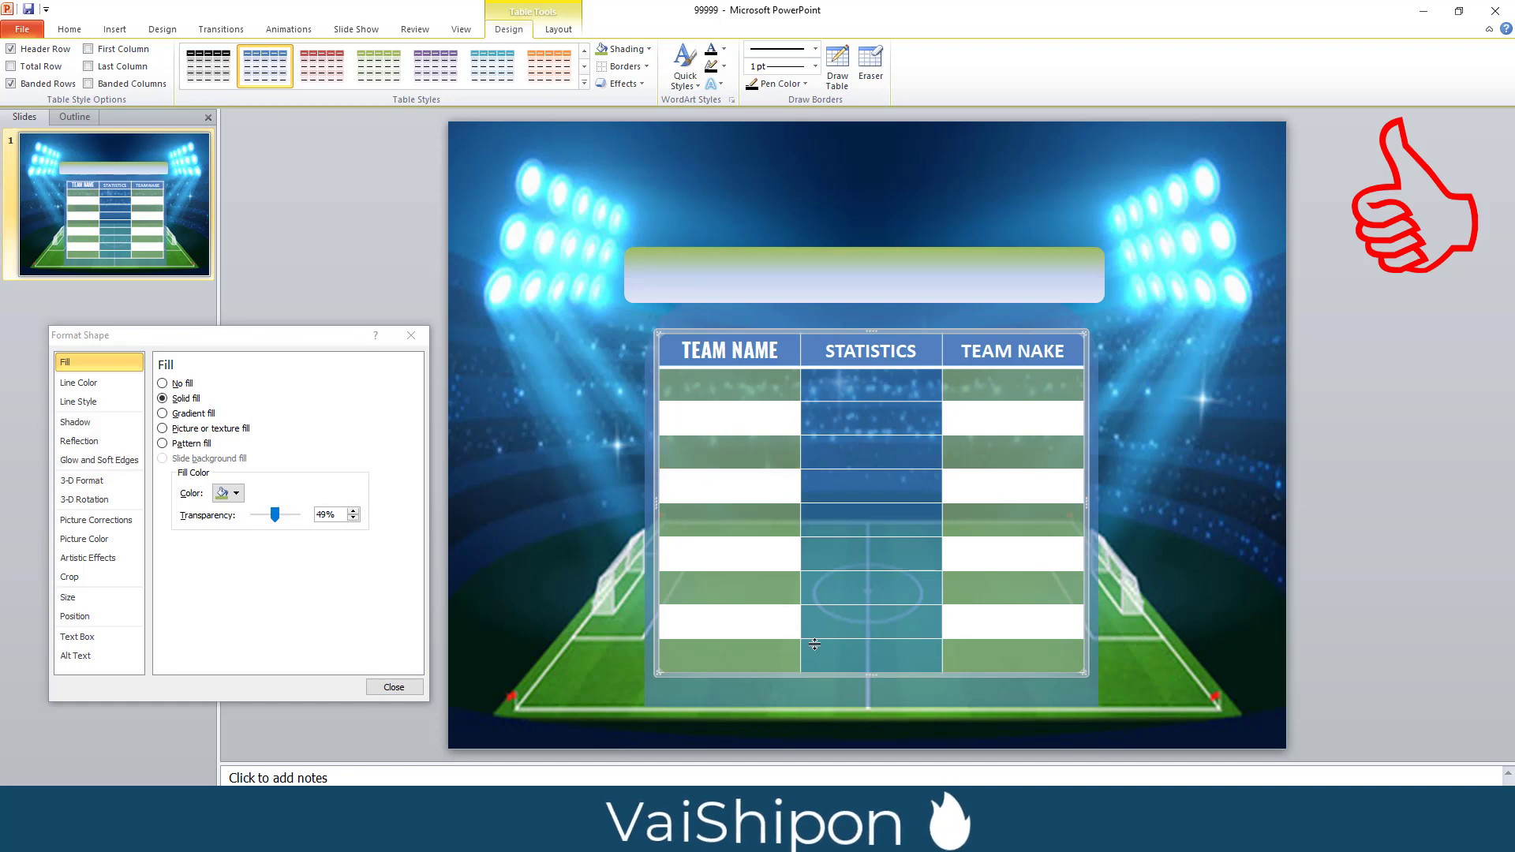
pyautogui.click(820, 435)
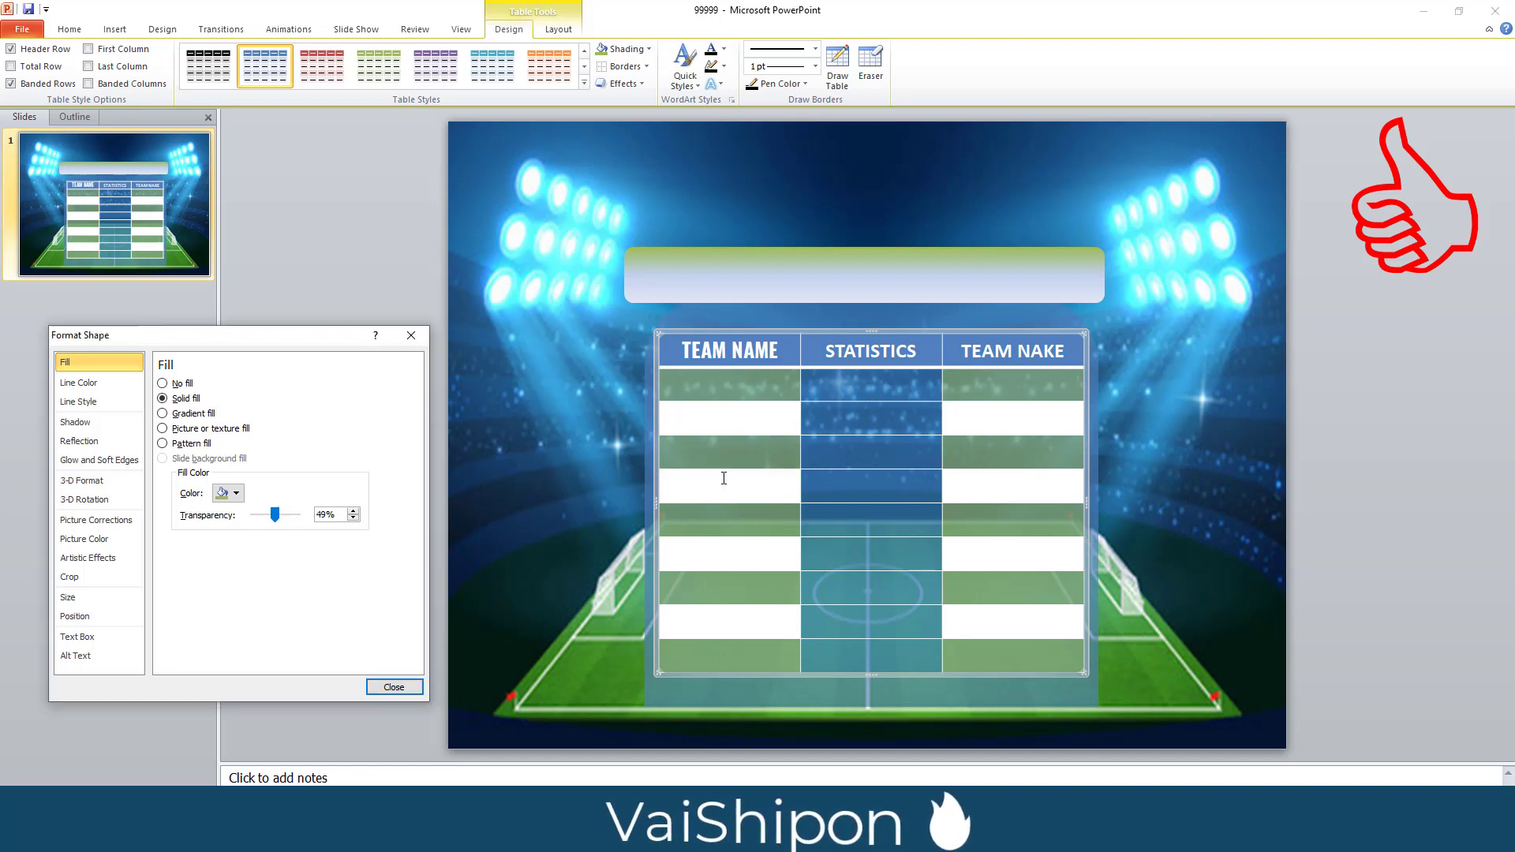
pyautogui.click(688, 423)
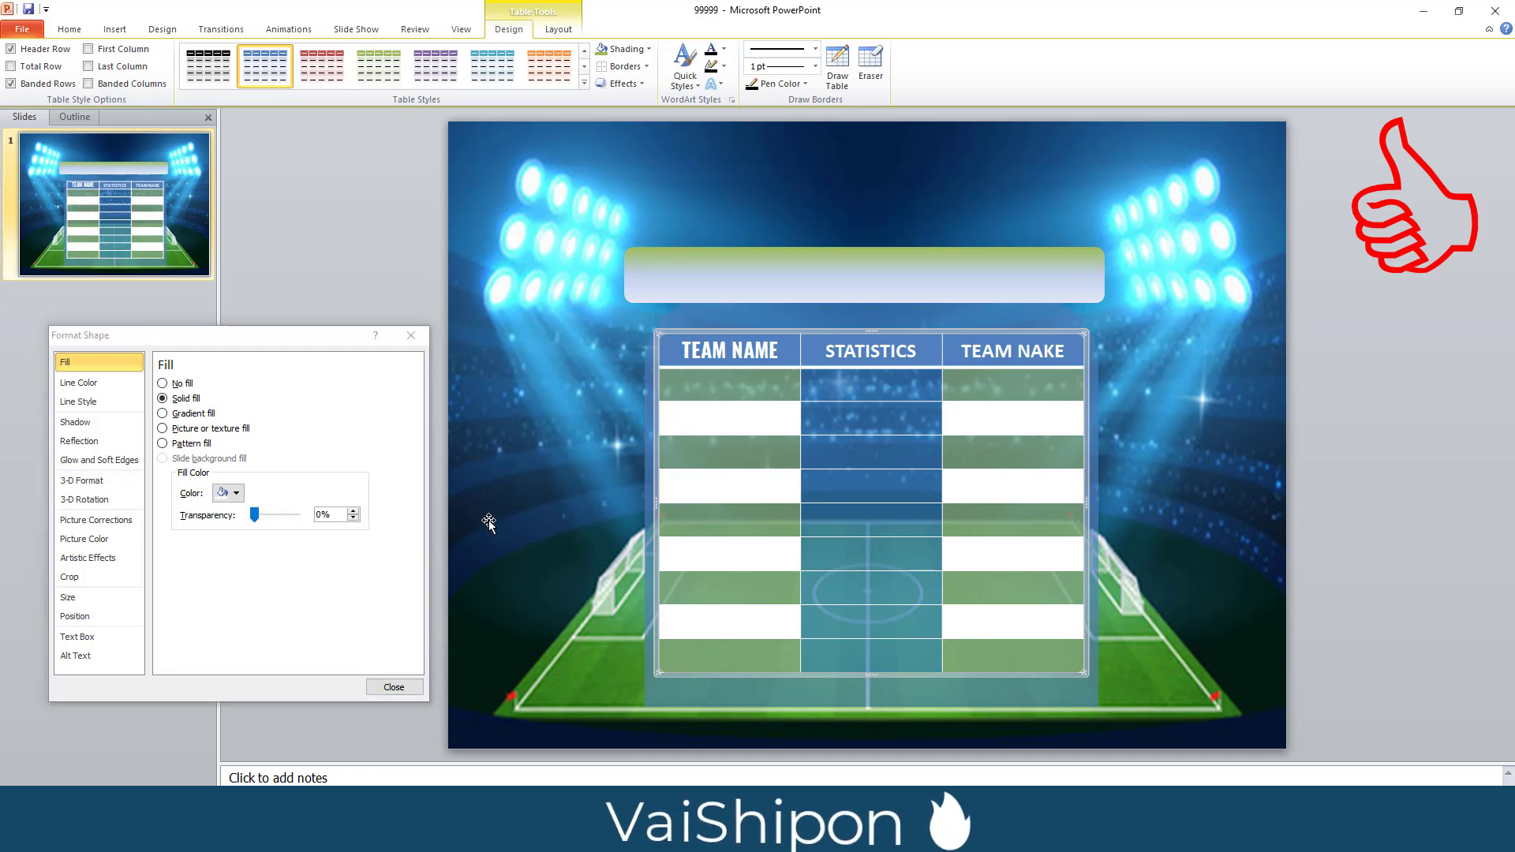
# Make the second-row white TEAM NAME cell about 49% transparent, then TEAM NAKE rows 2, 4, 6
pyautogui.moveTo(274, 514)
pyautogui.mouseDown()
pyautogui.moveTo(257, 515)
pyautogui.moveTo(276, 520)
pyautogui.mouseUp()
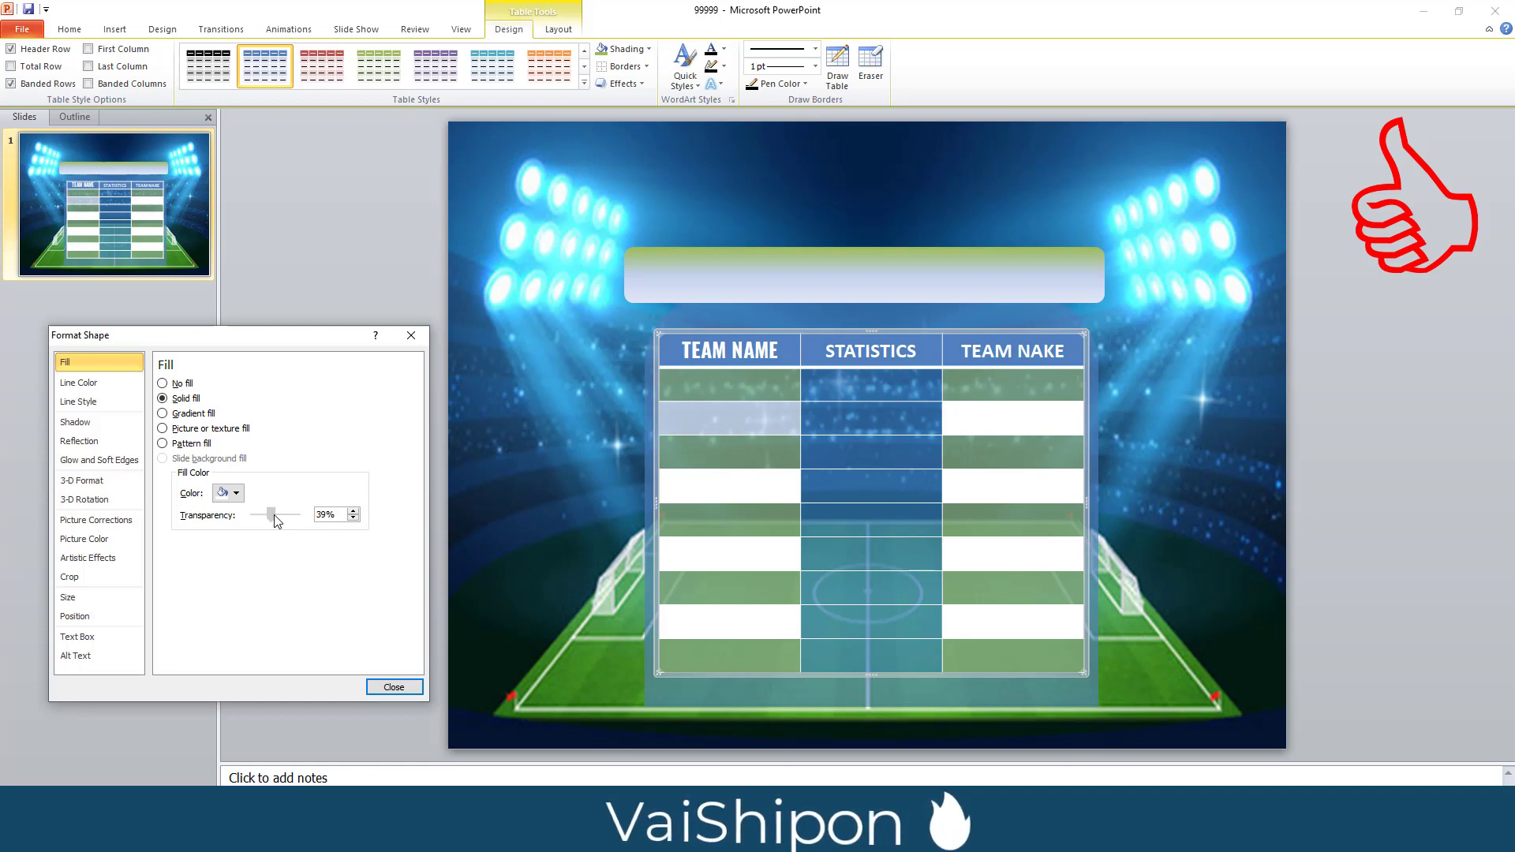
pyautogui.moveTo(273, 515); pyautogui.dragTo(277, 515)
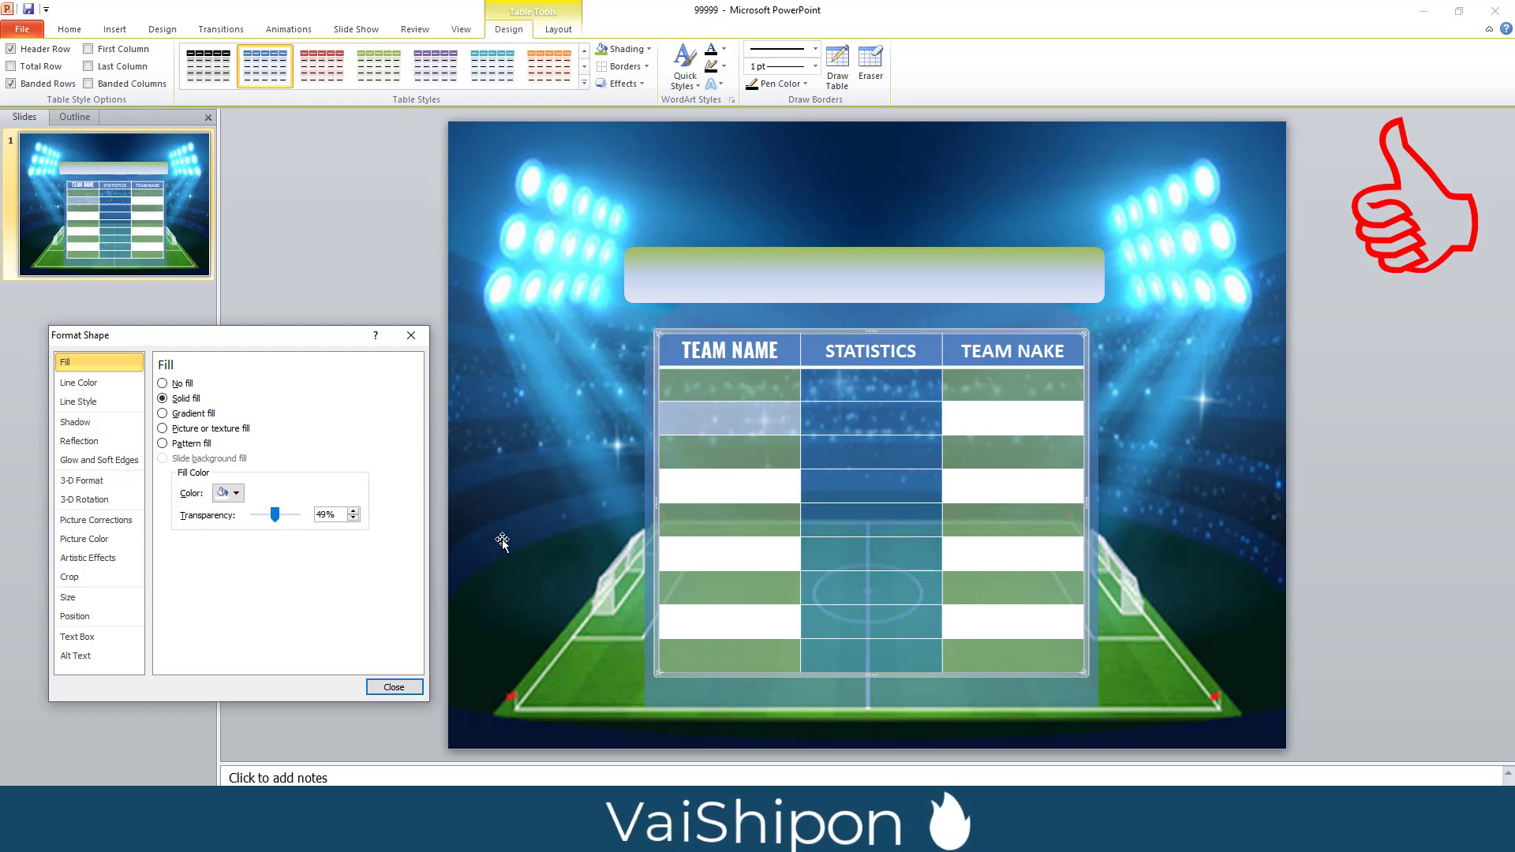
pyautogui.click(957, 421)
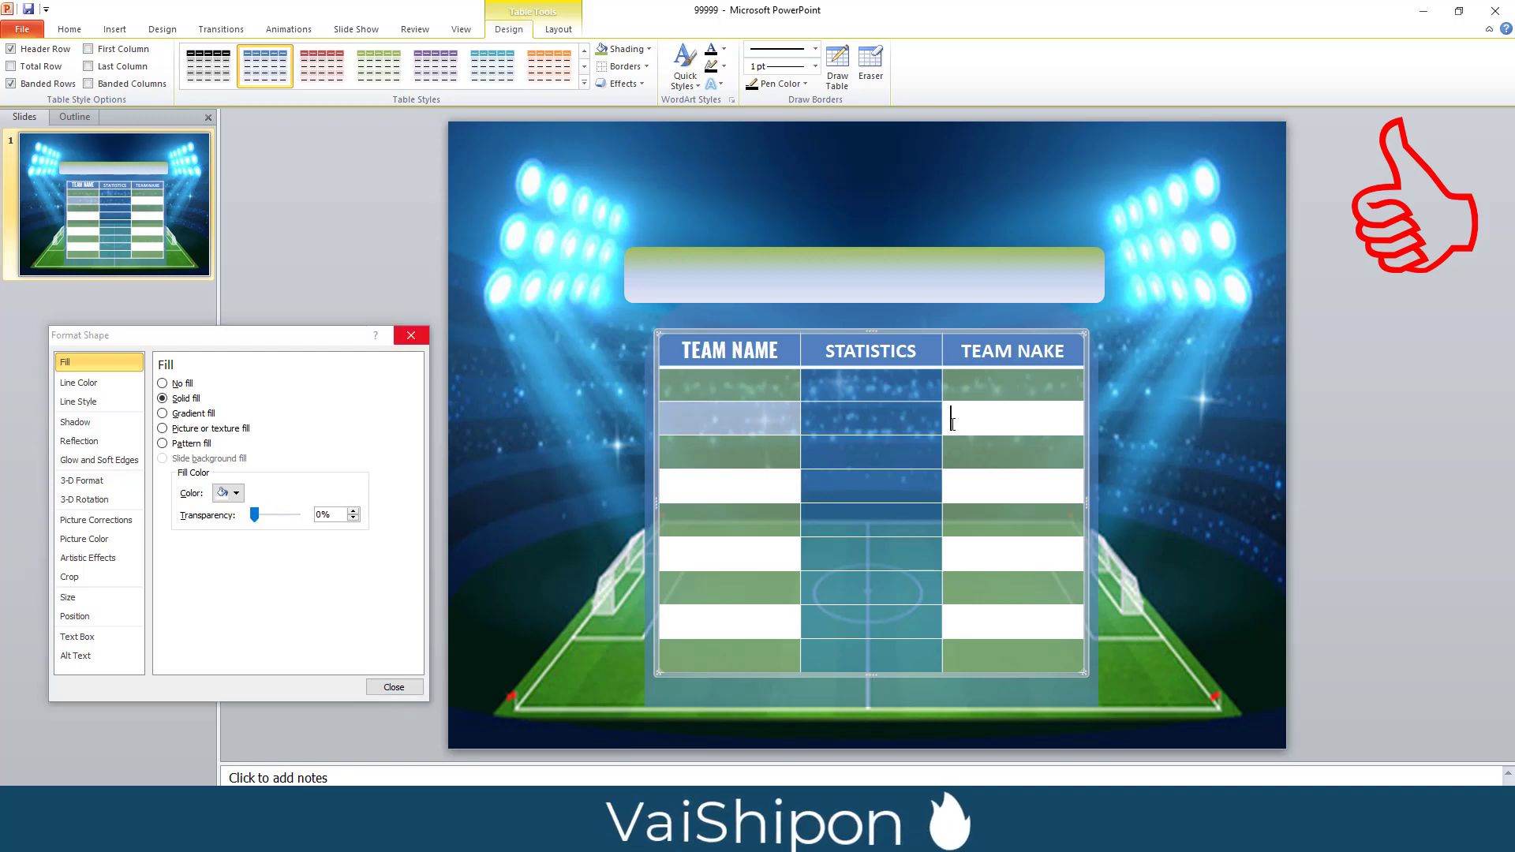
pyautogui.press('F4')
pyautogui.click(972, 486)
pyautogui.press('F4')
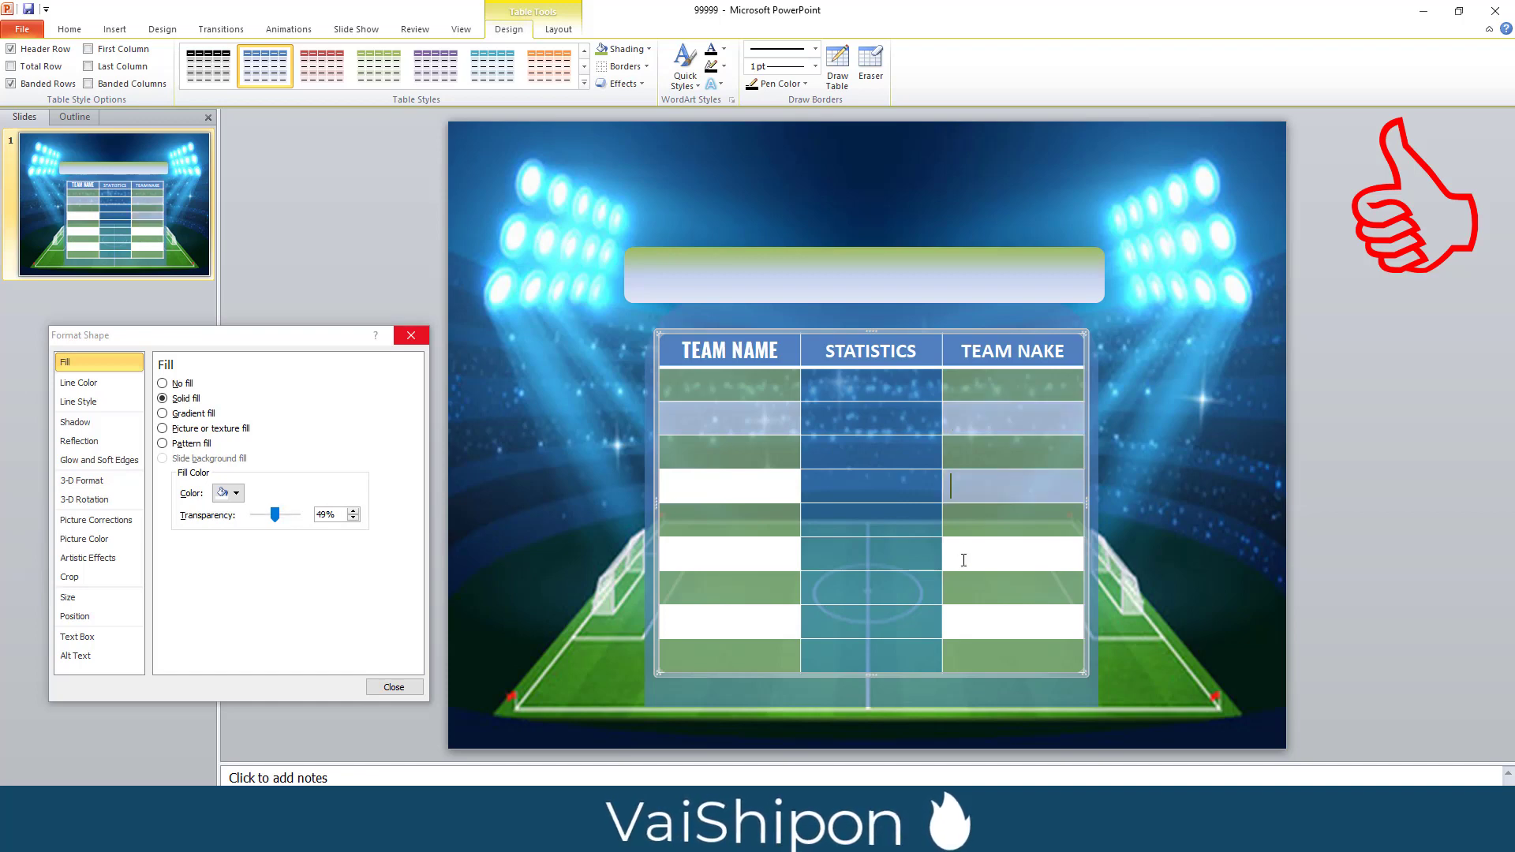
pyautogui.click(964, 559)
pyautogui.press('F4')
# Apply the same transparency to TEAM NAME rows 4, 6, 8 and TEAM NAKE row 8
pyautogui.click(751, 554)
pyautogui.press('F4')
pyautogui.click(747, 495)
pyautogui.press('F4')
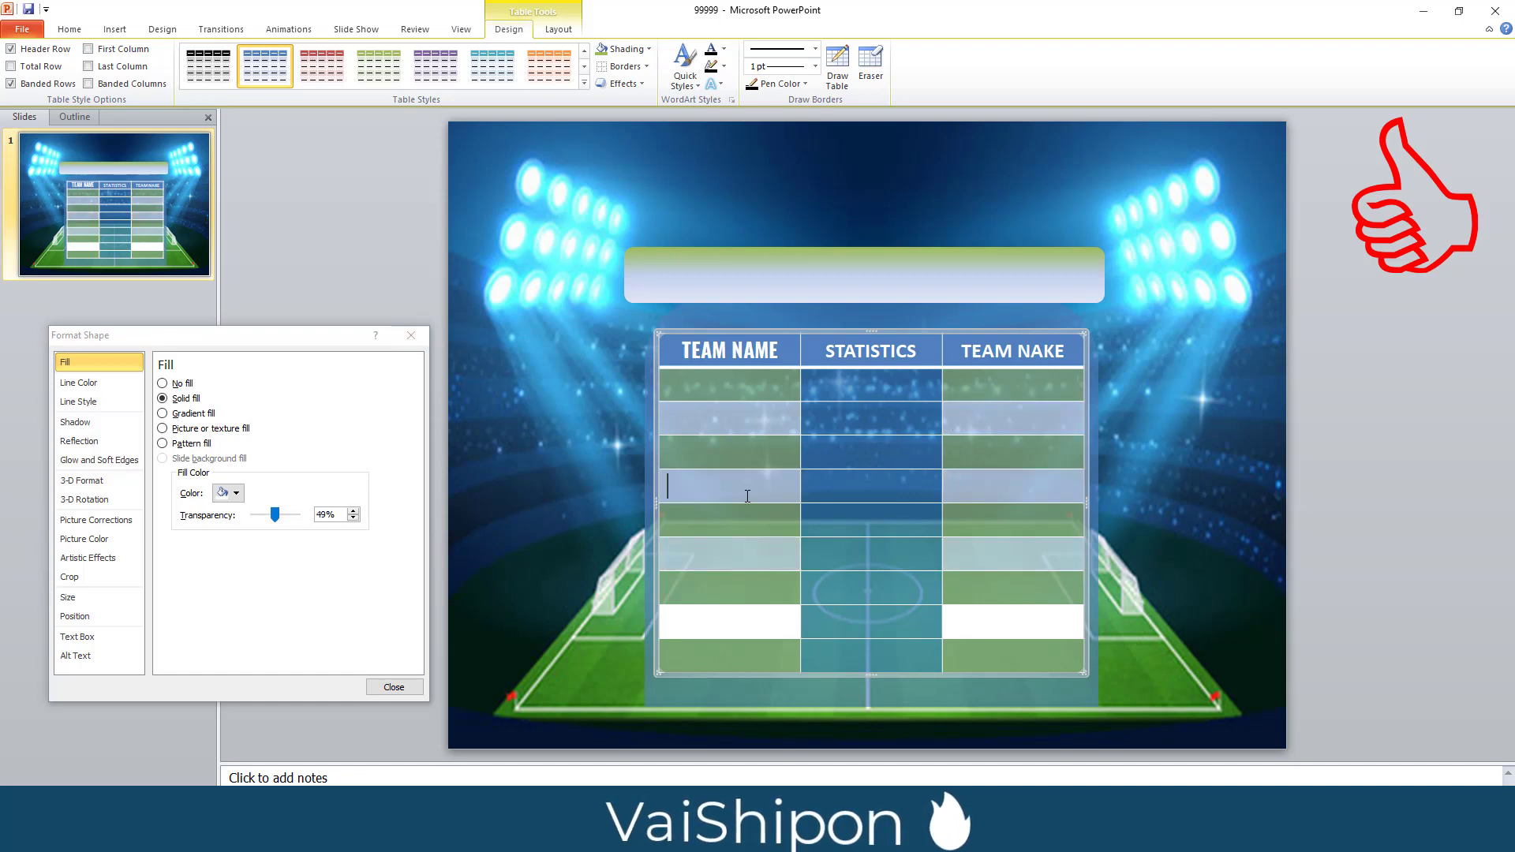
pyautogui.click(711, 620)
pyautogui.press('F4')
pyautogui.click(970, 628)
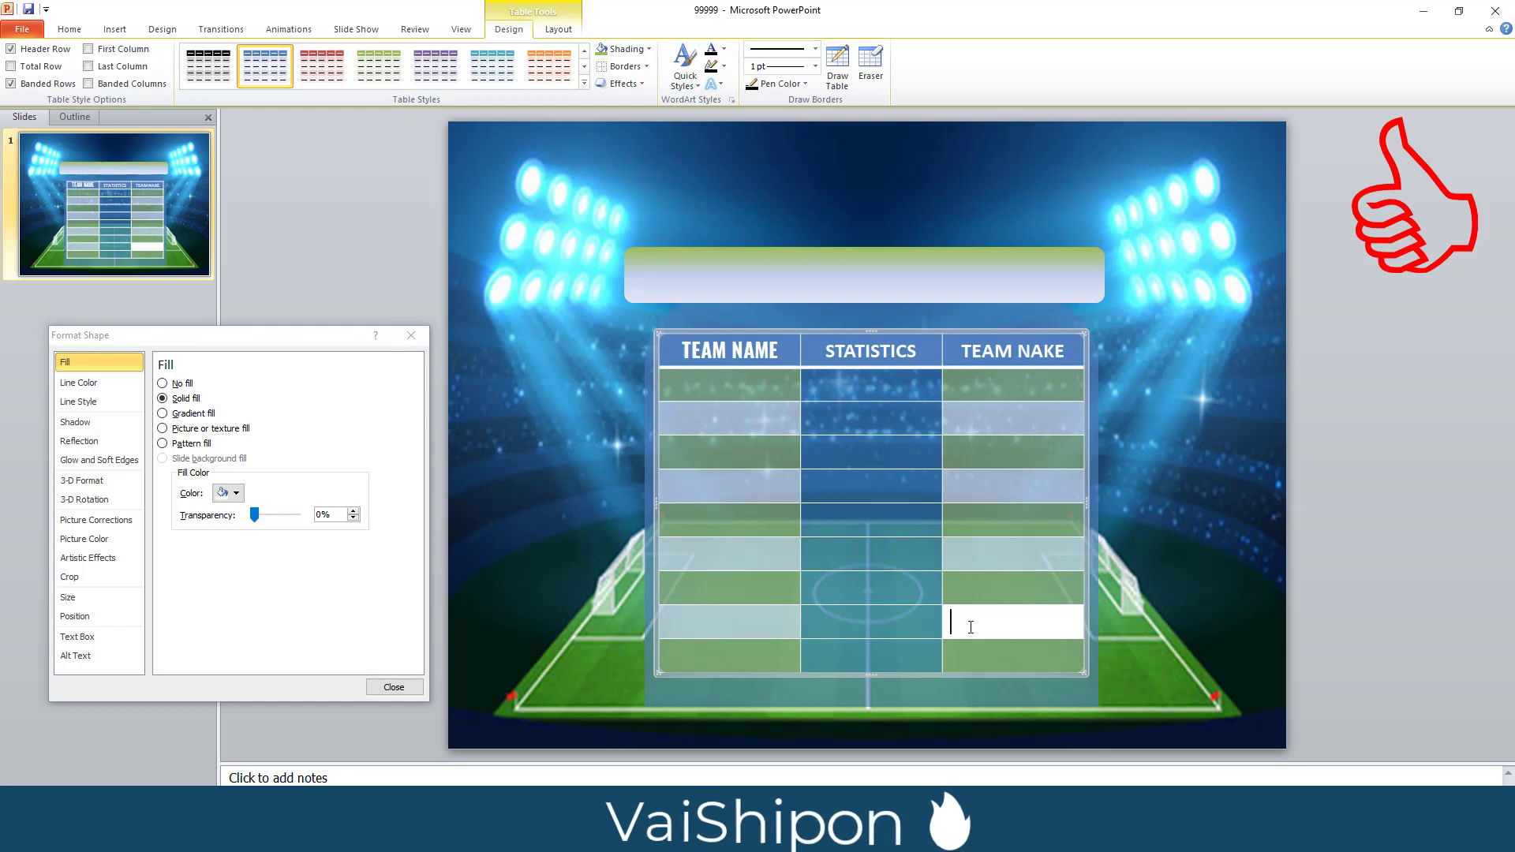
pyautogui.press('F4')
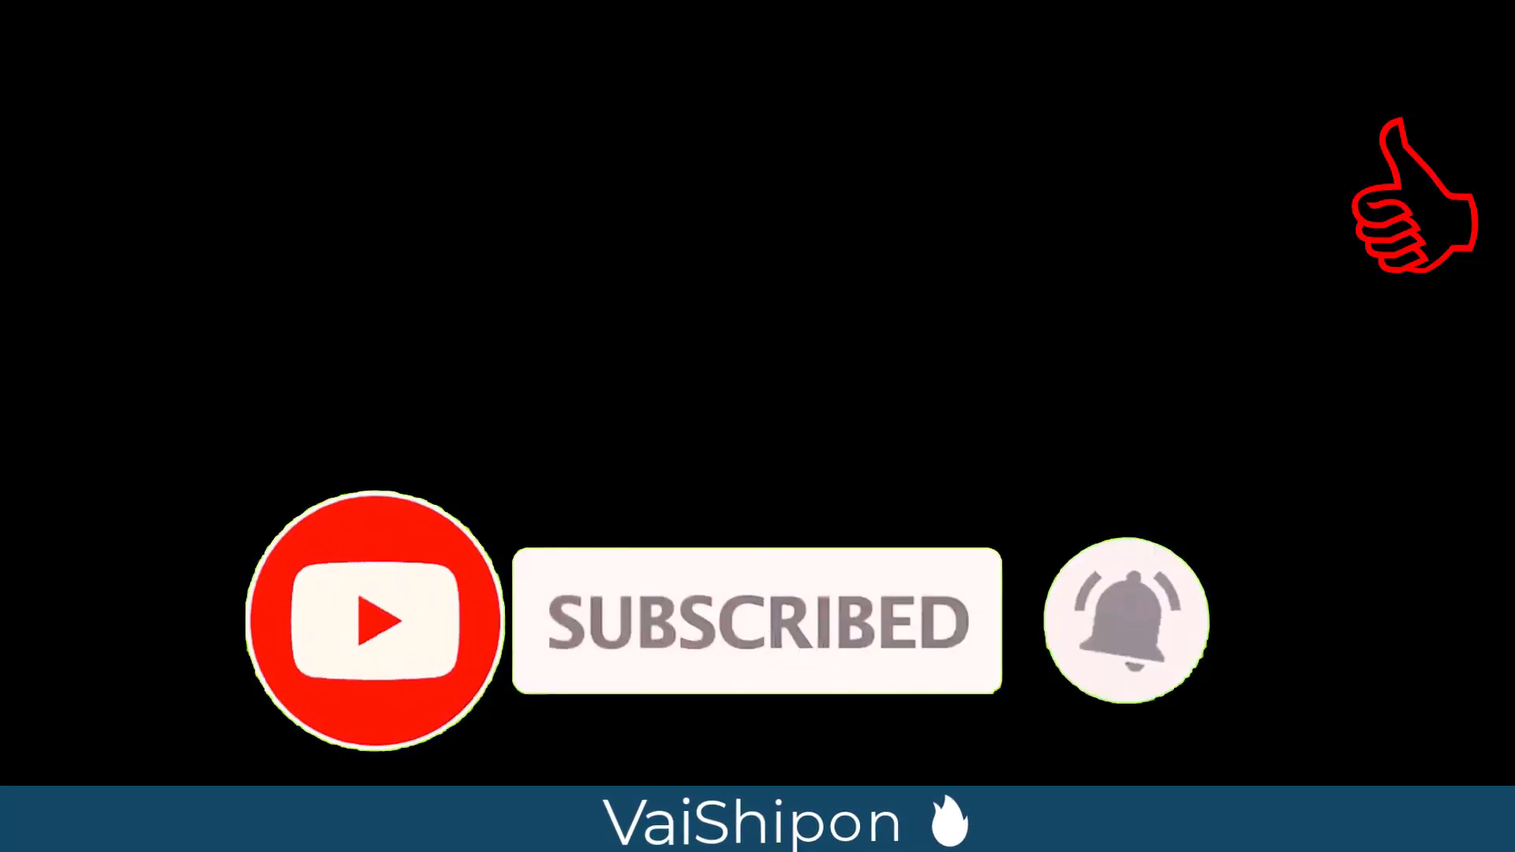
# Make all the table text white with Text Fill
pyautogui.click(875, 381)
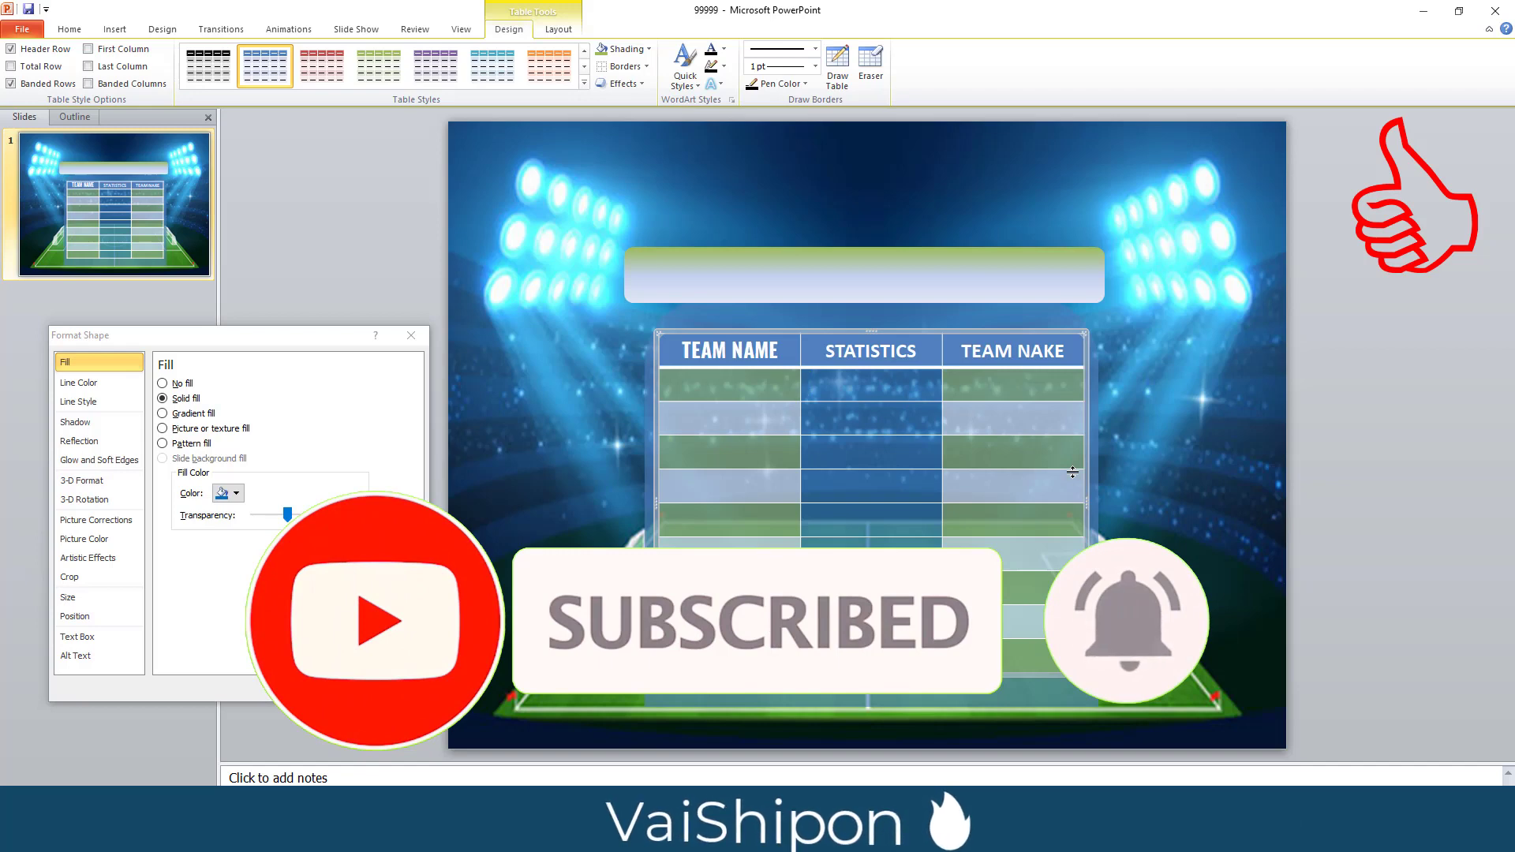
pyautogui.click(871, 387)
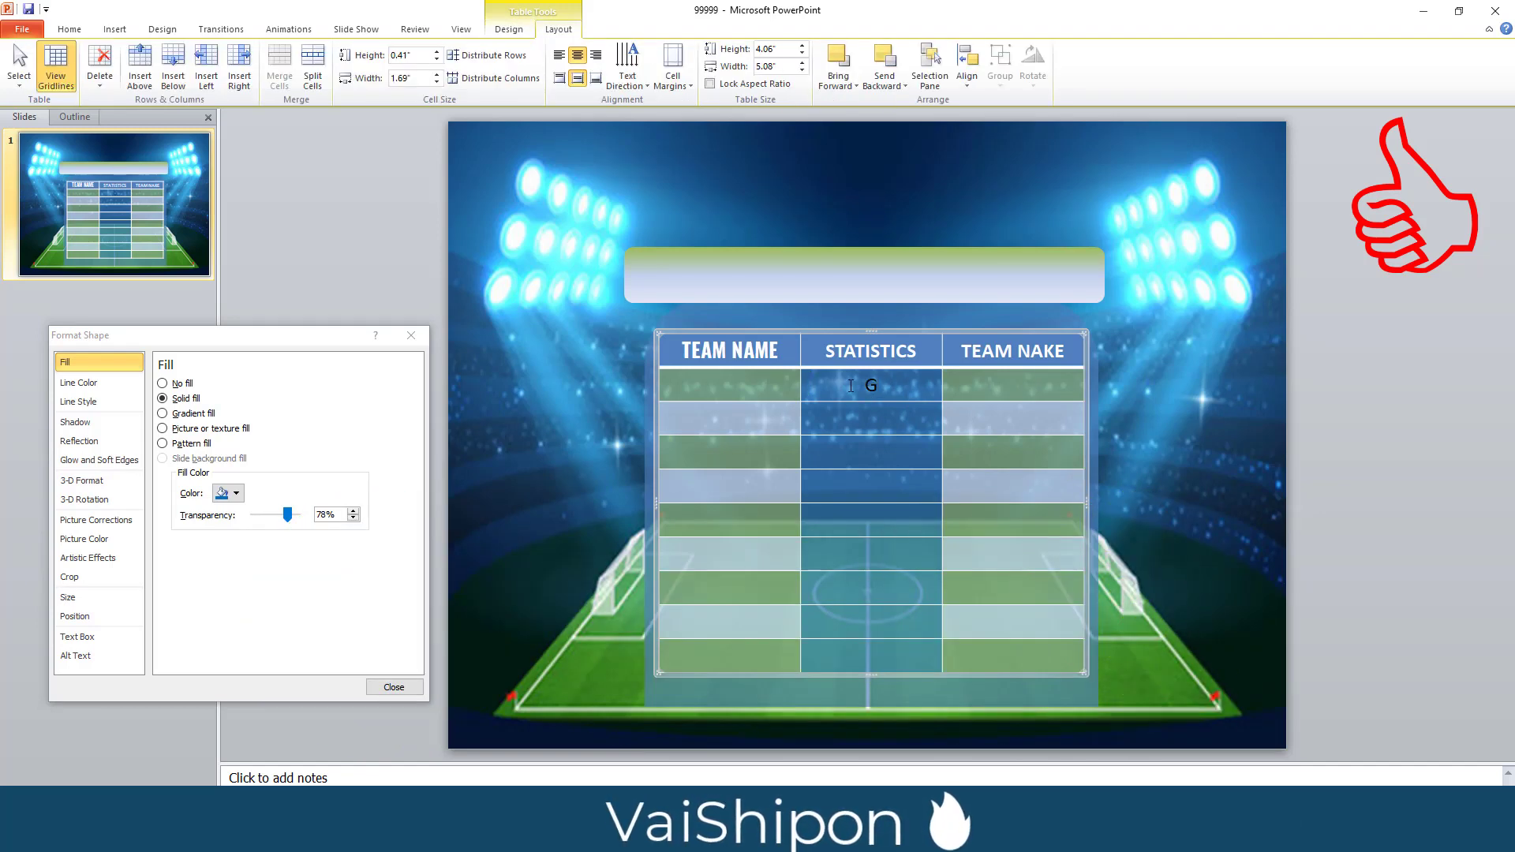
pyautogui.click(656, 336)
pyautogui.click(509, 29)
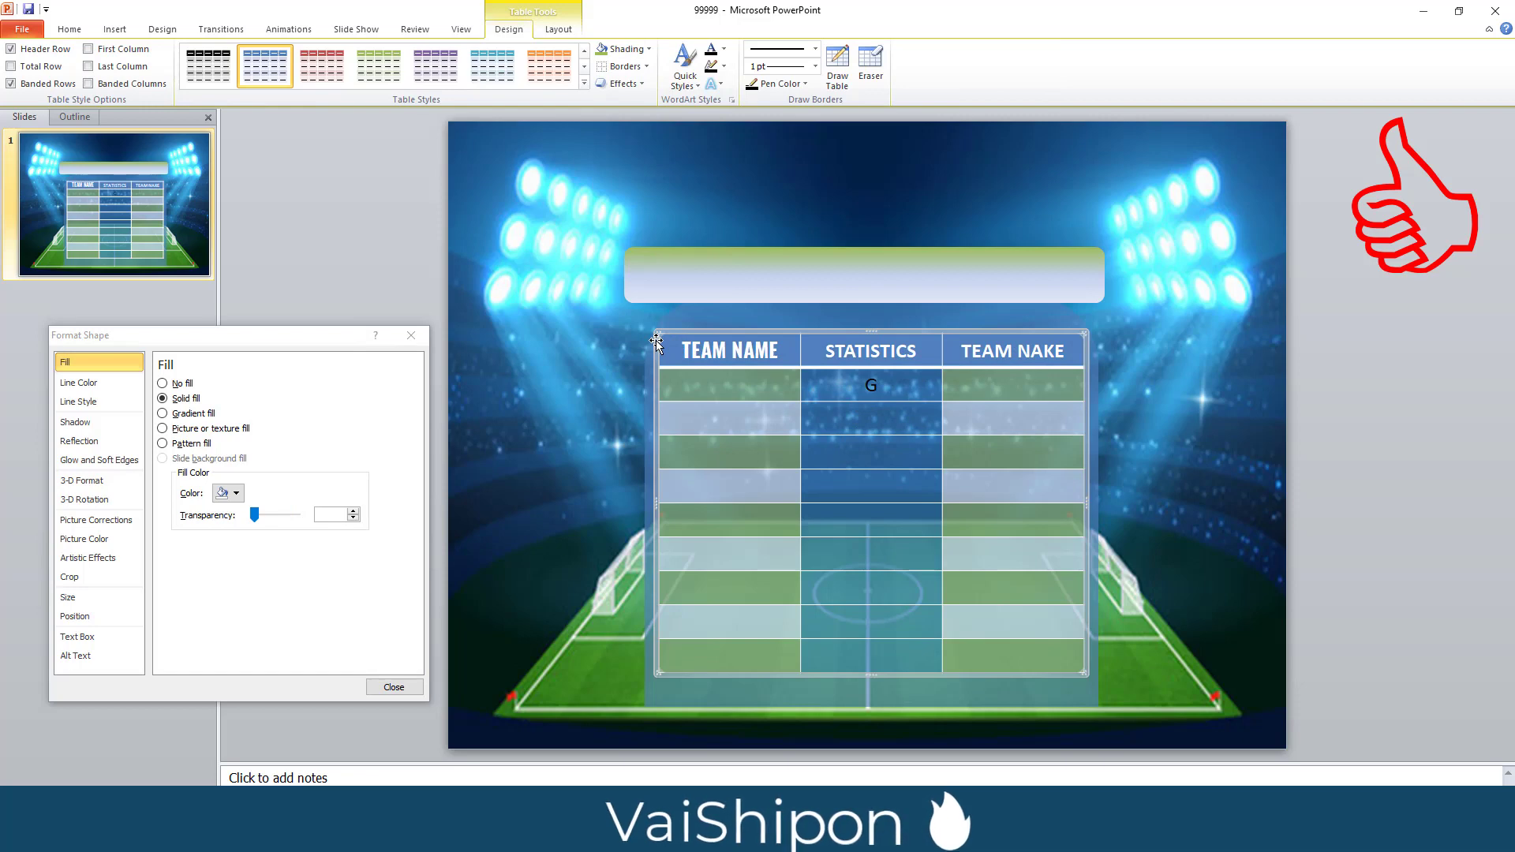
pyautogui.click(723, 49)
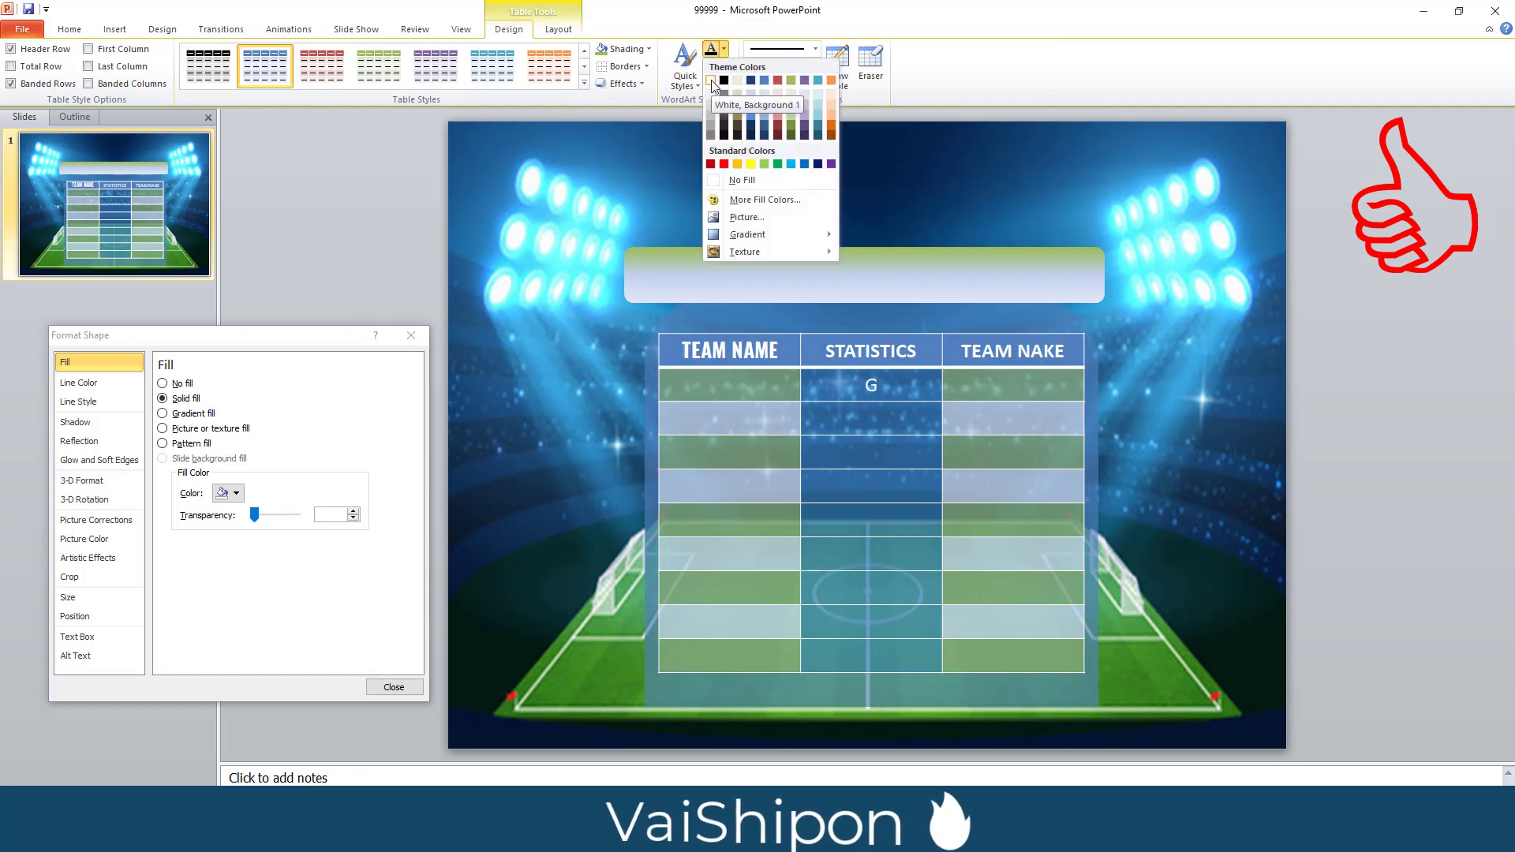
pyautogui.click(711, 80)
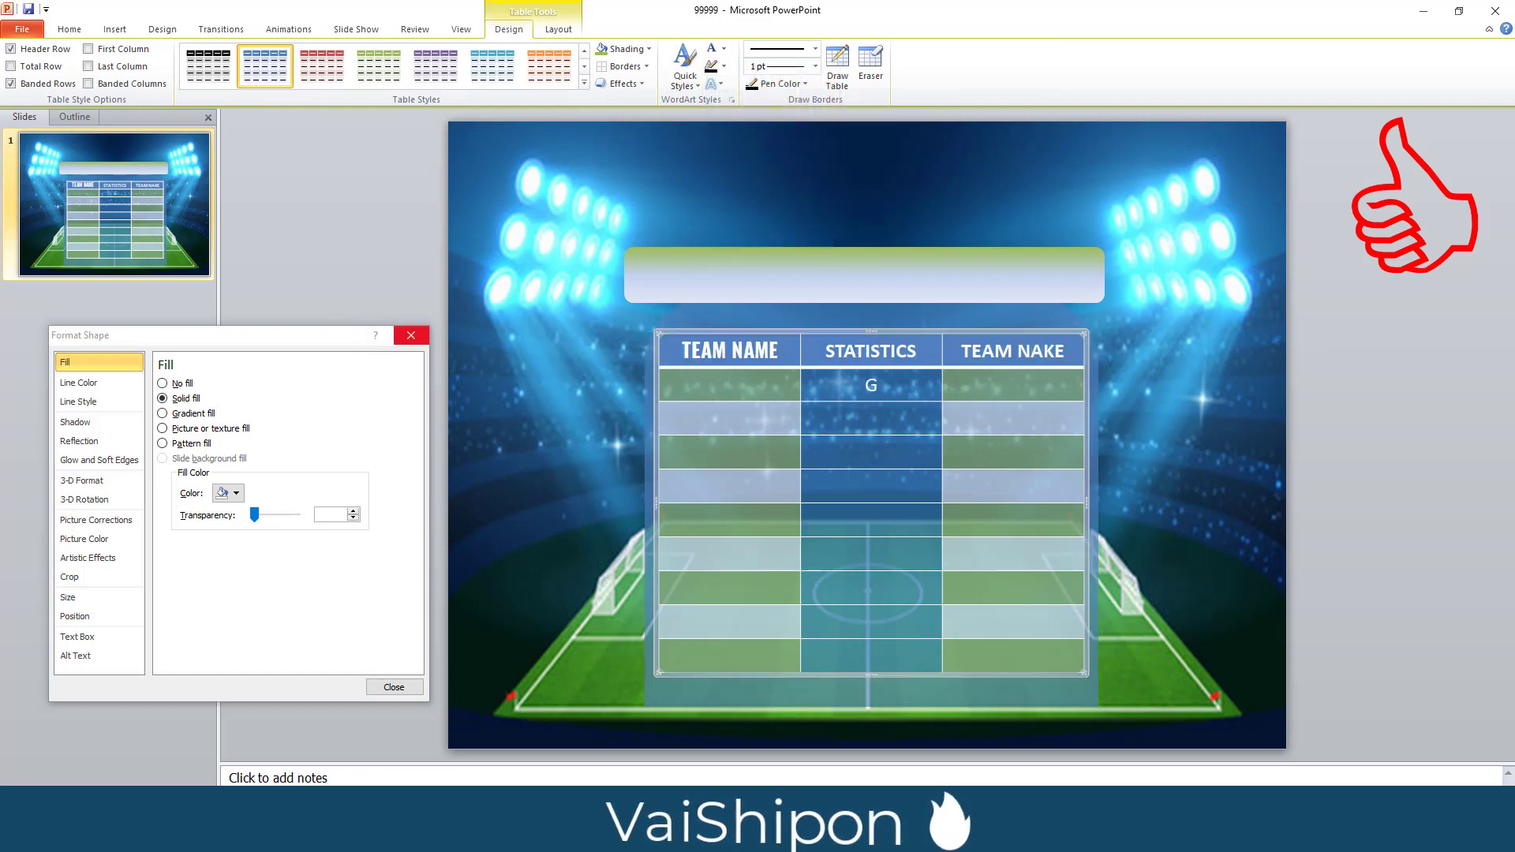
# Type GOALS, CORNERS, PENALTY and YOUR TEX down the STATISTICS column
pyautogui.click(899, 384)
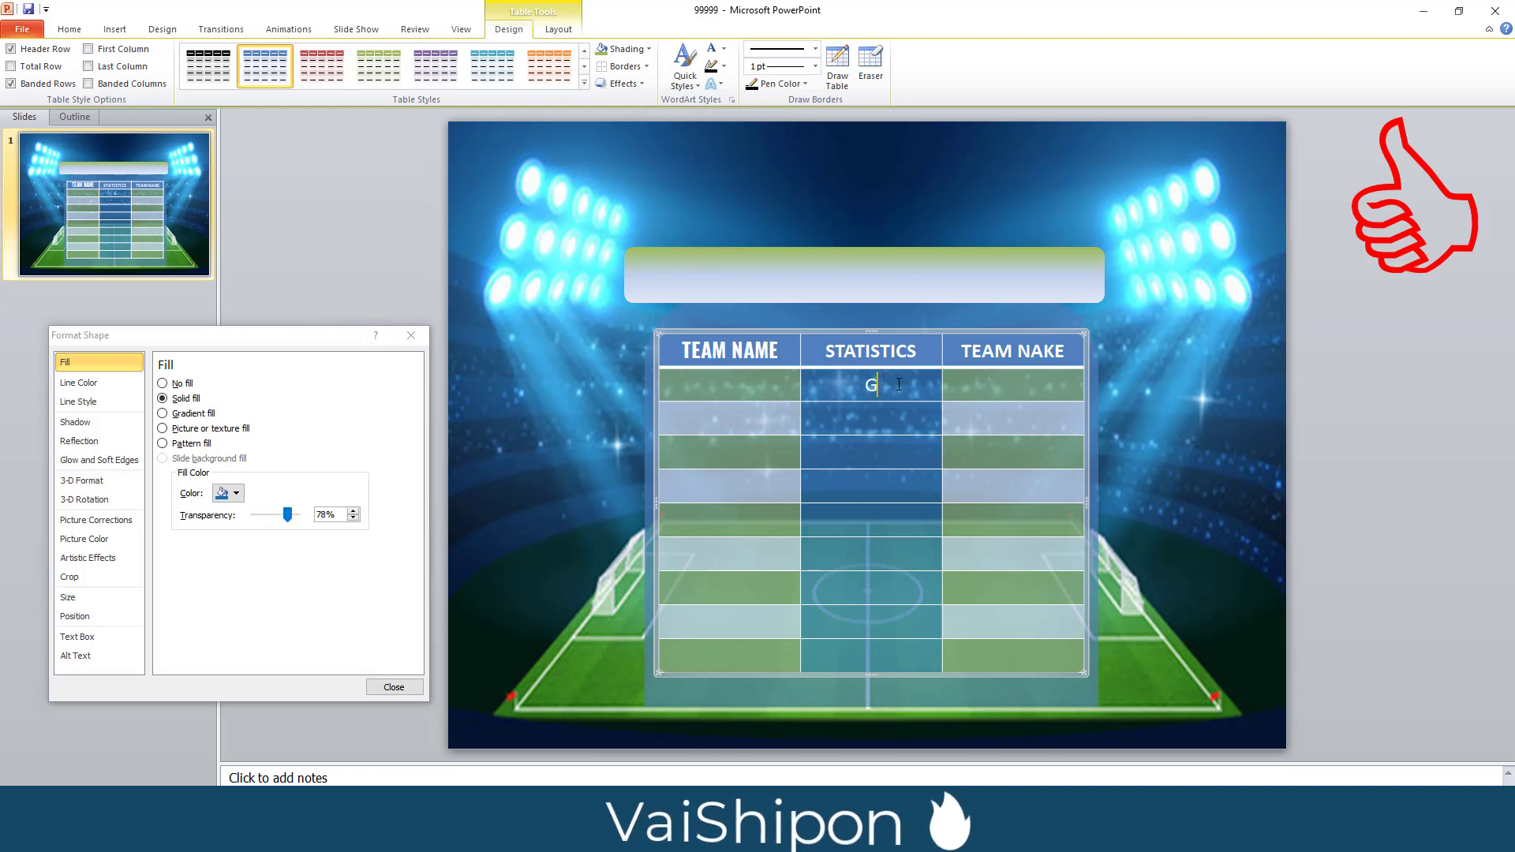
pyautogui.write('GOALS')
pyautogui.write('CORNER')
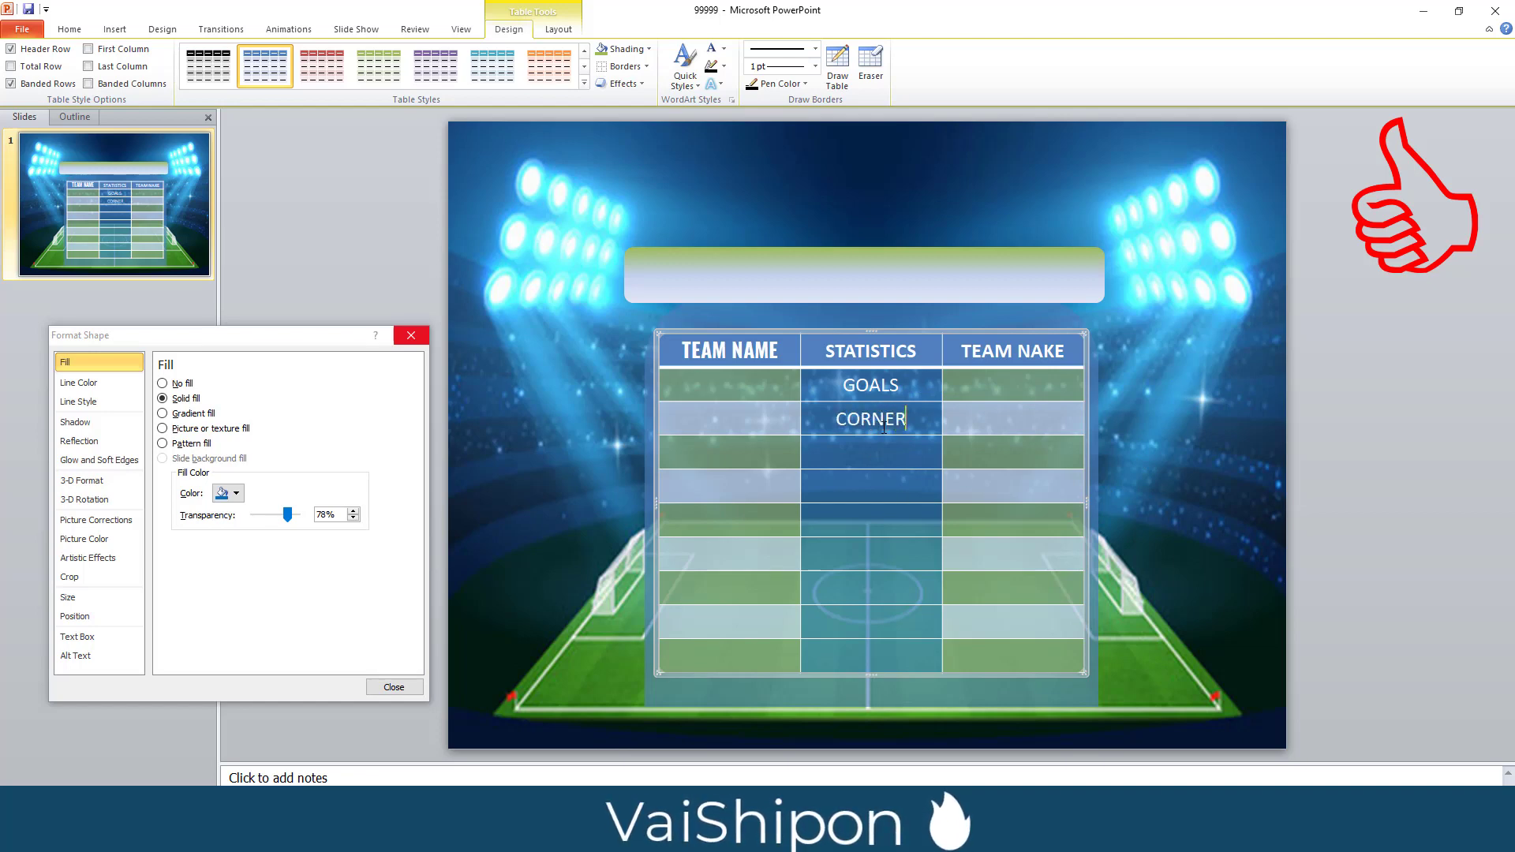
pyautogui.write('S')
pyautogui.write('PENA')
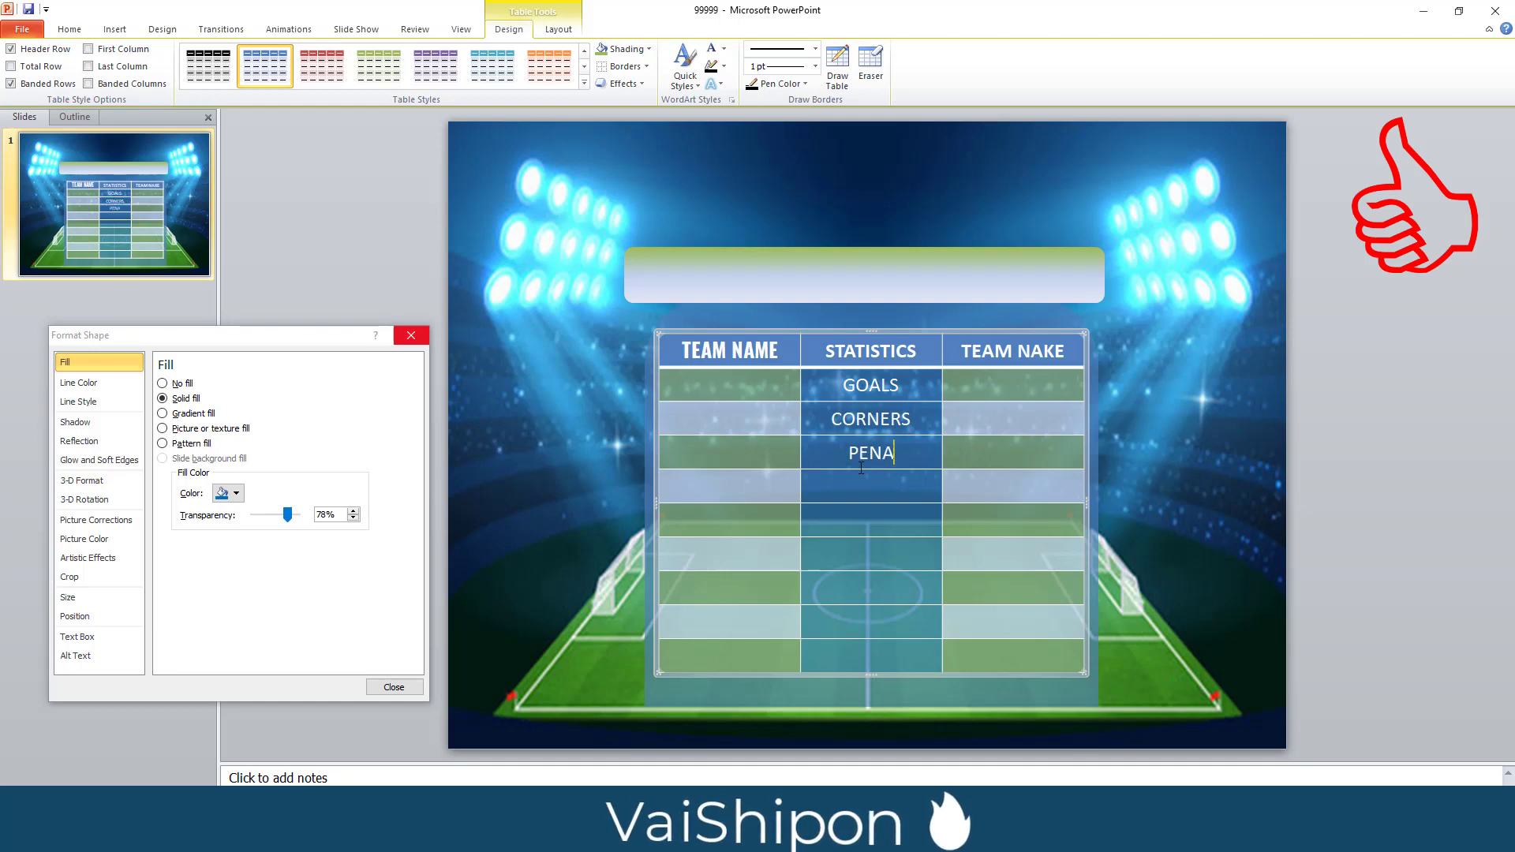
pyautogui.write('LTY')
pyautogui.click(850, 494)
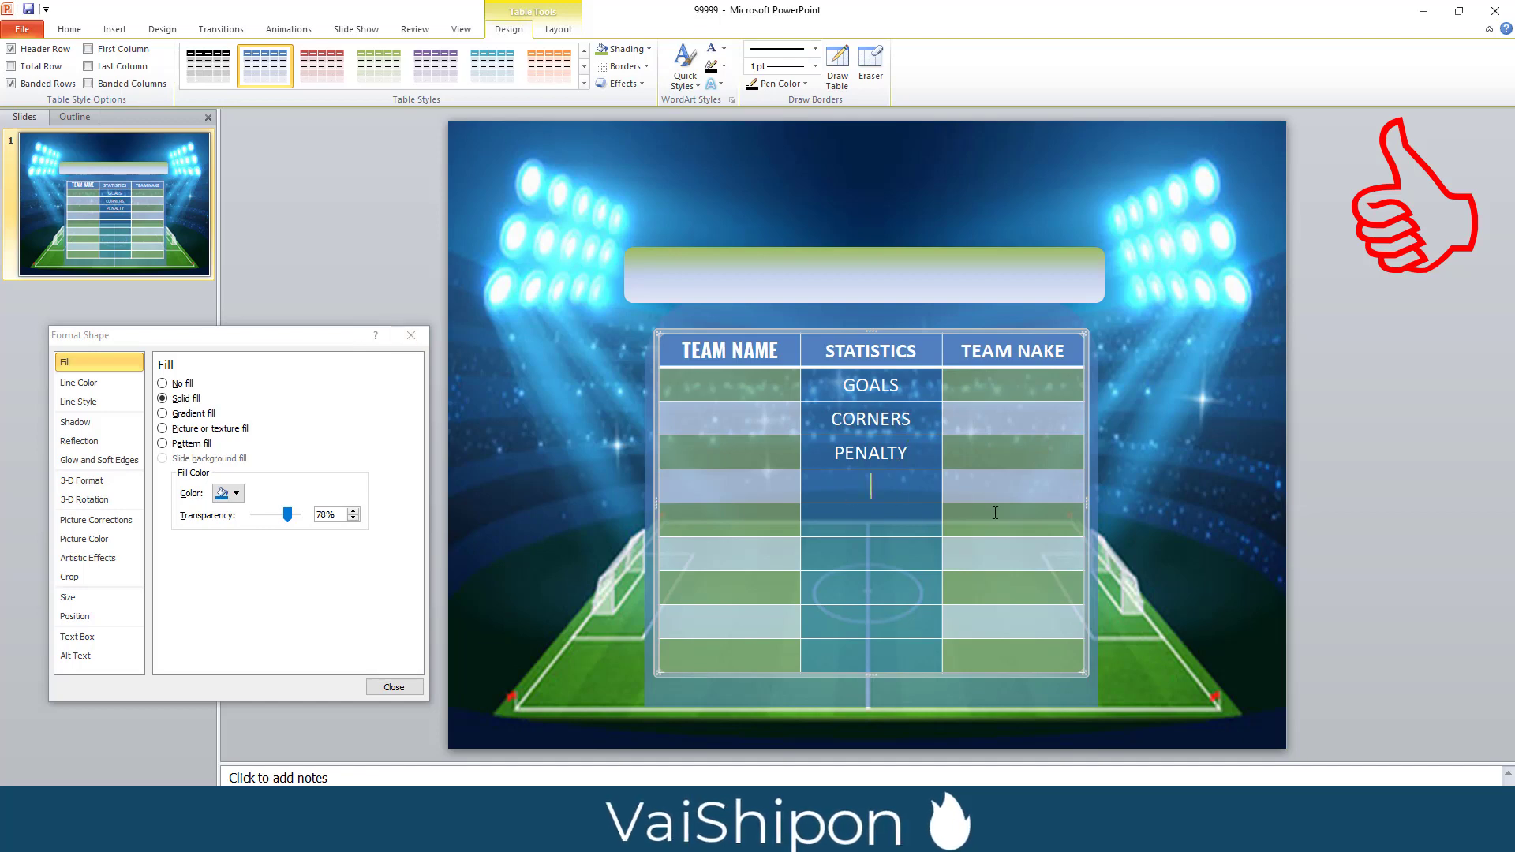
pyautogui.write('YOUR TEX')
pyautogui.click(855, 452)
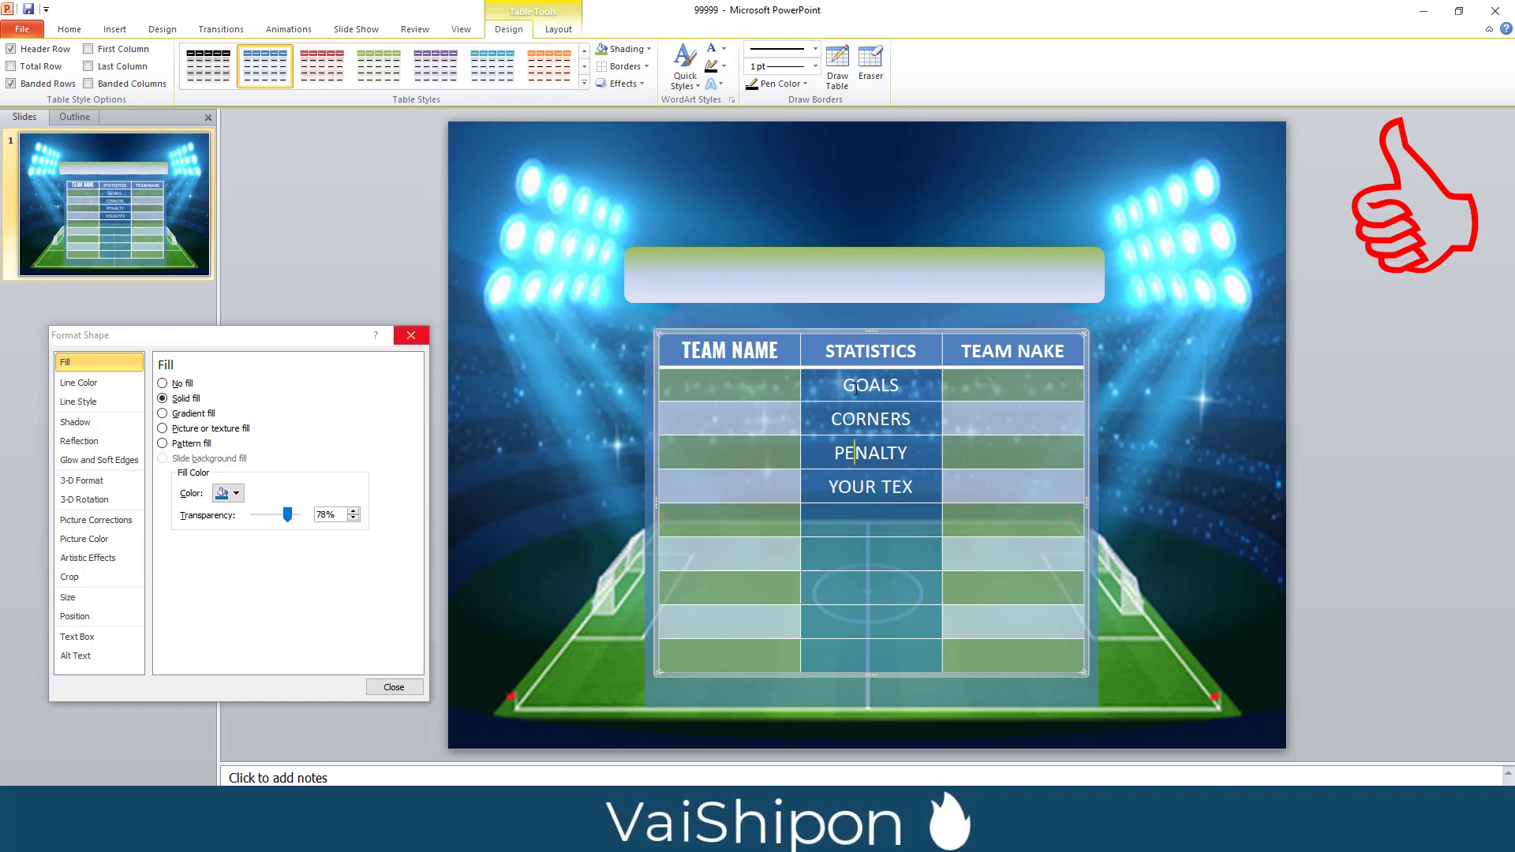
pyautogui.click(659, 339)
pyautogui.moveTo(912, 485); pyautogui.dragTo(834, 378)
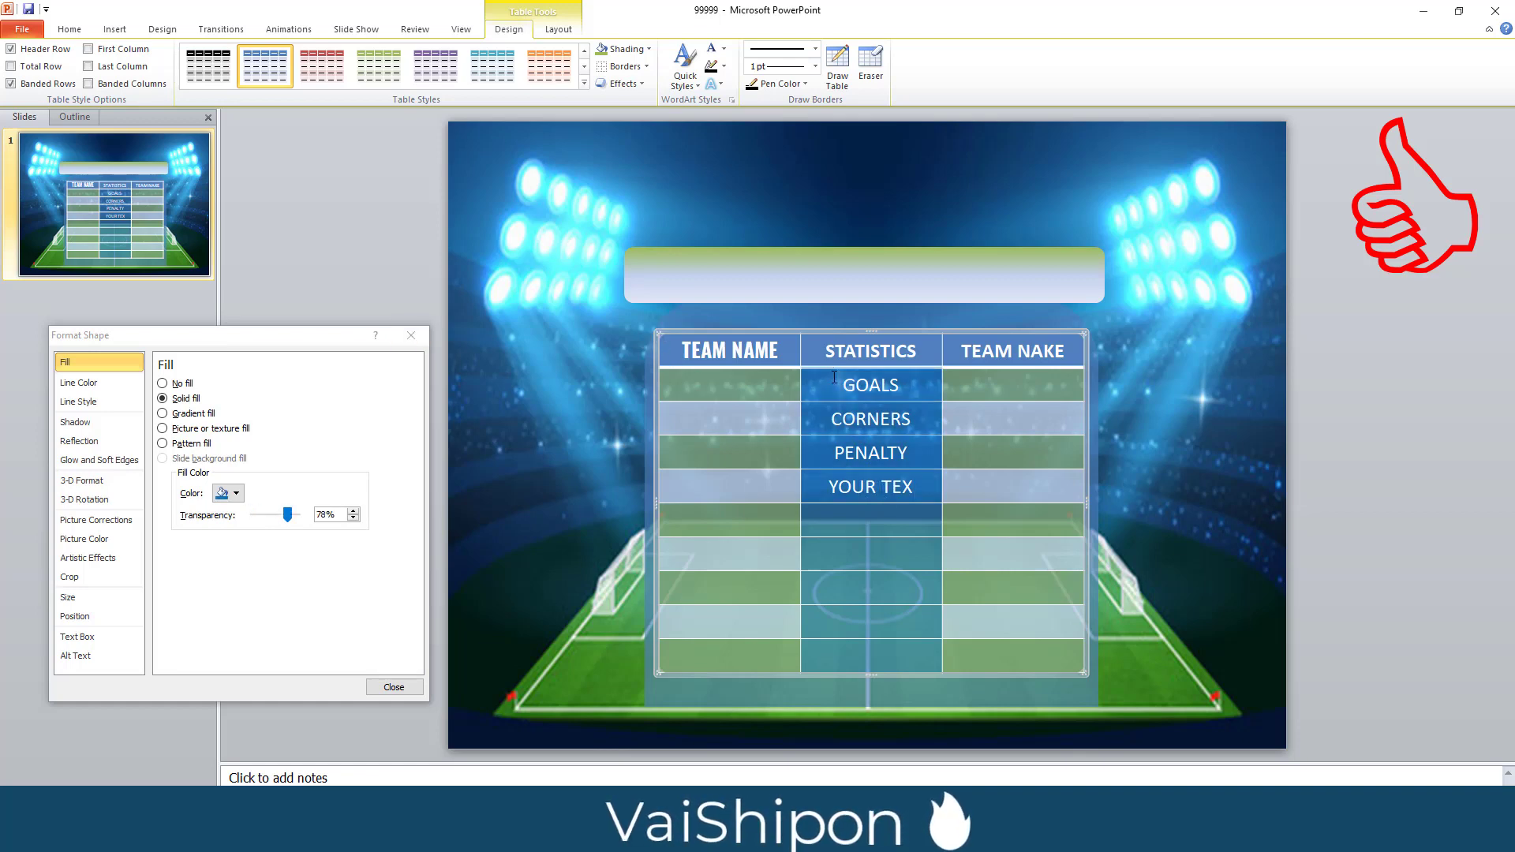
# Make the table's statistics labels bold
pyautogui.click(659, 332)
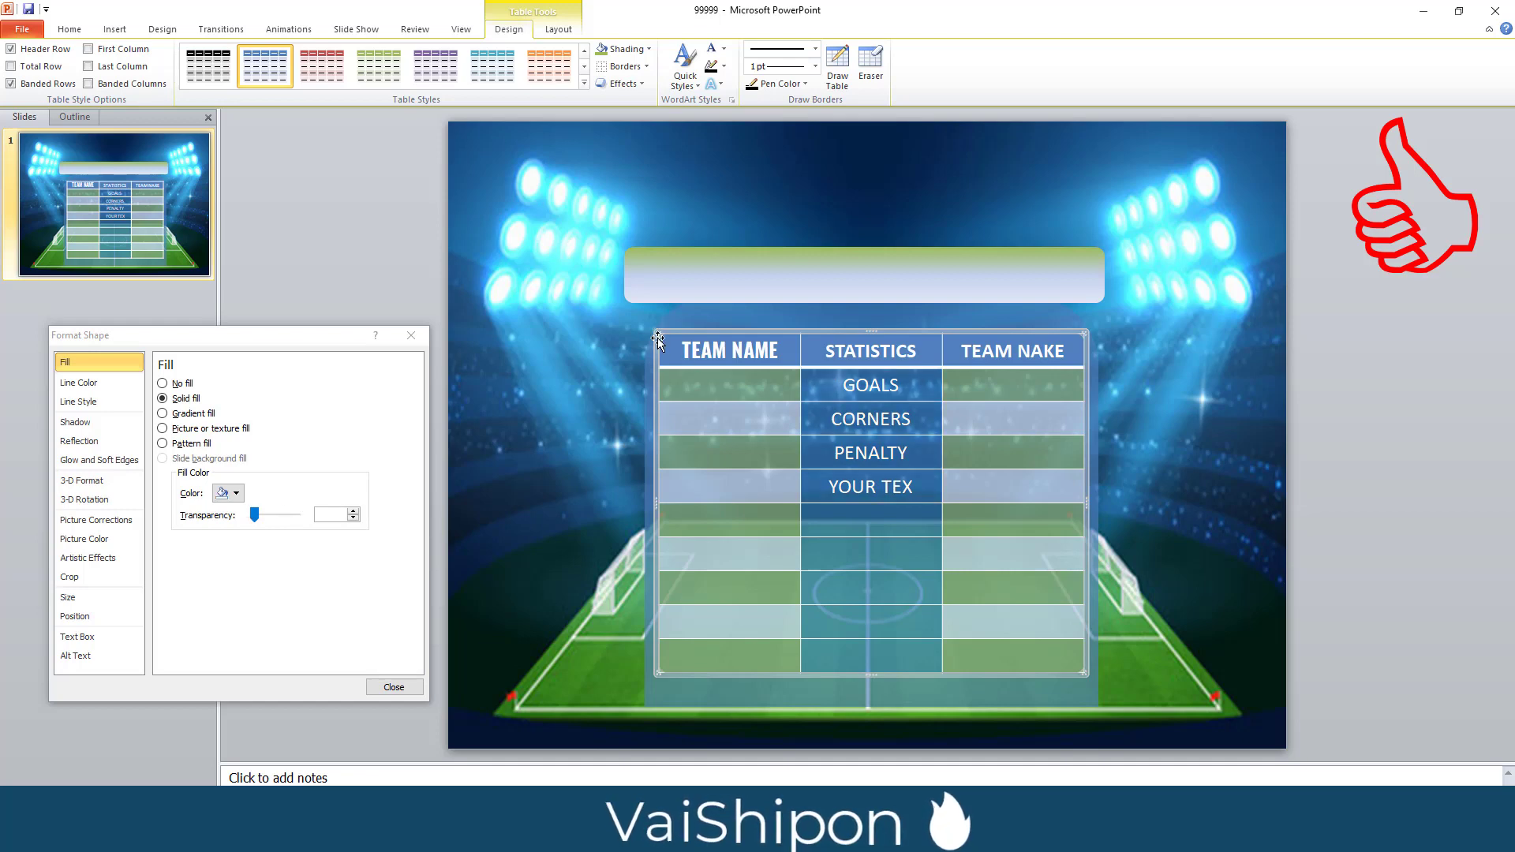
pyautogui.click(1268, 421)
pyautogui.click(658, 339)
pyautogui.hotkey('ctrl', 'b')
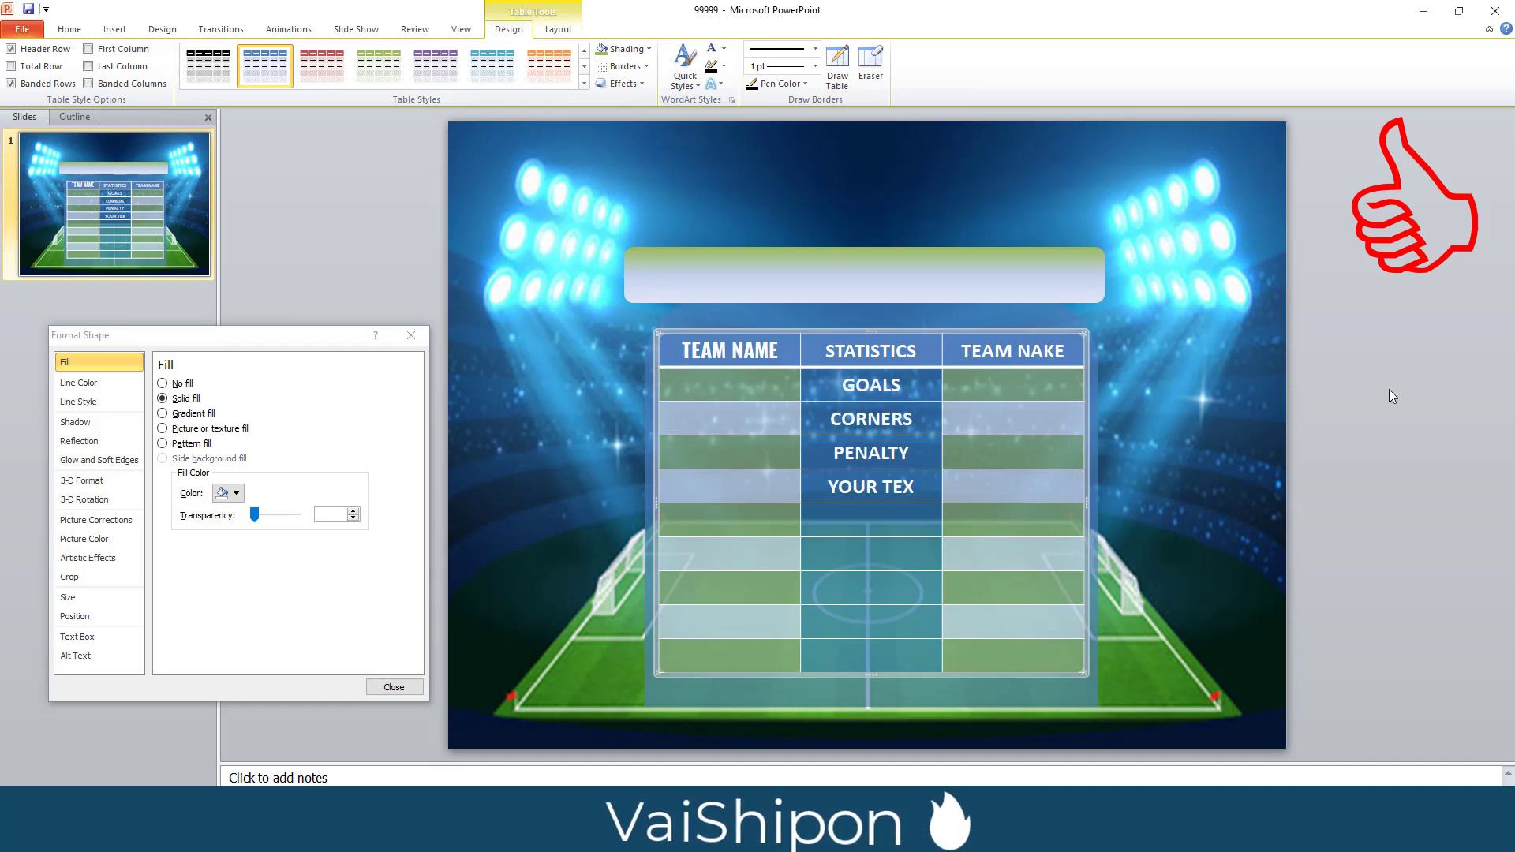
pyautogui.click(1369, 408)
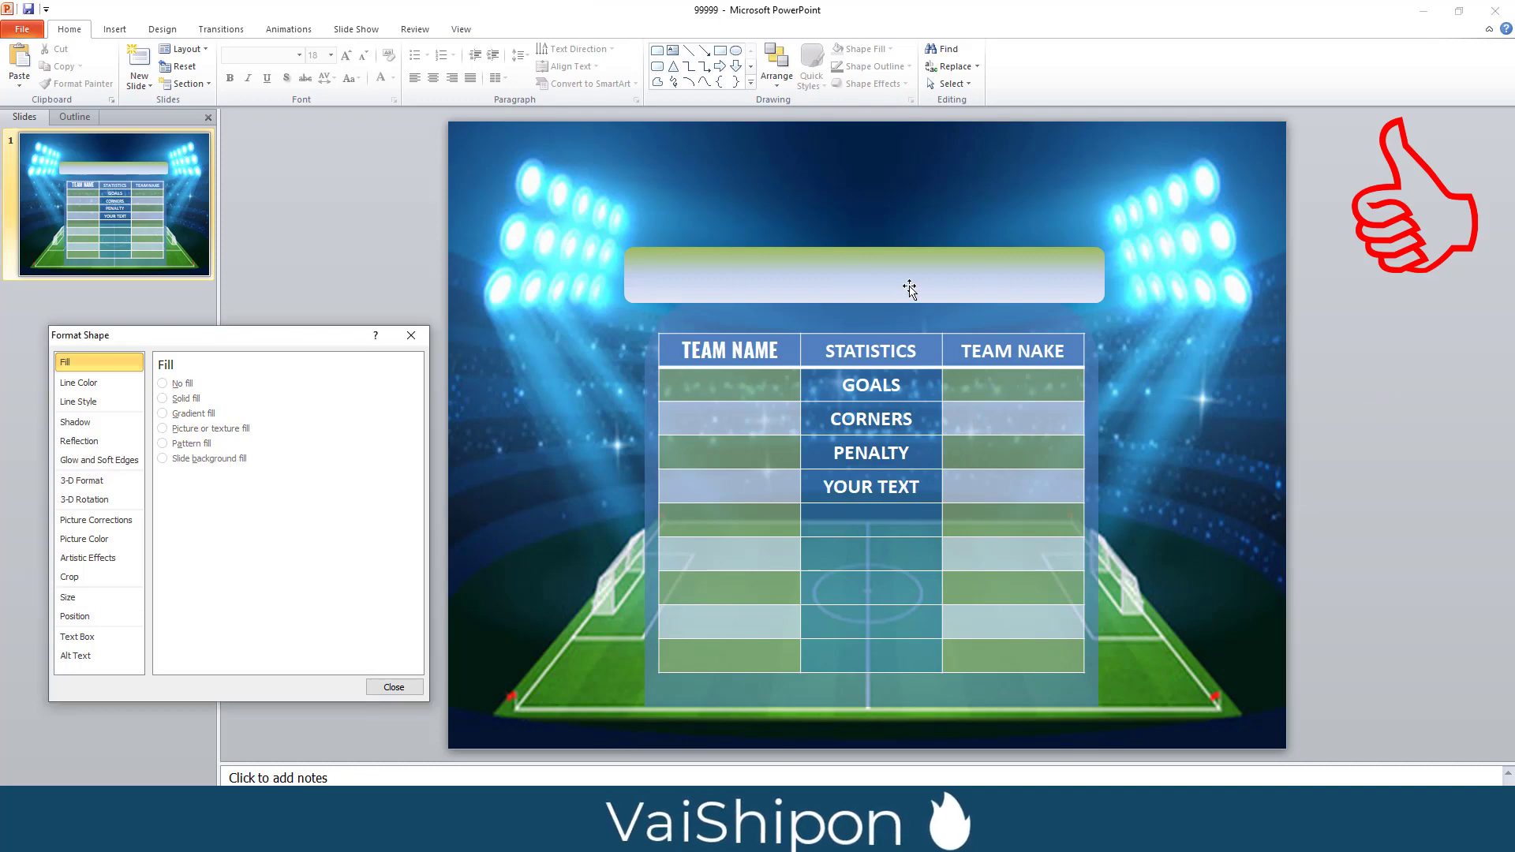
# Draw a Snip and Round Single Corner Rectangle tab at the title bar's left end
pyautogui.click(110, 32)
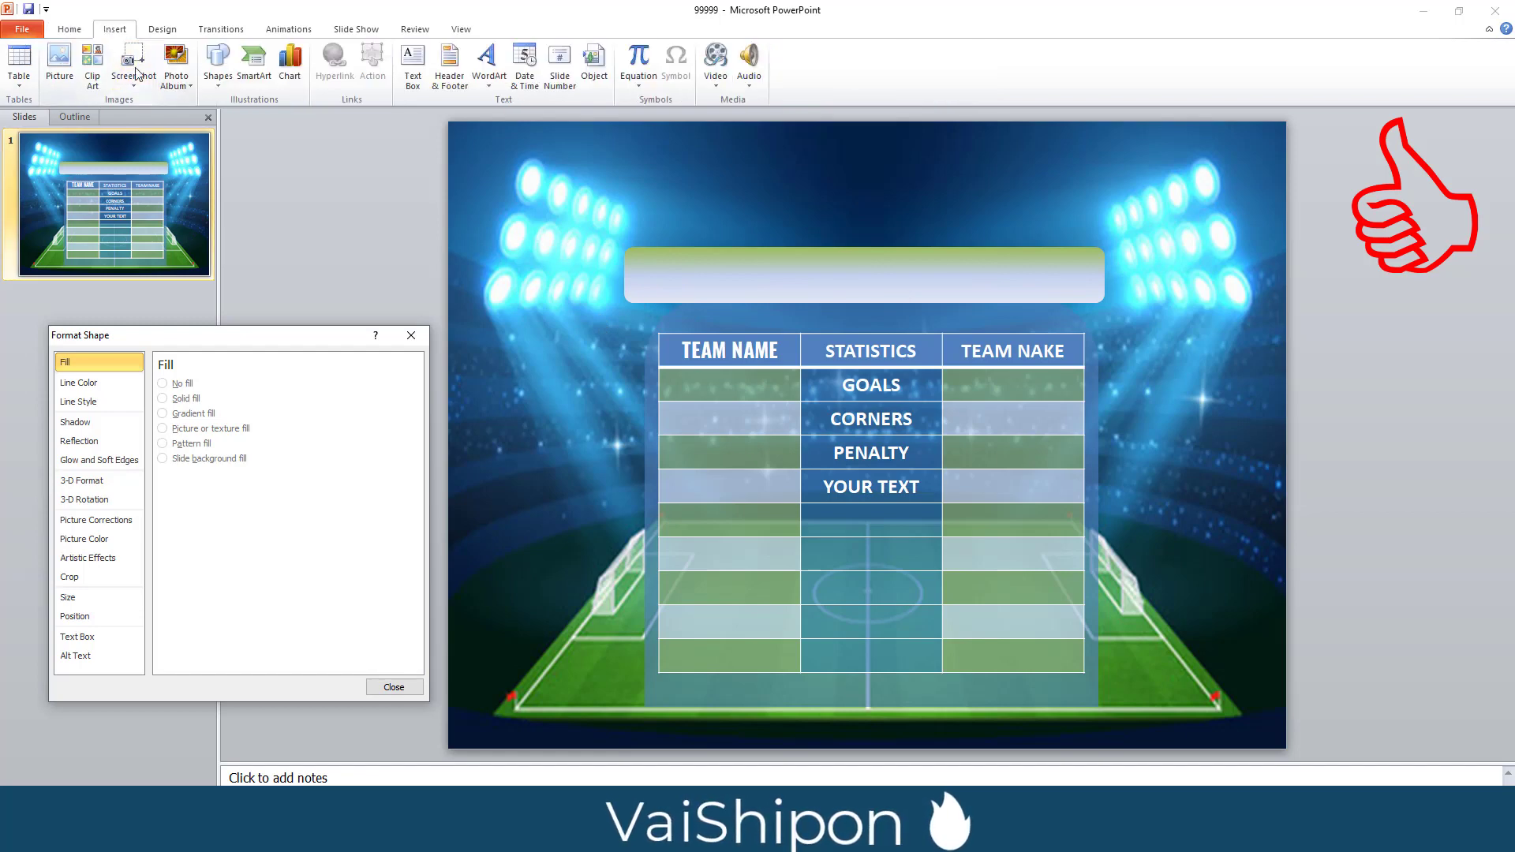
pyautogui.click(221, 78)
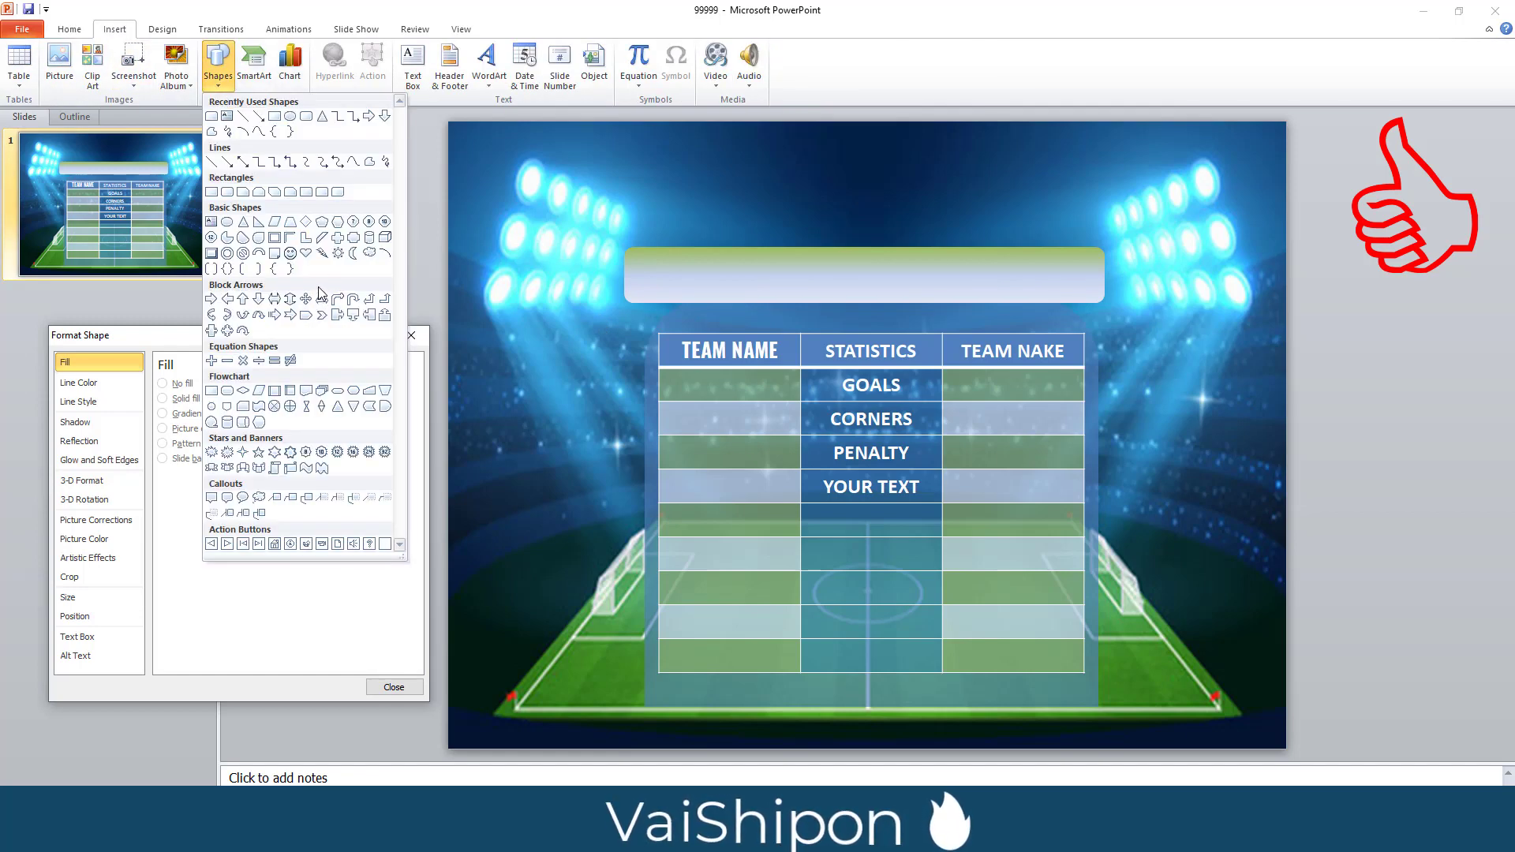
pyautogui.click(291, 193)
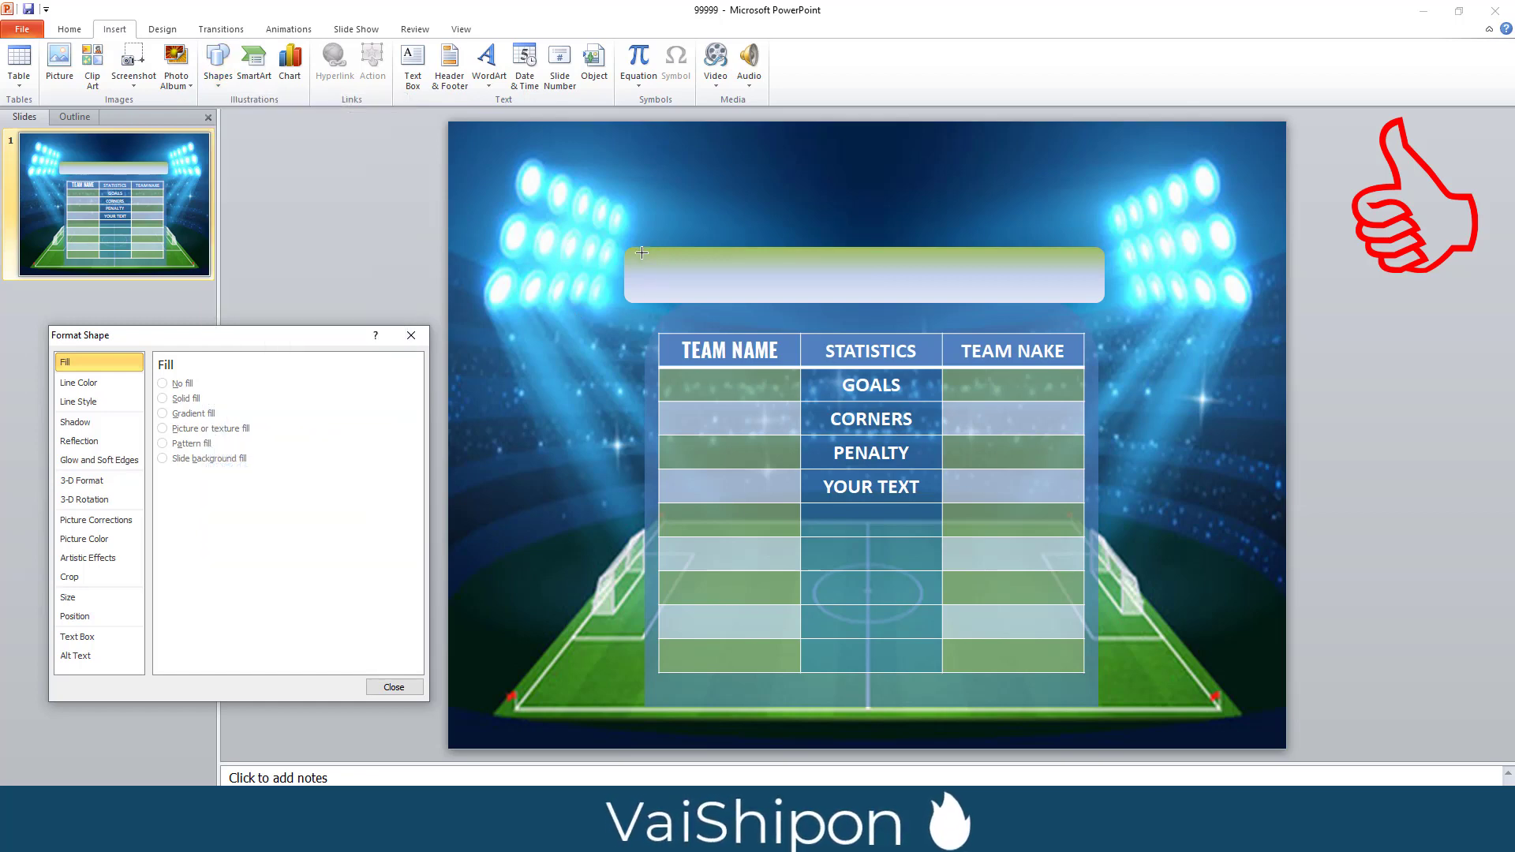
pyautogui.moveTo(642, 253)
pyautogui.mouseDown()
pyautogui.moveTo(714, 302)
pyautogui.moveTo(744, 297)
pyautogui.mouseUp()
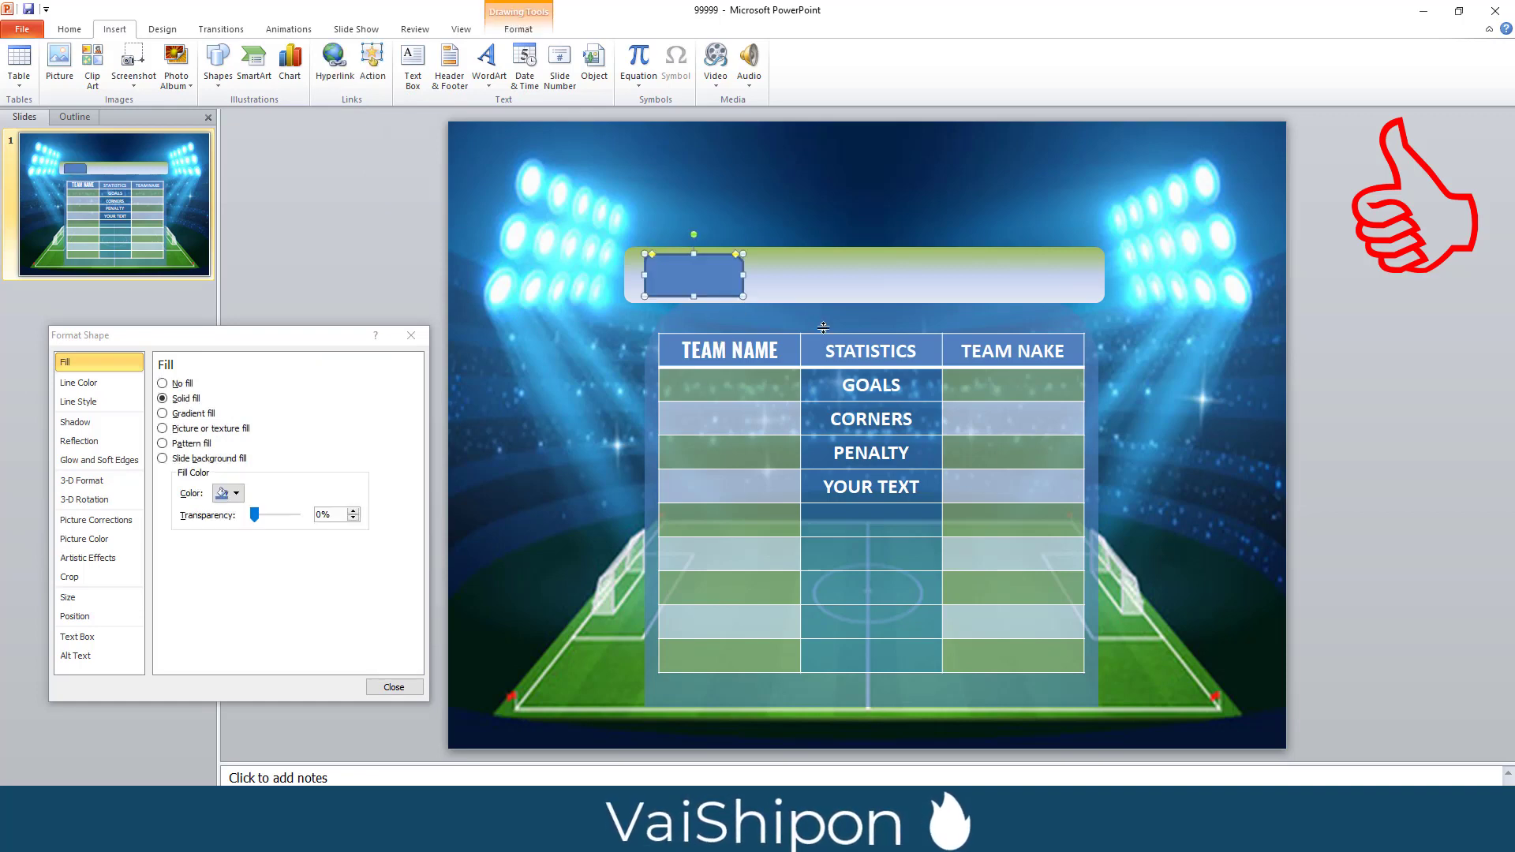
pyautogui.click(1351, 273)
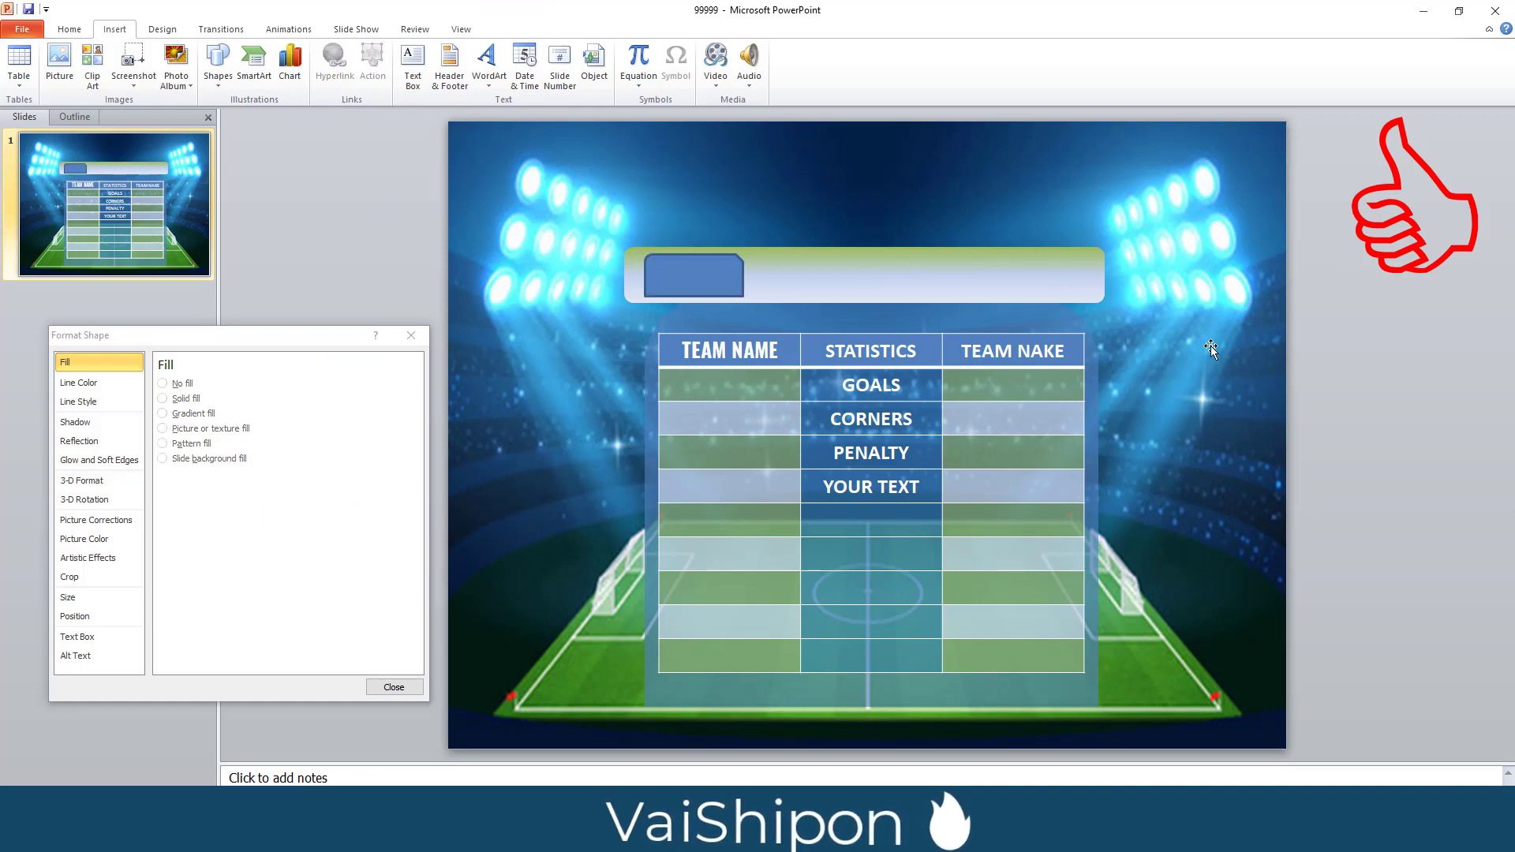
pyautogui.click(698, 283)
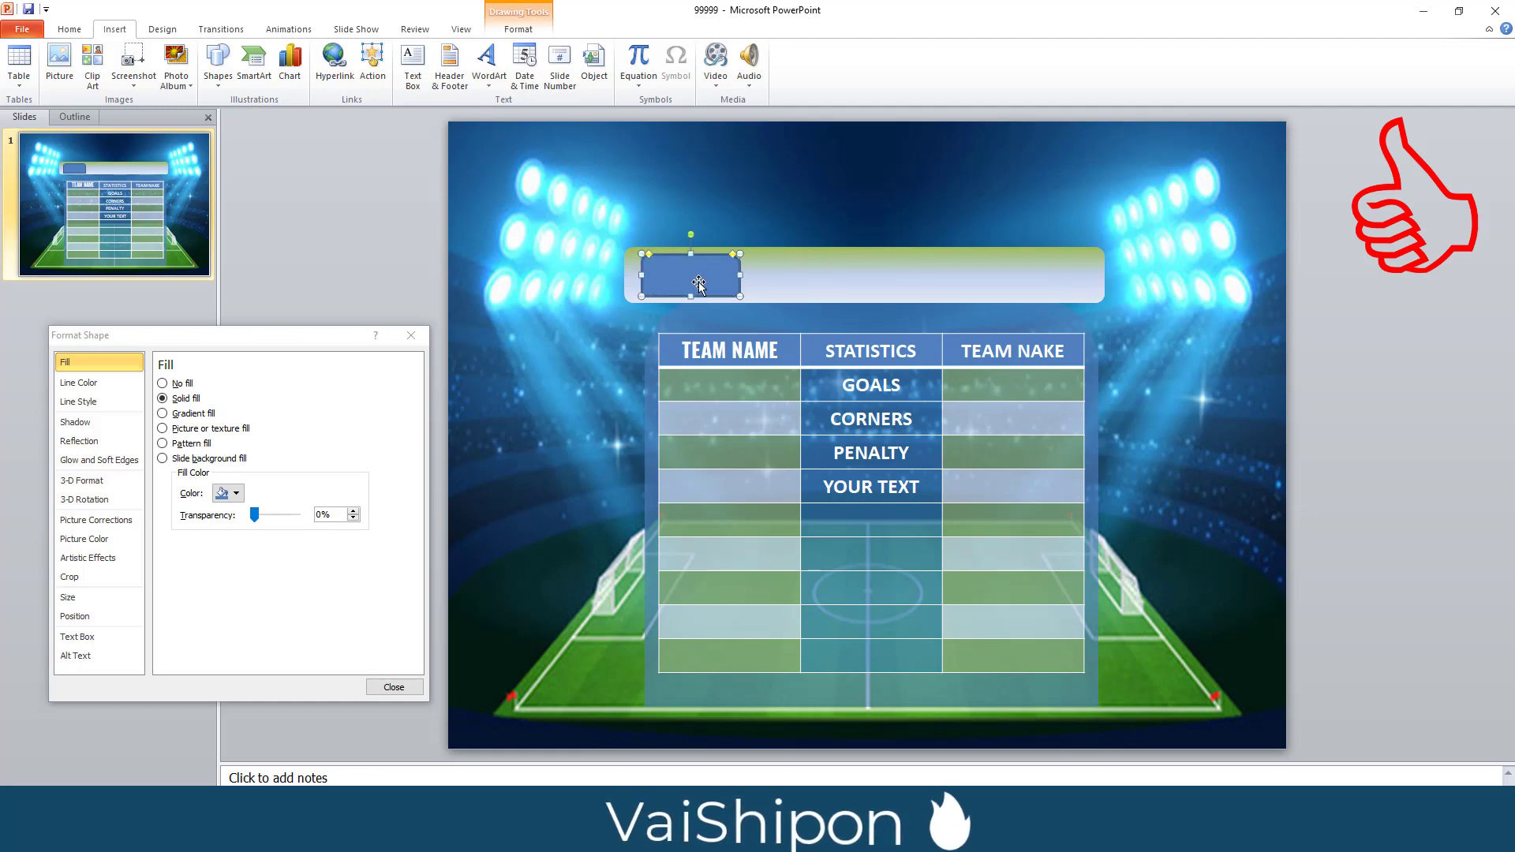
pyautogui.click(1300, 339)
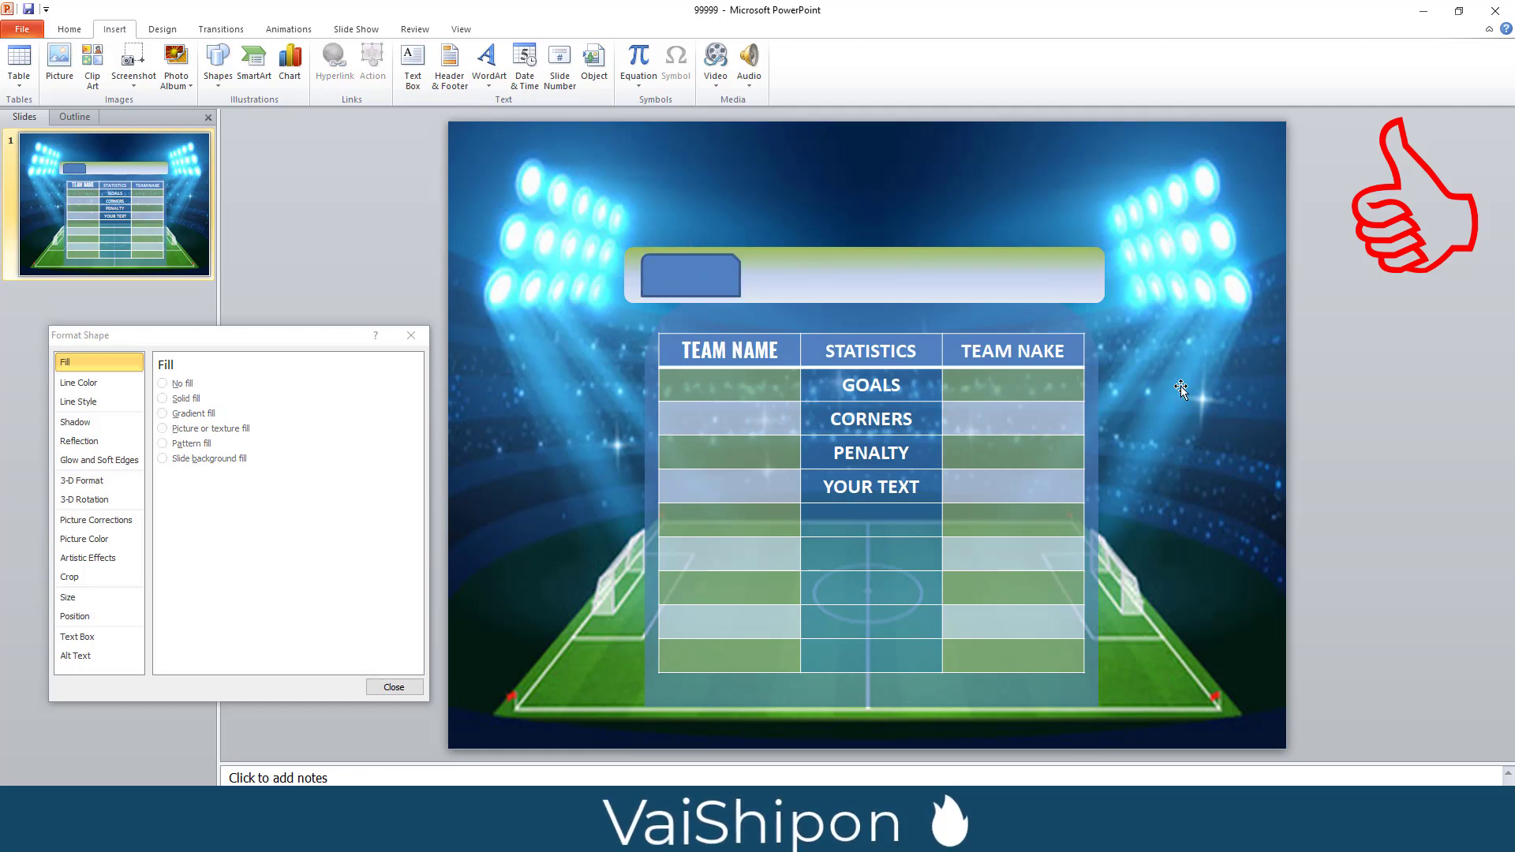
pyautogui.click(672, 281)
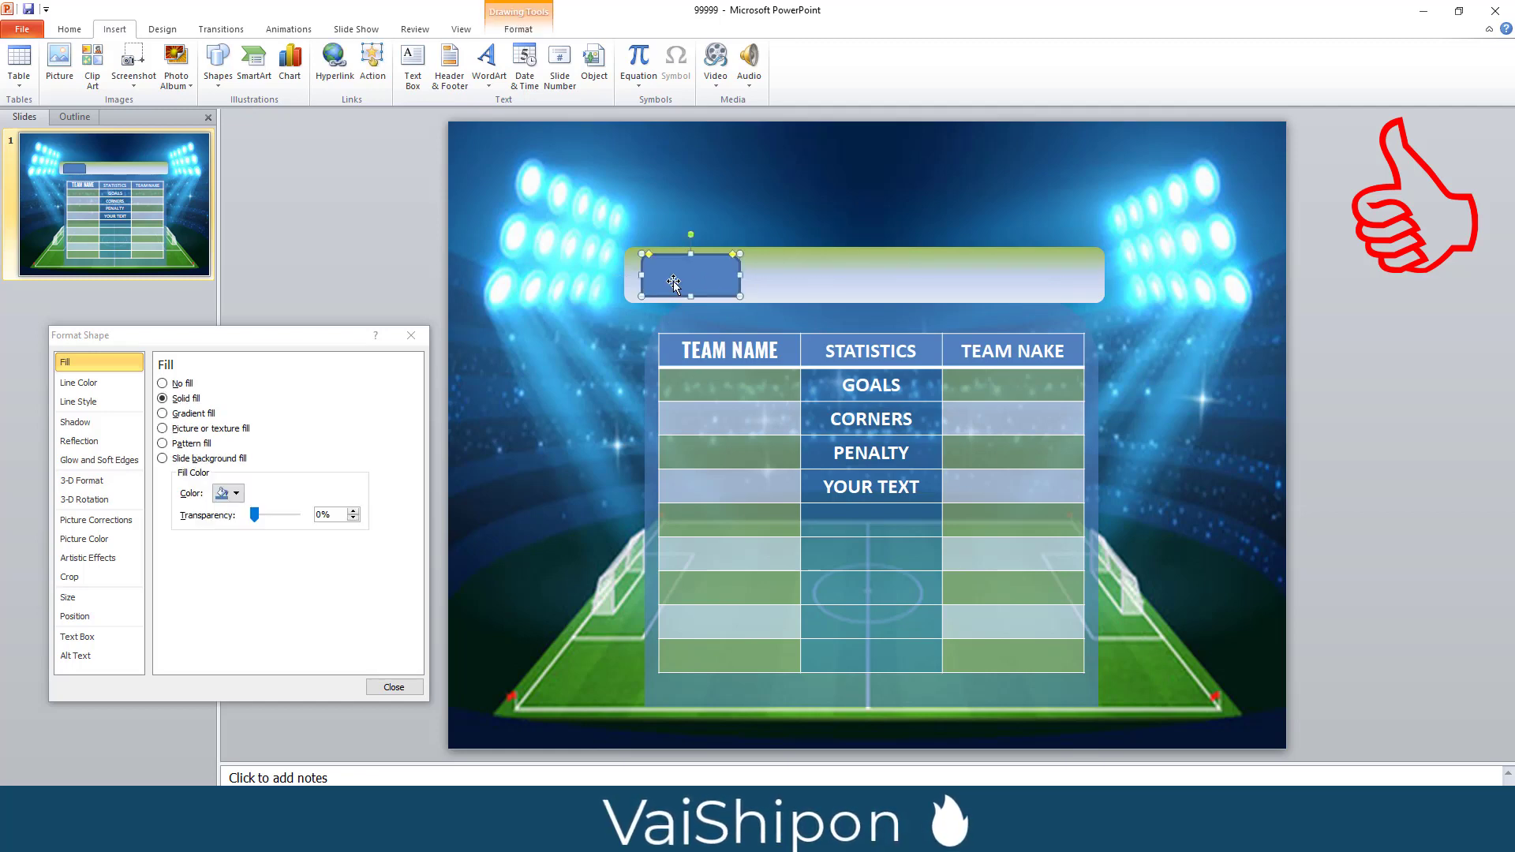
# Remove the tab's outline and copy it to the title bar's right end
pyautogui.click(519, 30)
pyautogui.click(601, 68)
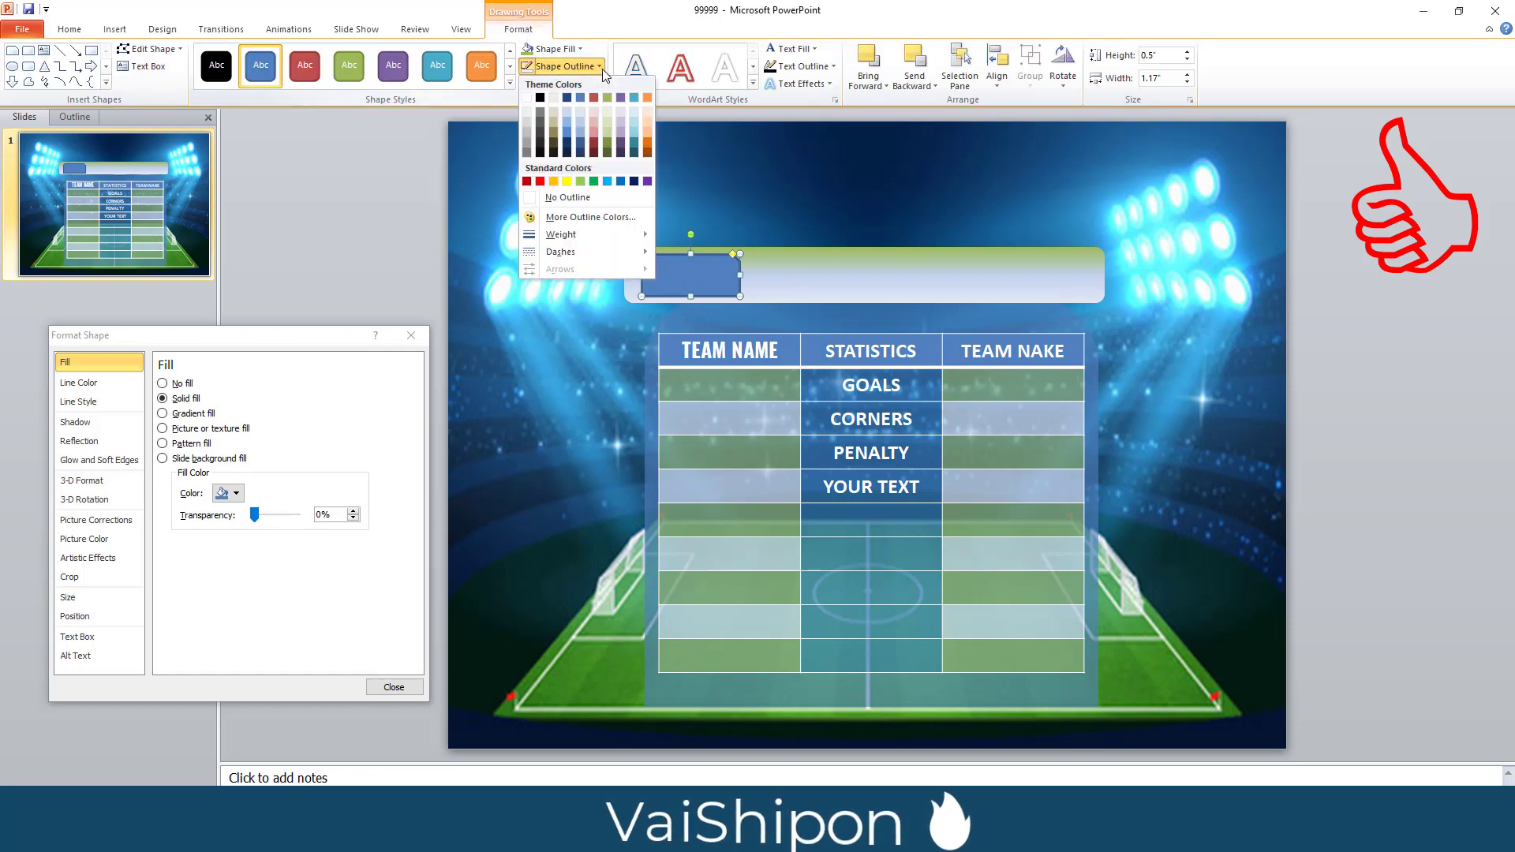
pyautogui.click(557, 199)
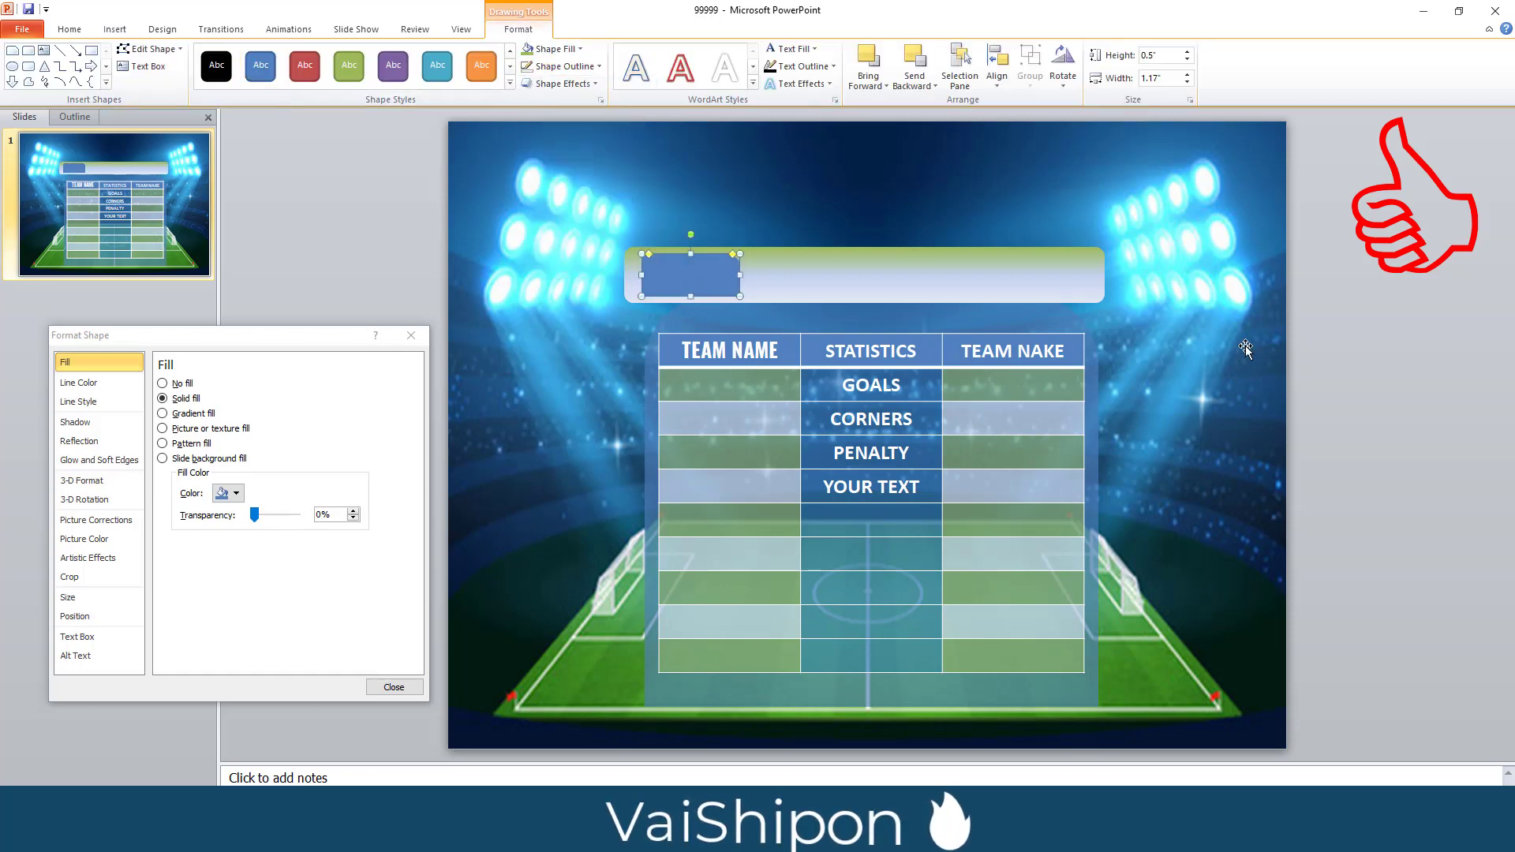
pyautogui.click(1245, 348)
pyautogui.click(703, 282)
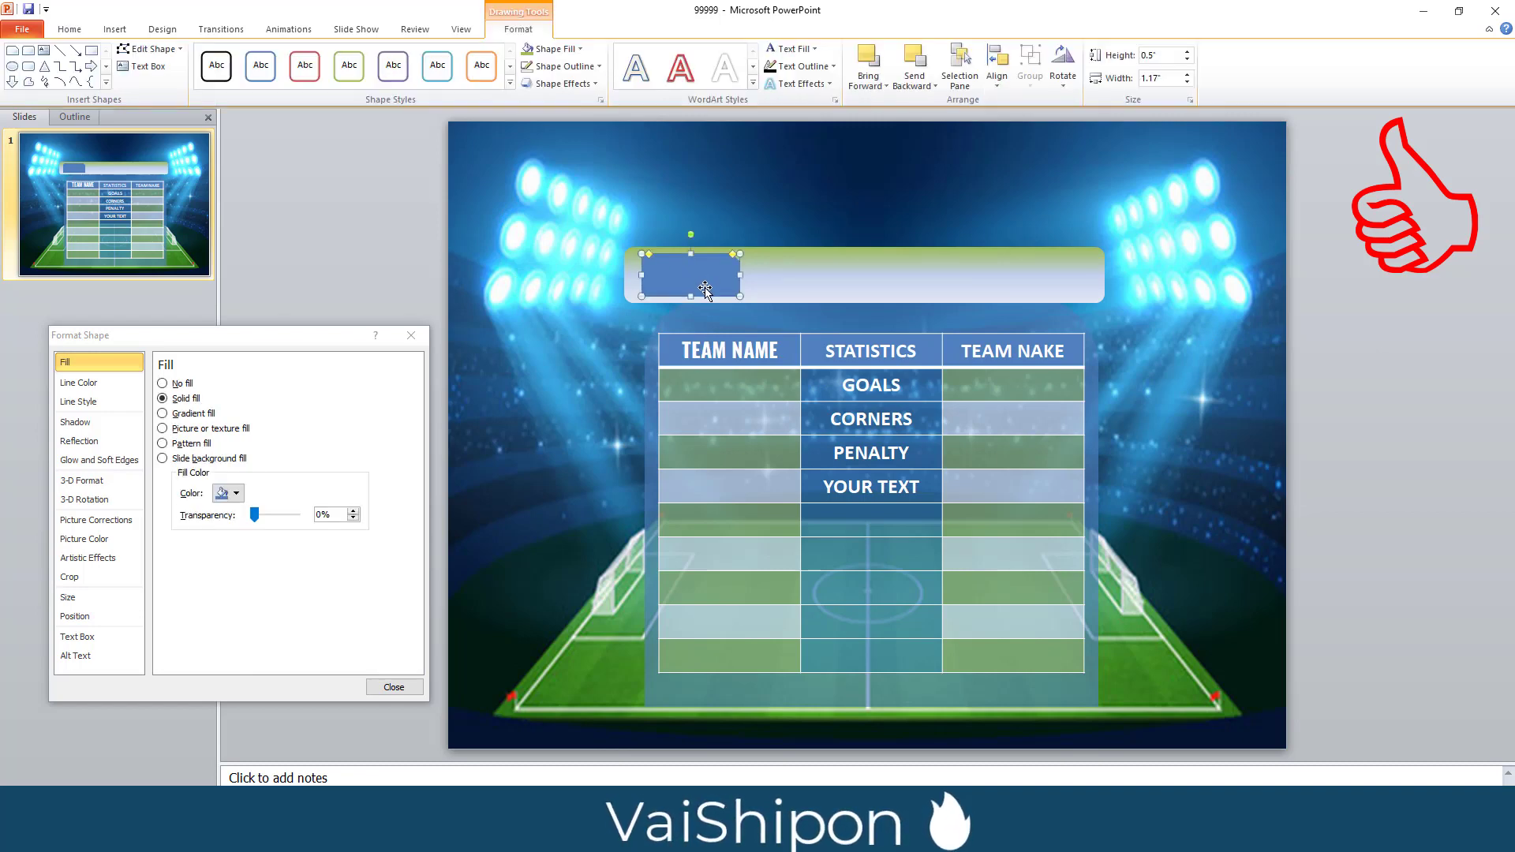
pyautogui.moveTo(704, 282); pyautogui.dragTo(1050, 269)
pyautogui.click(1408, 342)
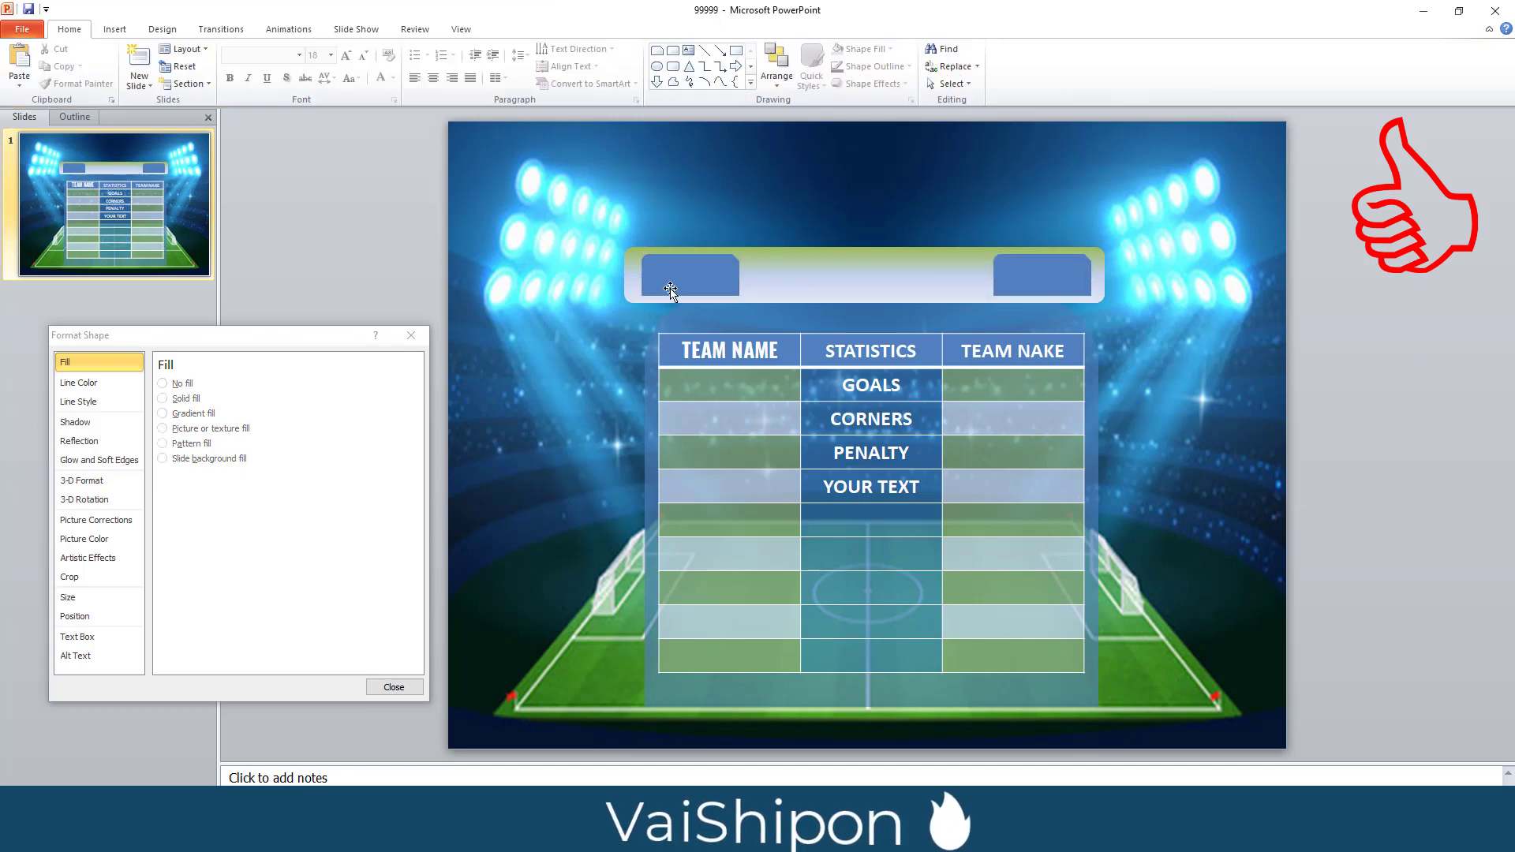
# Check the gradient title bar's alignment by nudging it right and back left
pyautogui.click(670, 291)
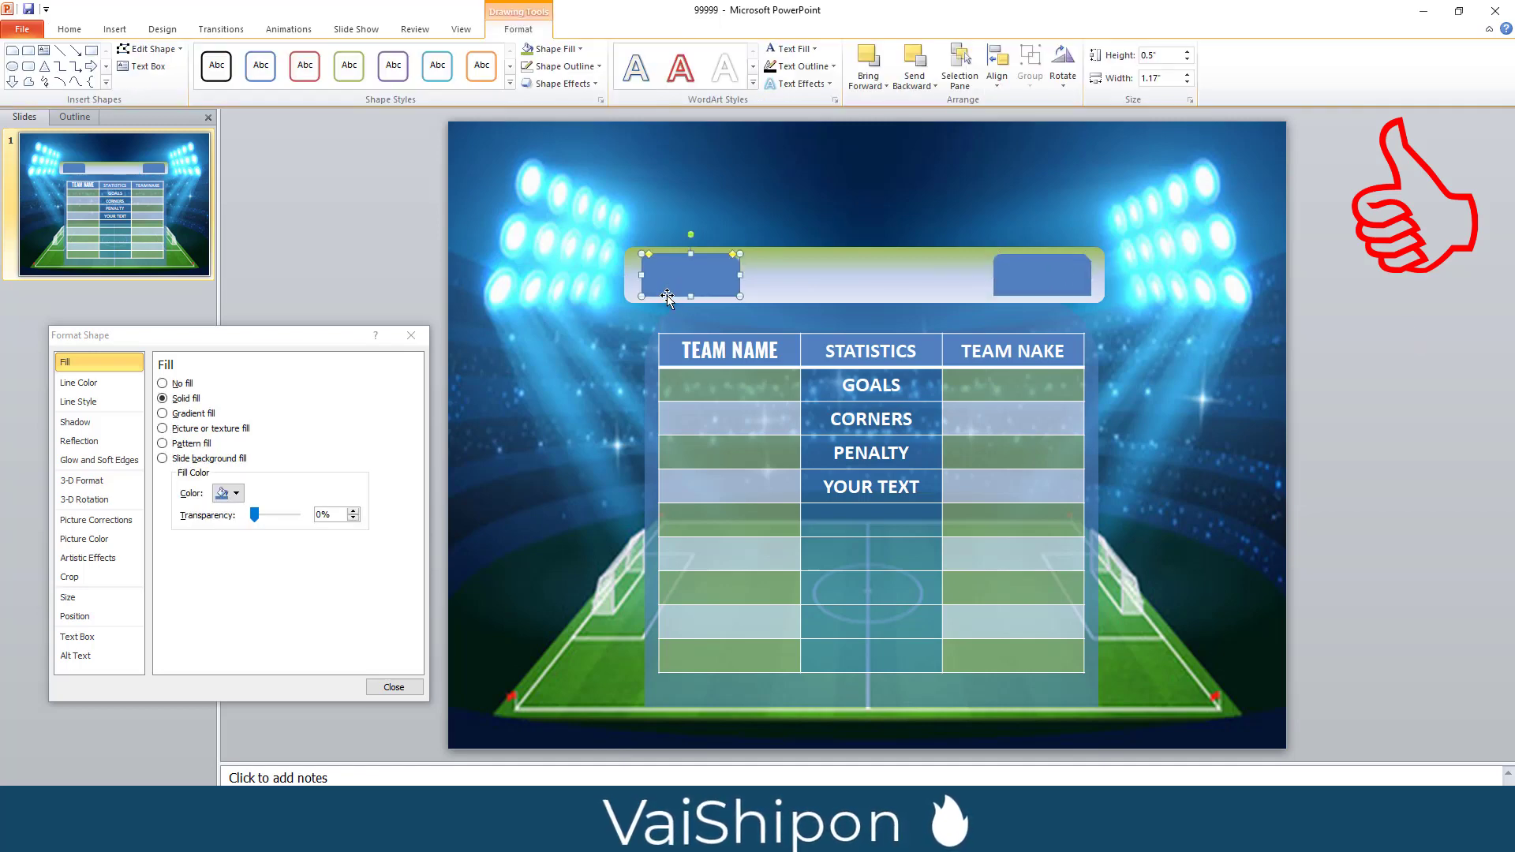
pyautogui.click(900, 290)
pyautogui.press('Right')
pyautogui.press('Right')
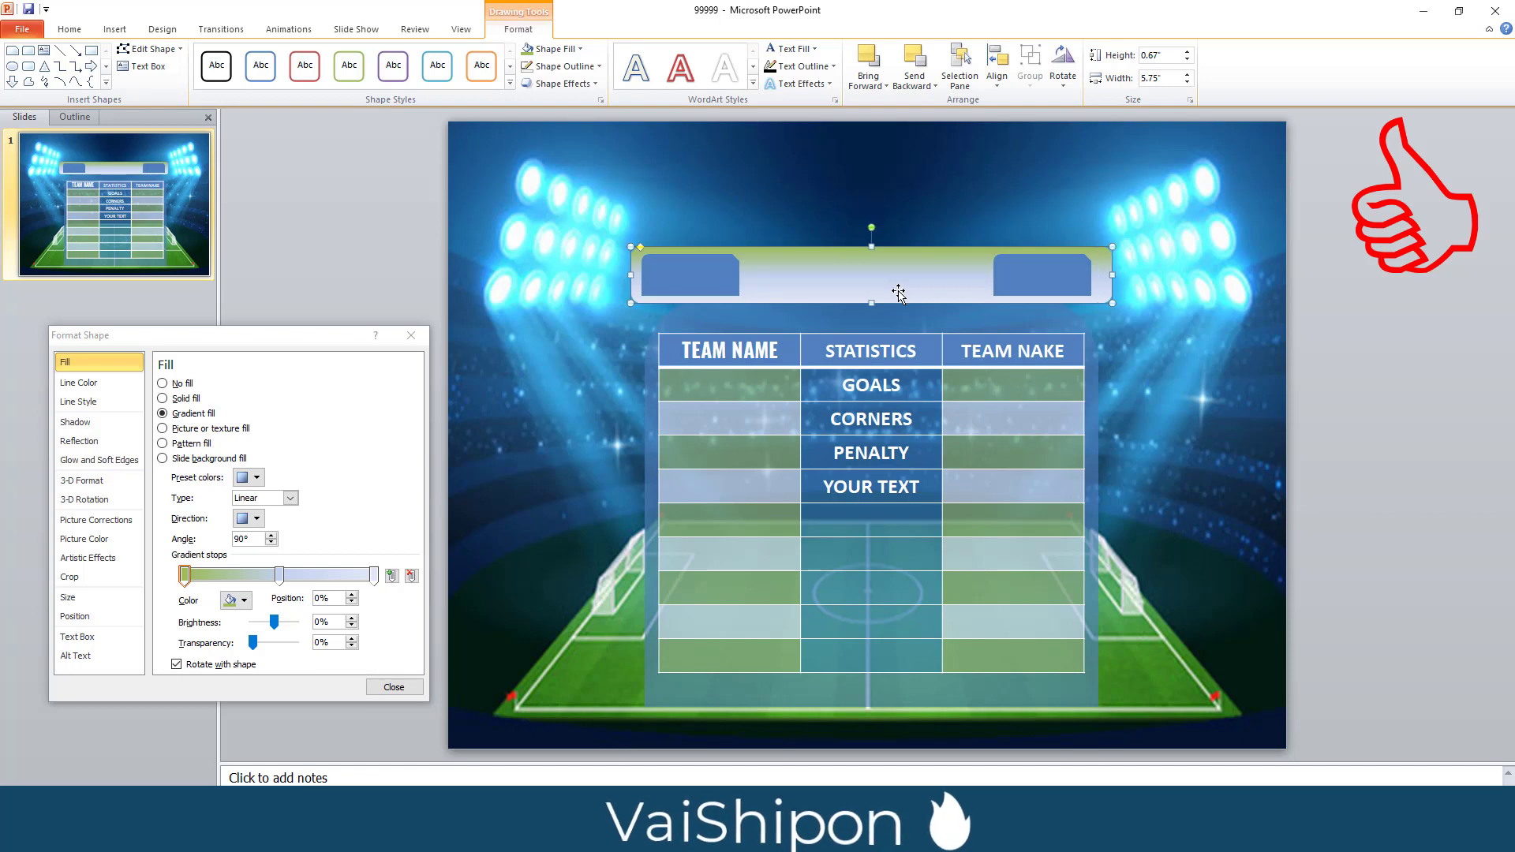
pyautogui.press('Left')
pyautogui.press('Left')
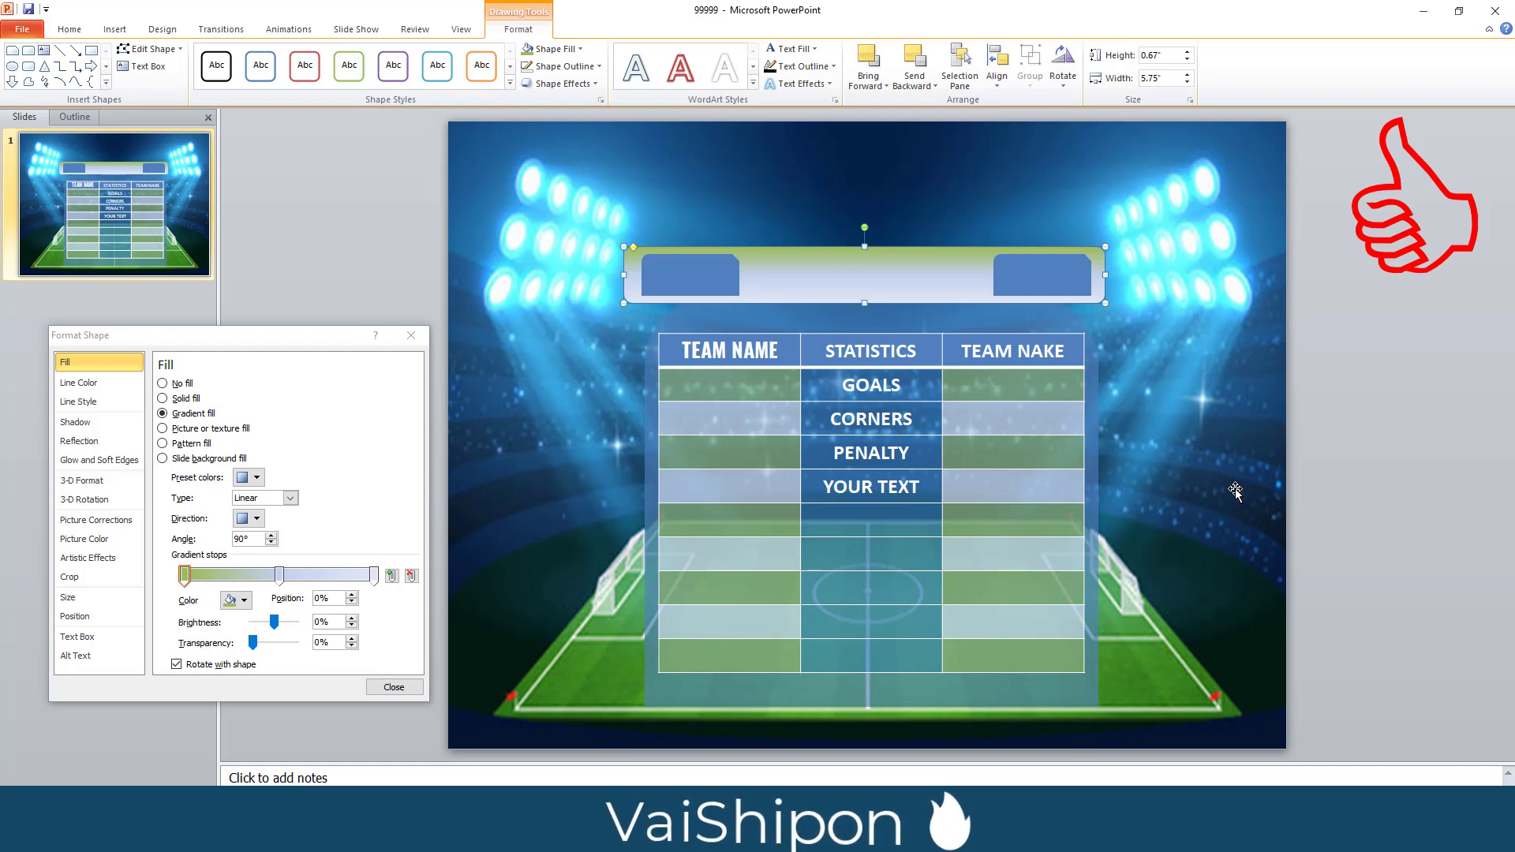
pyautogui.press('Escape')
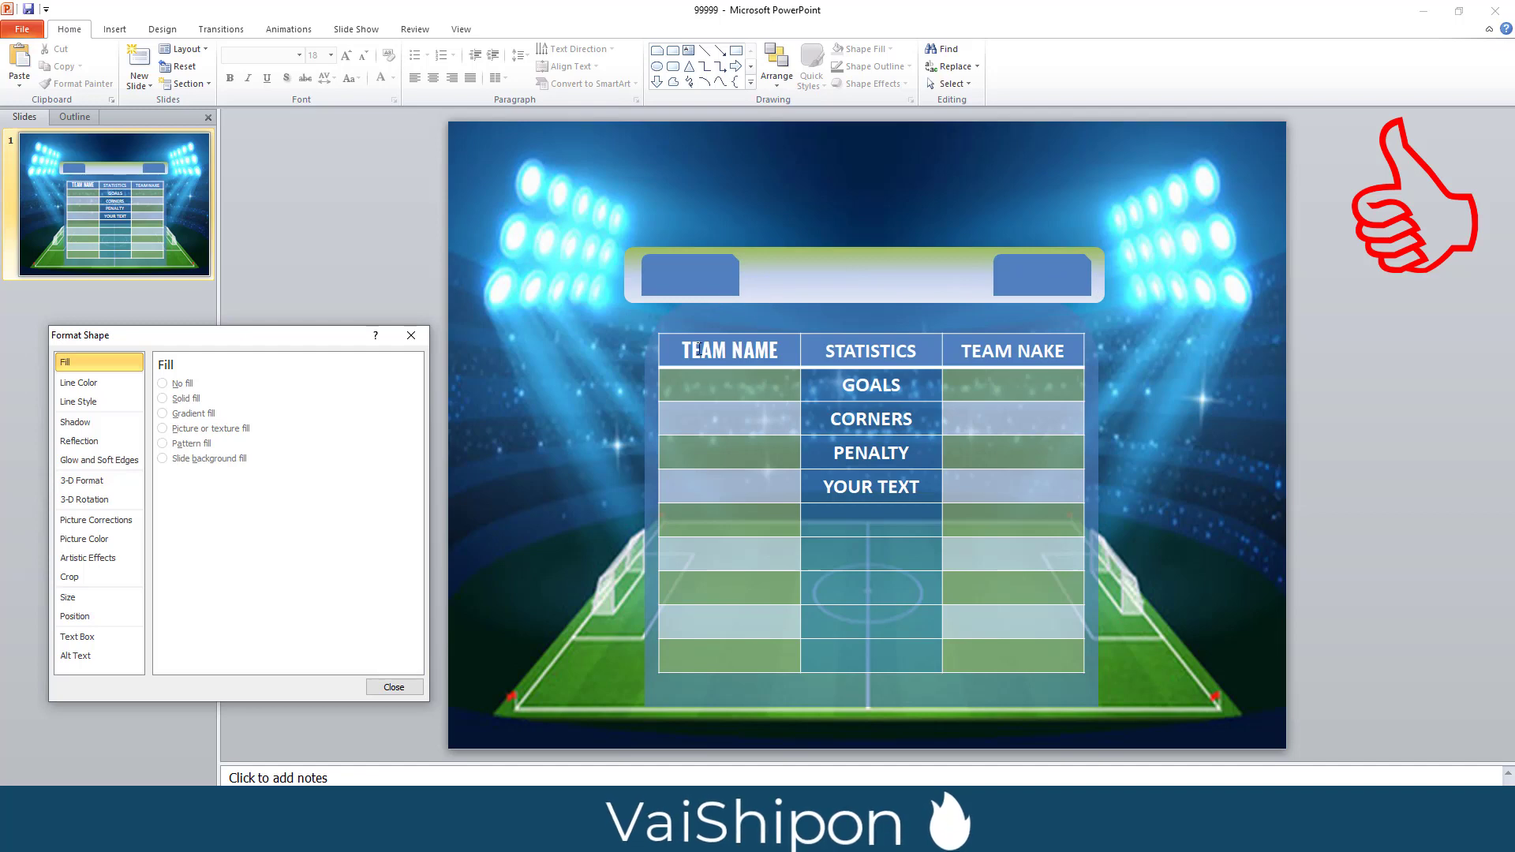
pyautogui.click(114, 29)
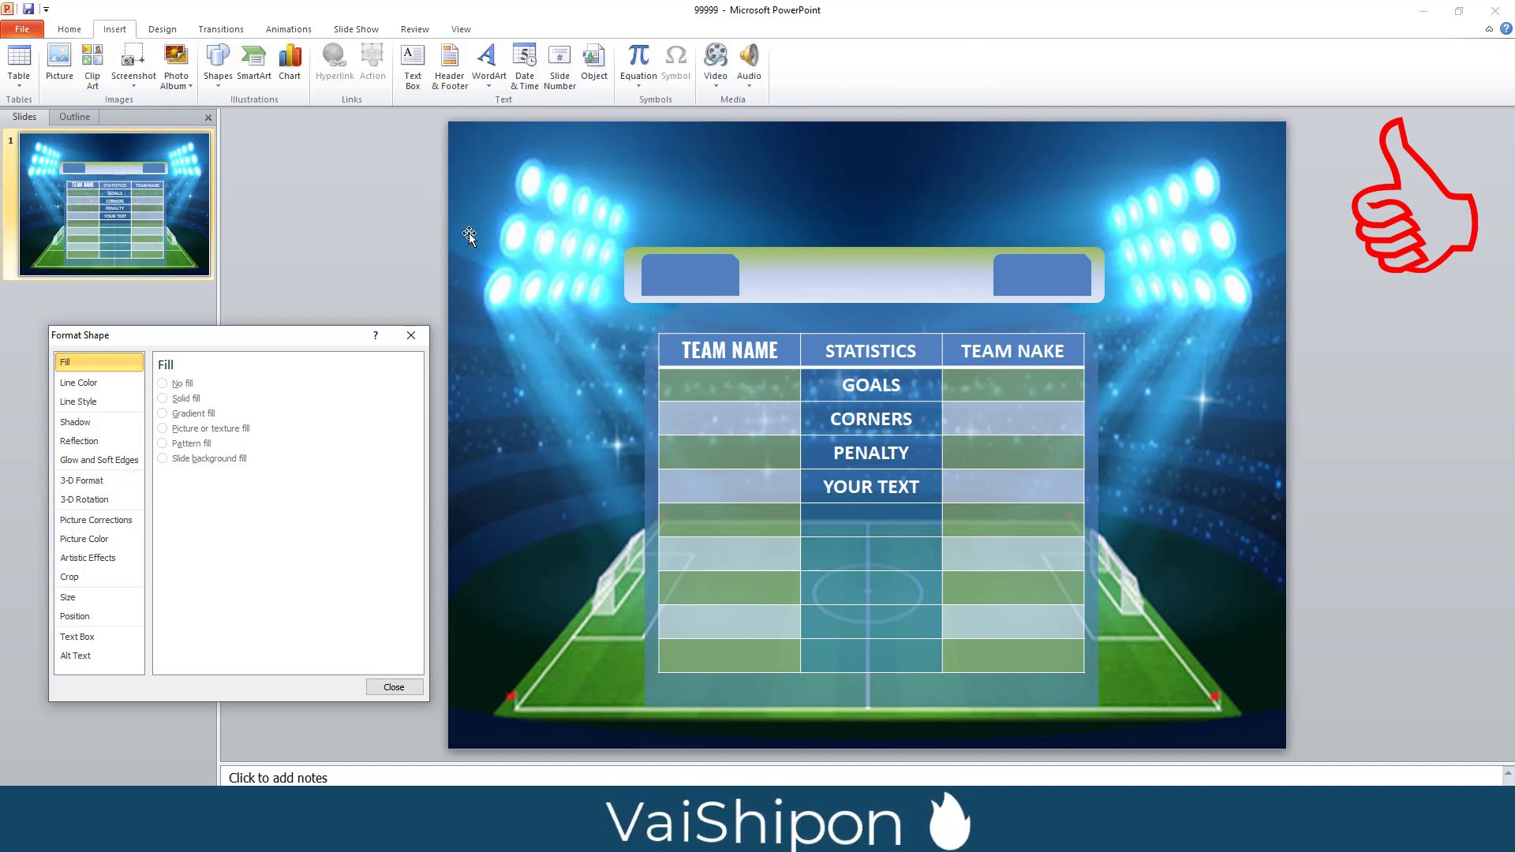
# Add a centred text box over the left tab with a 0 in red WordArt style
pyautogui.click(413, 67)
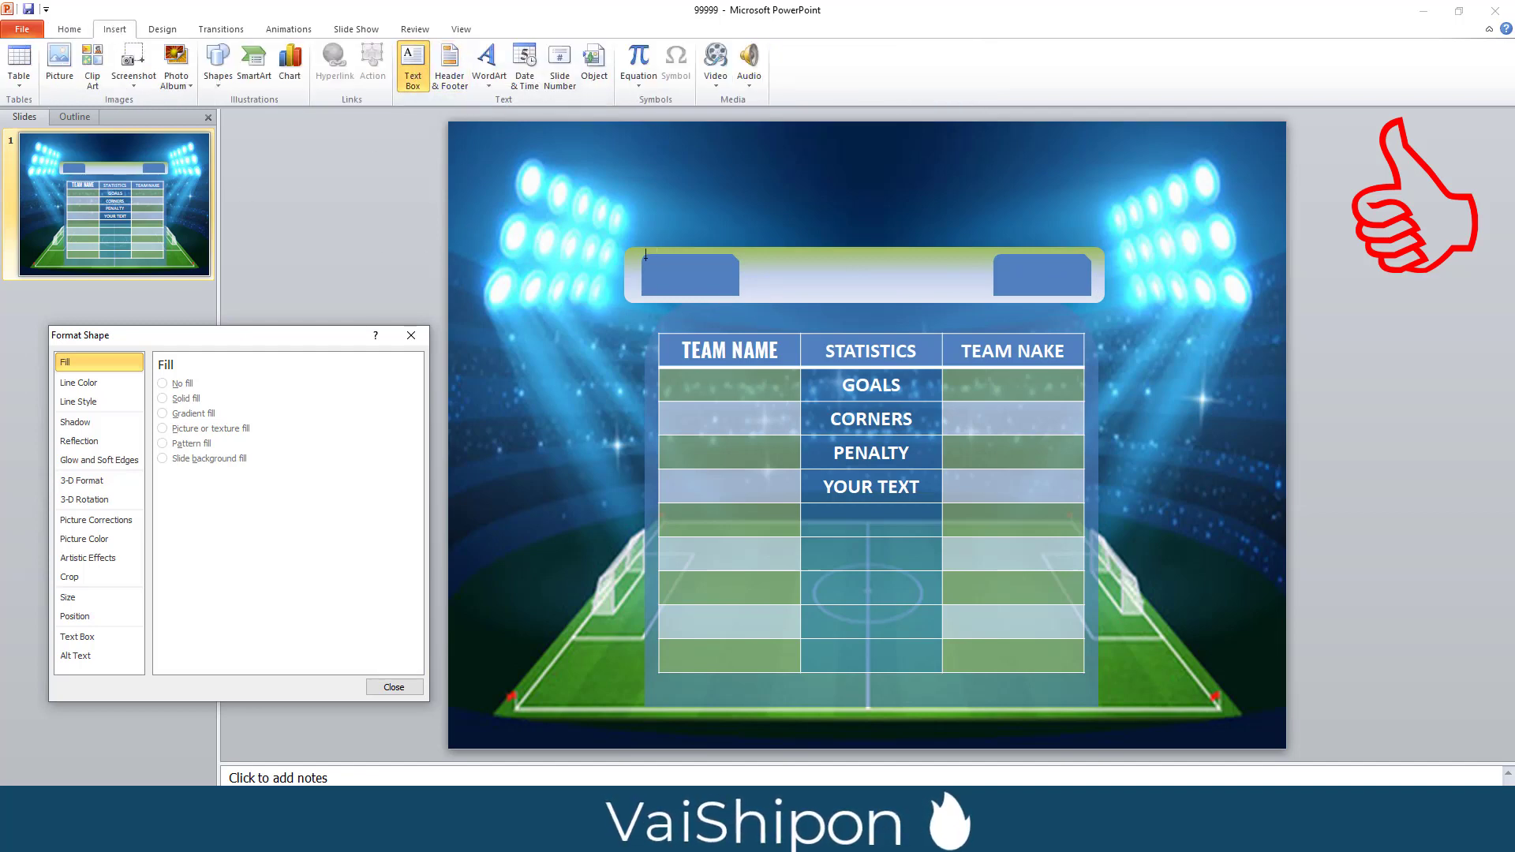
pyautogui.moveTo(658, 267); pyautogui.dragTo(729, 302)
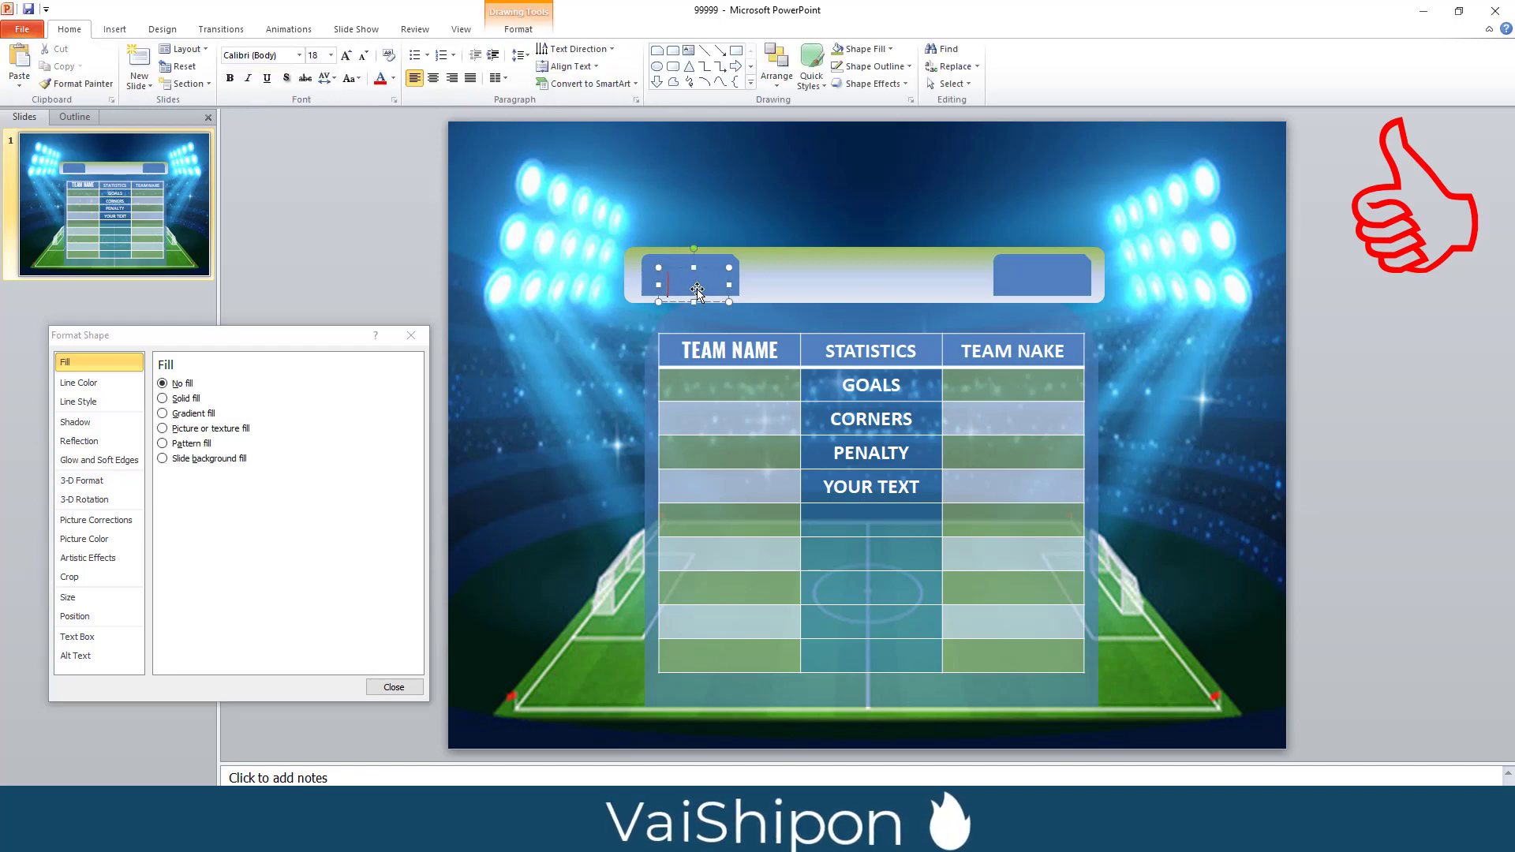
pyautogui.hotkey('ctrl', 'e')
pyautogui.doubleClick(699, 285)
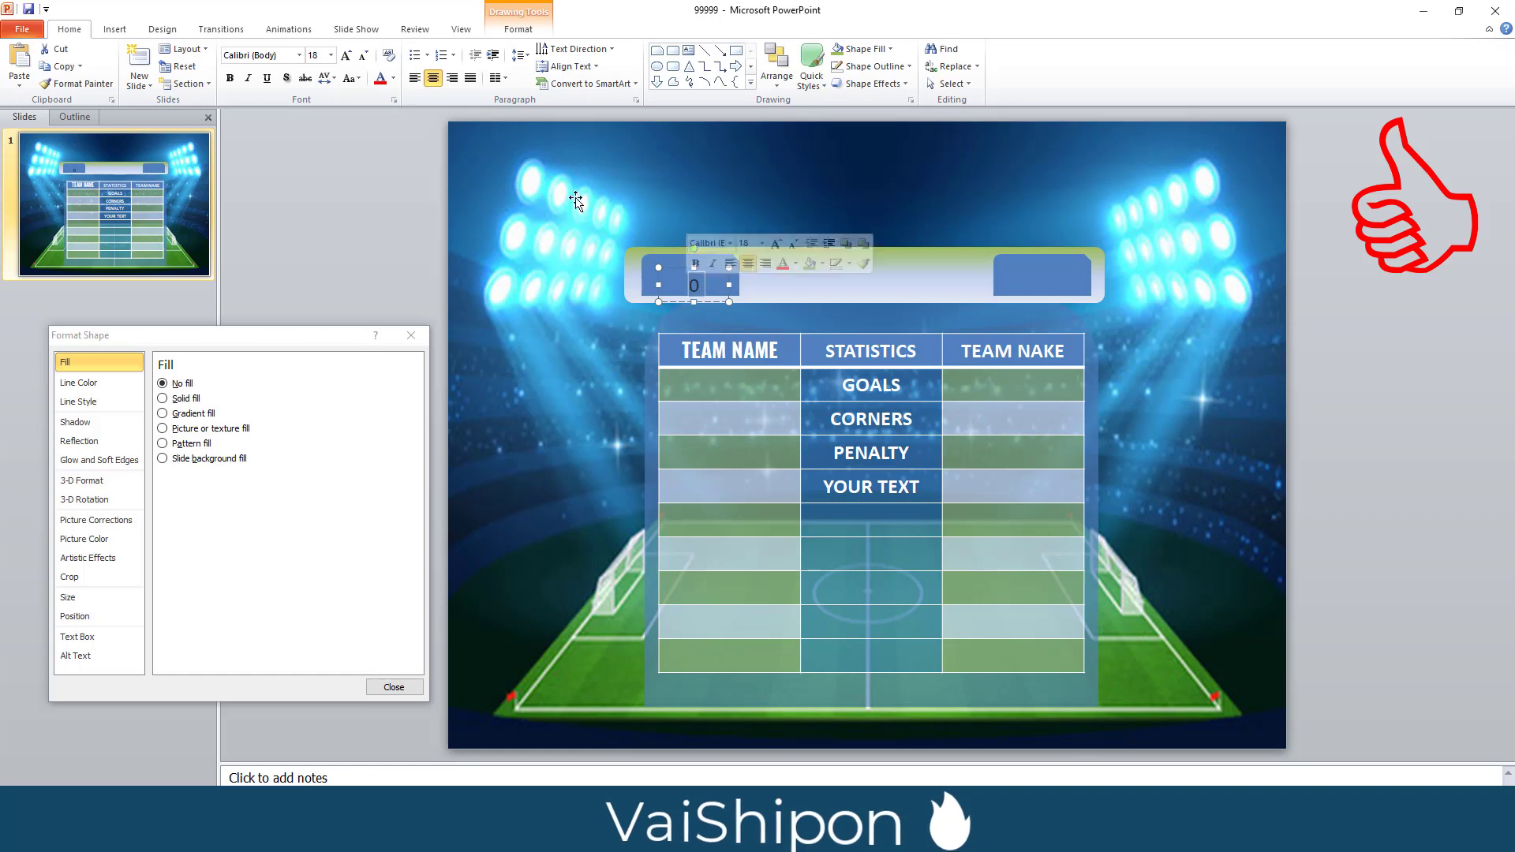
pyautogui.click(518, 30)
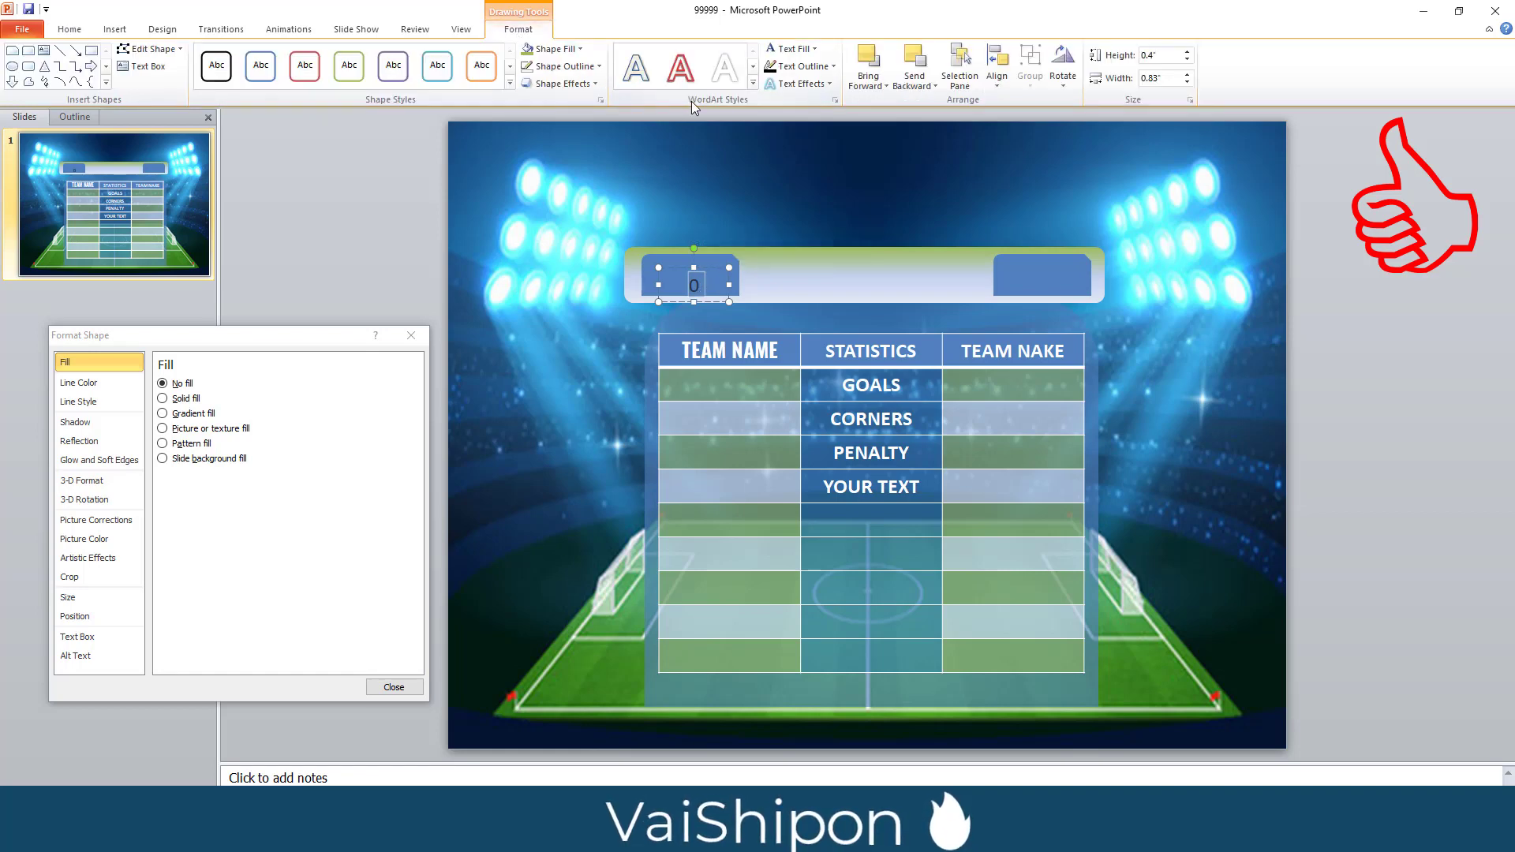
pyautogui.click(681, 67)
pyautogui.click(753, 83)
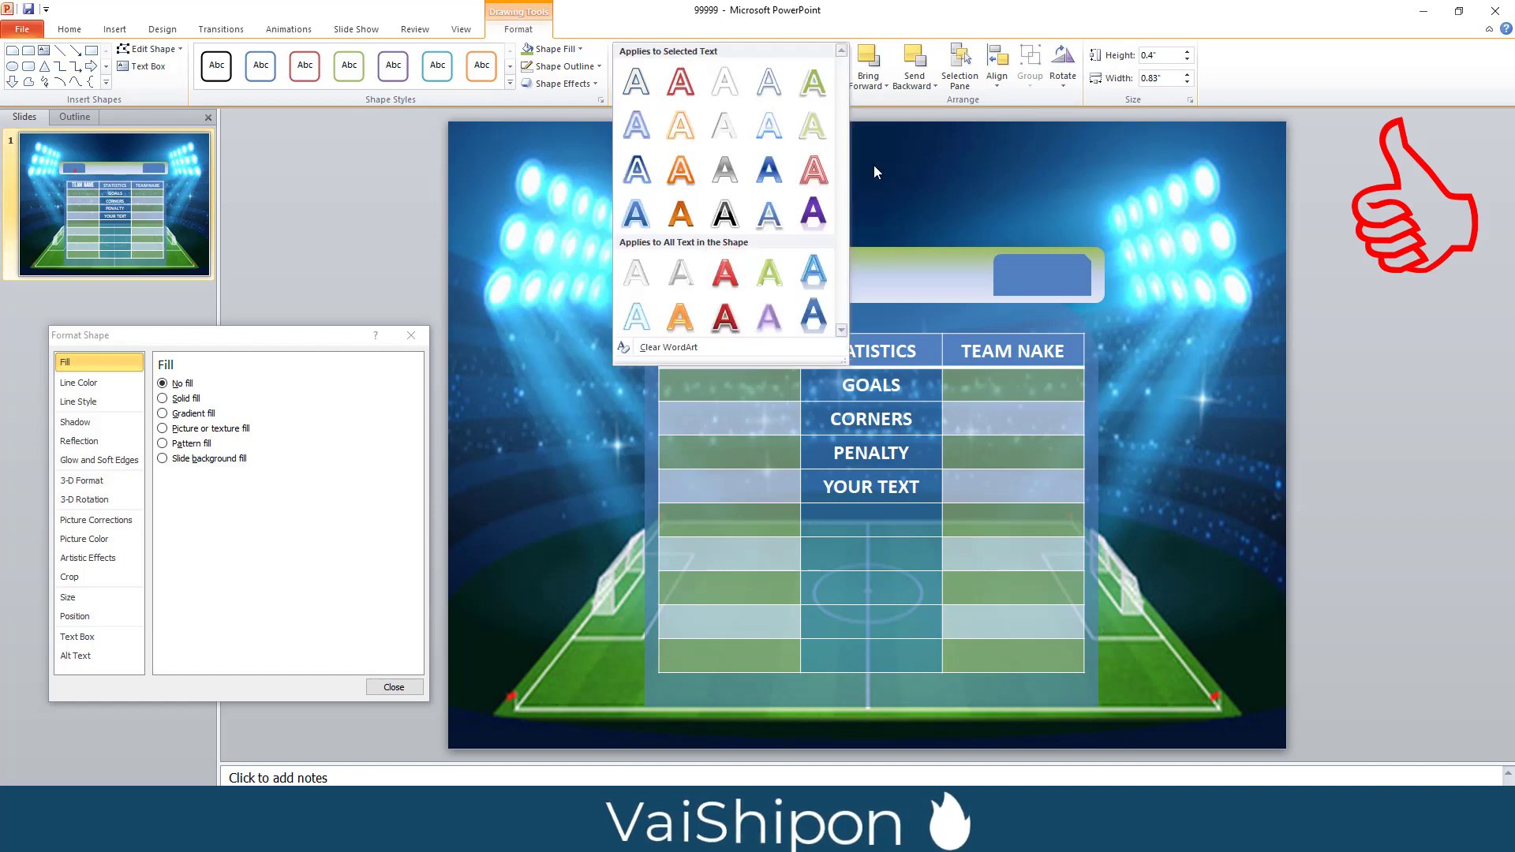
pyautogui.click(693, 288)
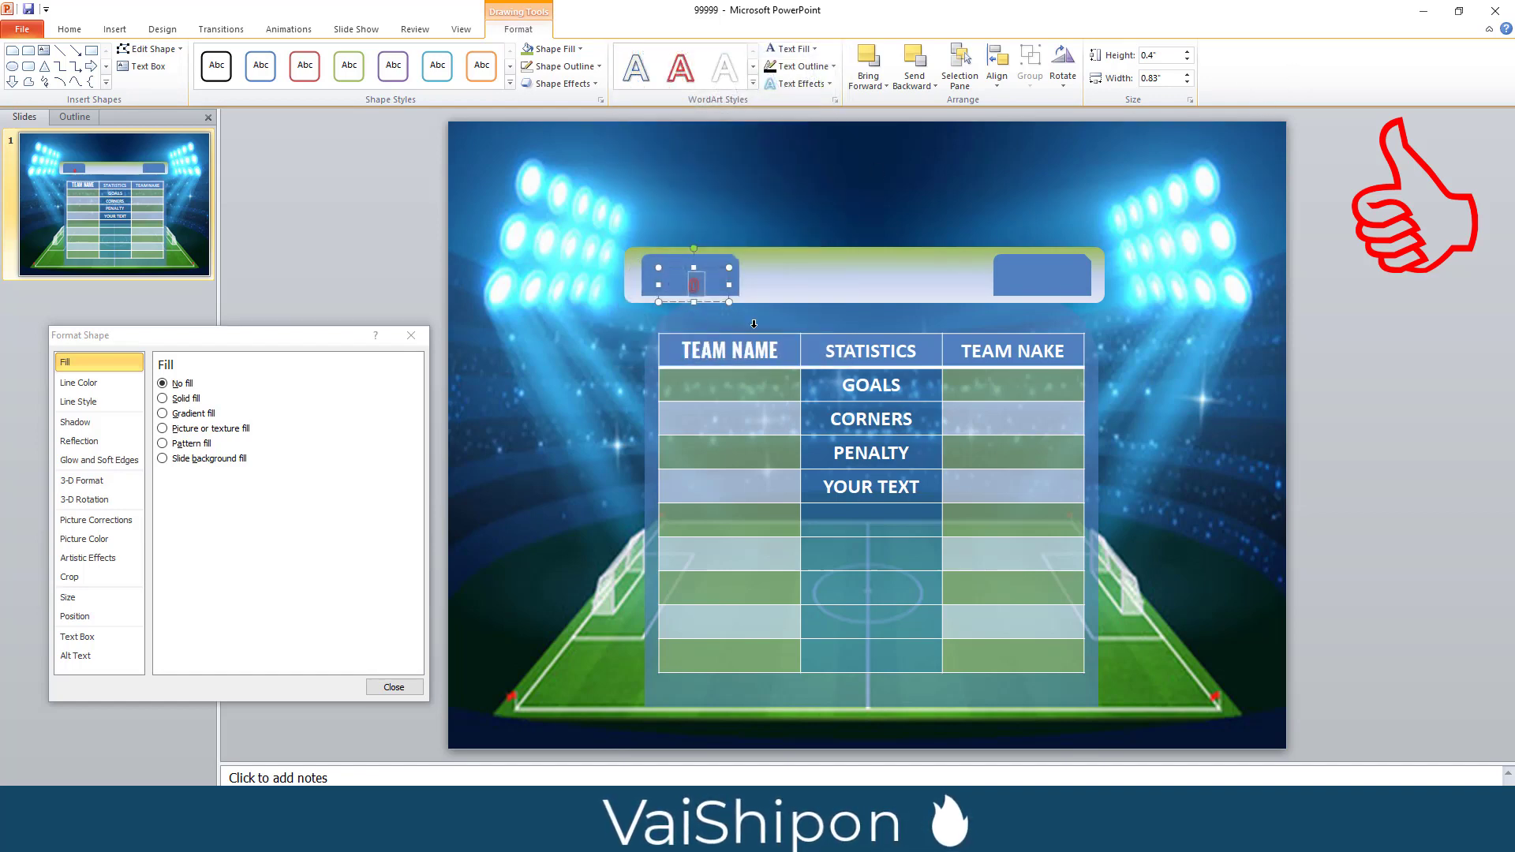
pyautogui.doubleClick(694, 285)
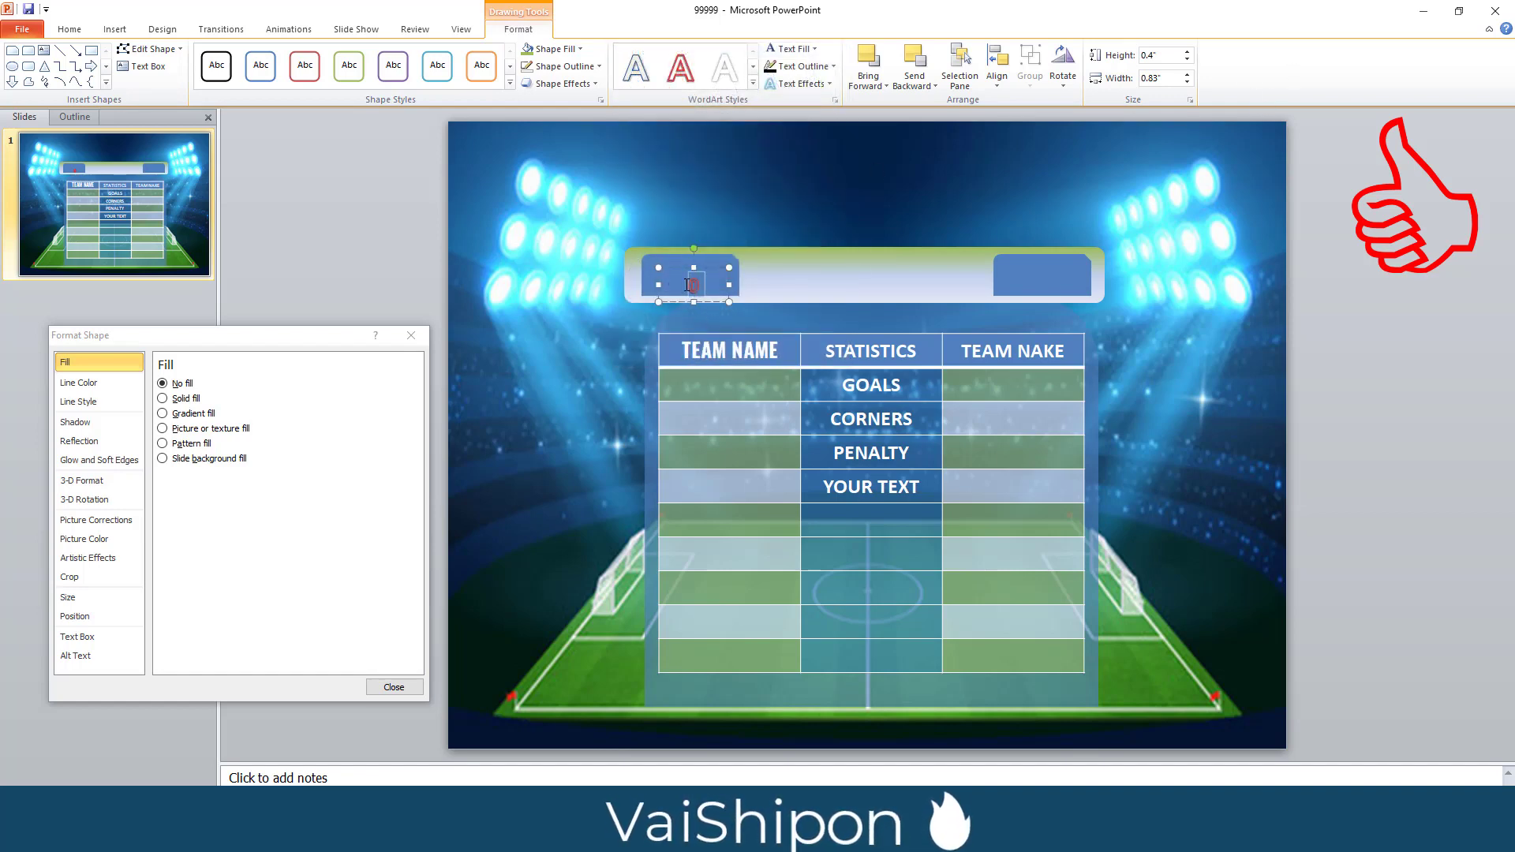
pyautogui.click(69, 29)
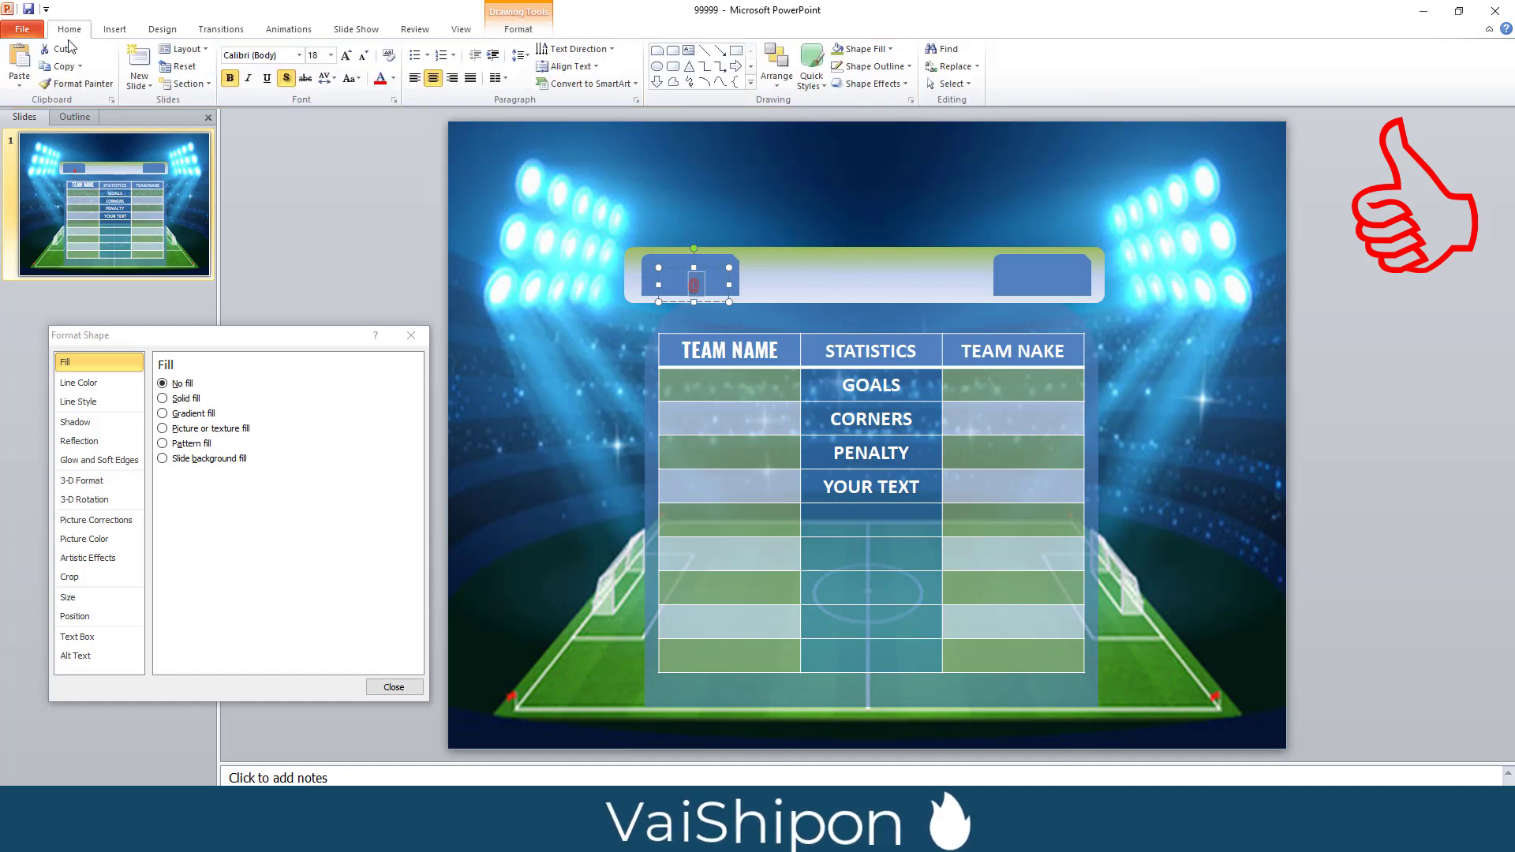
# Set the 0 to font size 44 and move it up into the left tab
pyautogui.click(330, 56)
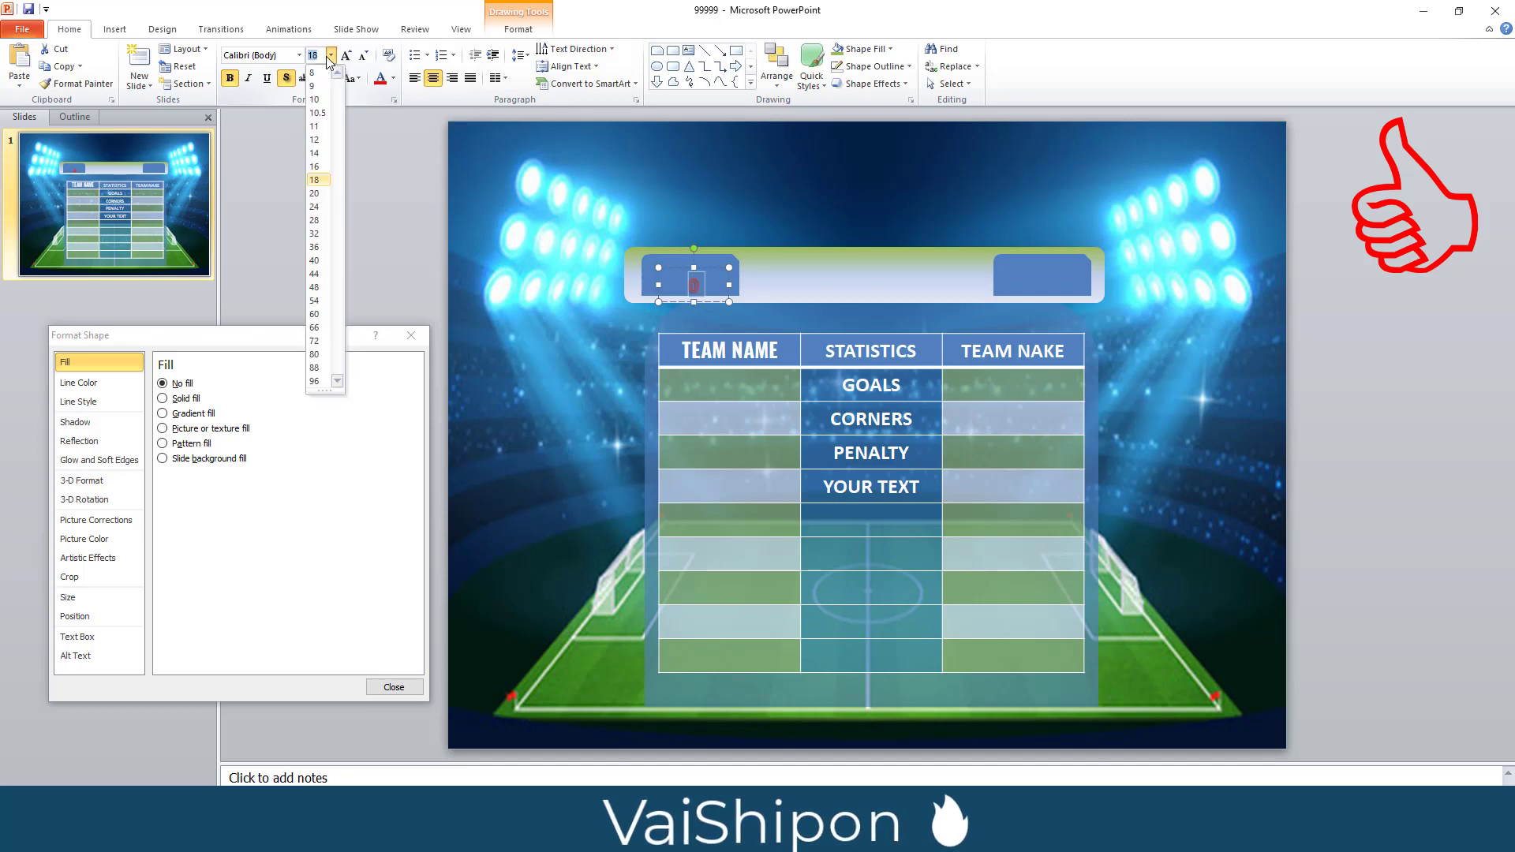
pyautogui.click(314, 274)
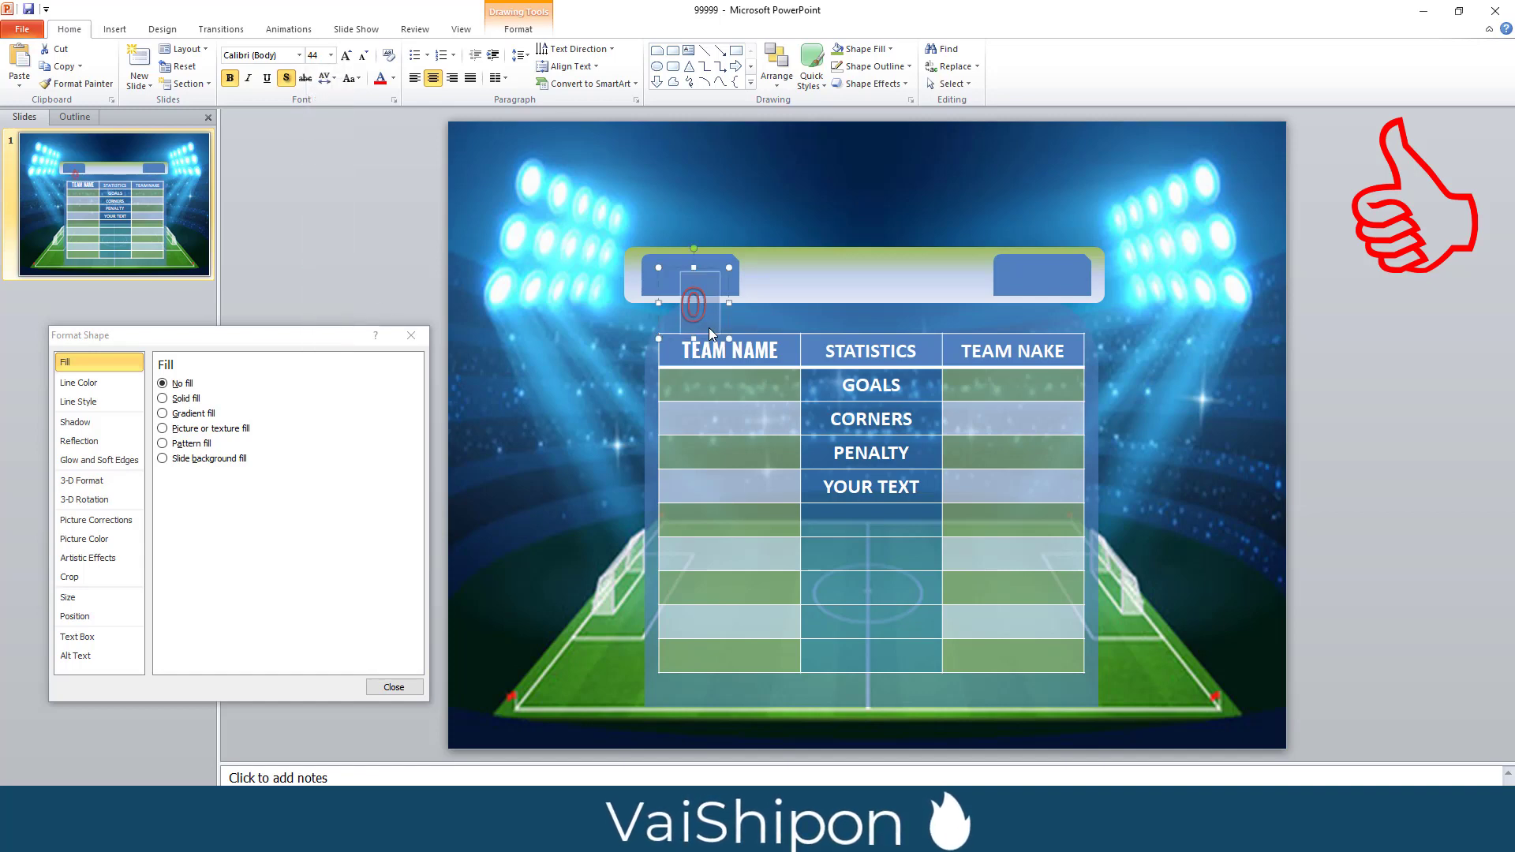
pyautogui.moveTo(679, 273); pyautogui.dragTo(655, 235)
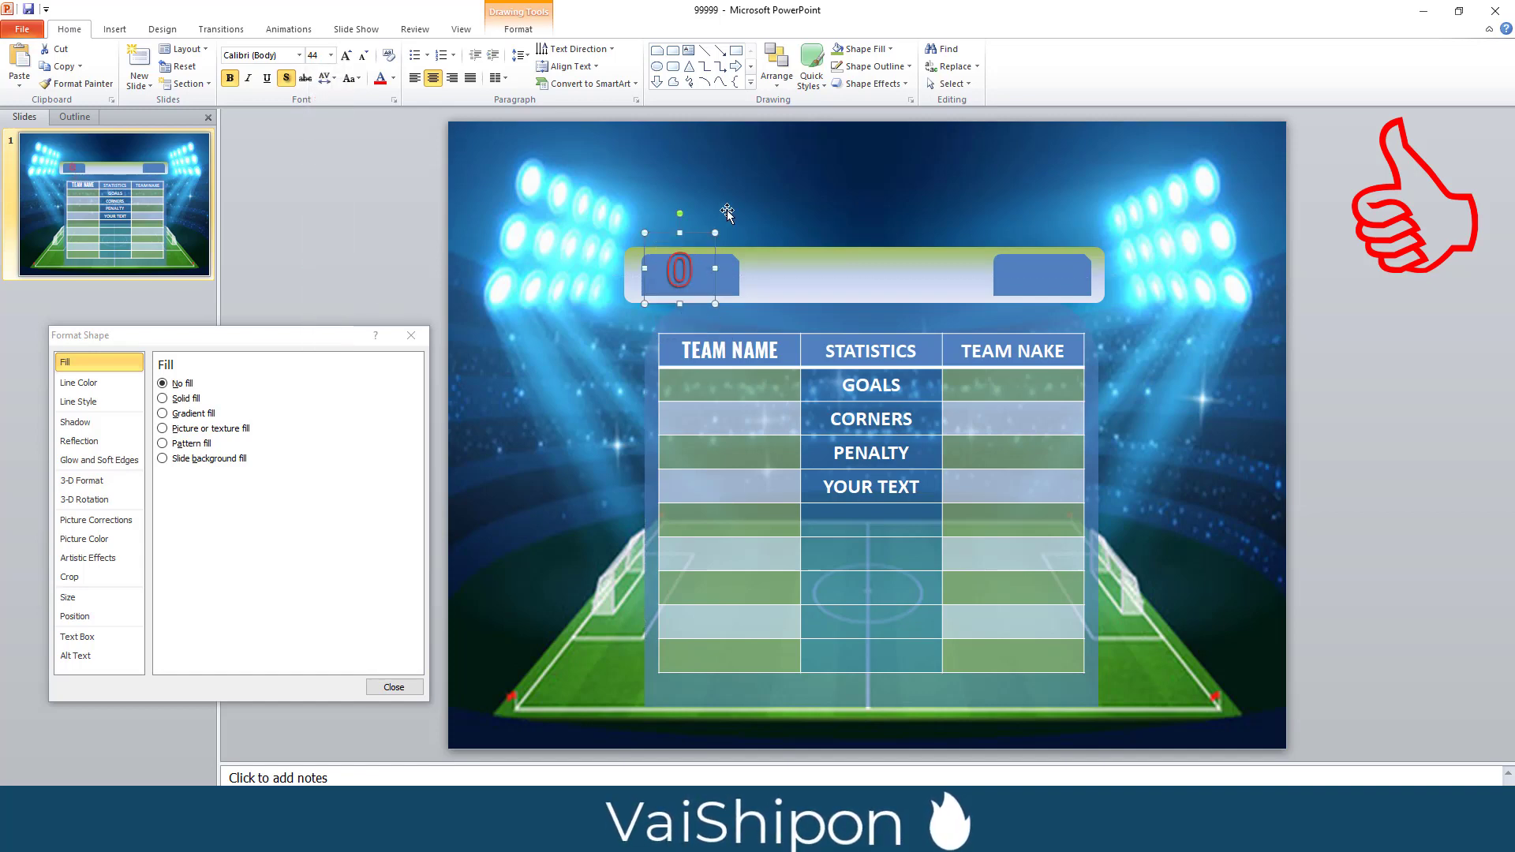
pyautogui.press('Down')
pyautogui.press('Down')
pyautogui.press('Down')
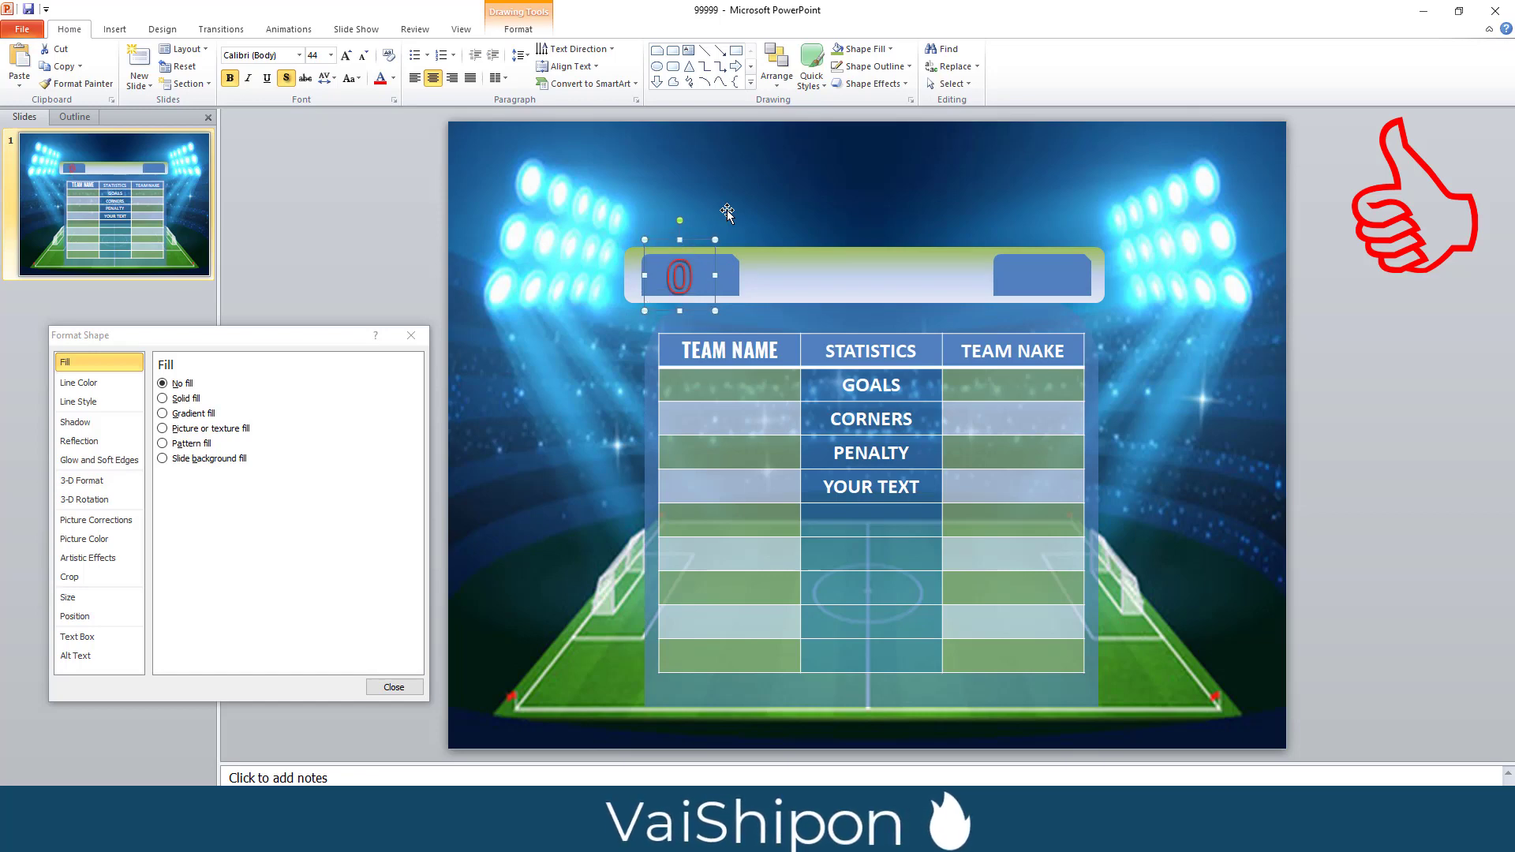
# Extend the left blue tab downward, delete the old right tab, and narrow the left tab
pyautogui.click(732, 283)
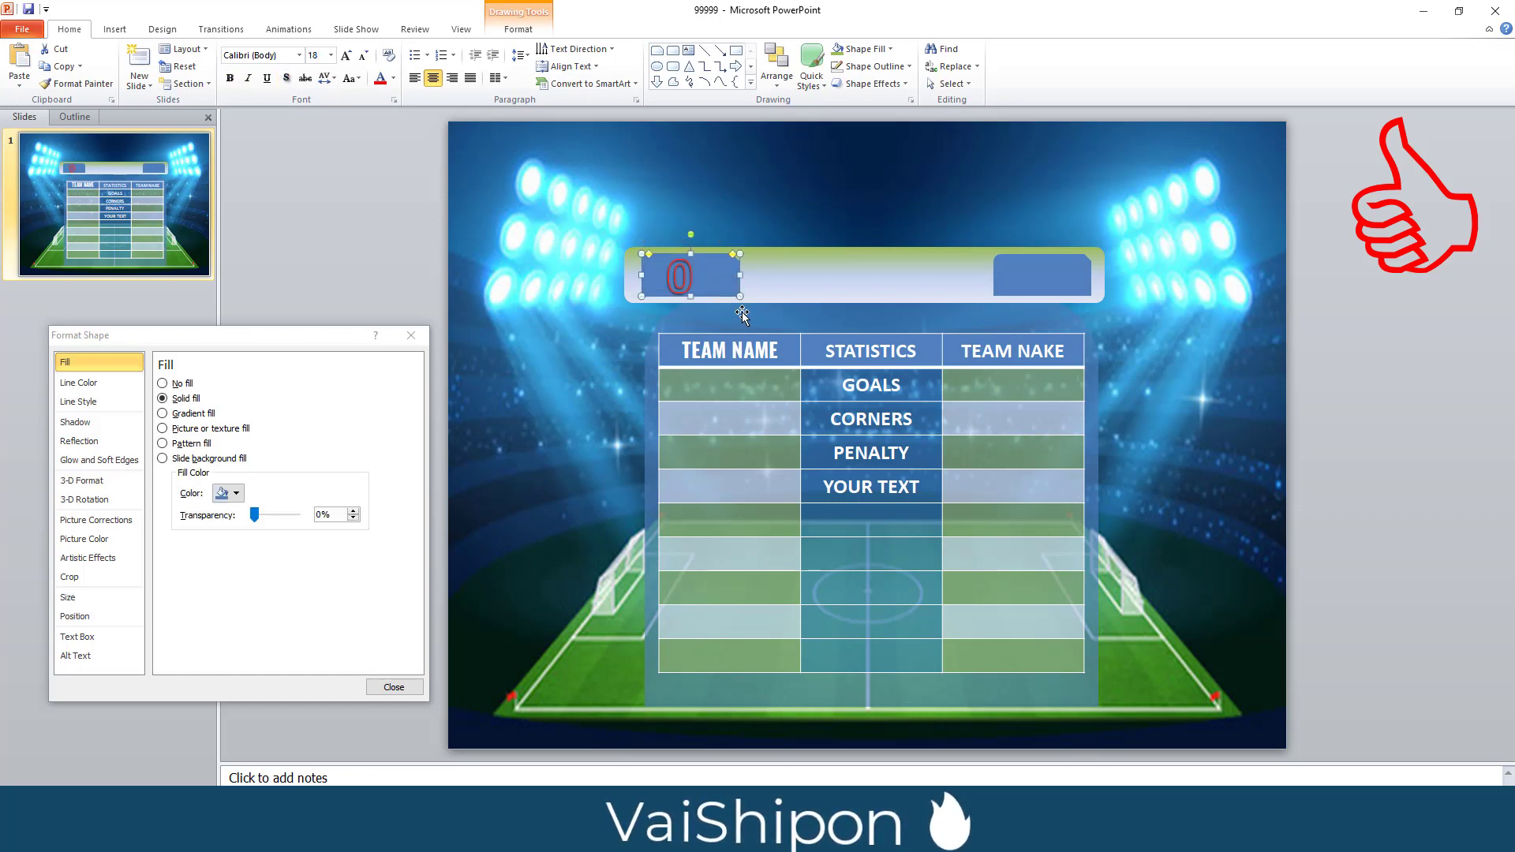
pyautogui.moveTo(738, 298); pyautogui.dragTo(744, 308)
pyautogui.click(1409, 278)
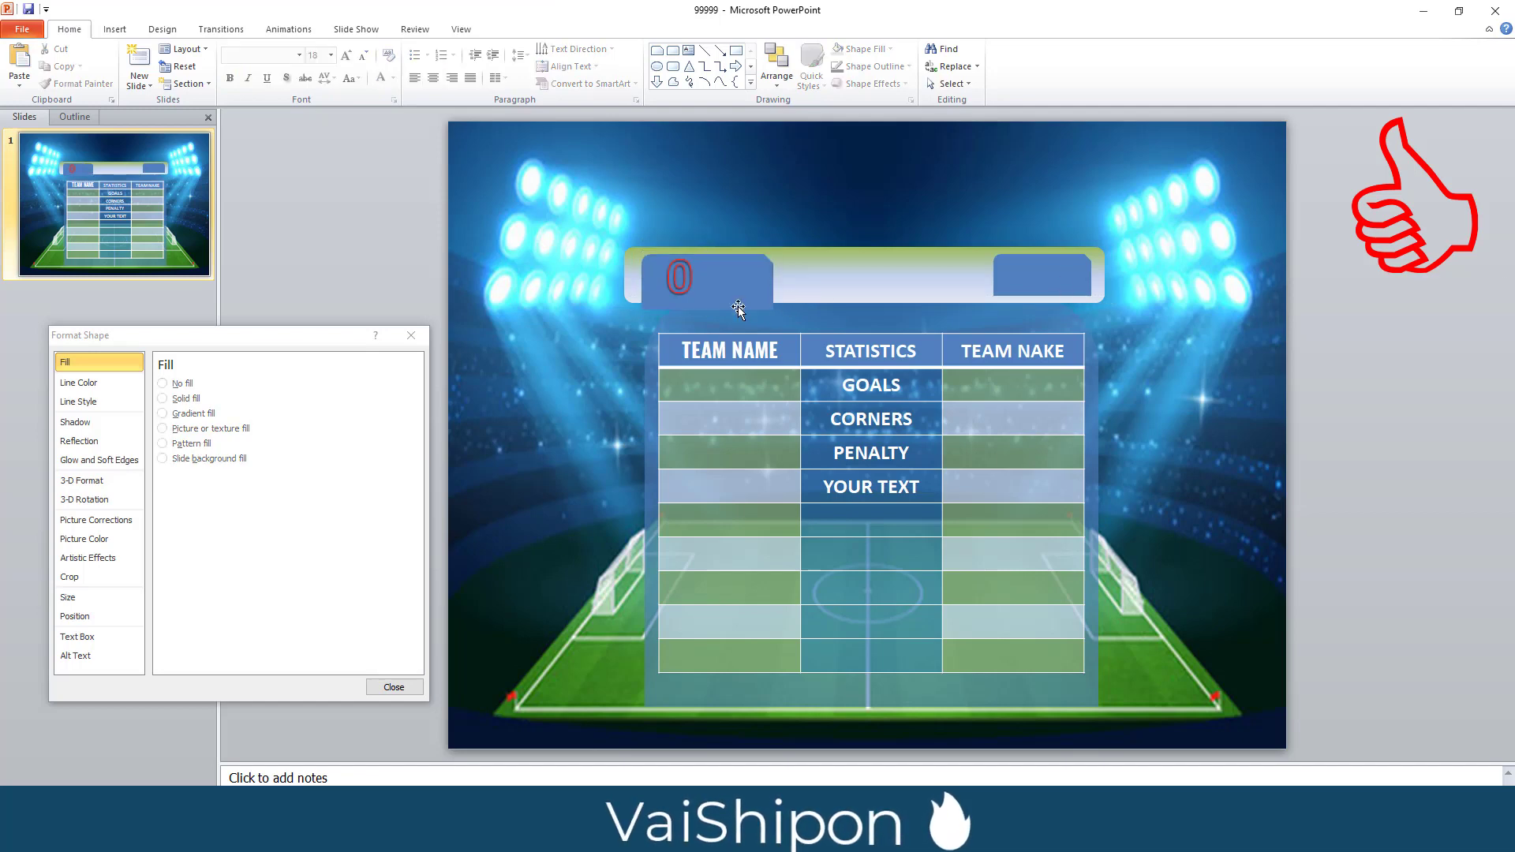
pyautogui.moveTo(745, 297); pyautogui.dragTo(745, 292)
pyautogui.press('Escape')
pyautogui.click(1008, 281)
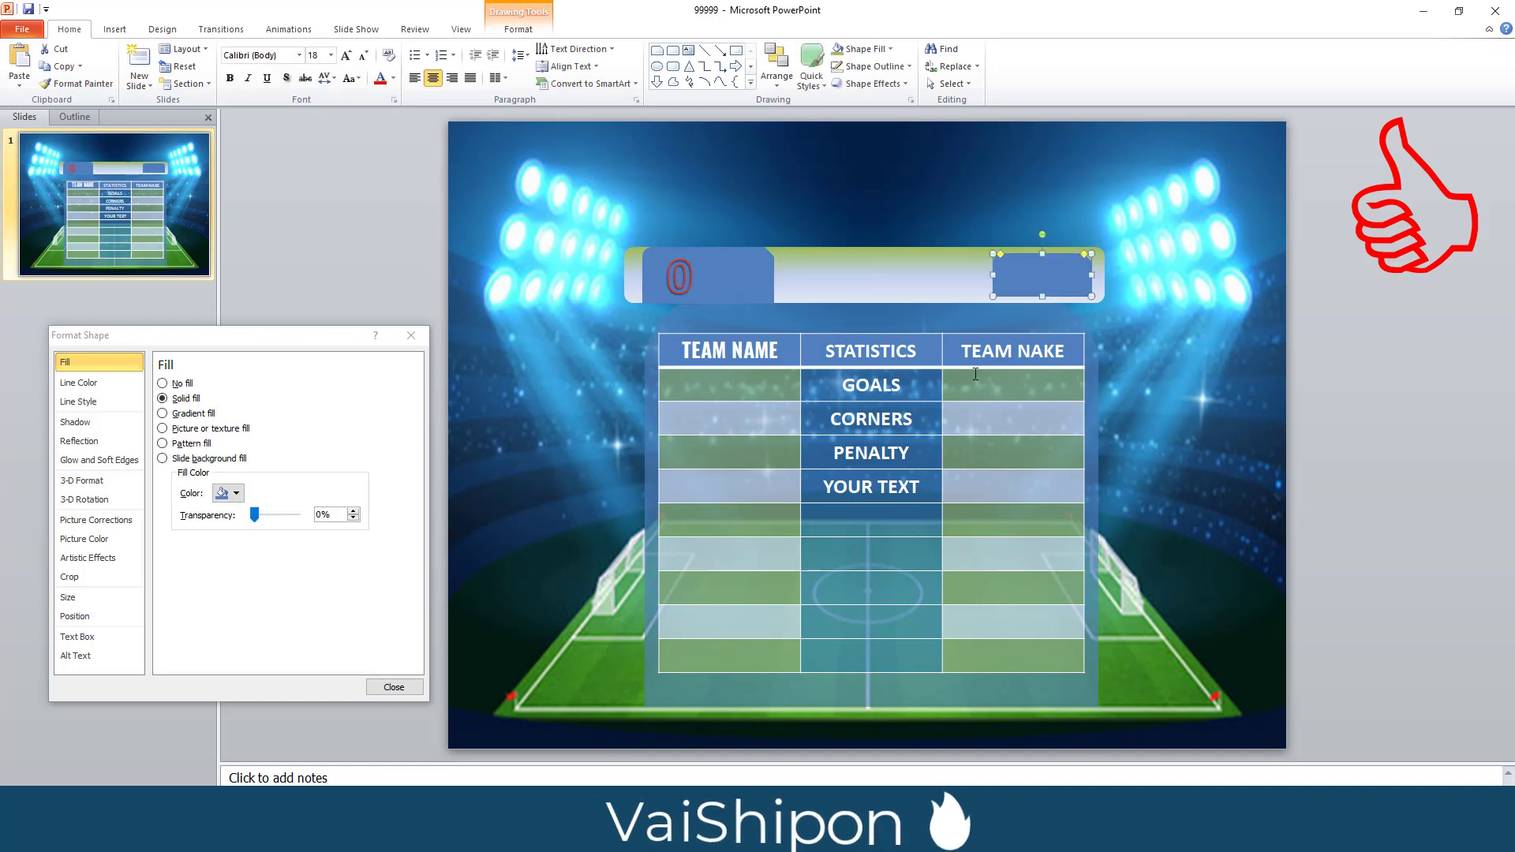
pyautogui.press('Escape')
pyautogui.click(762, 258)
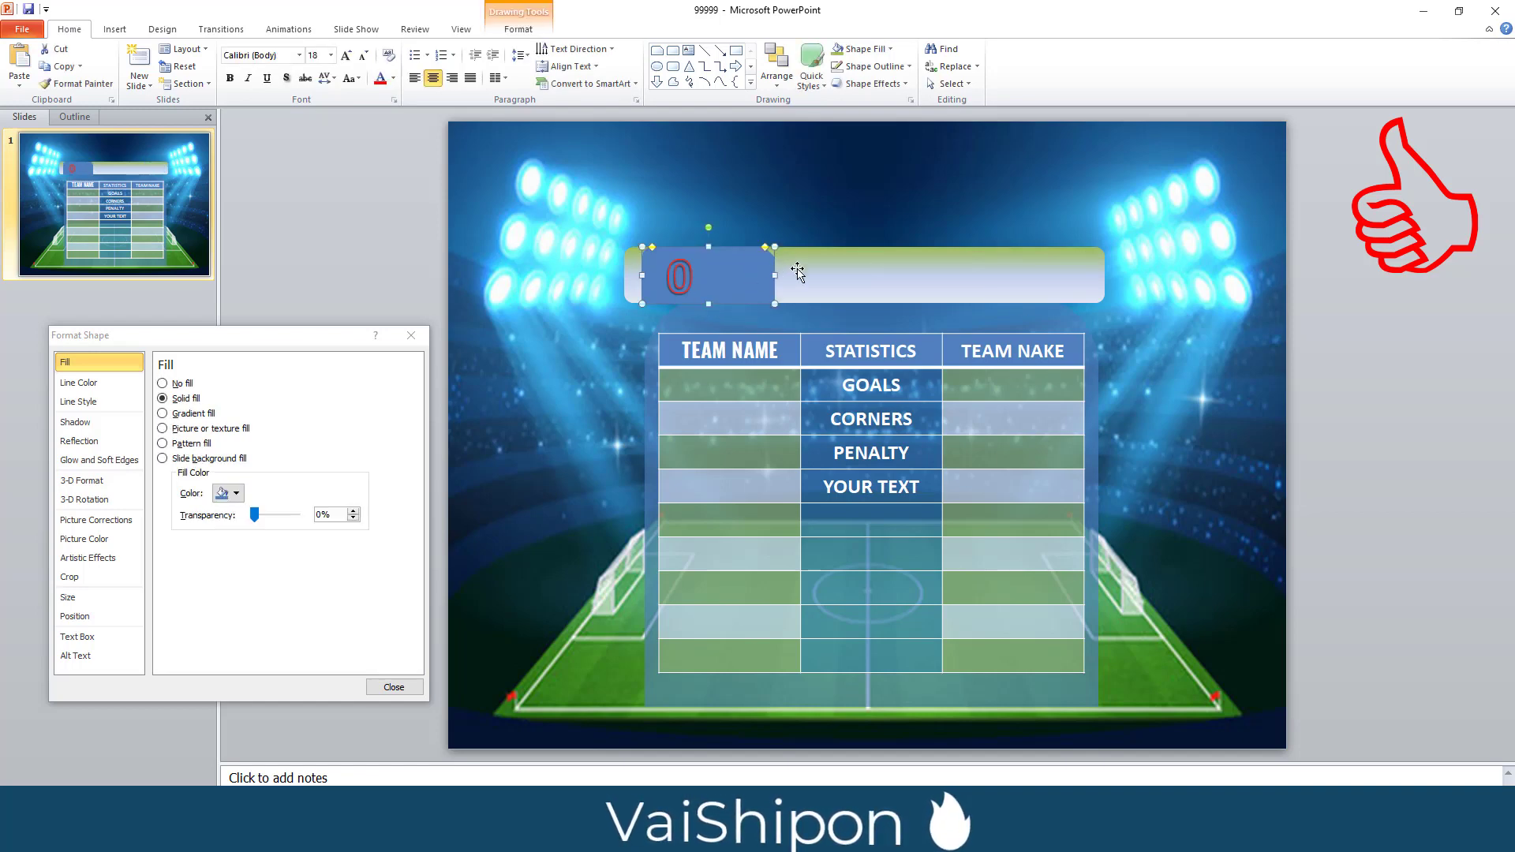
pyautogui.moveTo(773, 250); pyautogui.dragTo(756, 256)
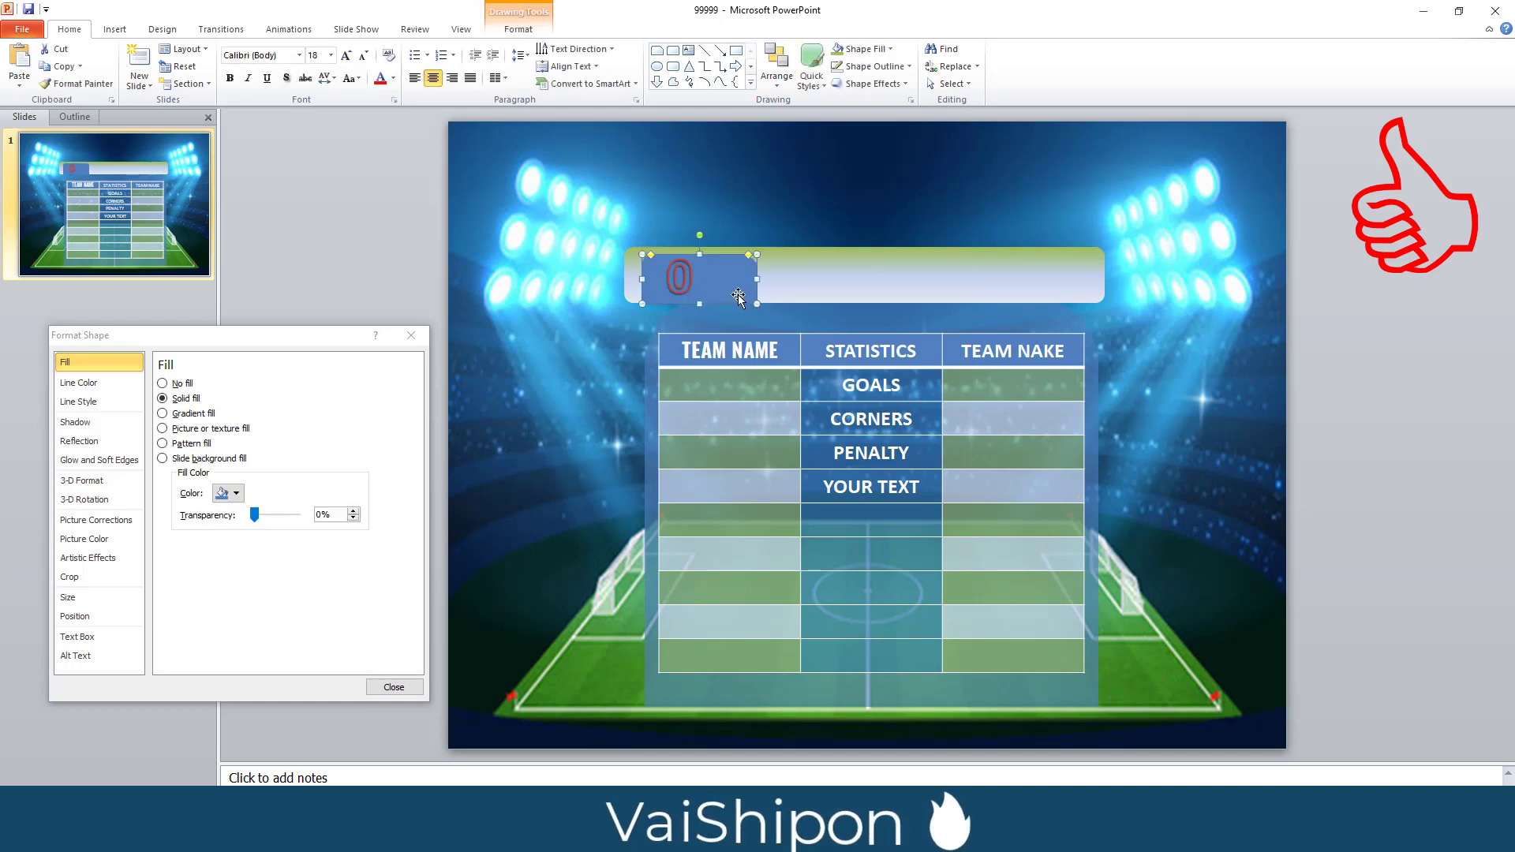
pyautogui.press('Up')
pyautogui.press('Down')
# Copy the left tab to the banner's right end, centre the 0, and copy it there
pyautogui.moveTo(730, 285); pyautogui.dragTo(1064, 300)
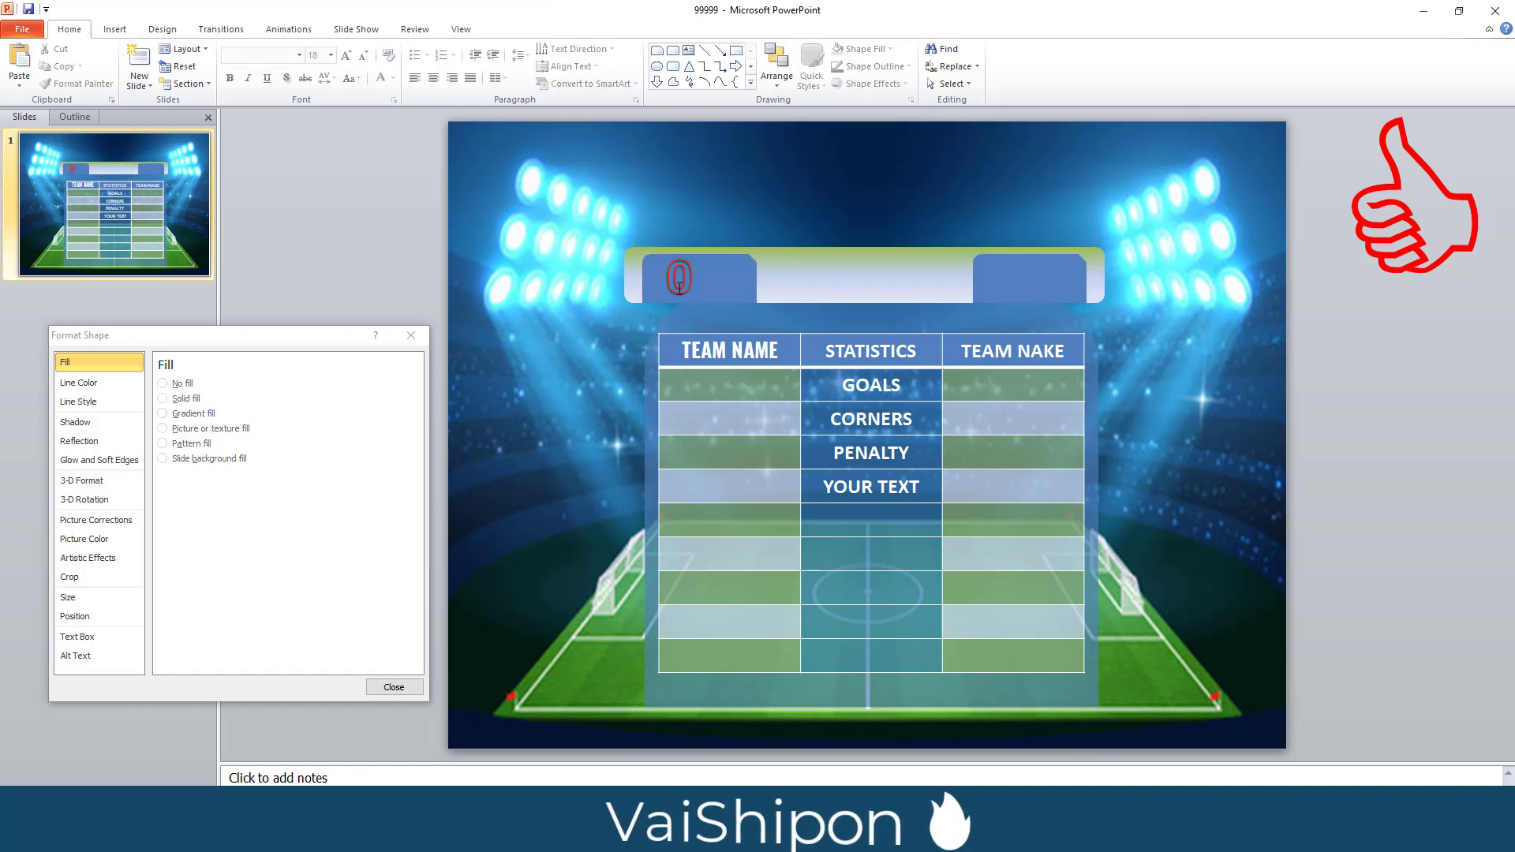
pyautogui.click(686, 278)
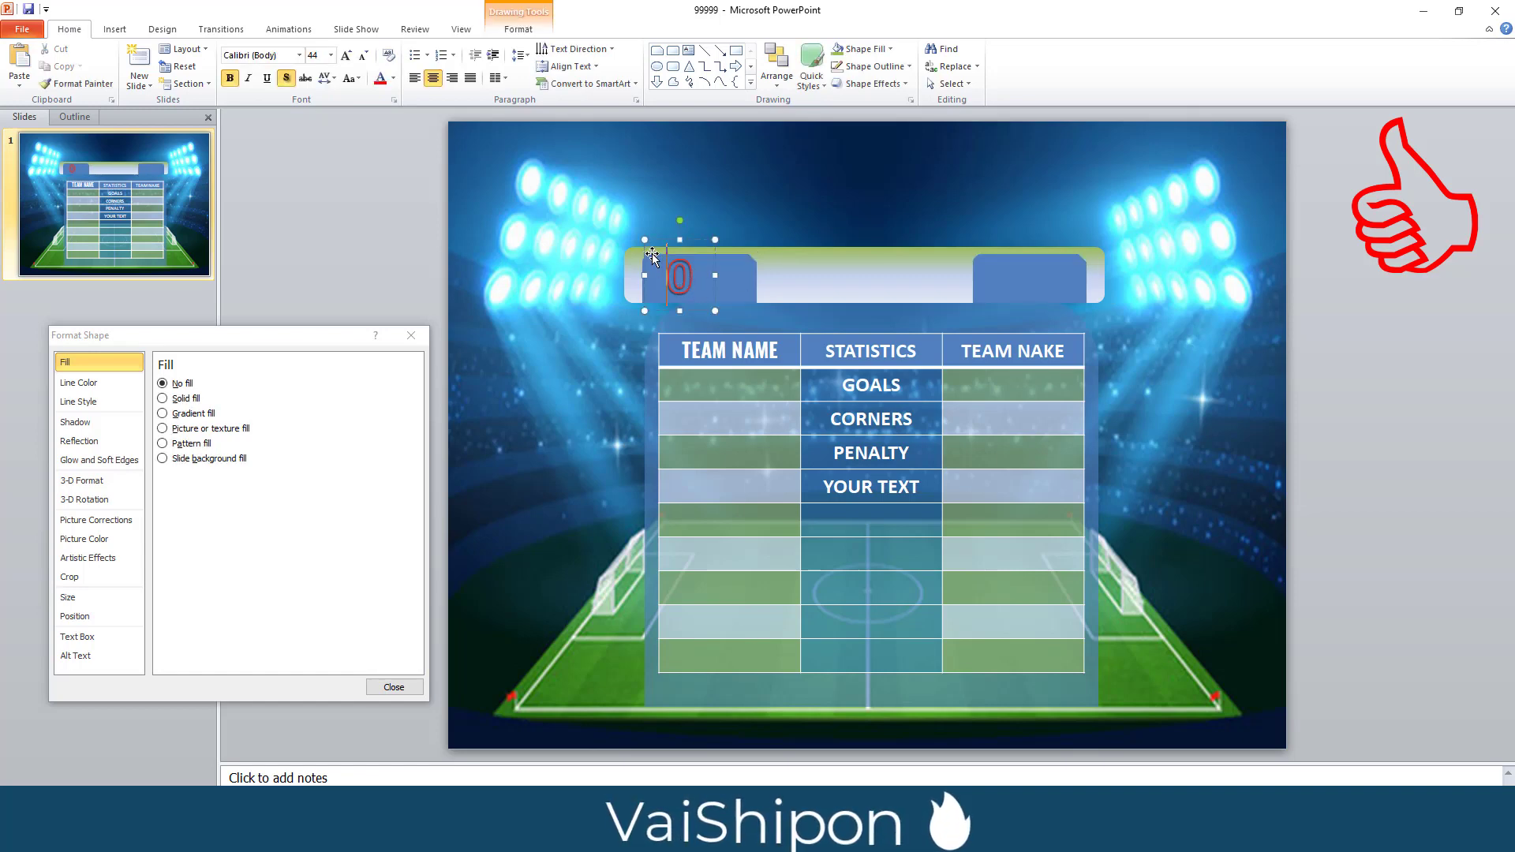
pyautogui.moveTo(658, 255); pyautogui.dragTo(673, 264)
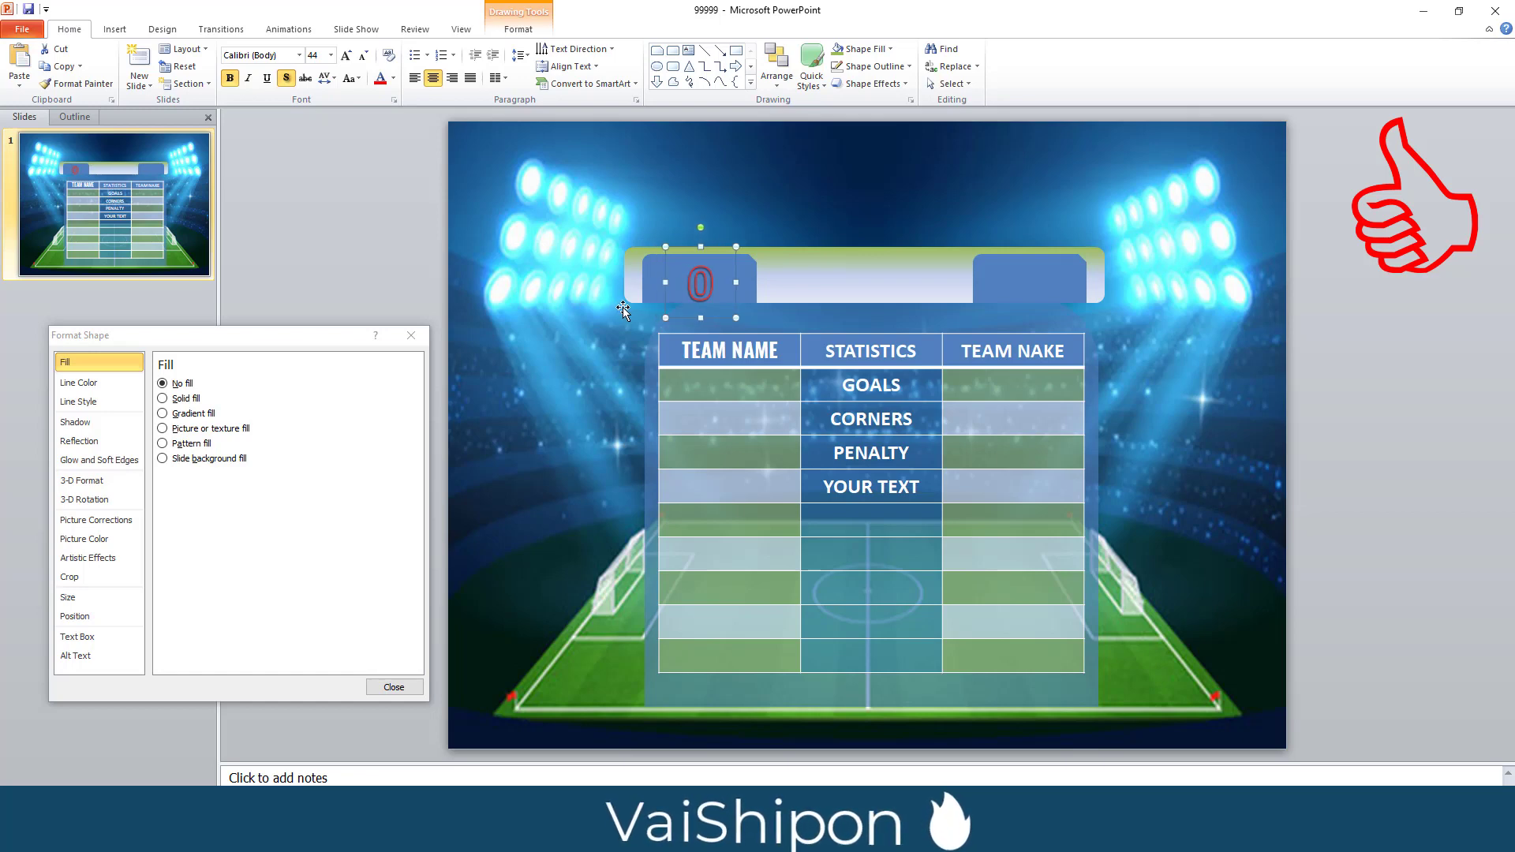
pyautogui.press('Right')
pyautogui.moveTo(703, 282); pyautogui.dragTo(1018, 291)
pyautogui.click(1193, 333)
pyautogui.click(747, 284)
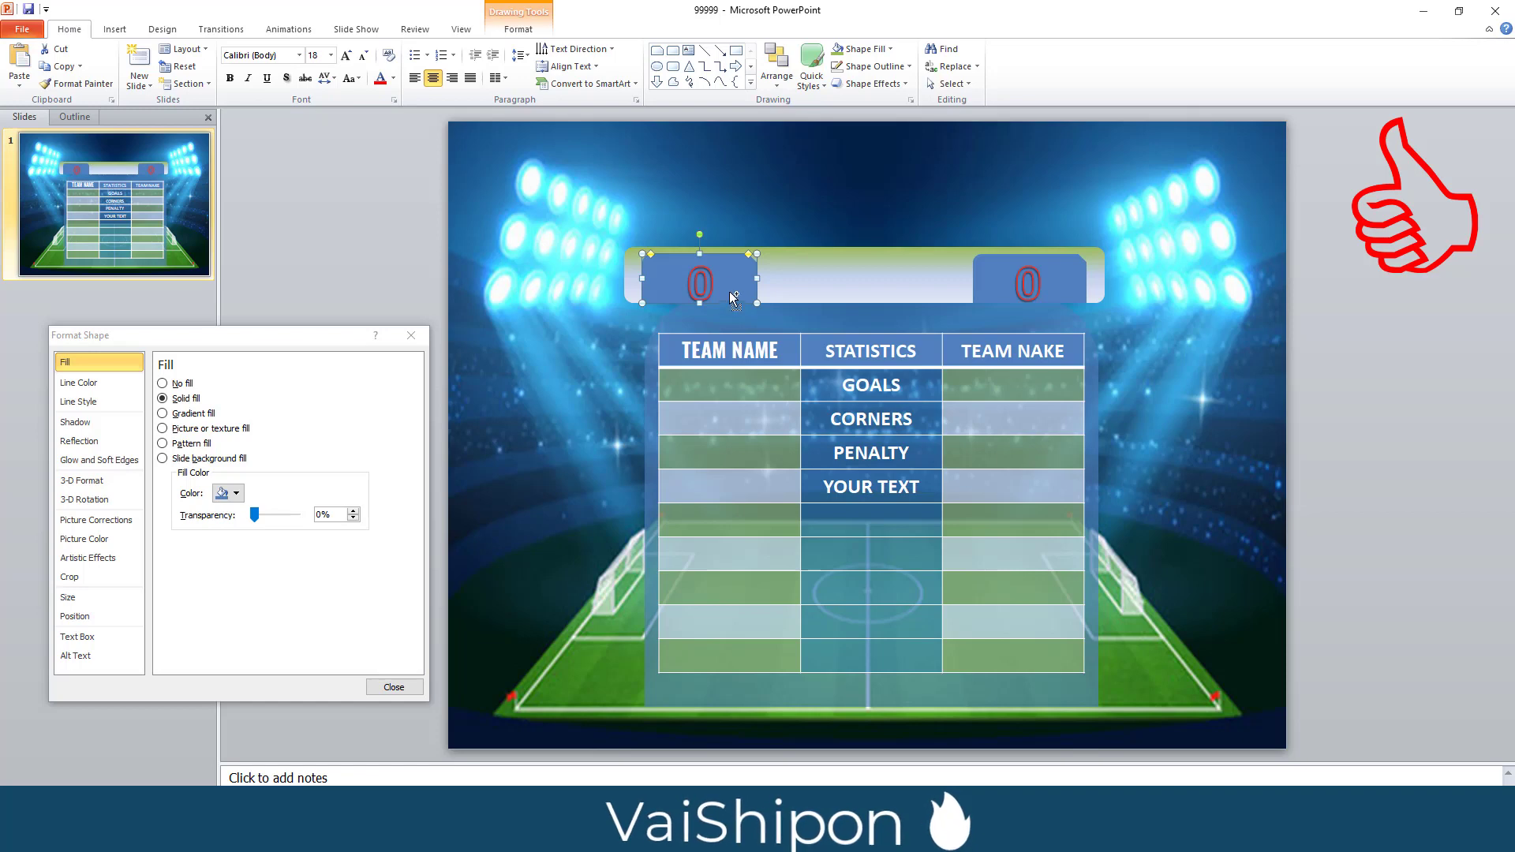
# Copy a tab above the score bar, enlarge it, and place a copy above the right tab
pyautogui.moveTo(742, 292); pyautogui.dragTo(739, 214)
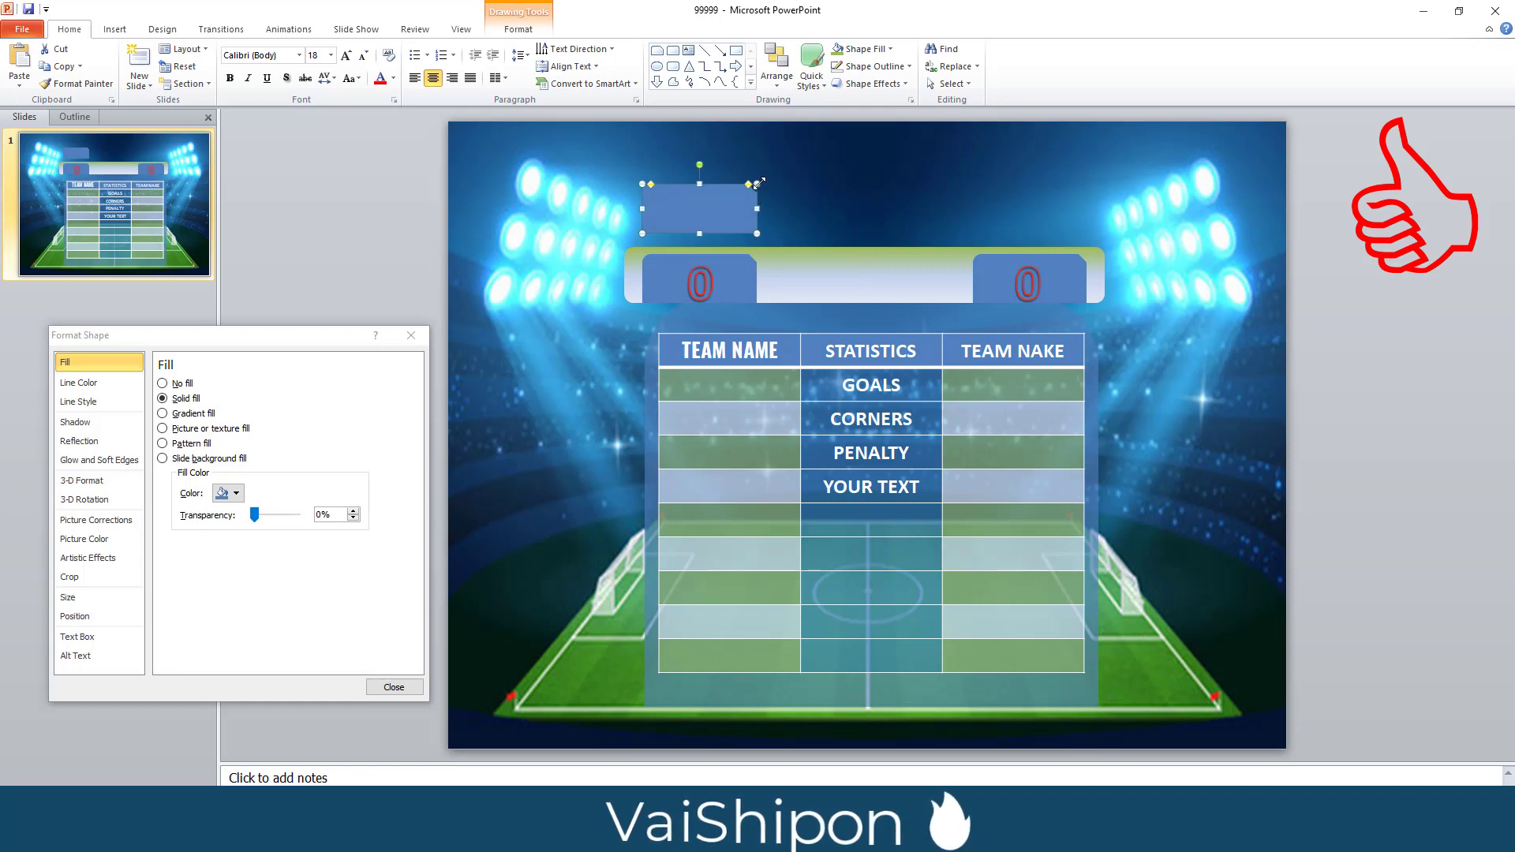
pyautogui.moveTo(758, 184)
pyautogui.mouseDown()
pyautogui.moveTo(790, 161)
pyautogui.moveTo(771, 209)
pyautogui.mouseUp()
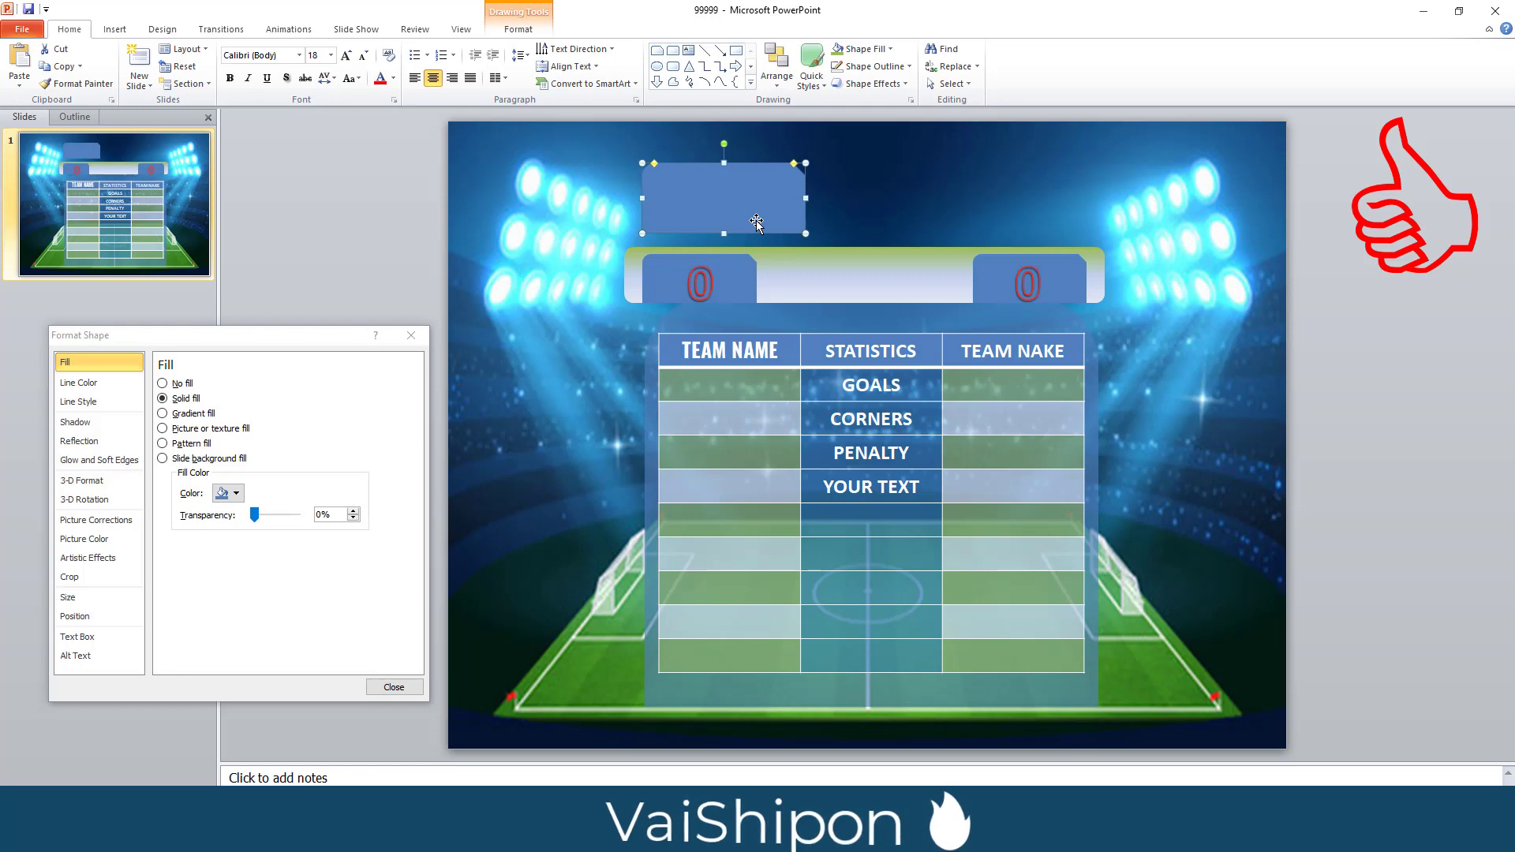
pyautogui.moveTo(751, 214); pyautogui.dragTo(1048, 218)
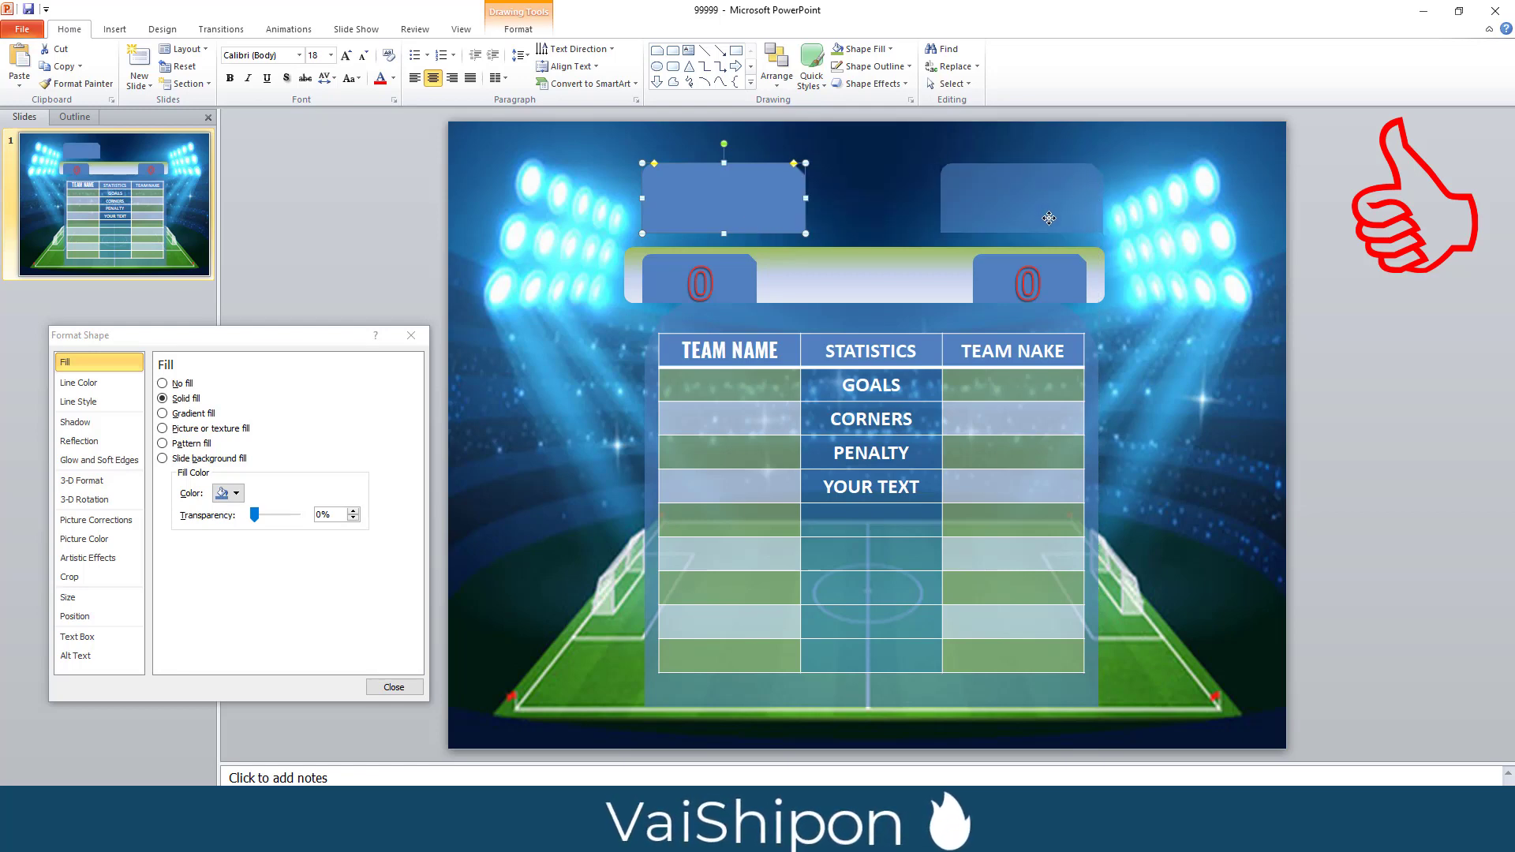
pyautogui.moveTo(1049, 218); pyautogui.dragTo(1042, 219)
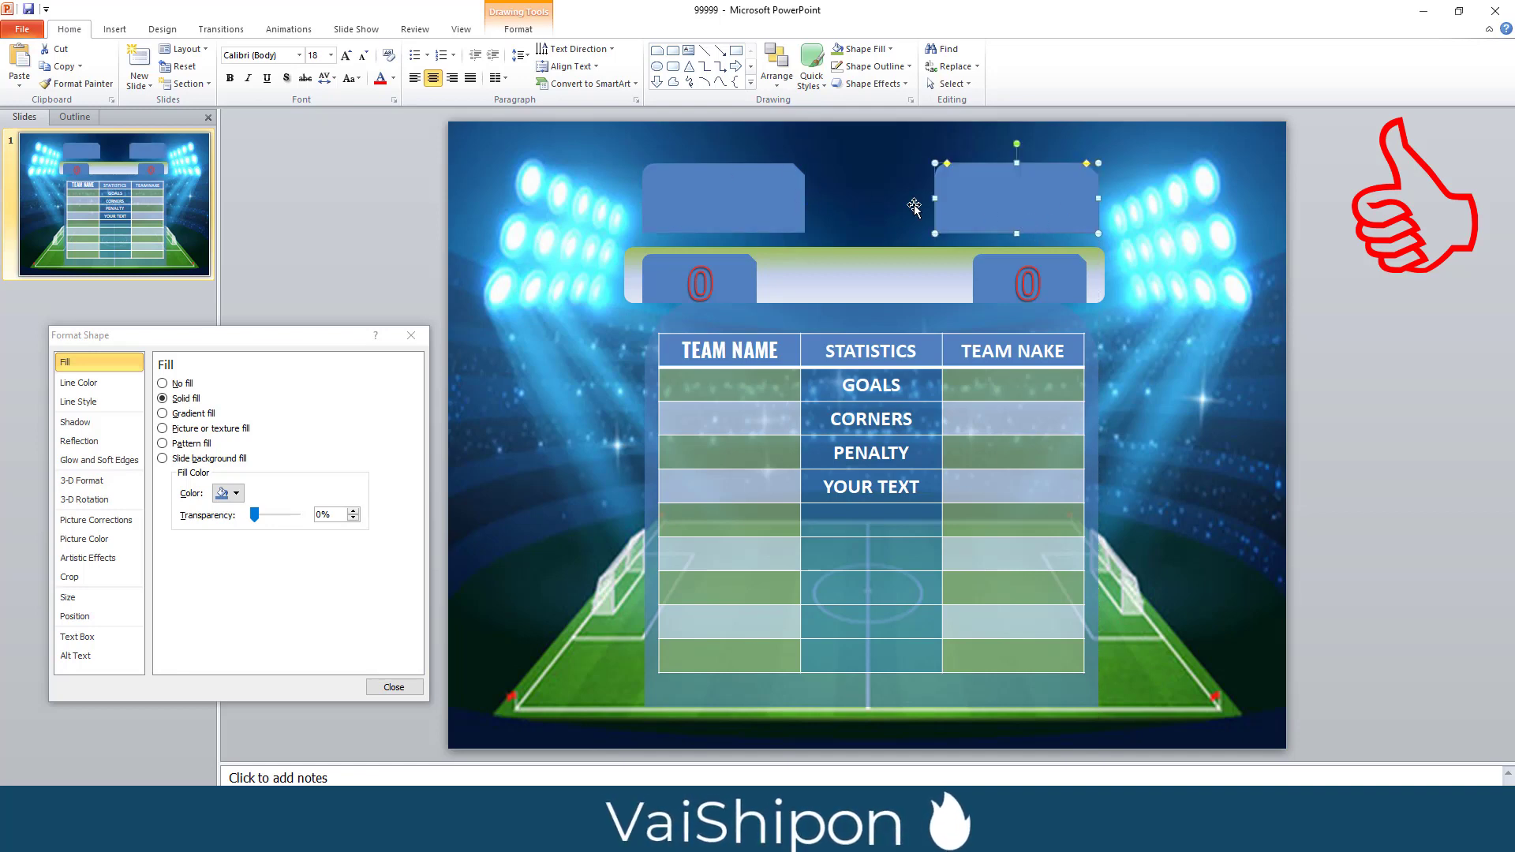
# Flip the right panel horizontally so it mirrors the left one
pyautogui.click(777, 67)
pyautogui.moveTo(786, 296)
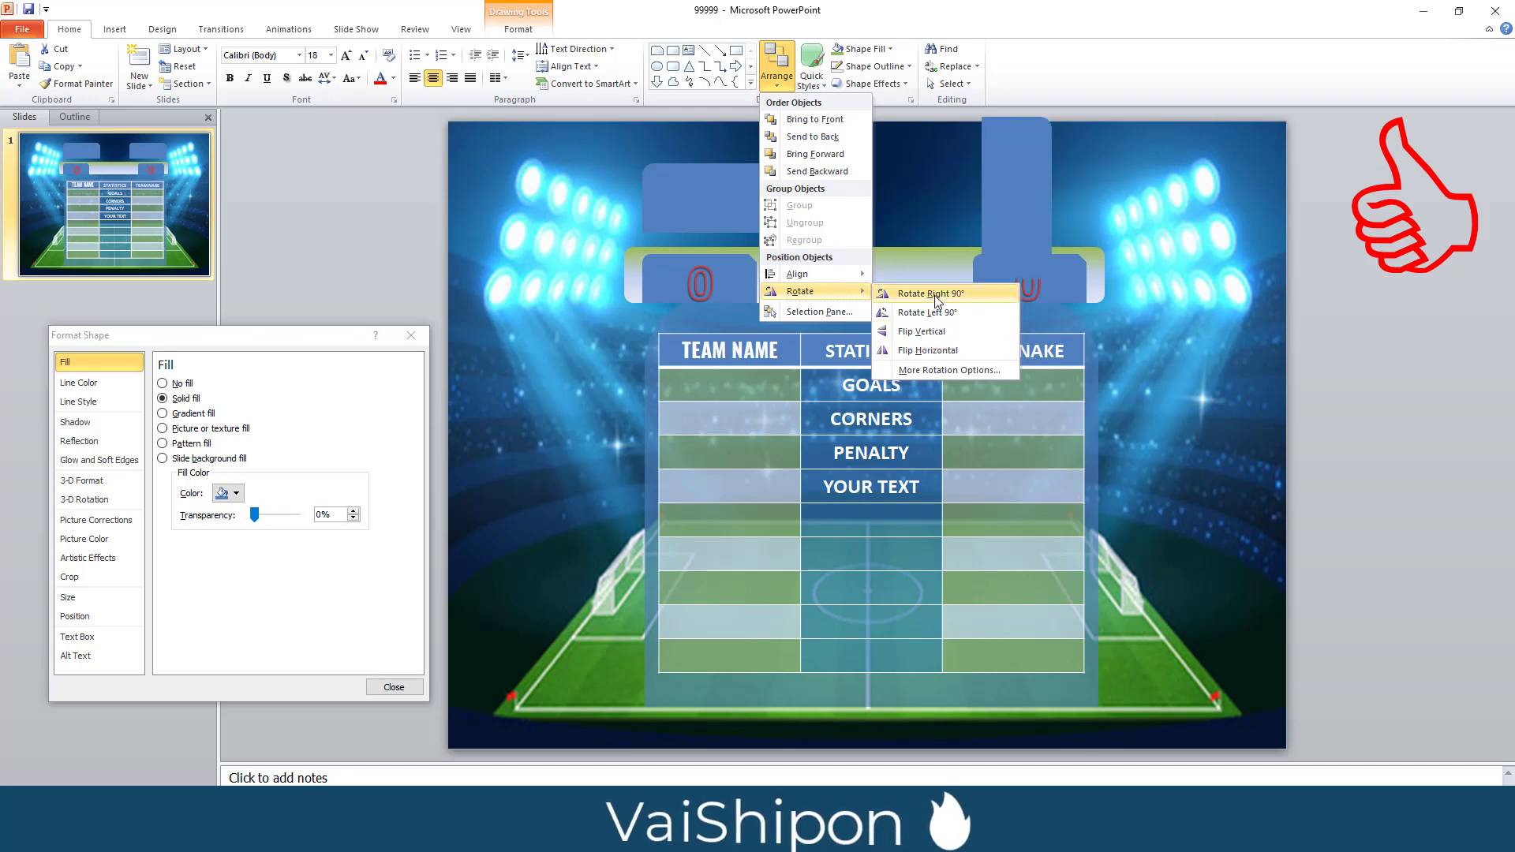
pyautogui.click(921, 356)
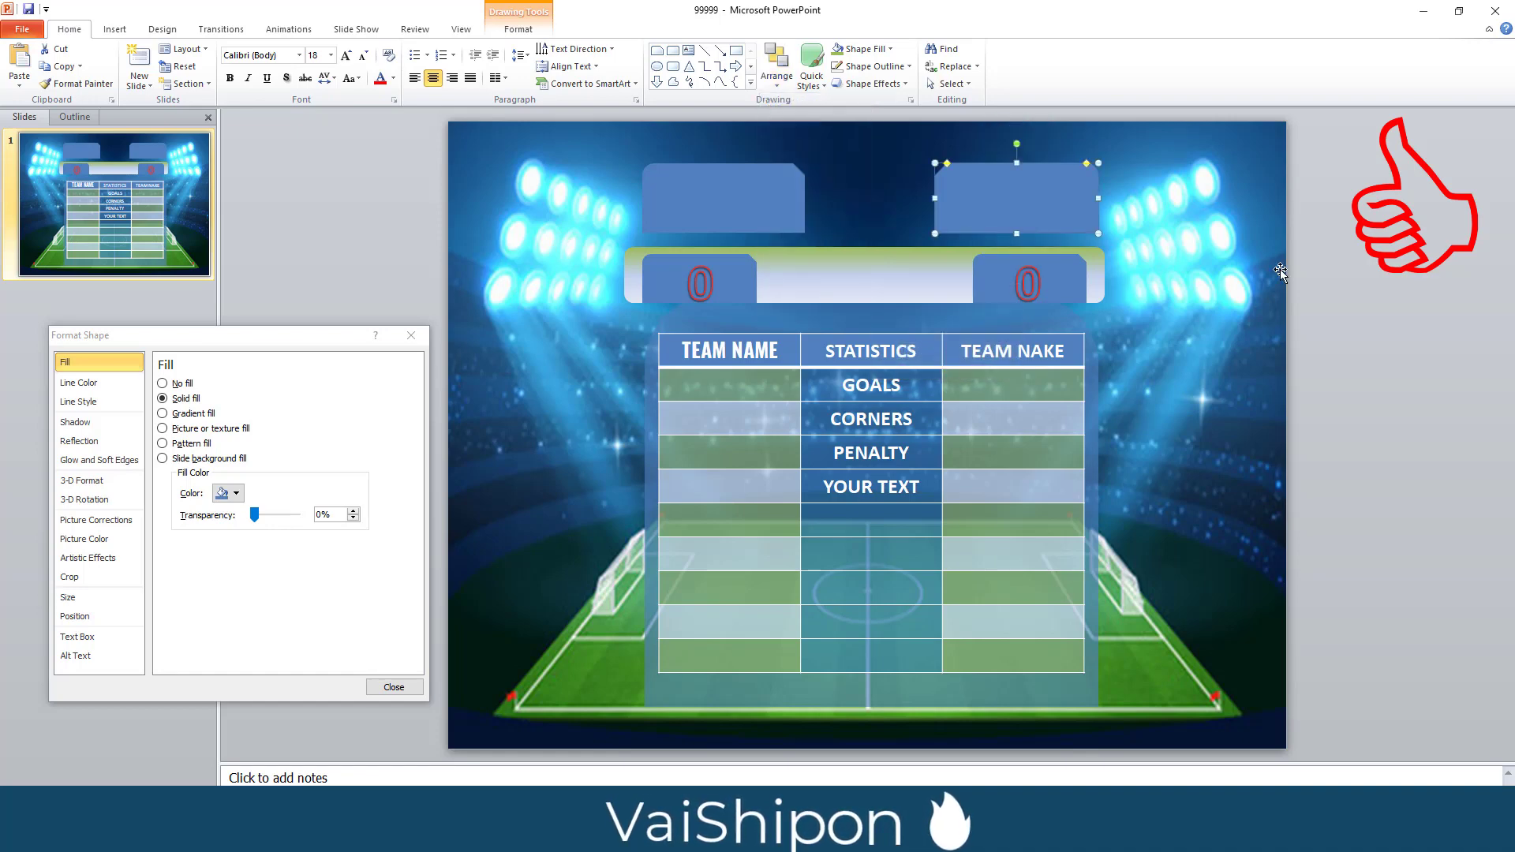
pyautogui.click(726, 327)
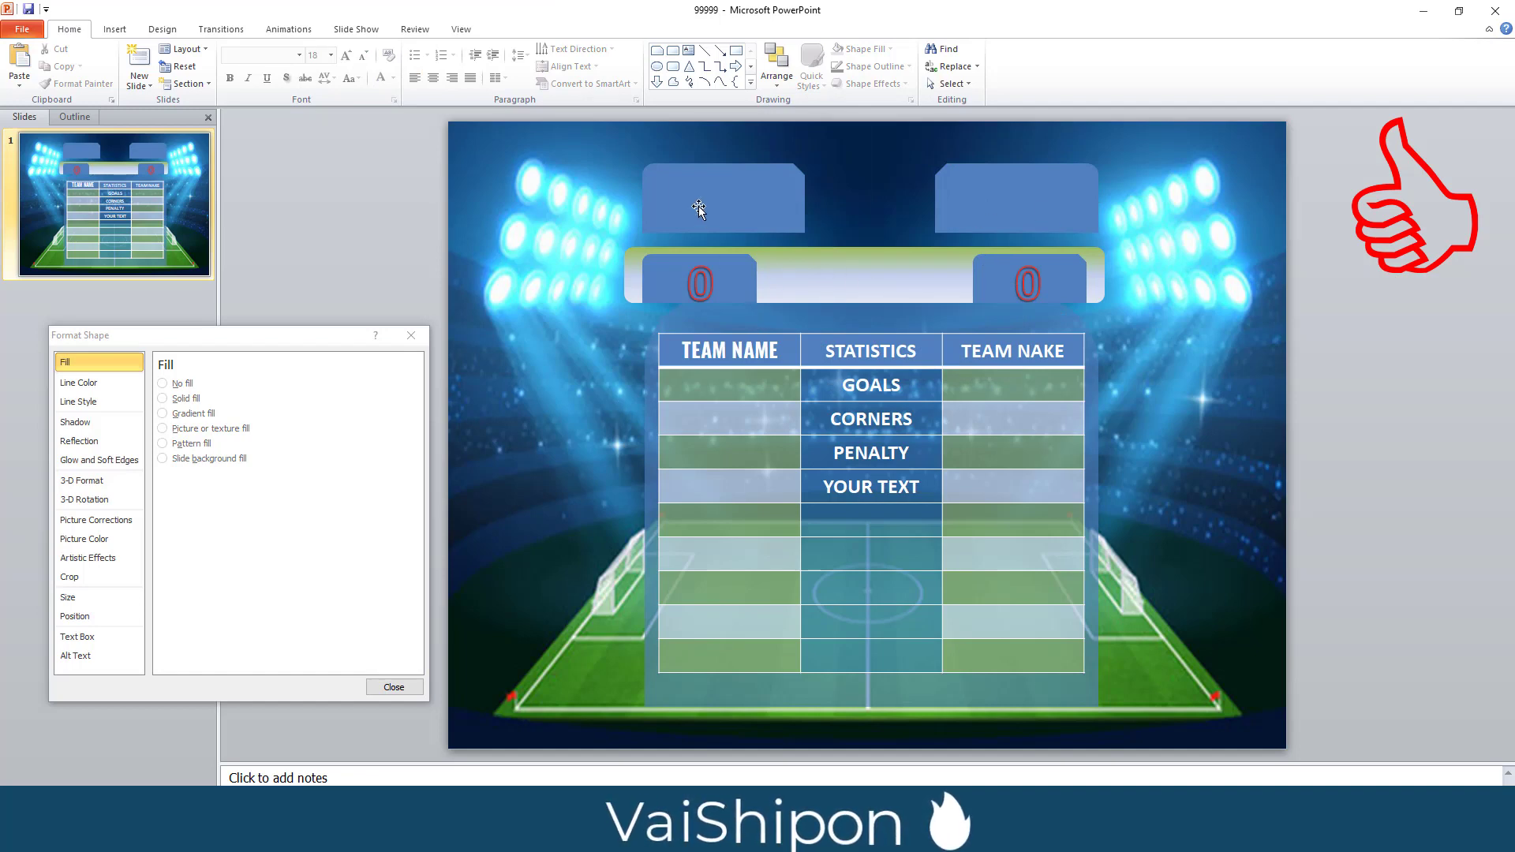
# Shift the top-left panel slightly left and bring up its shape formatting settings
pyautogui.moveTo(698, 206); pyautogui.dragTo(694, 206)
pyautogui.click(789, 245)
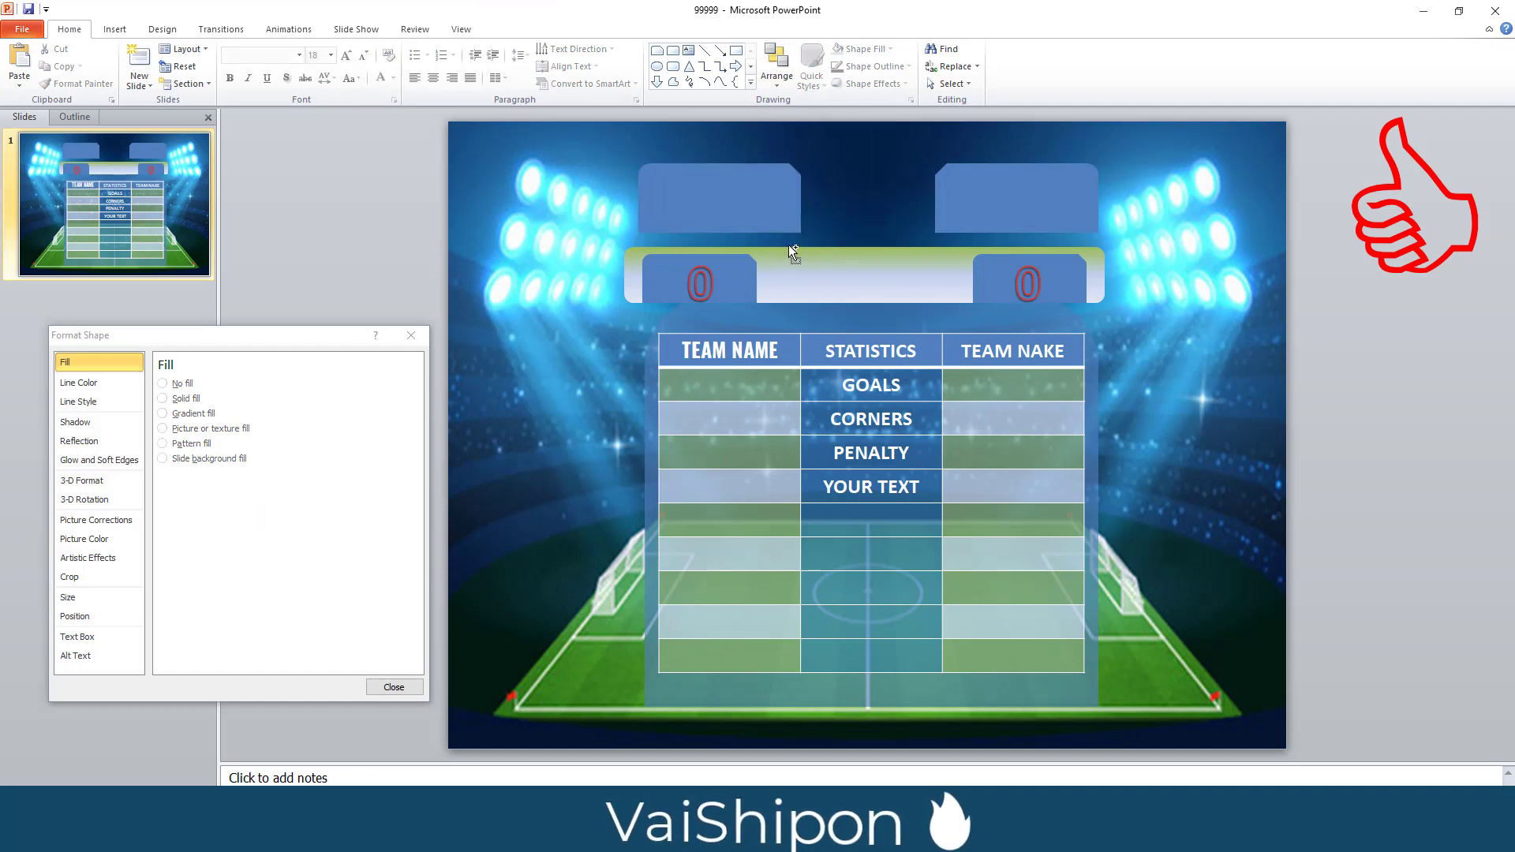
pyautogui.click(755, 215)
pyautogui.click(1029, 209)
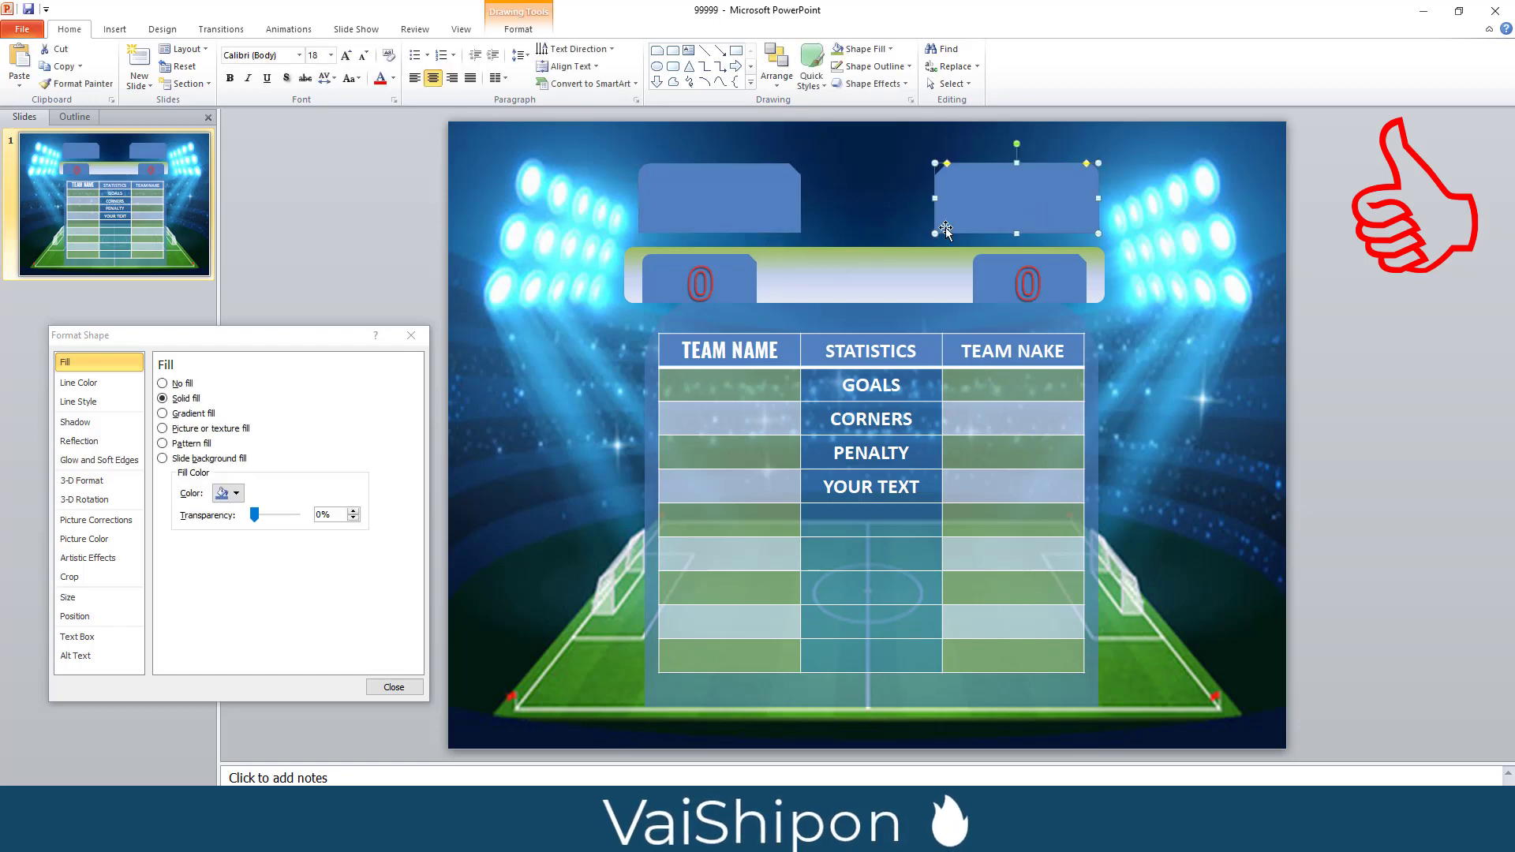
pyautogui.click(731, 210)
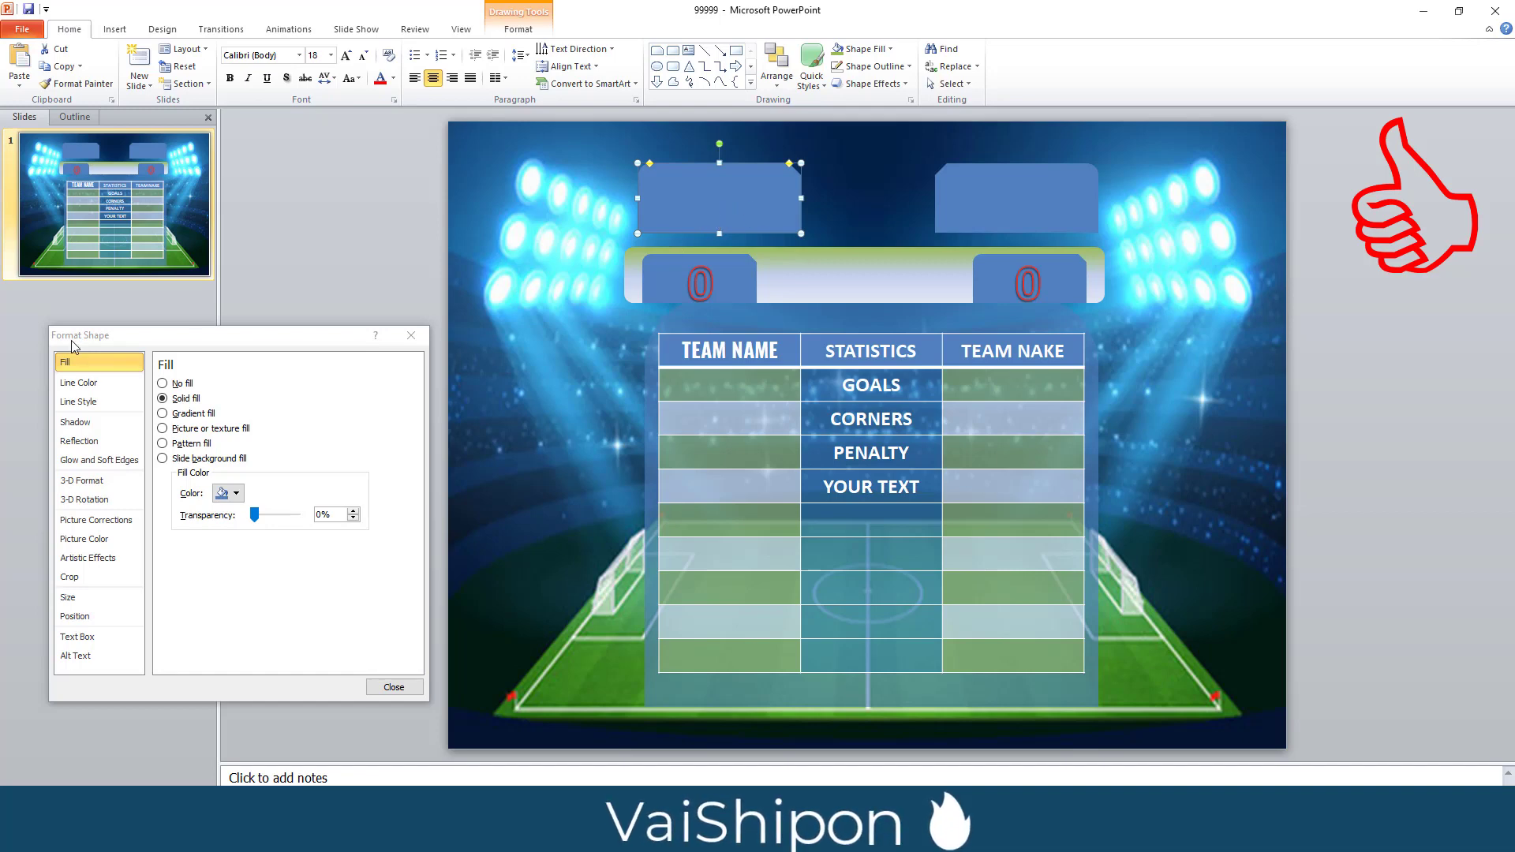
pyautogui.click(180, 354)
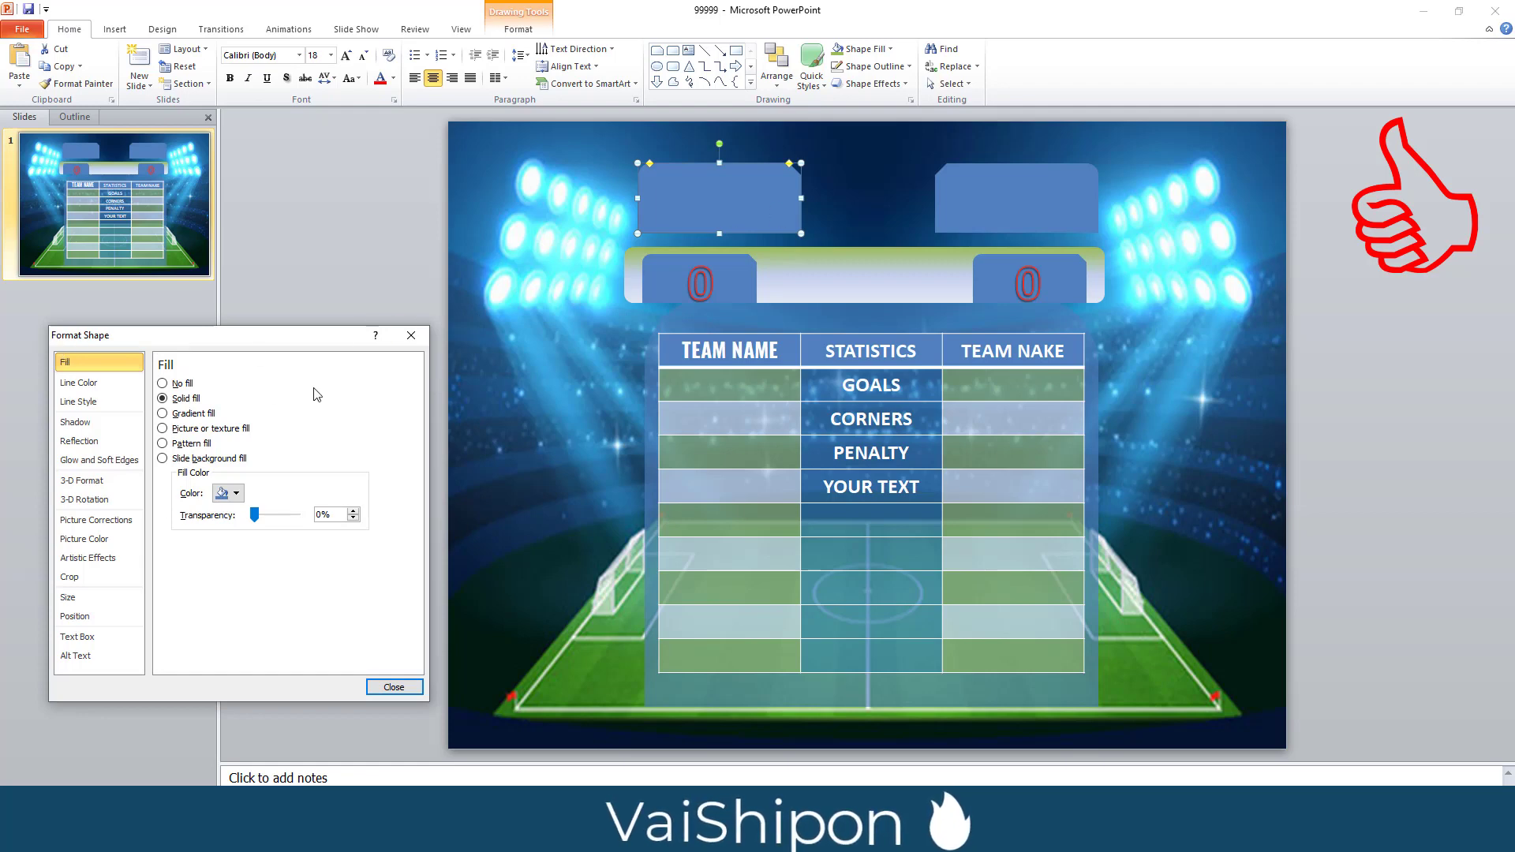
pyautogui.click(775, 197)
pyautogui.rightClick(774, 197)
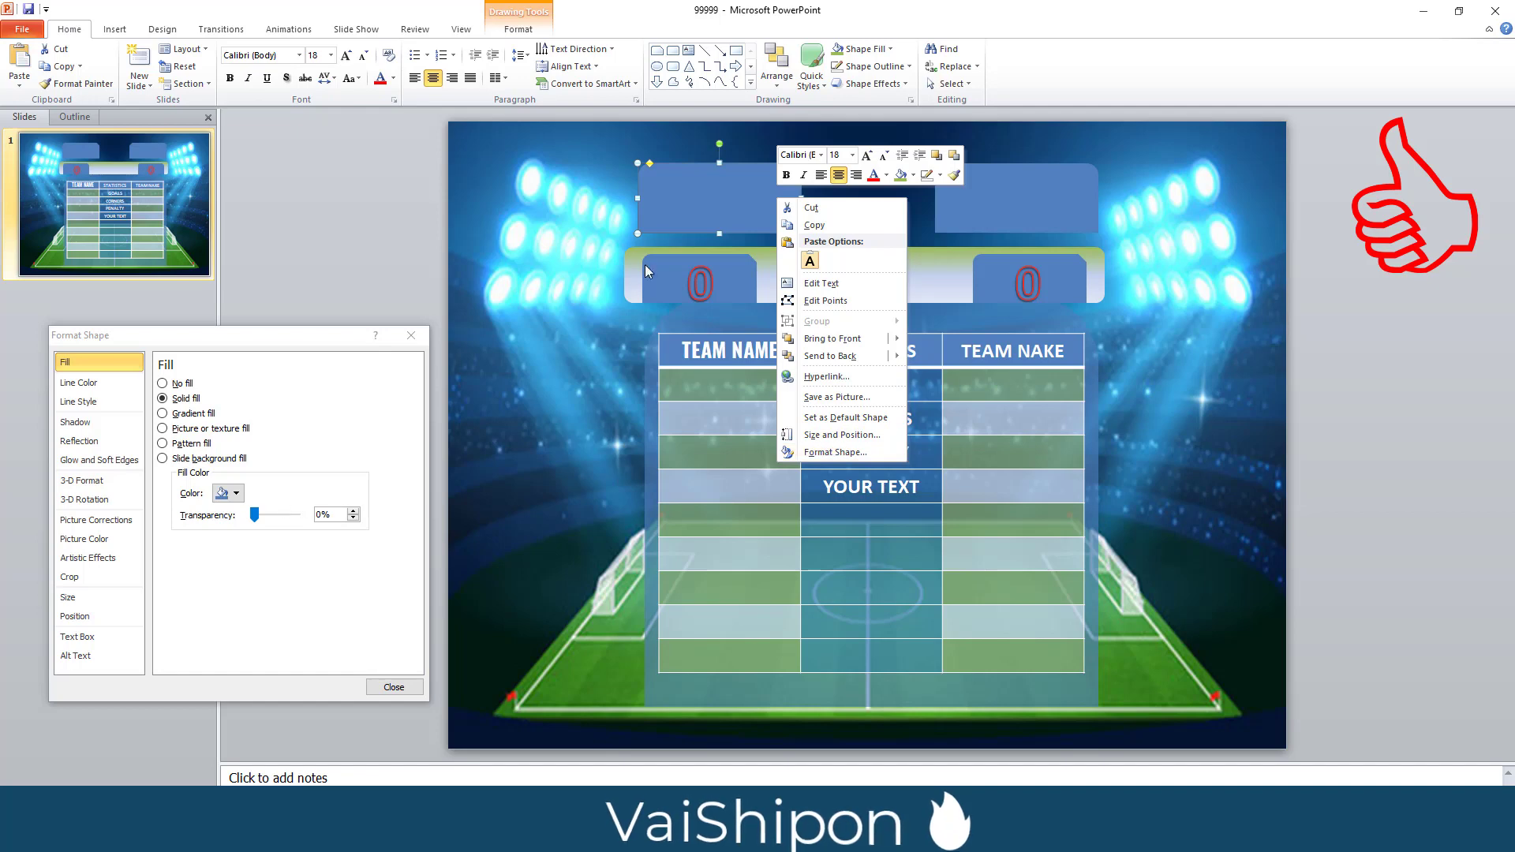
pyautogui.press('Escape')
# Fill the left panel with the bb Bangladesh flag image from the Images folder
pyautogui.click(162, 429)
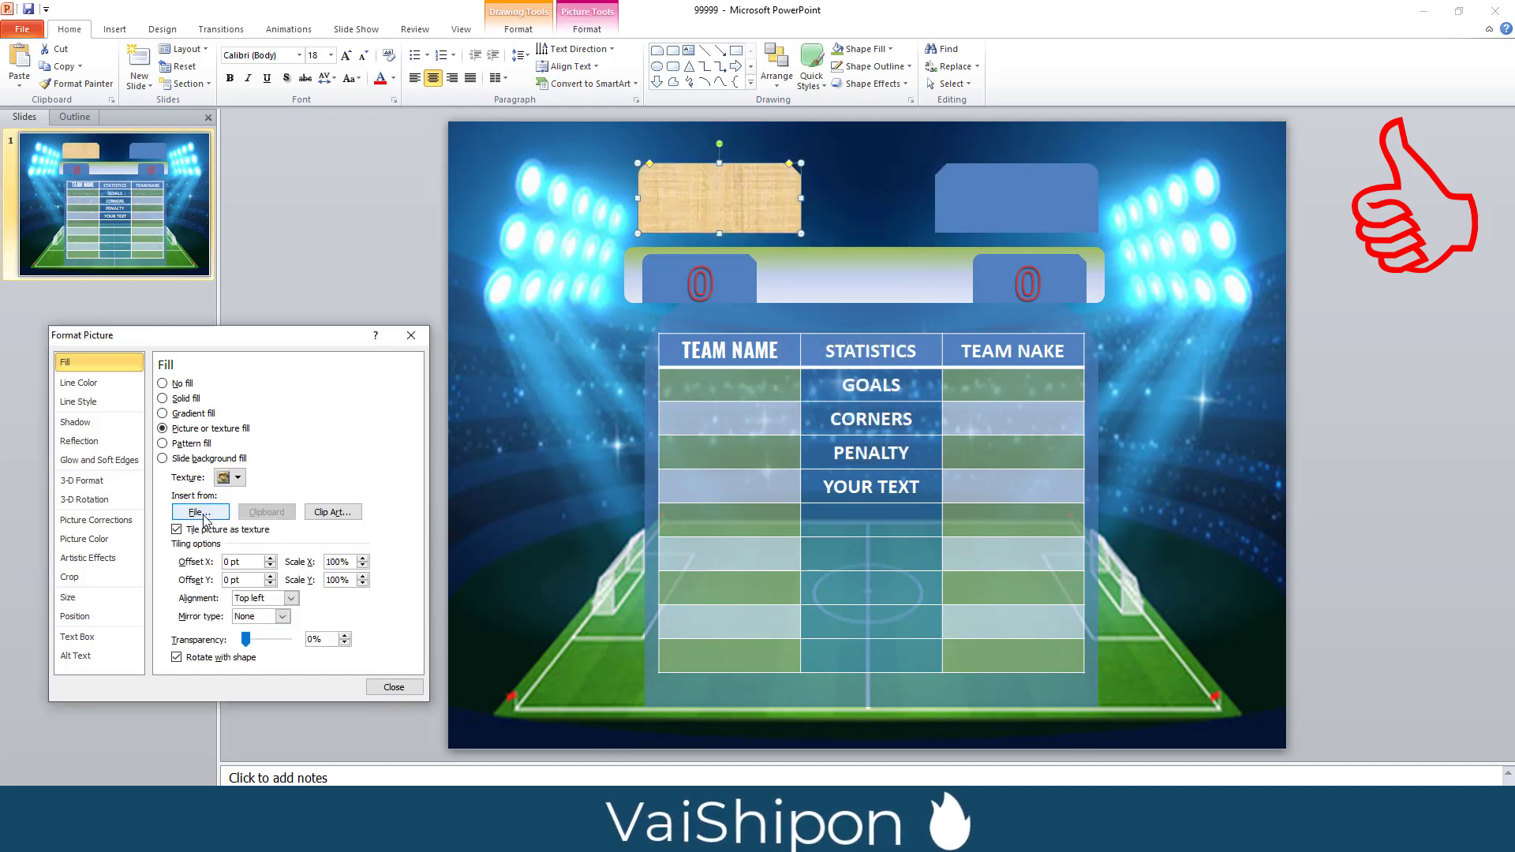
pyautogui.click(200, 513)
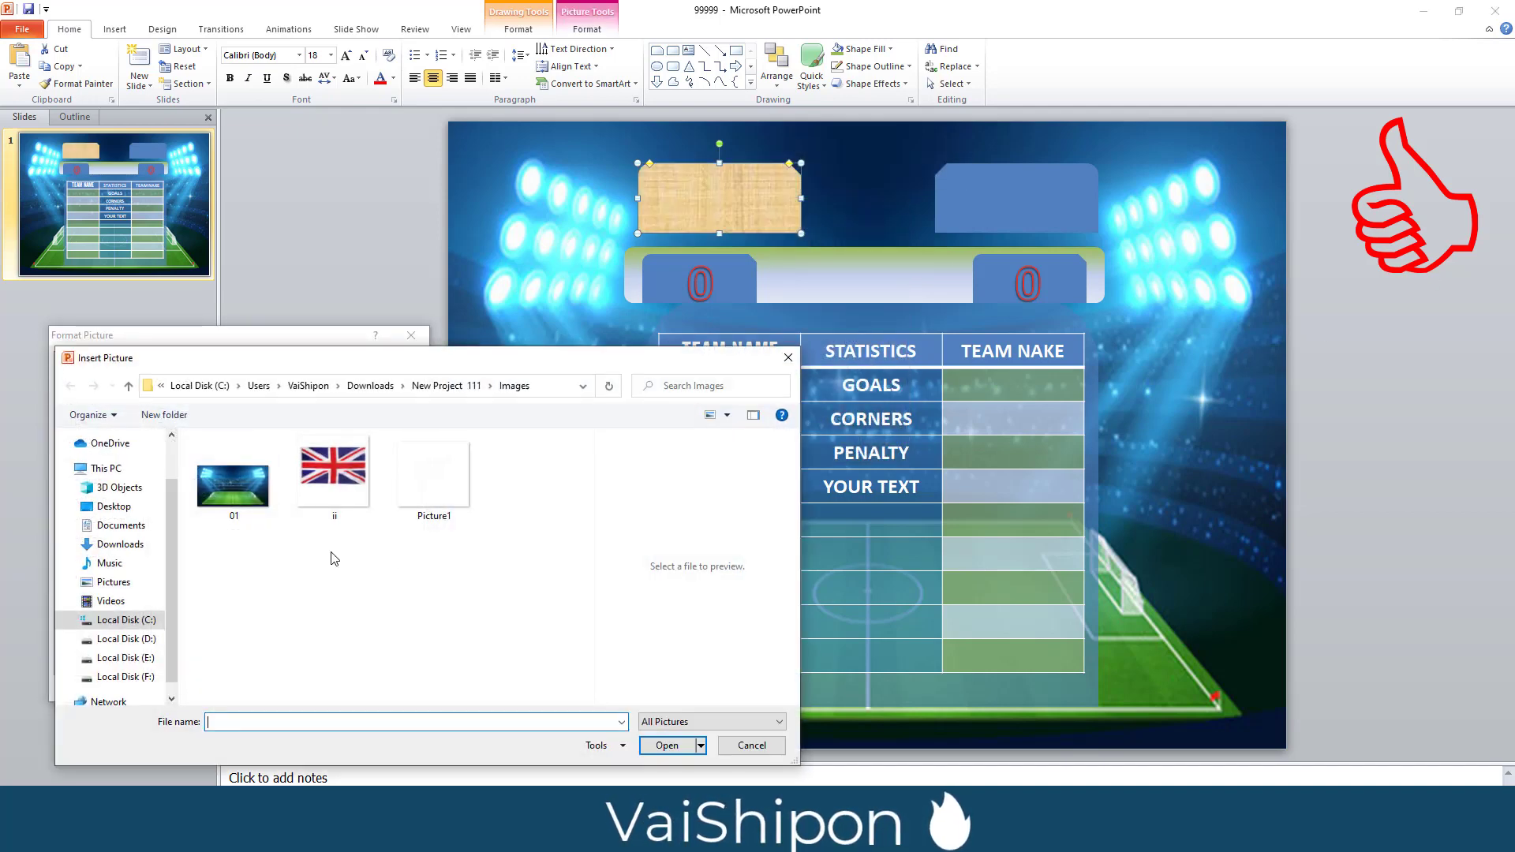
pyautogui.click(128, 386)
pyautogui.doubleClick(229, 461)
pyautogui.click(749, 721)
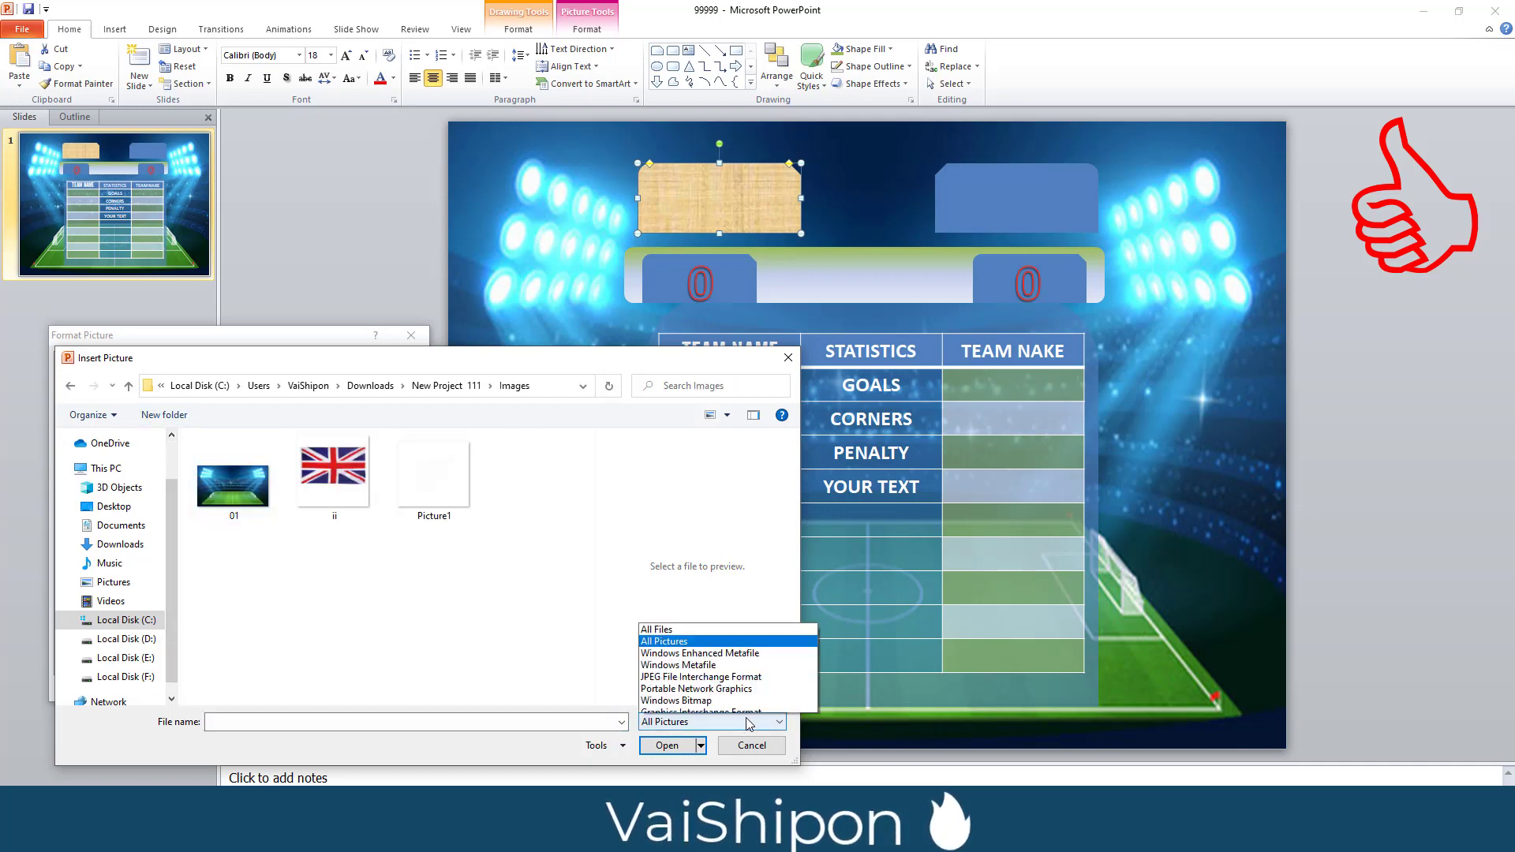
pyautogui.click(683, 529)
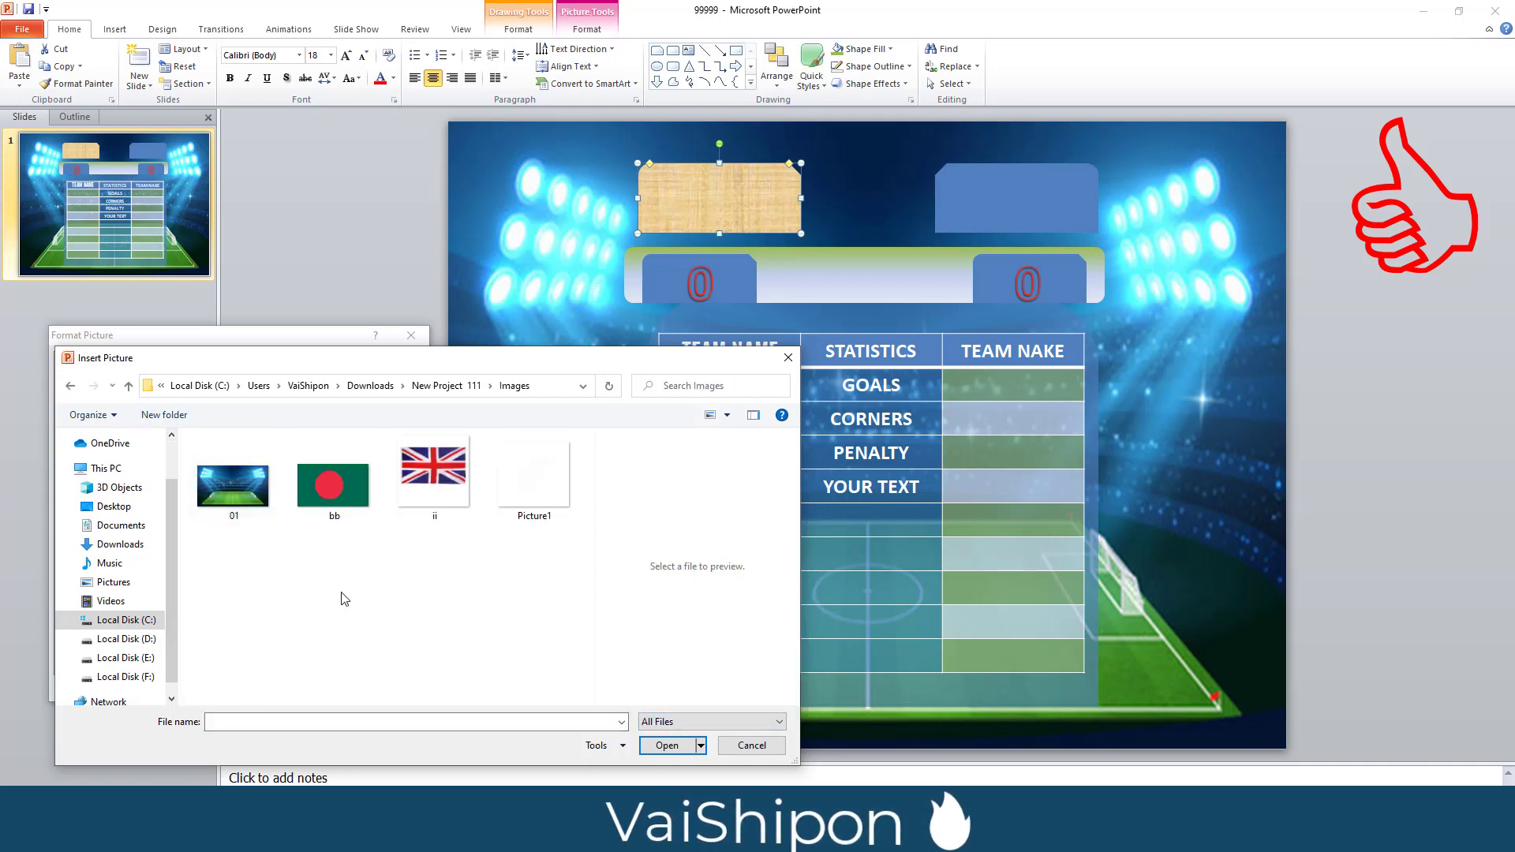
pyautogui.doubleClick(346, 493)
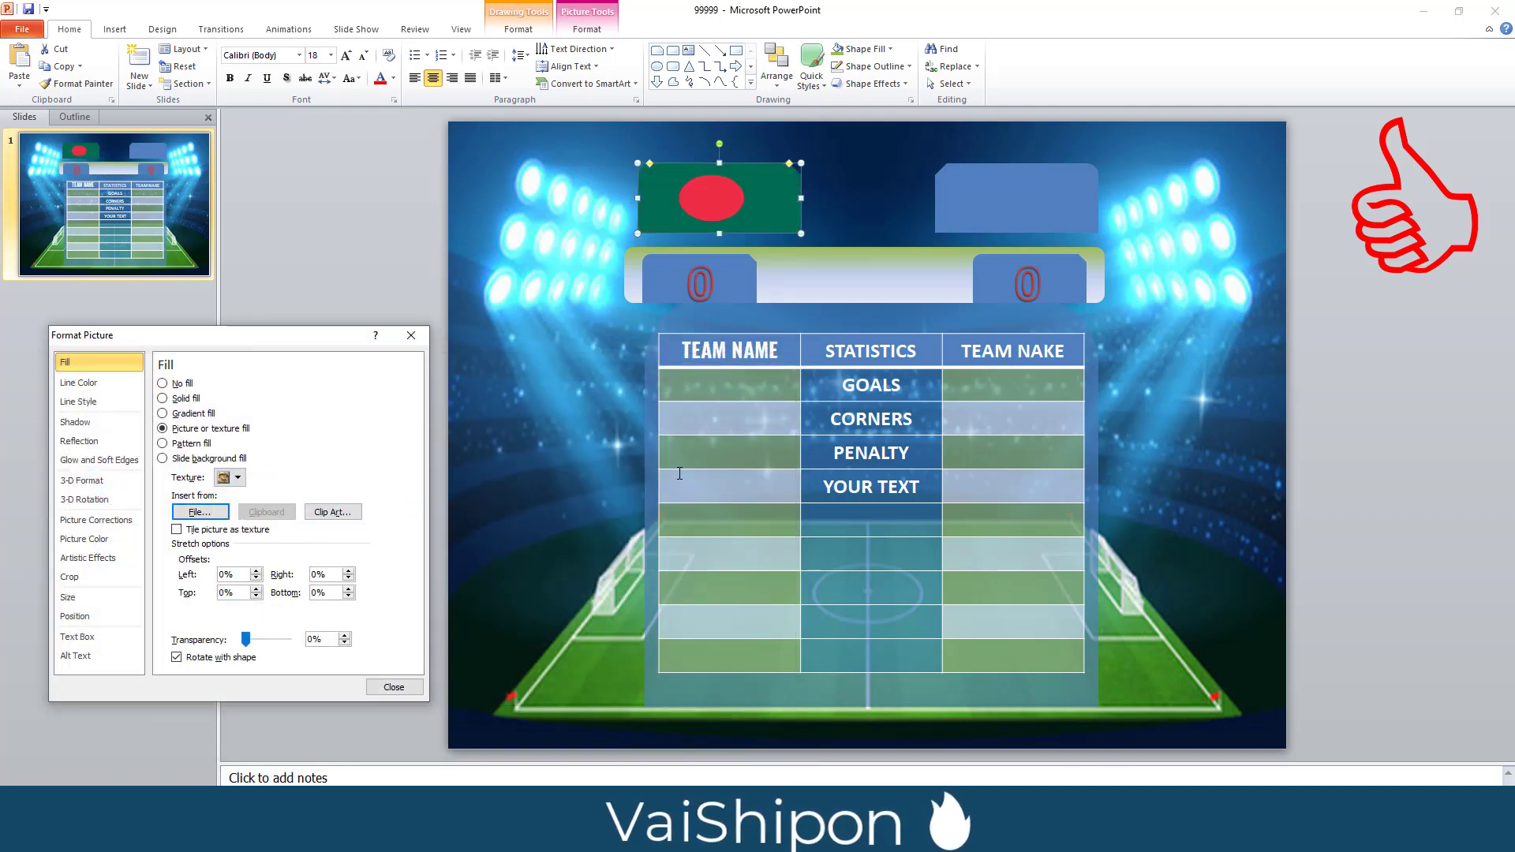
# Fill the right panel with the ii UK flag image
pyautogui.click(1007, 219)
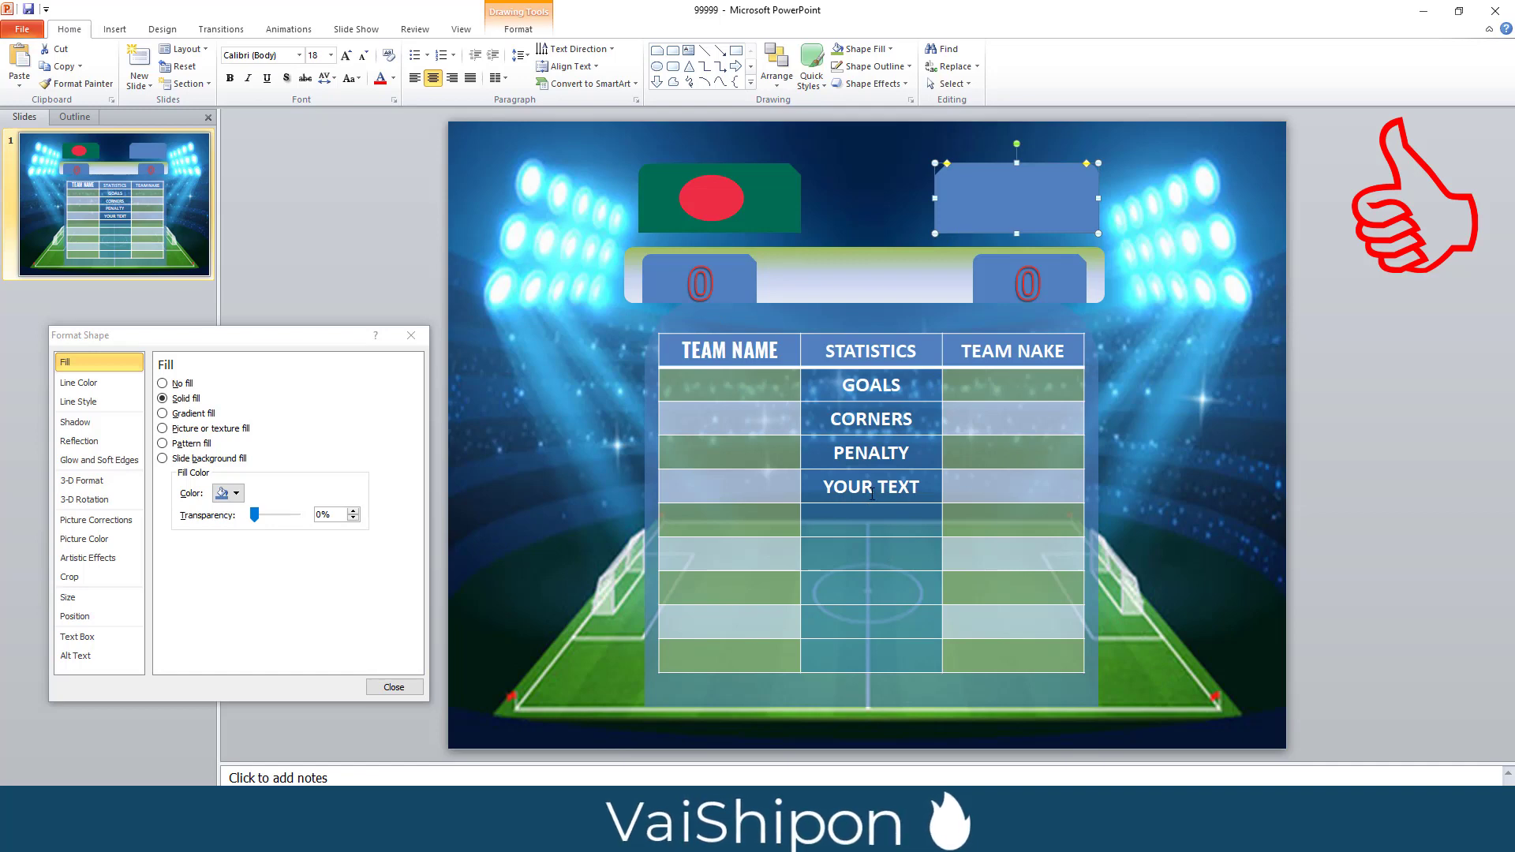
pyautogui.click(210, 428)
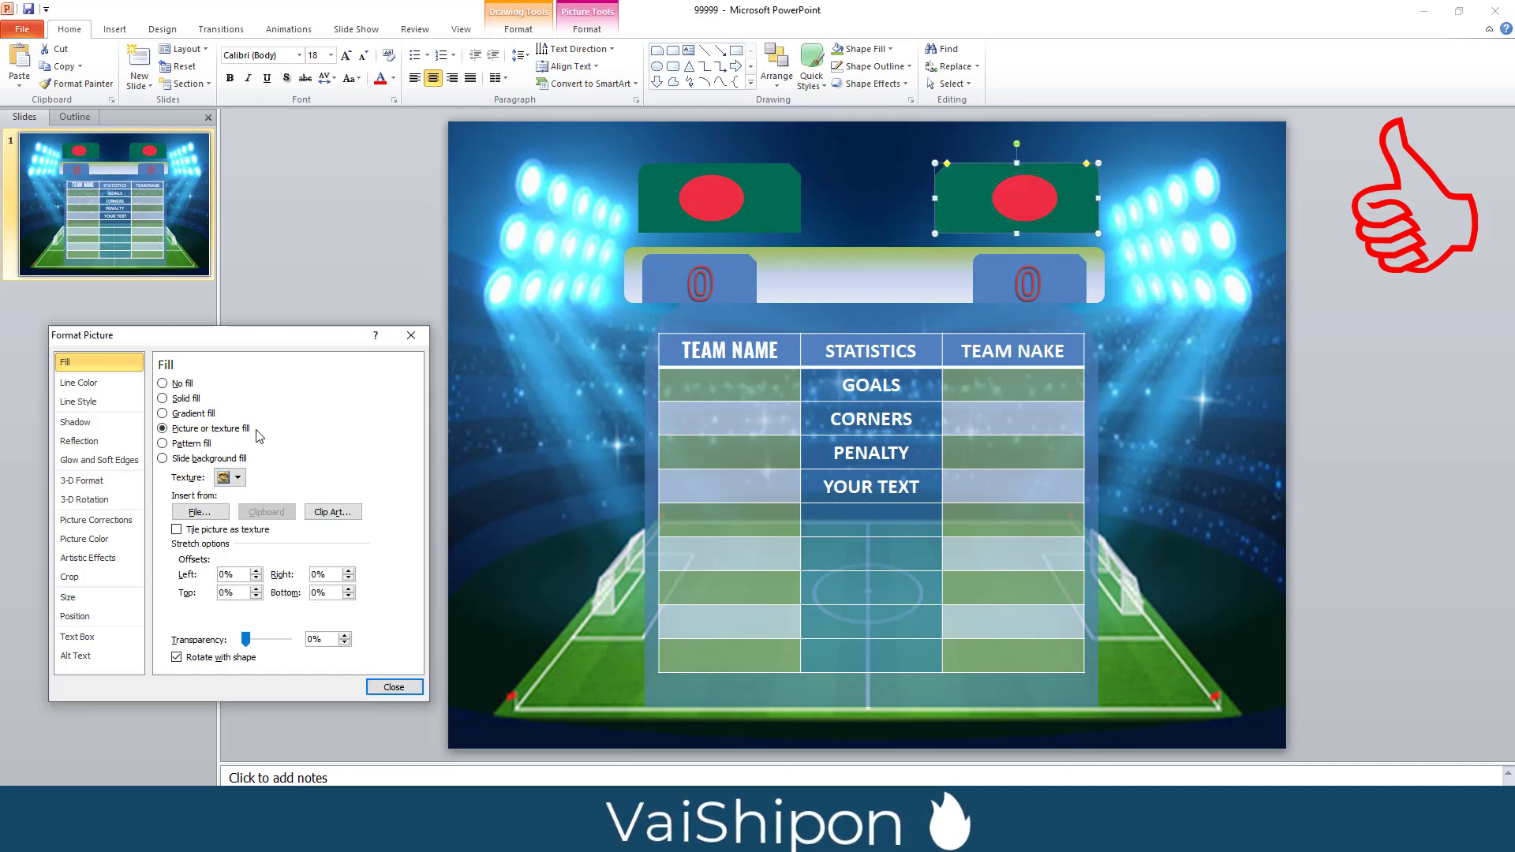
pyautogui.click(200, 511)
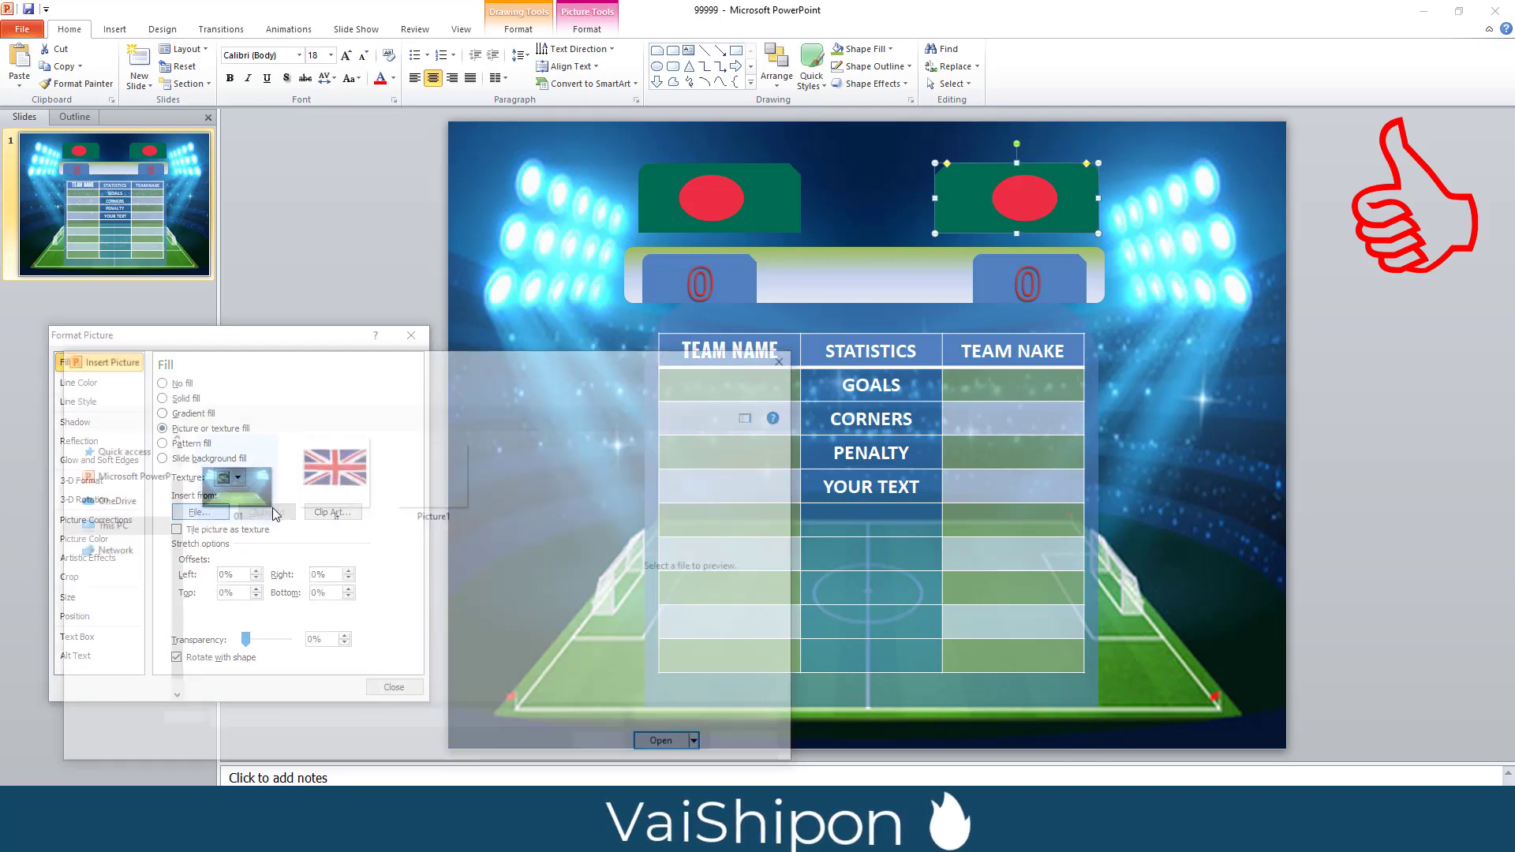
pyautogui.doubleClick(331, 478)
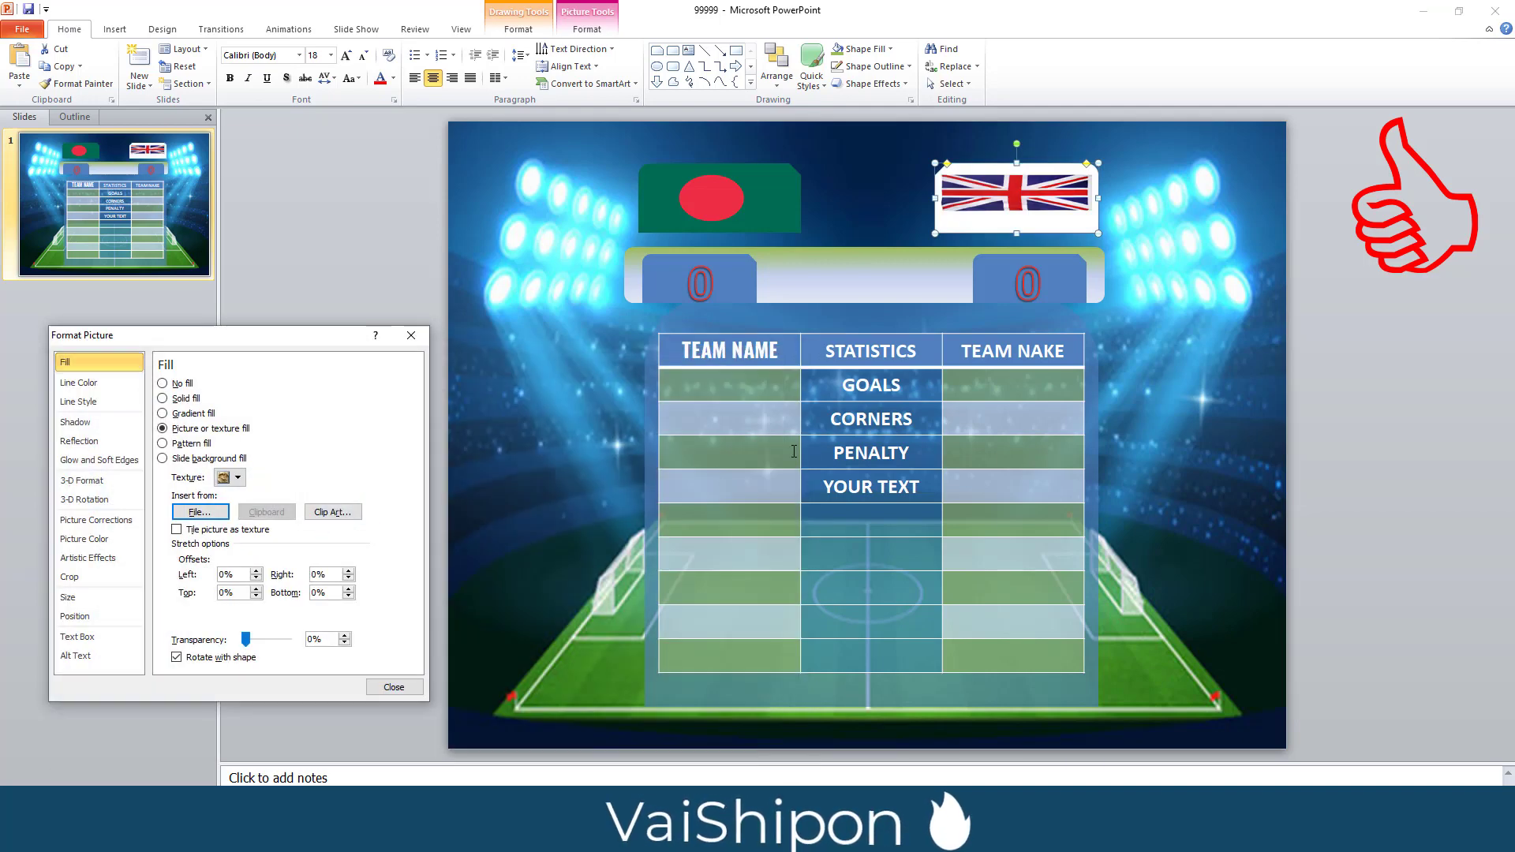
pyautogui.click(1424, 337)
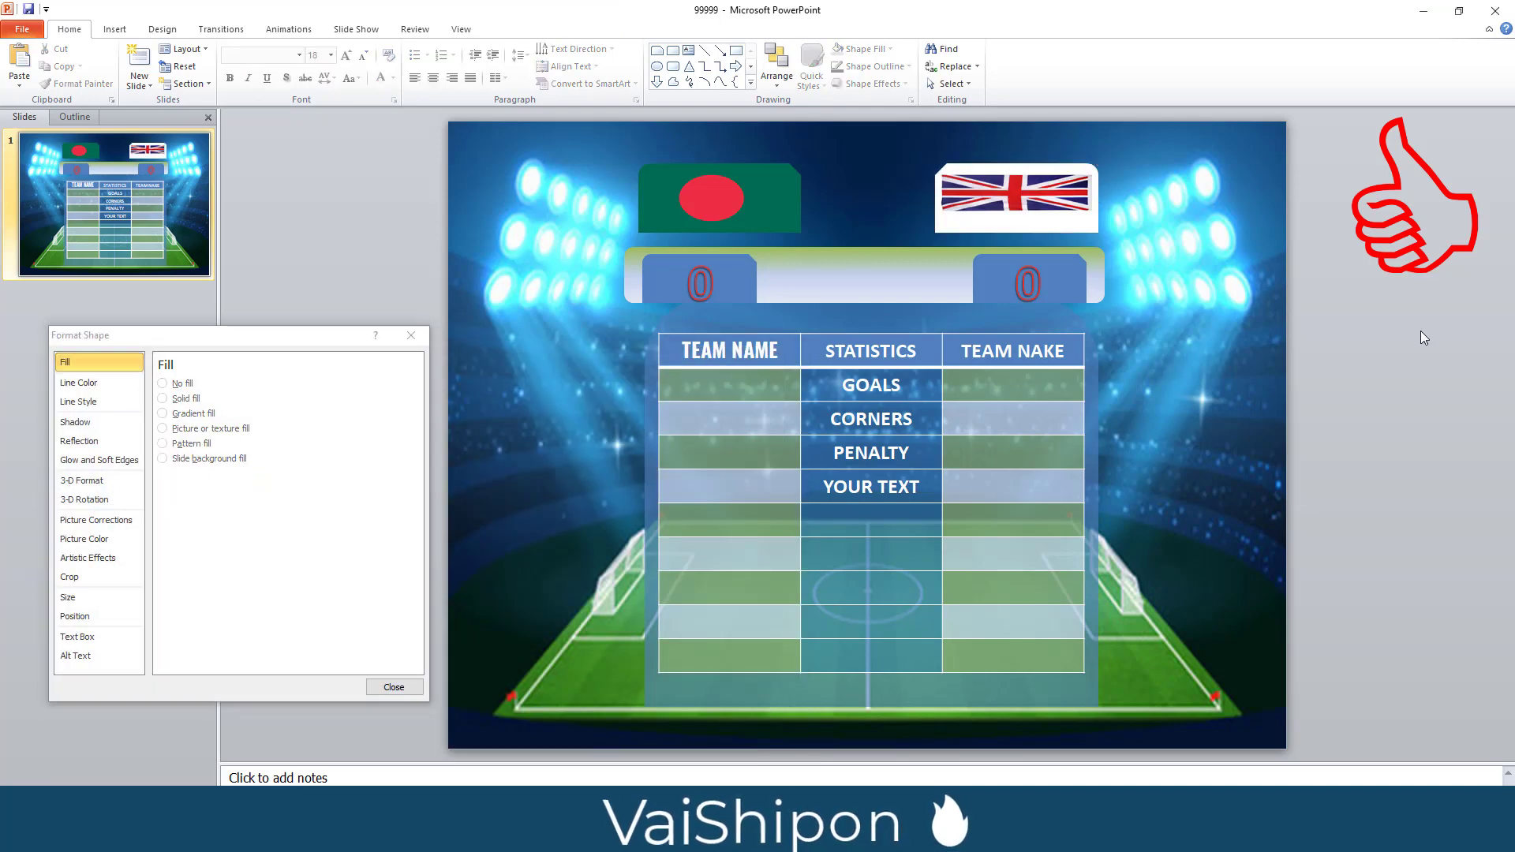
# Copy the left score box up between the flags and change its text to VS
pyautogui.click(704, 291)
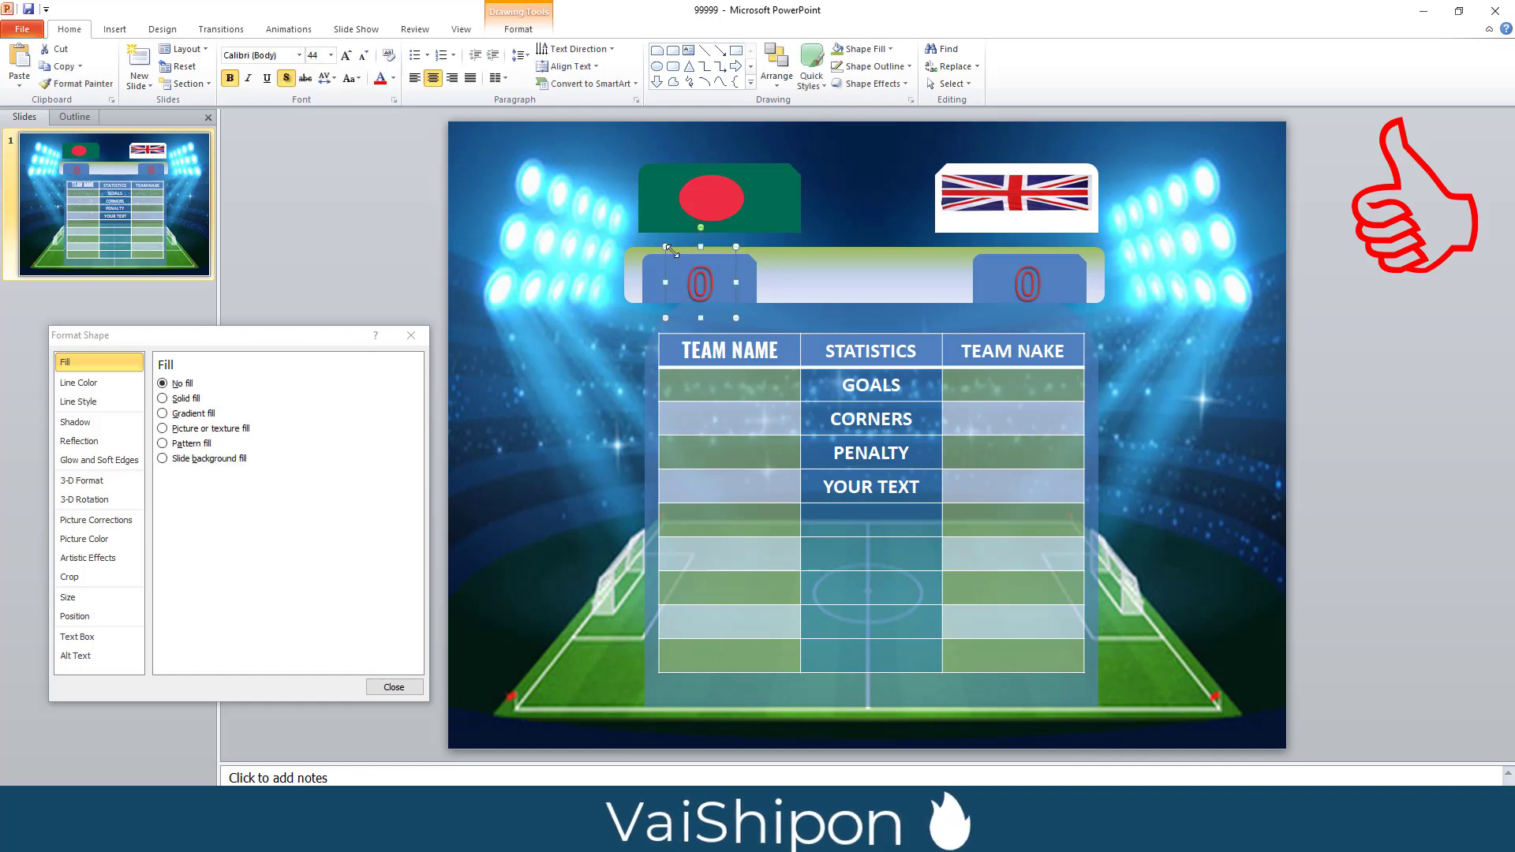
pyautogui.moveTo(677, 258); pyautogui.dragTo(848, 173)
pyautogui.doubleClick(876, 210)
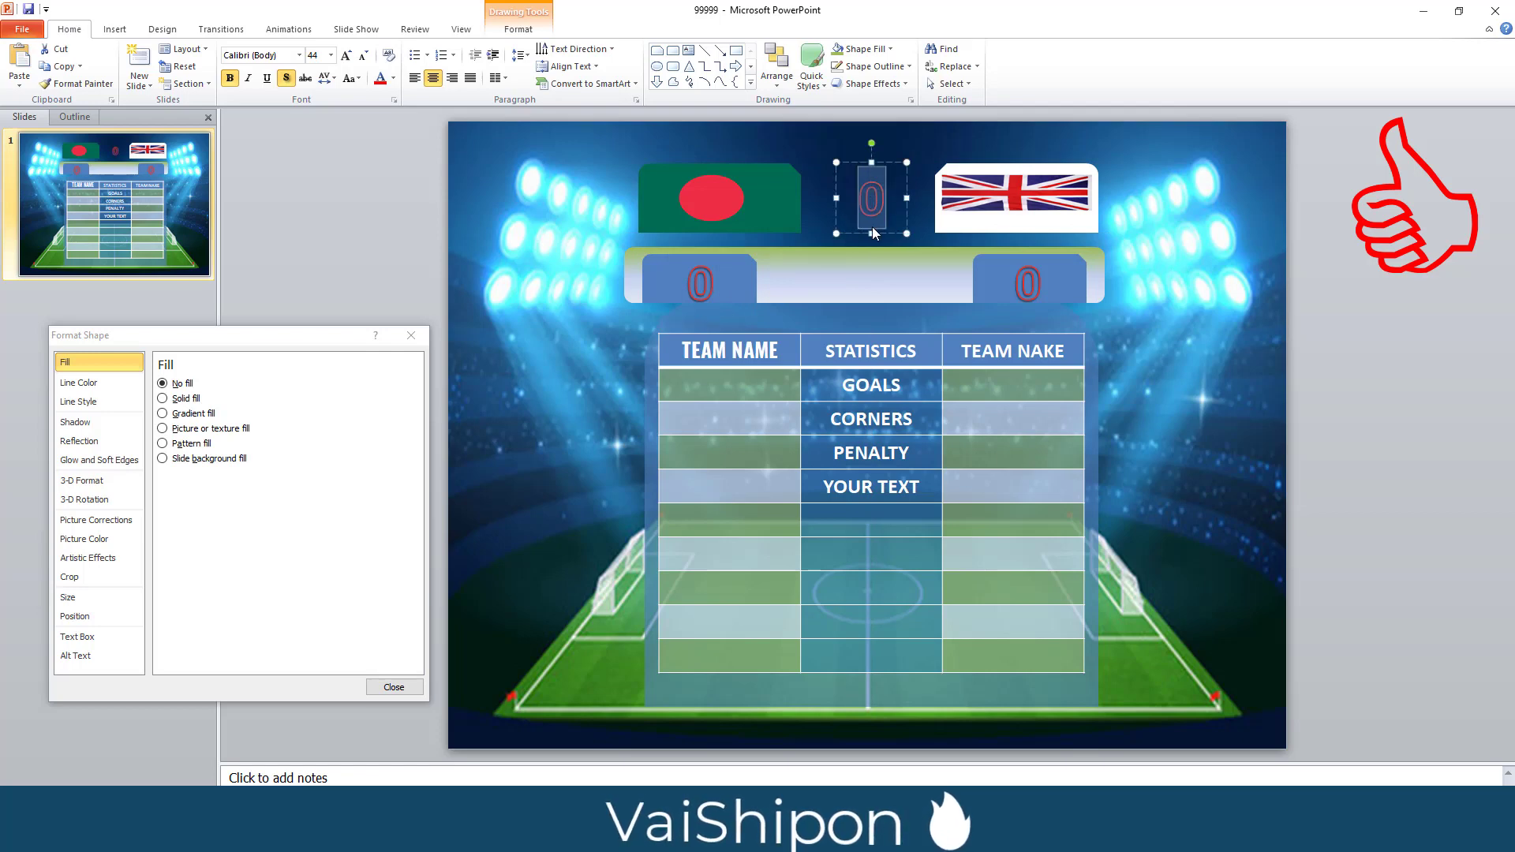
pyautogui.write('VS')
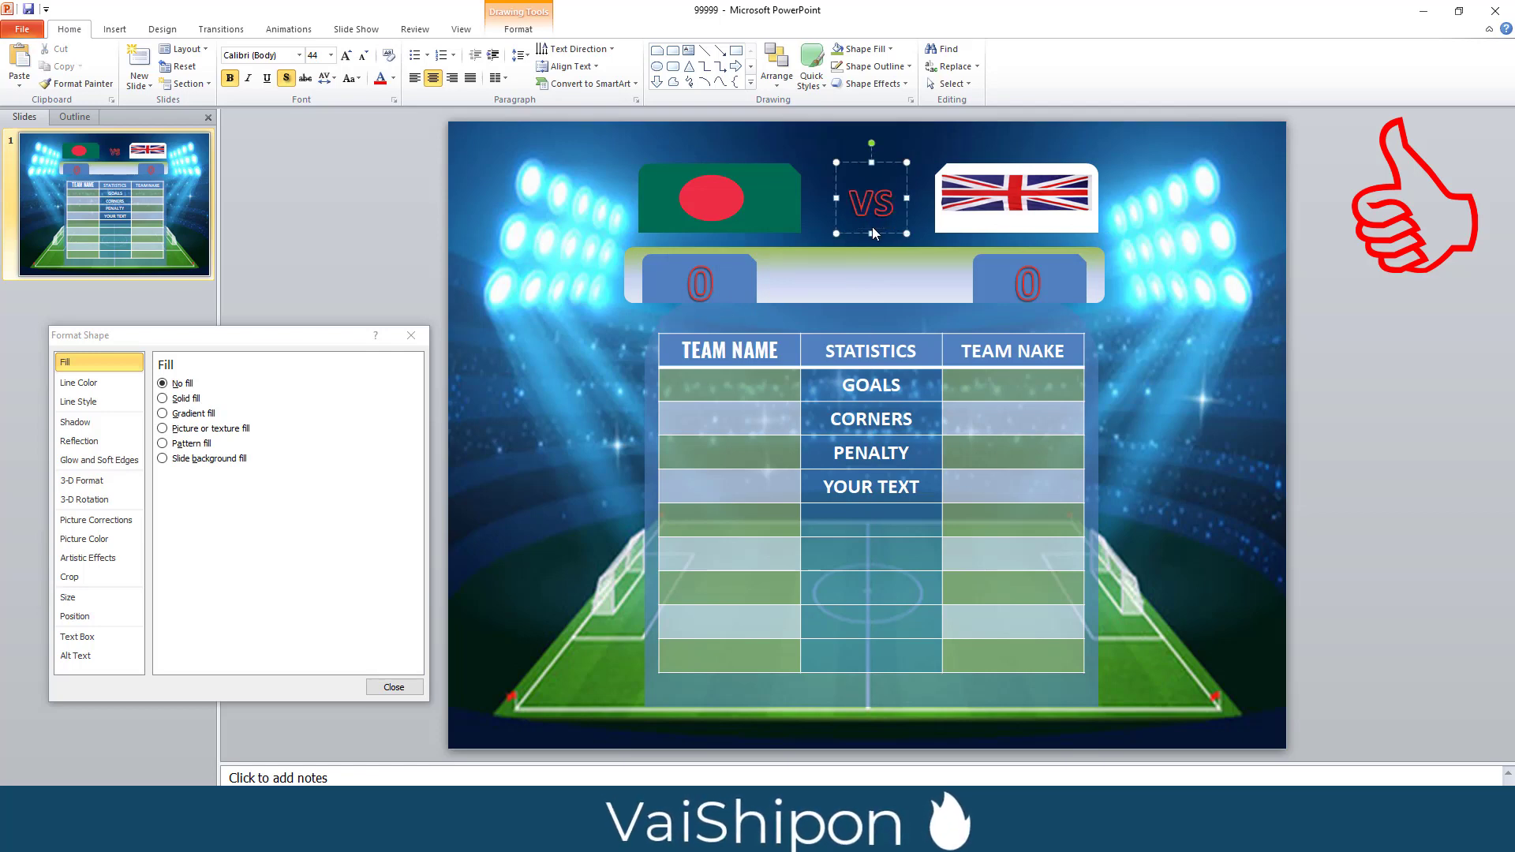
pyautogui.click(1181, 383)
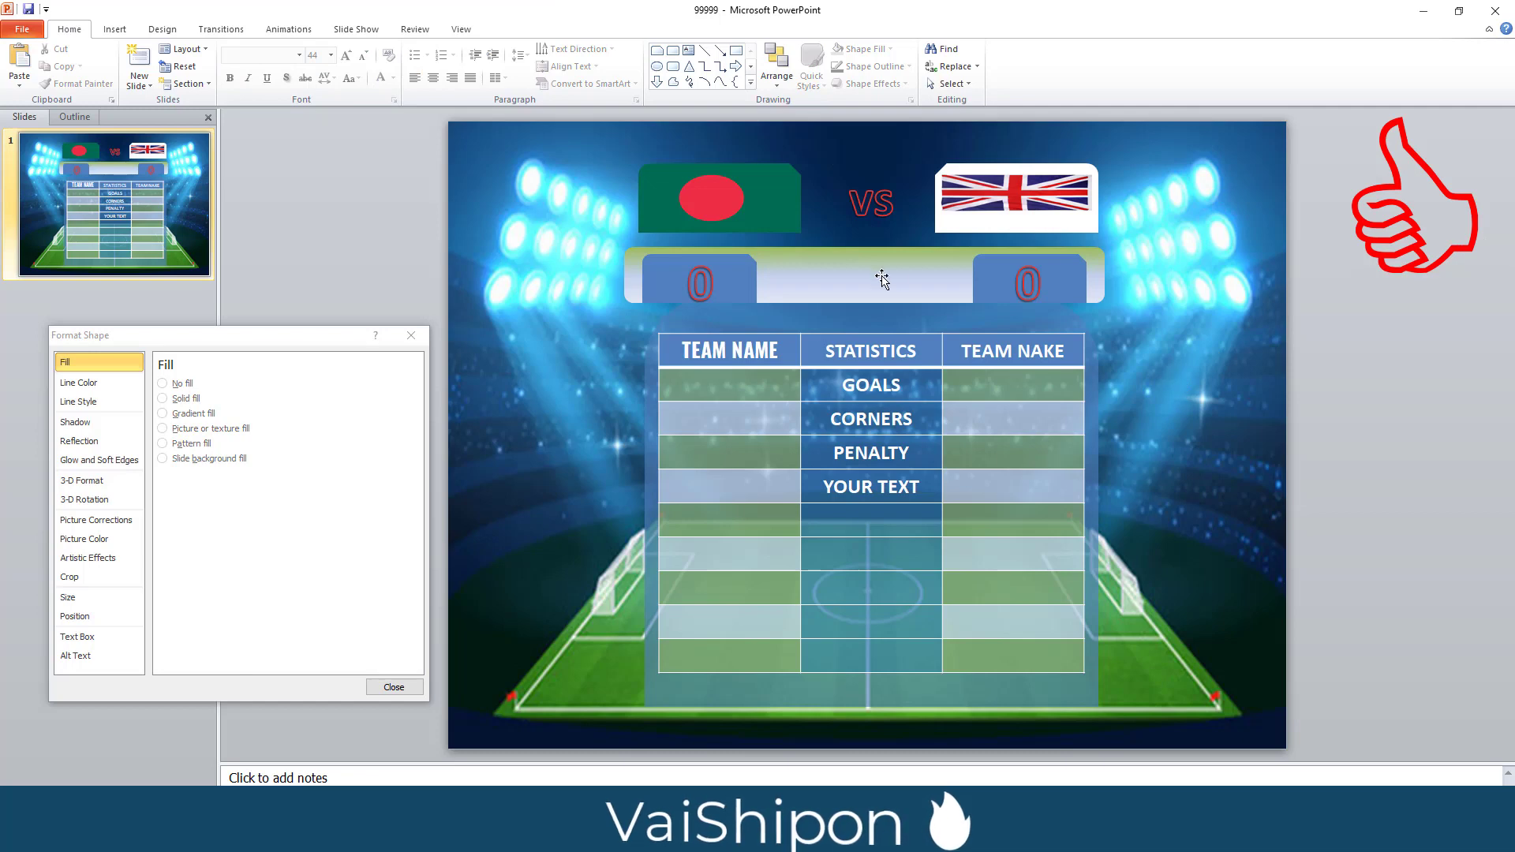
# Change the header cells TEAM NAME to BANGLADESH and TEAM NAKE to ENGLAND
pyautogui.click(718, 352)
pyautogui.tripleClick(717, 351)
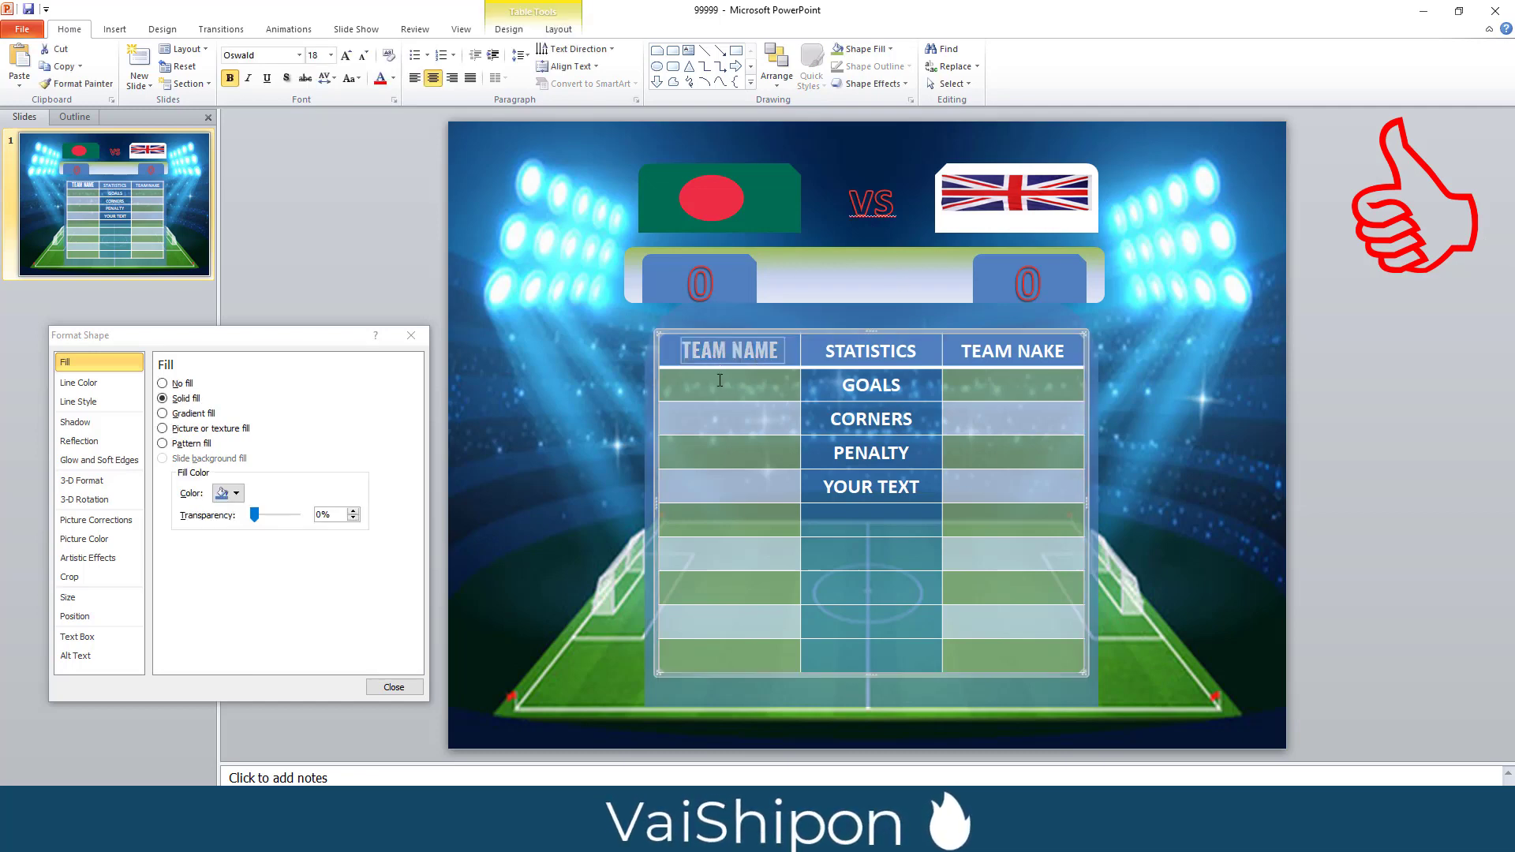
pyautogui.write('b')
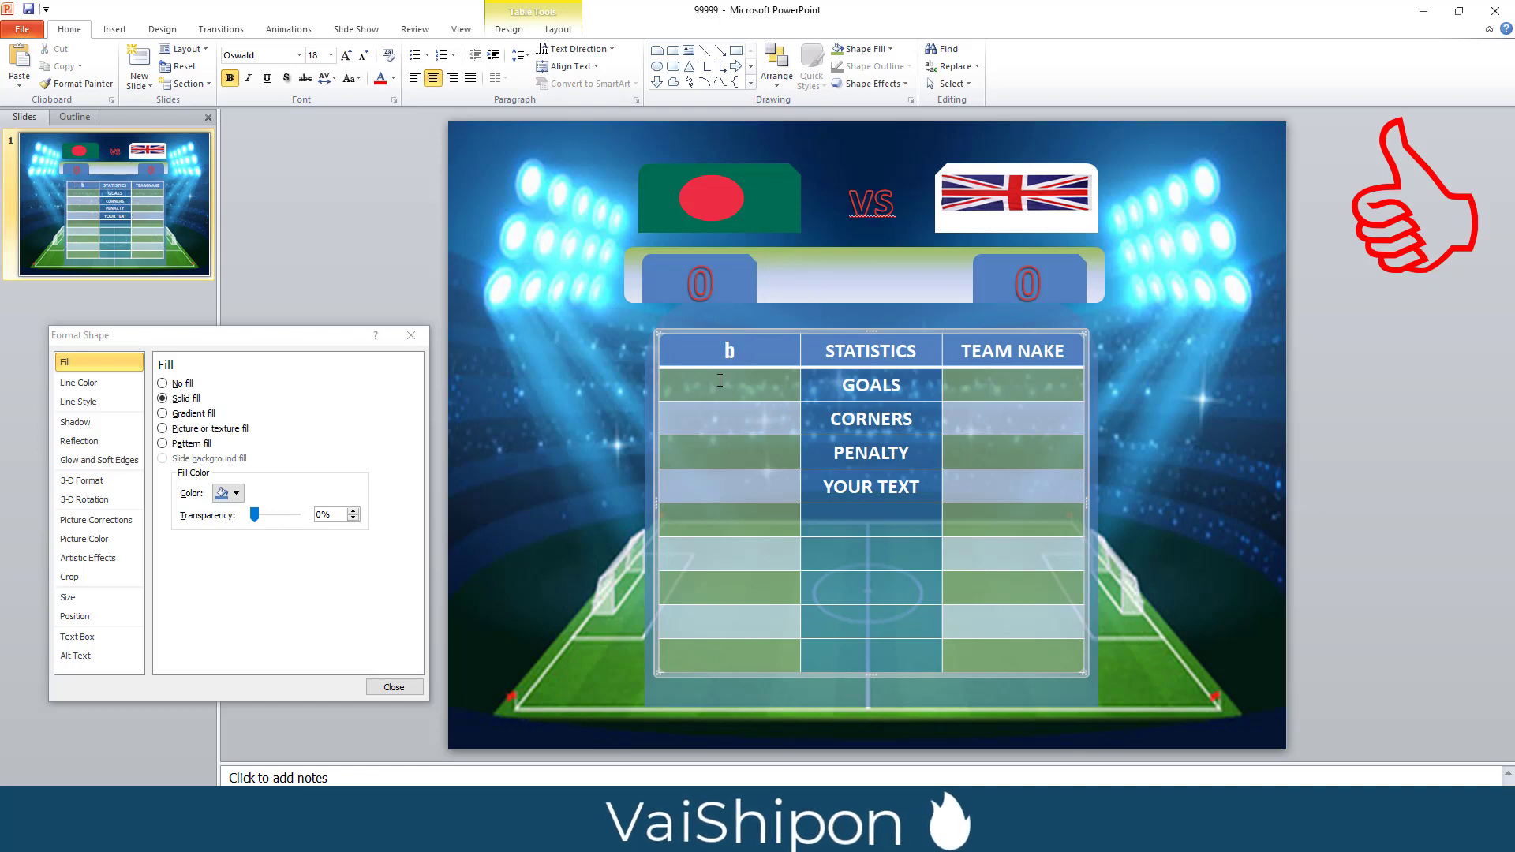
pyautogui.write('BANGLADESH')
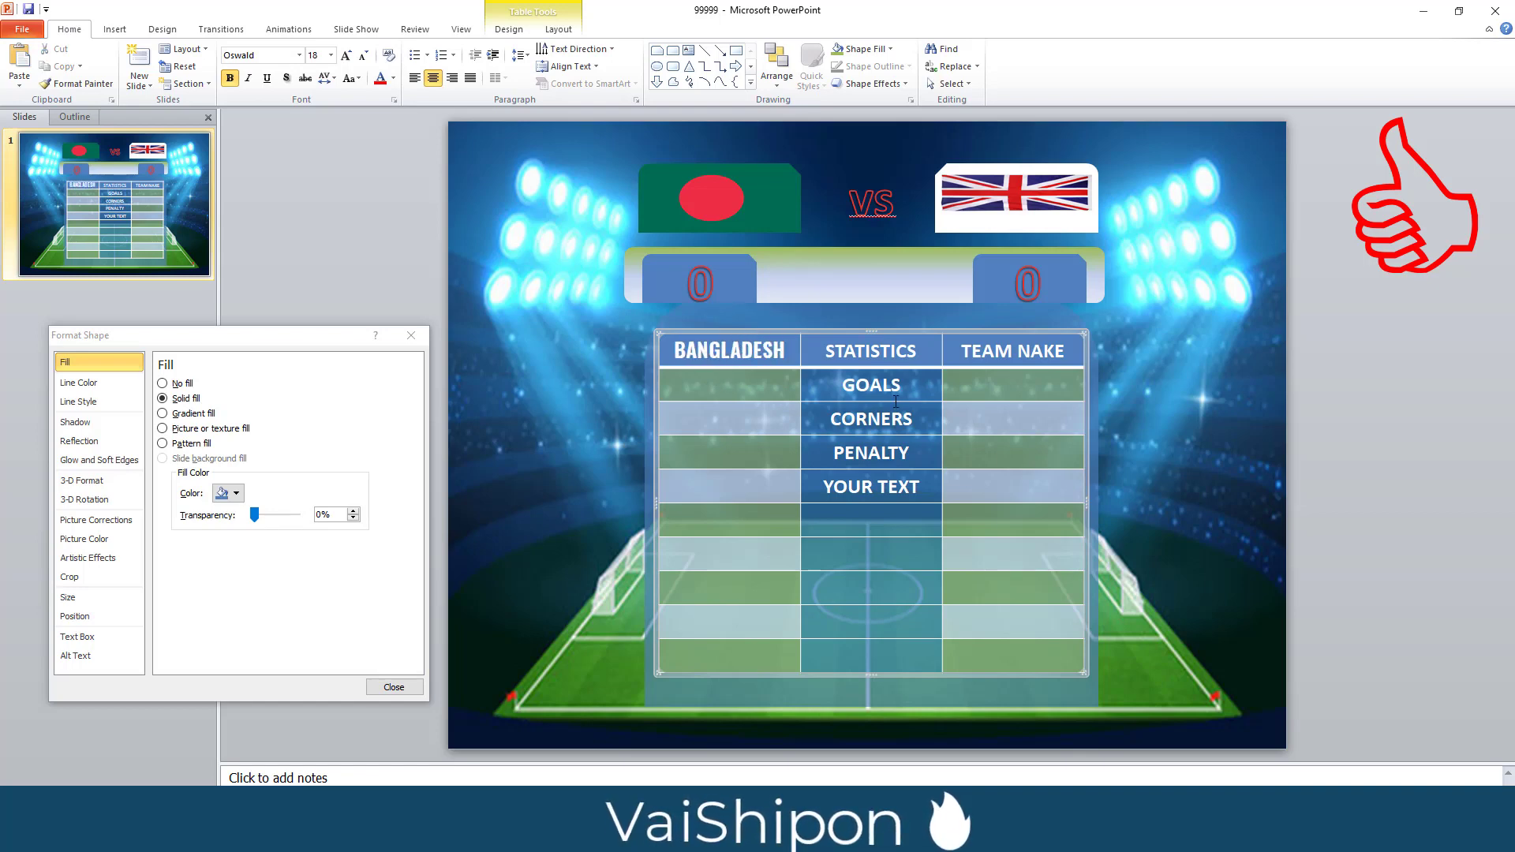
pyautogui.click(1381, 391)
pyautogui.doubleClick(986, 351)
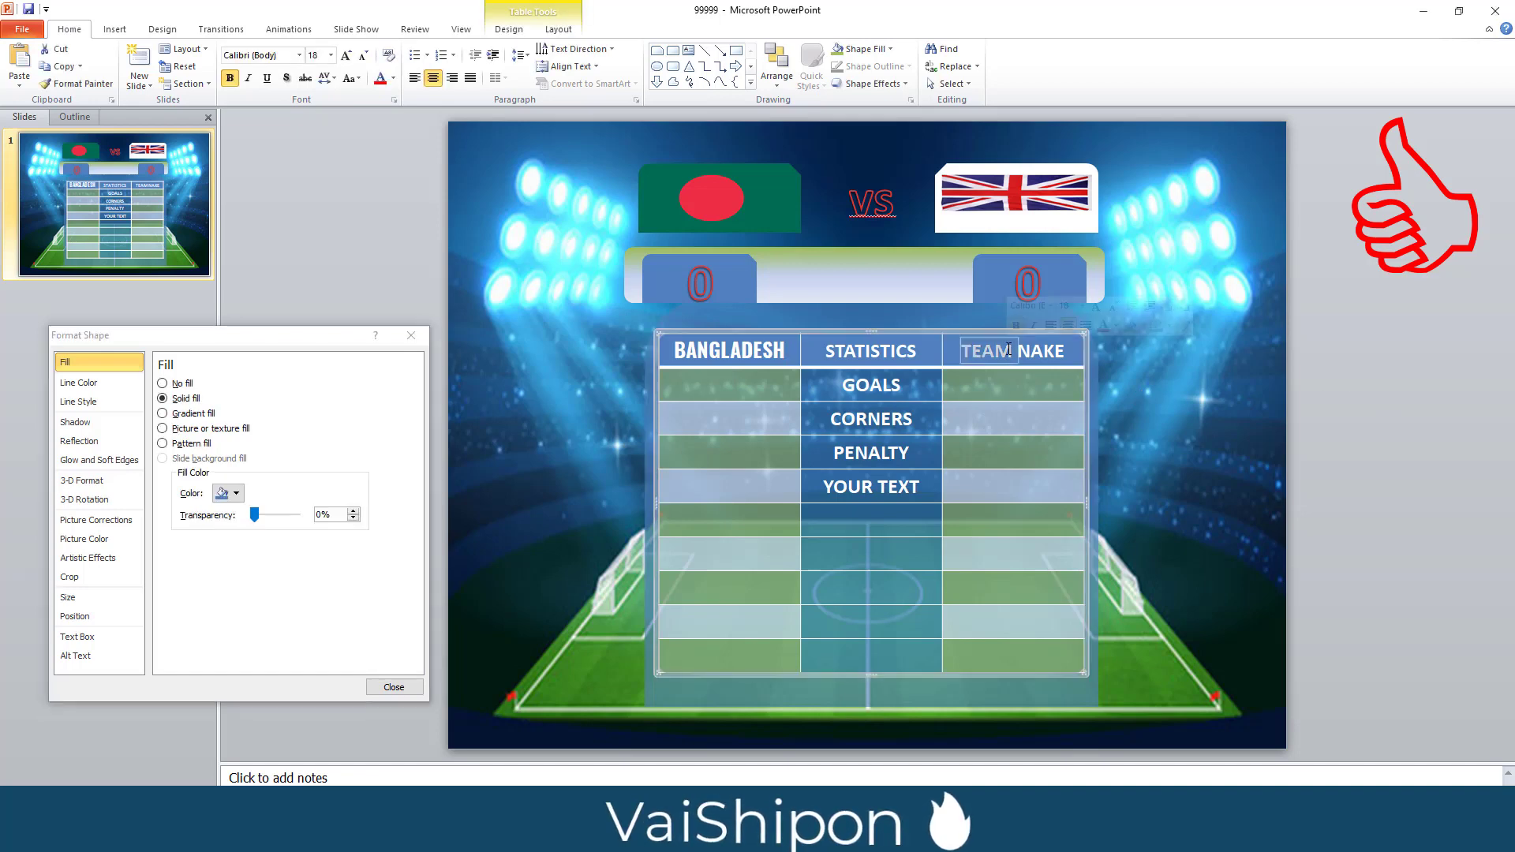
pyautogui.write('EN')
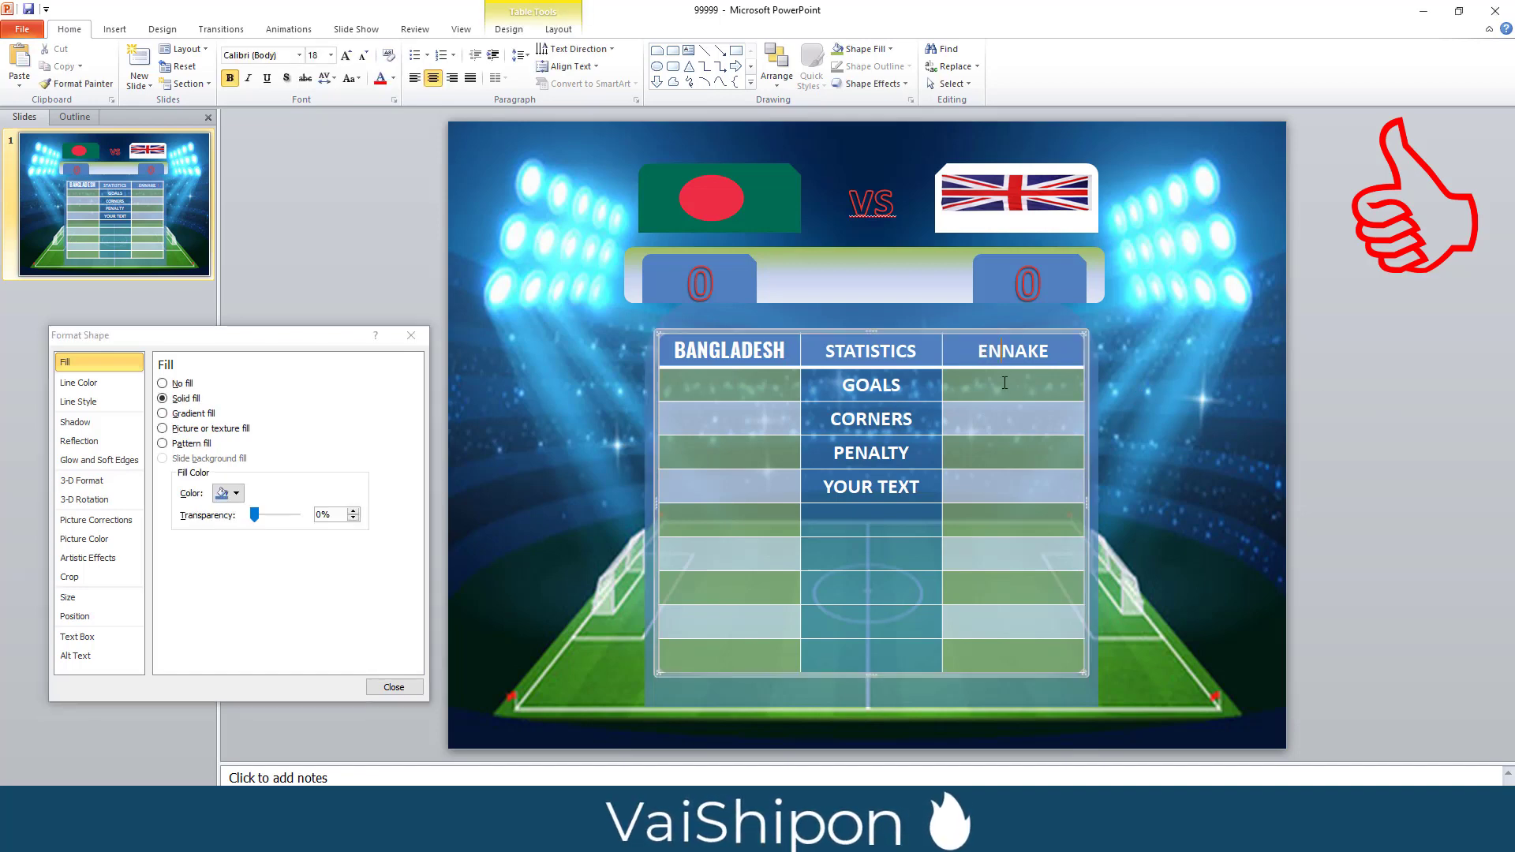
pyautogui.press('Delete')
pyautogui.press('Delete')
pyautogui.press('Delete')
pyautogui.press('Delete')
pyautogui.write('GLAND')
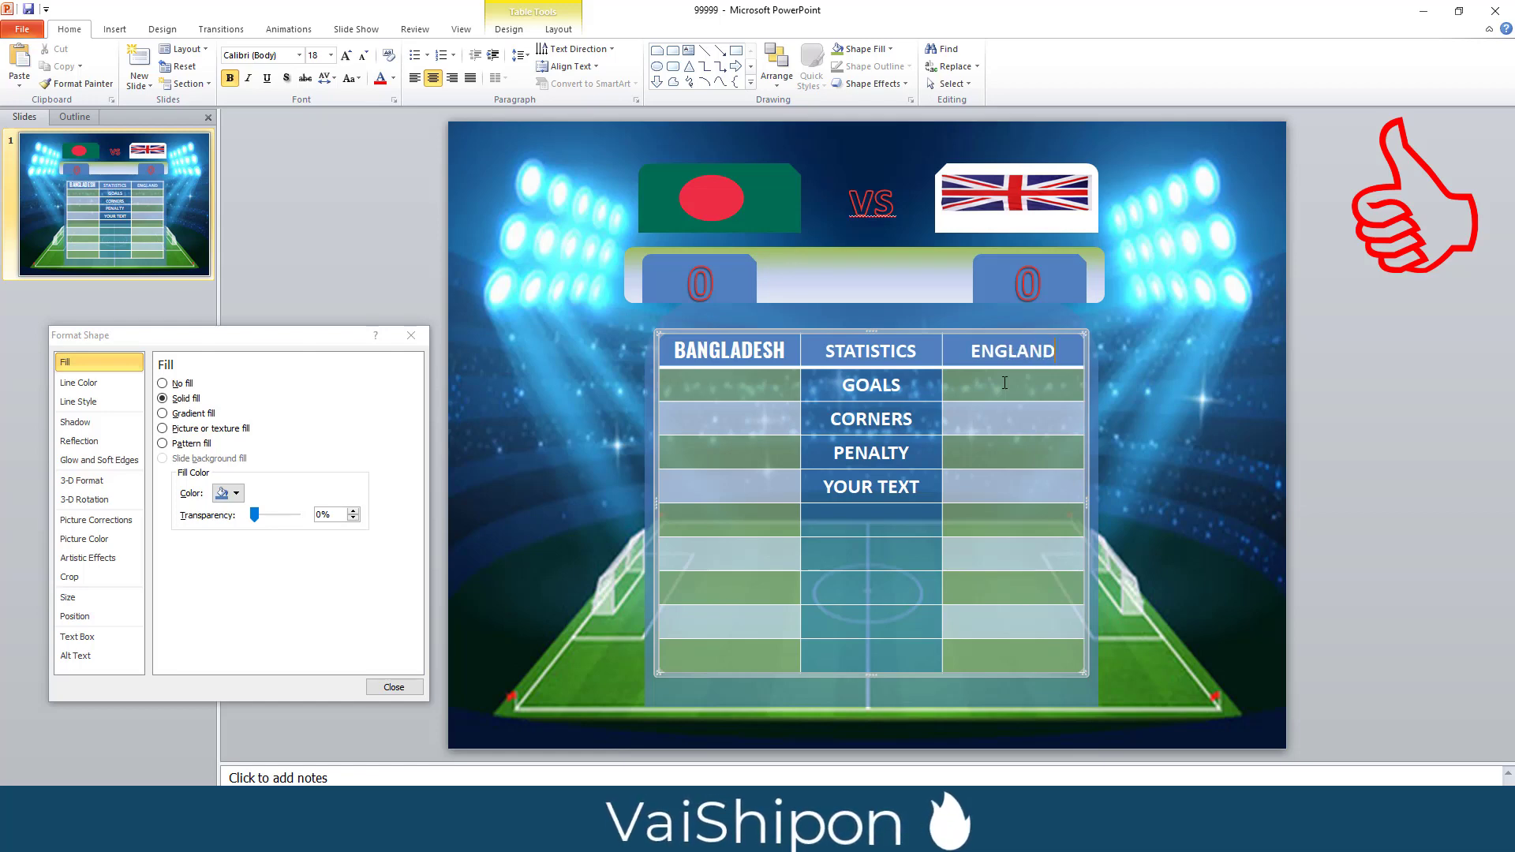
pyautogui.press('Escape')
pyautogui.press('Escape')
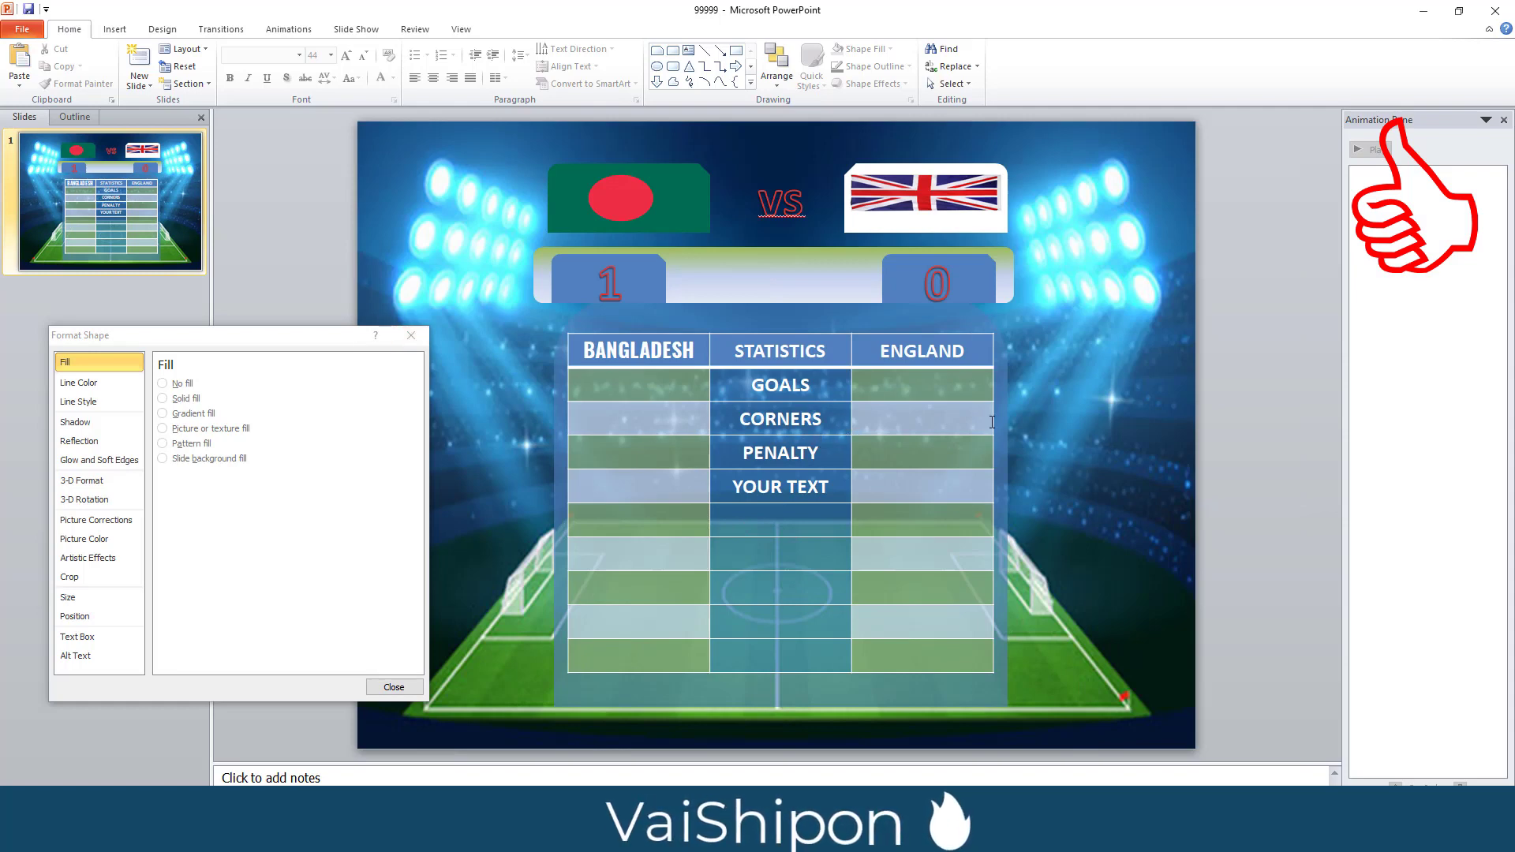
# Enter stats: Bangladesh GOALS 1, CORNERS 67, PENALTY 0; England GOALS 0, PENALTY 1
pyautogui.click(649, 392)
pyautogui.write('1')
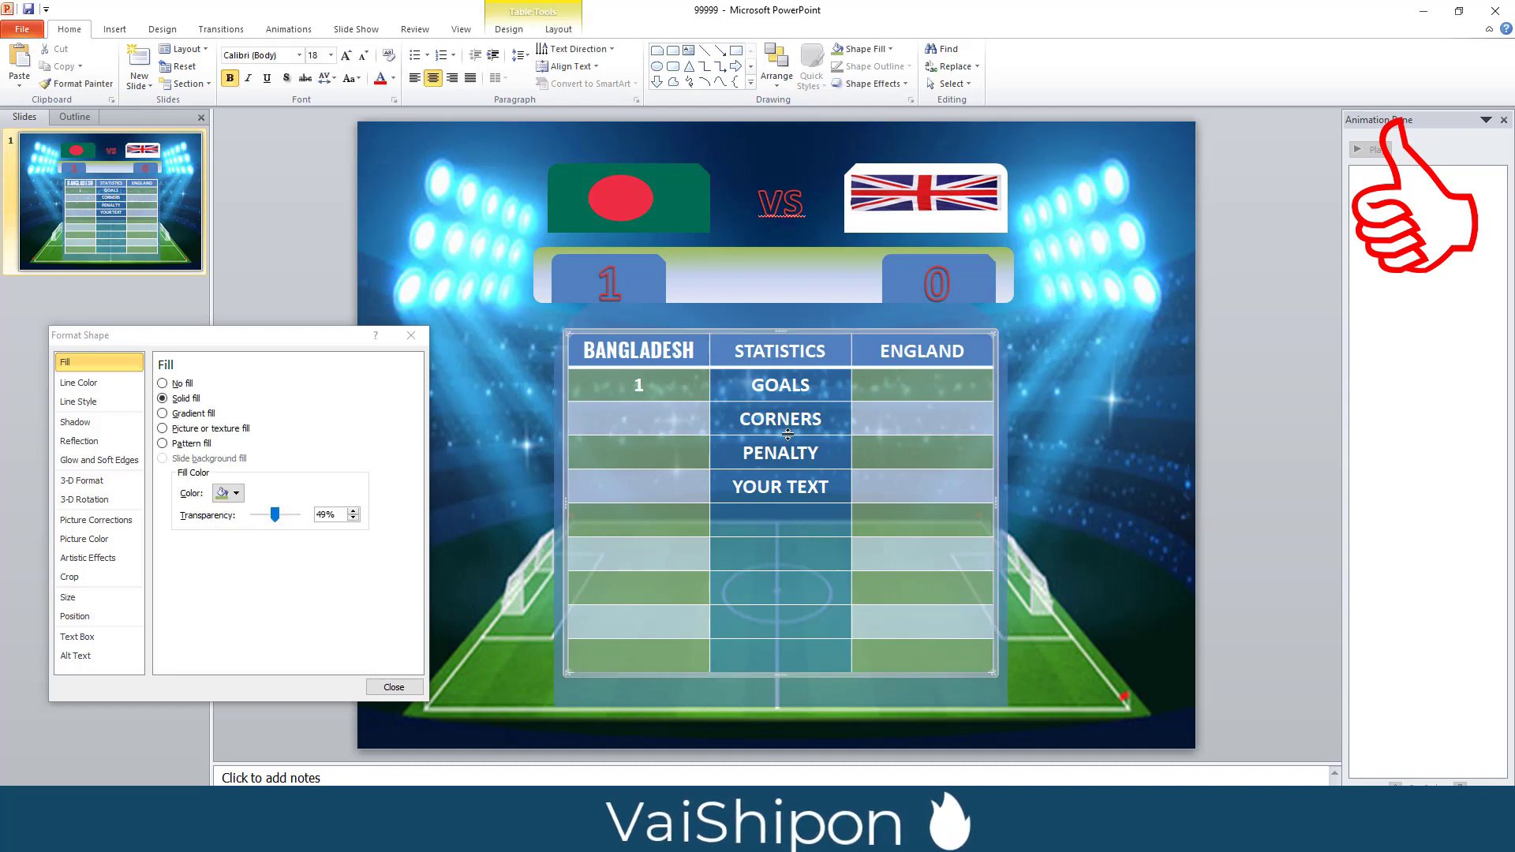
pyautogui.doubleClick(915, 388)
pyautogui.write('0')
pyautogui.doubleClick(680, 432)
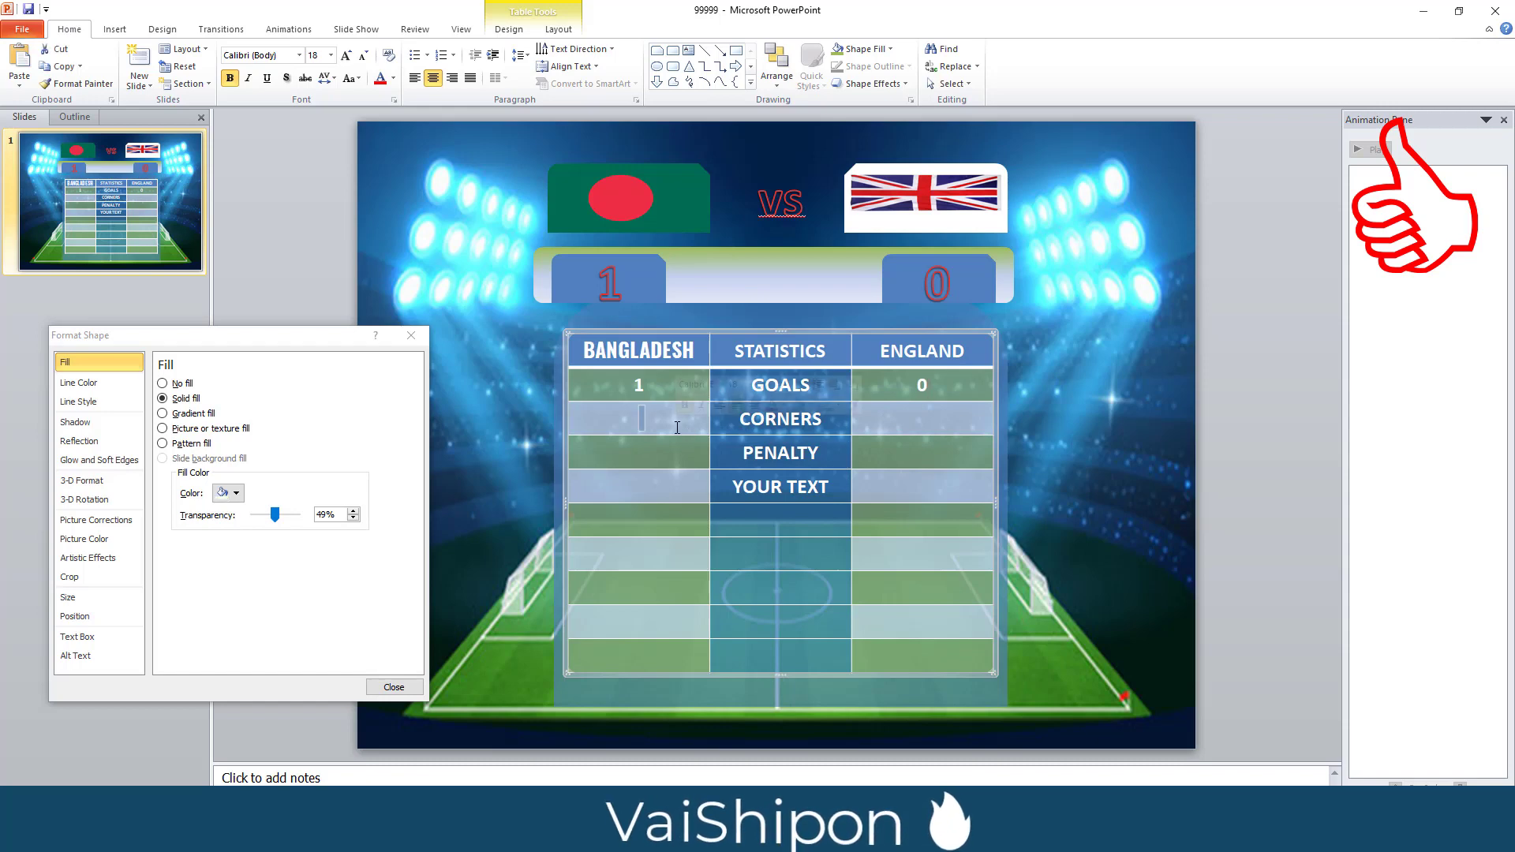
pyautogui.write('6')
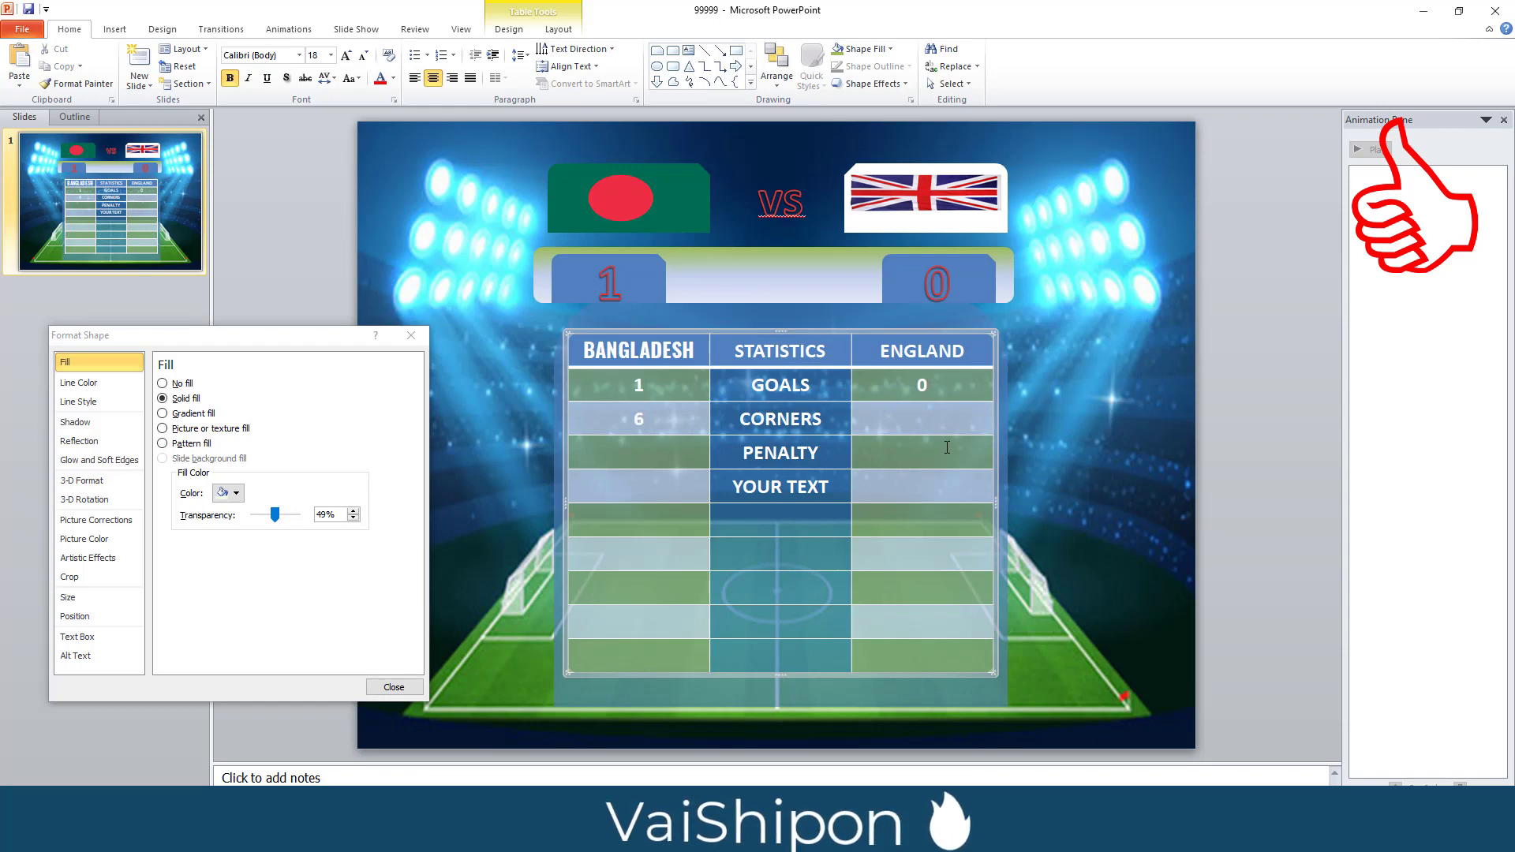
pyautogui.write('7')
pyautogui.doubleClick(645, 456)
pyautogui.write('0')
pyautogui.doubleClick(928, 455)
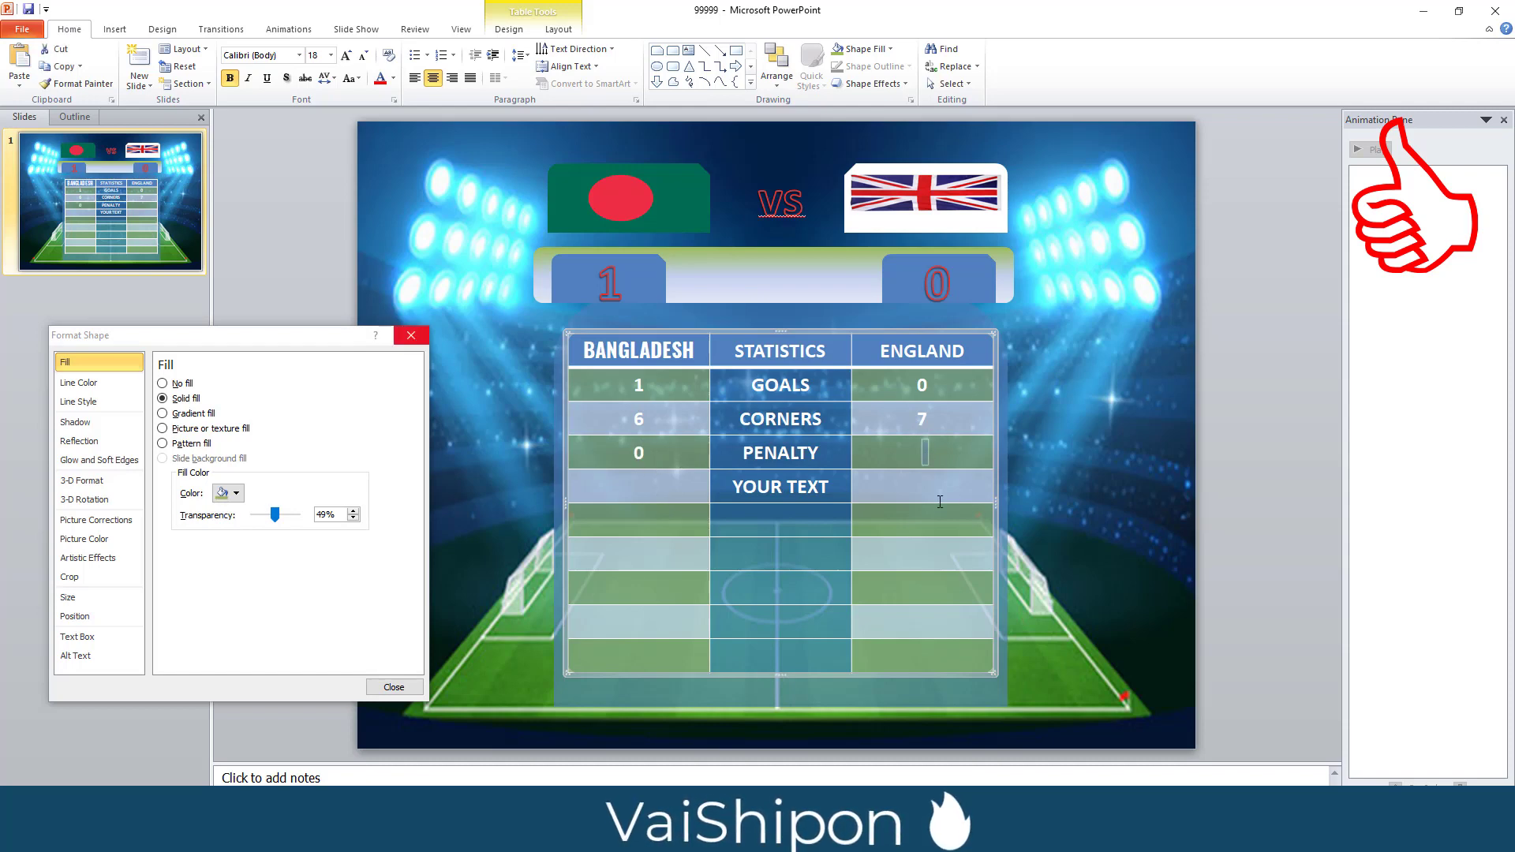
pyautogui.write('1')
pyautogui.click(1243, 469)
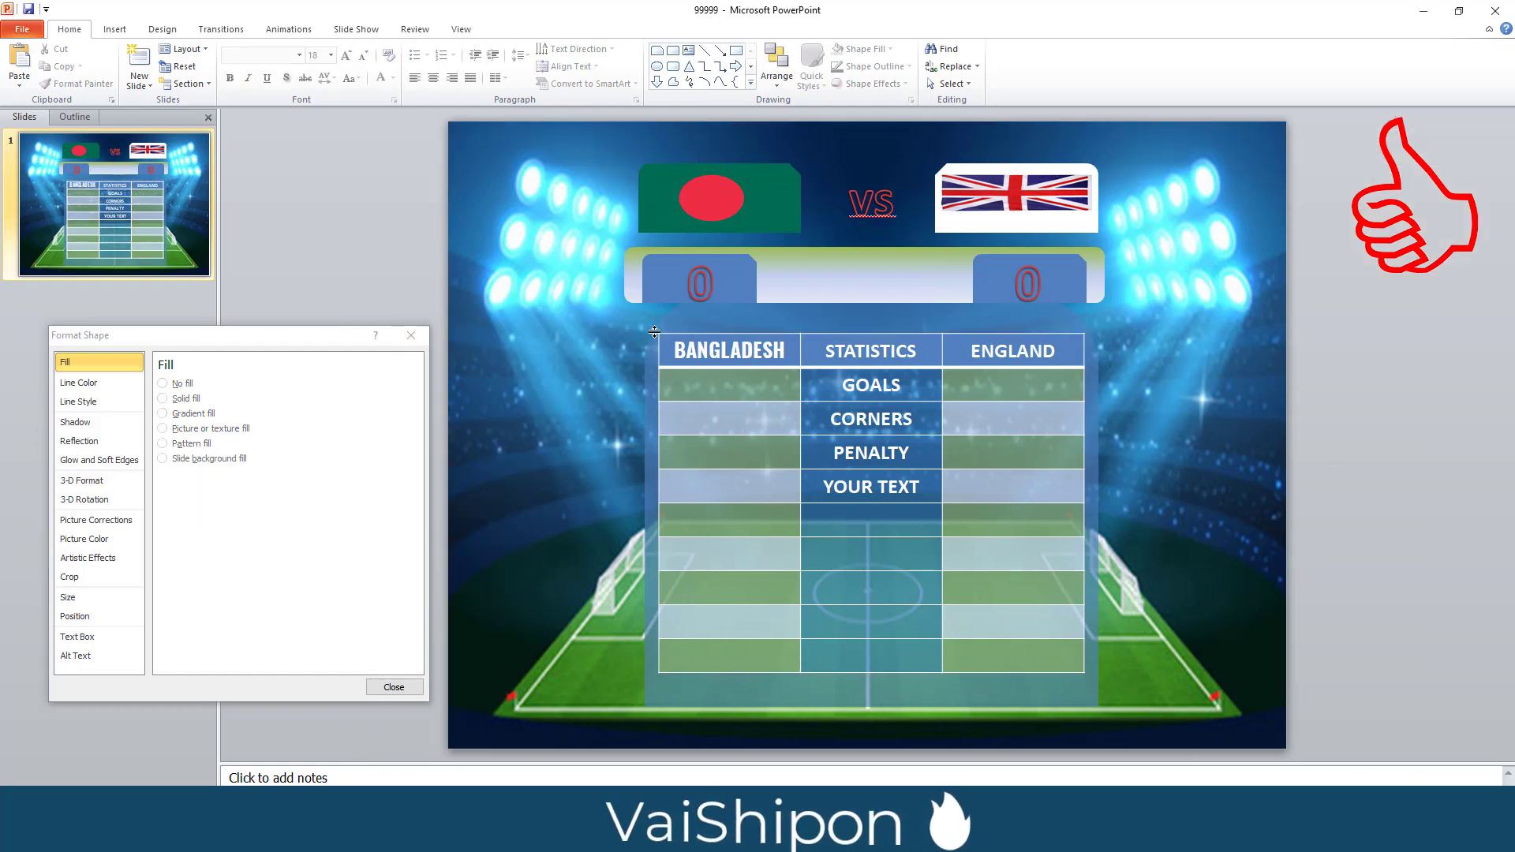
# Change the left banner score to 1
pyautogui.click(706, 289)
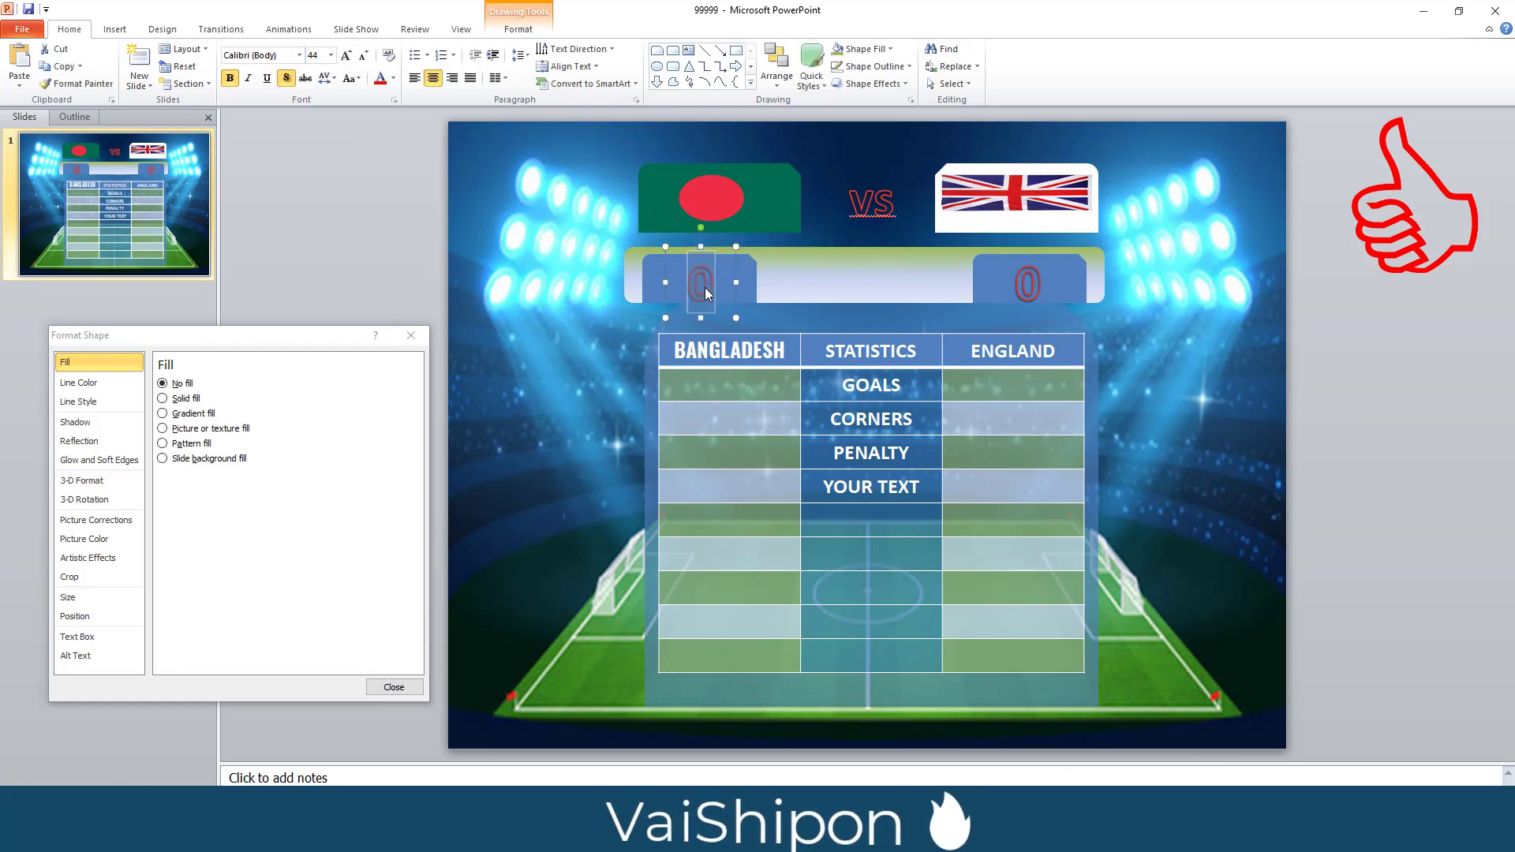
pyautogui.write('1')
pyautogui.click(1377, 399)
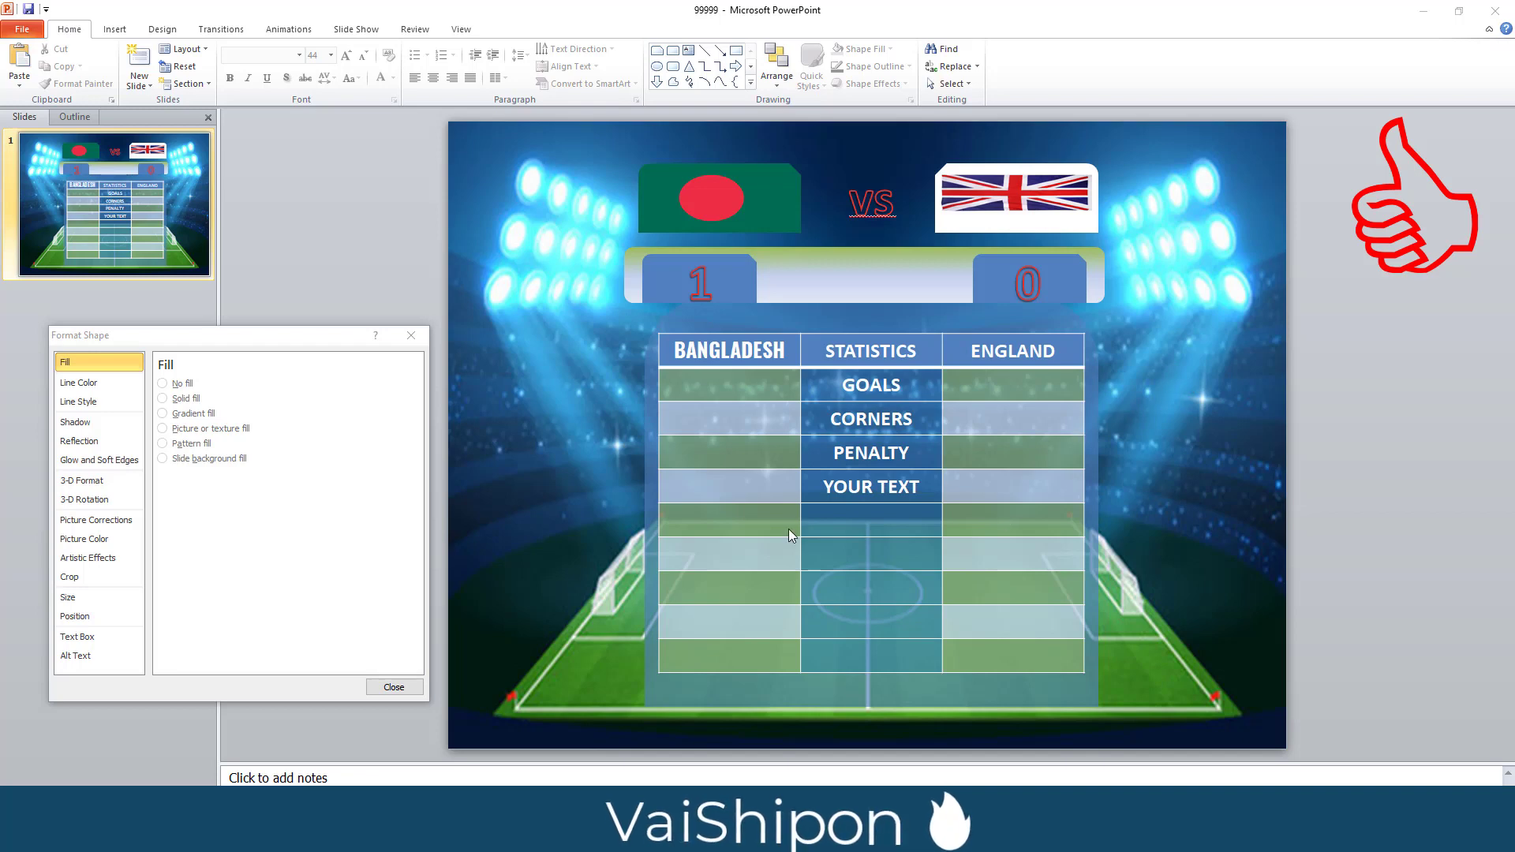
# Insert another stadium light-ray picture (Picture1) onto the scoreboard slide
pyautogui.click(114, 32)
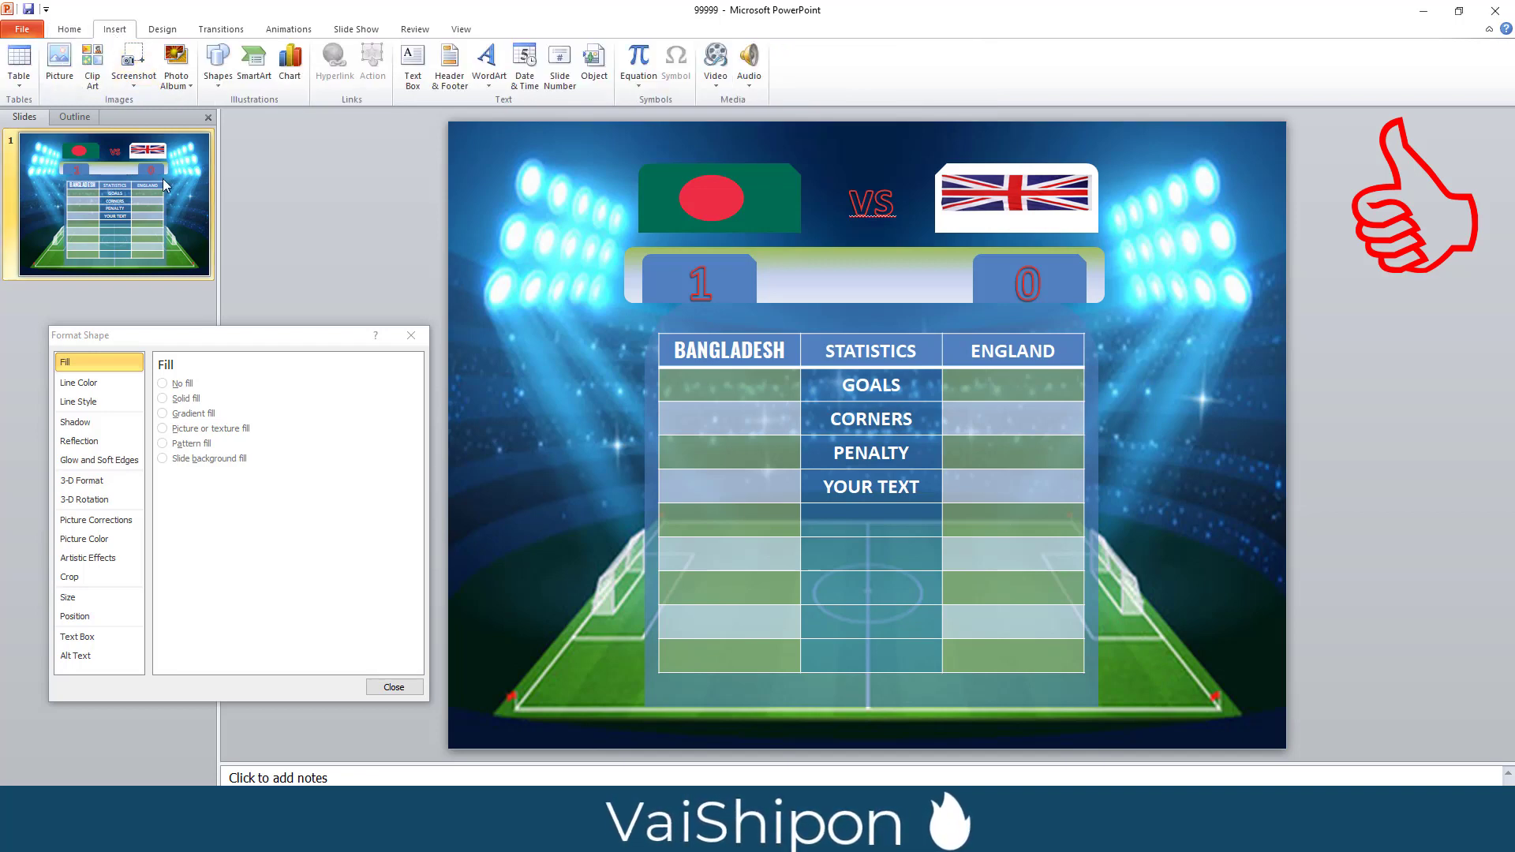
pyautogui.click(59, 67)
pyautogui.doubleClick(385, 134)
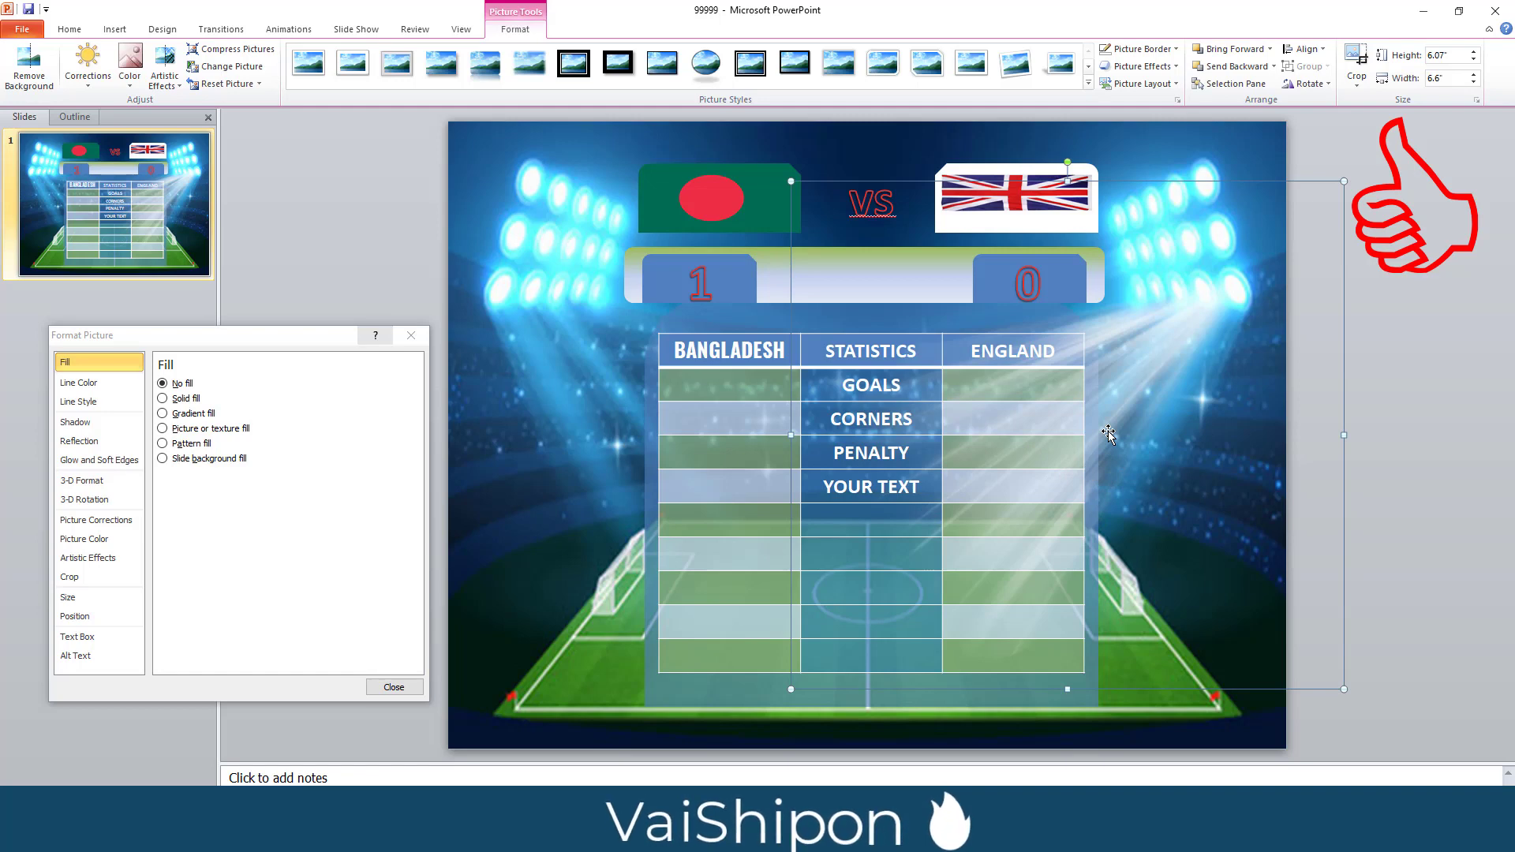
# Shift the light-ray picture left and slightly down, then rotate it so its beams angle across the scoreboard
pyautogui.moveTo(1108, 434); pyautogui.dragTo(795, 430)
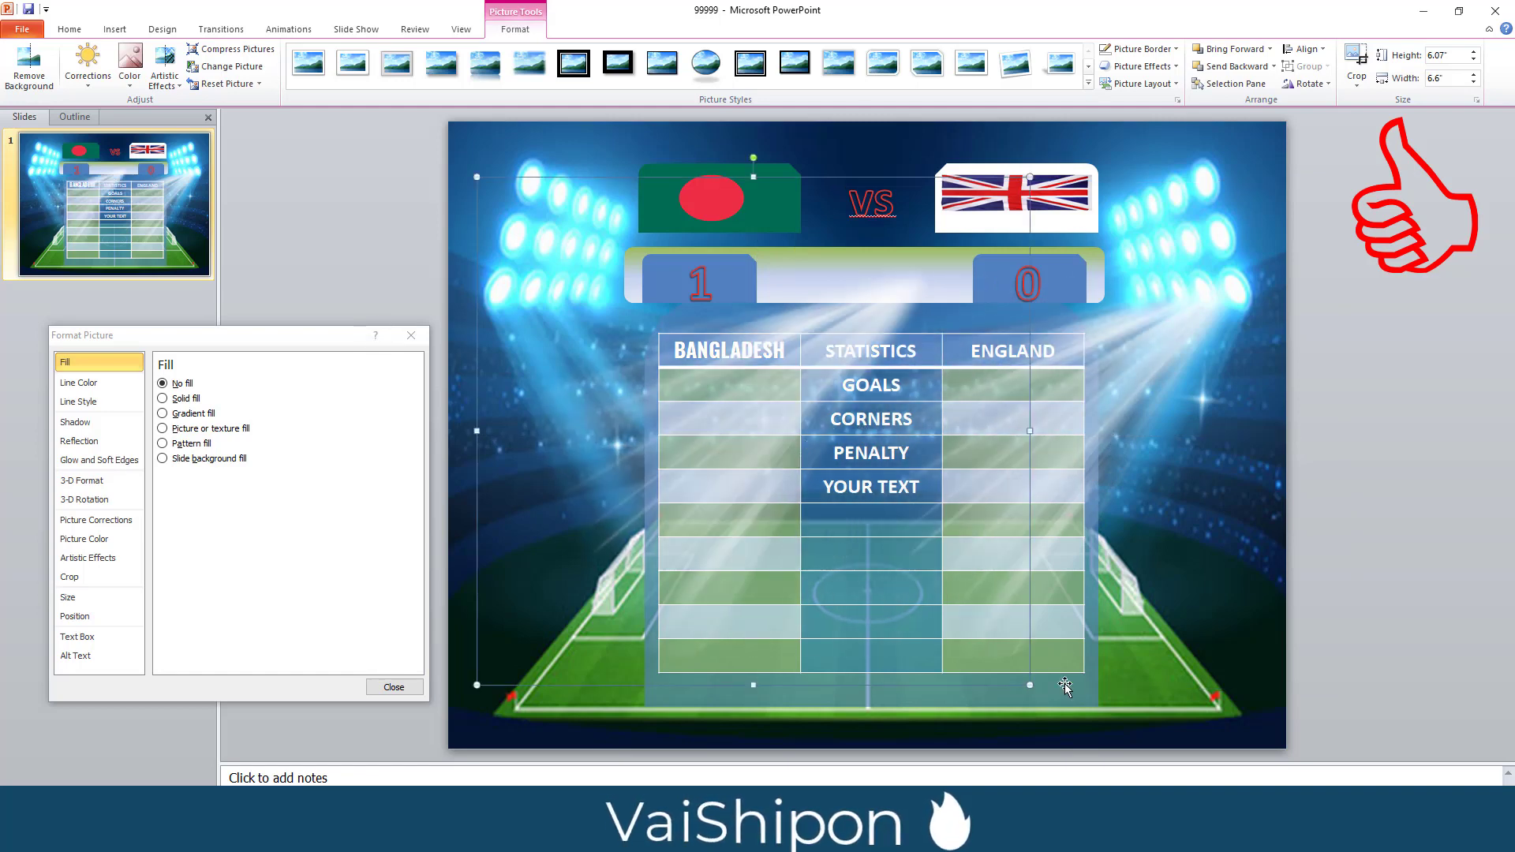
pyautogui.press('Down')
pyautogui.press('Down')
pyautogui.press('Down')
pyautogui.press('Down')
pyautogui.press('Down')
pyautogui.press('Down')
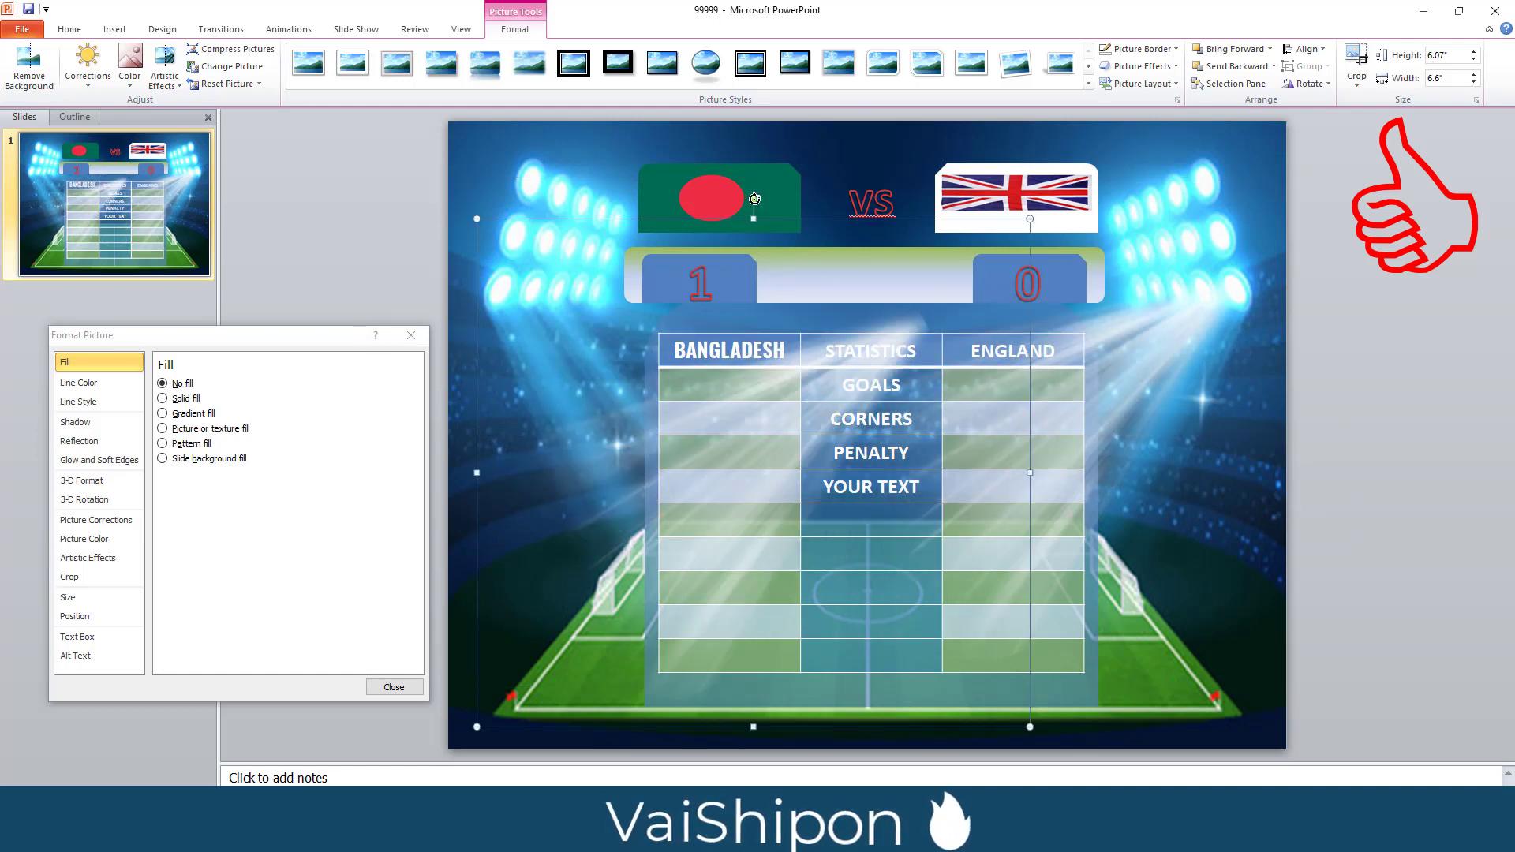
pyautogui.moveTo(755, 200); pyautogui.dragTo(581, 392)
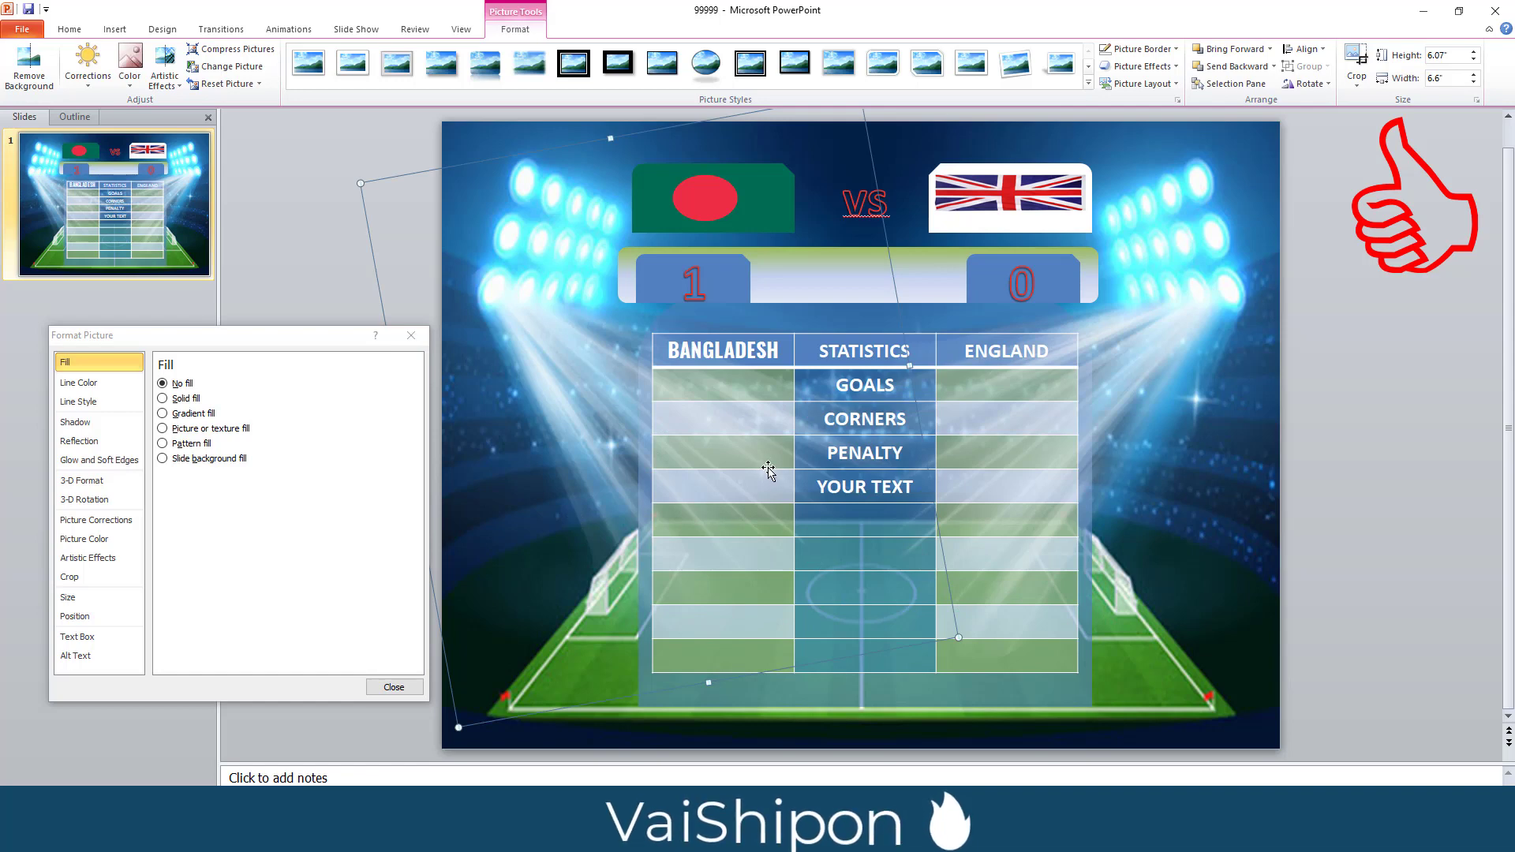
# Apply the Blink emphasis animation to the rotated light-beam picture
pyautogui.click(289, 29)
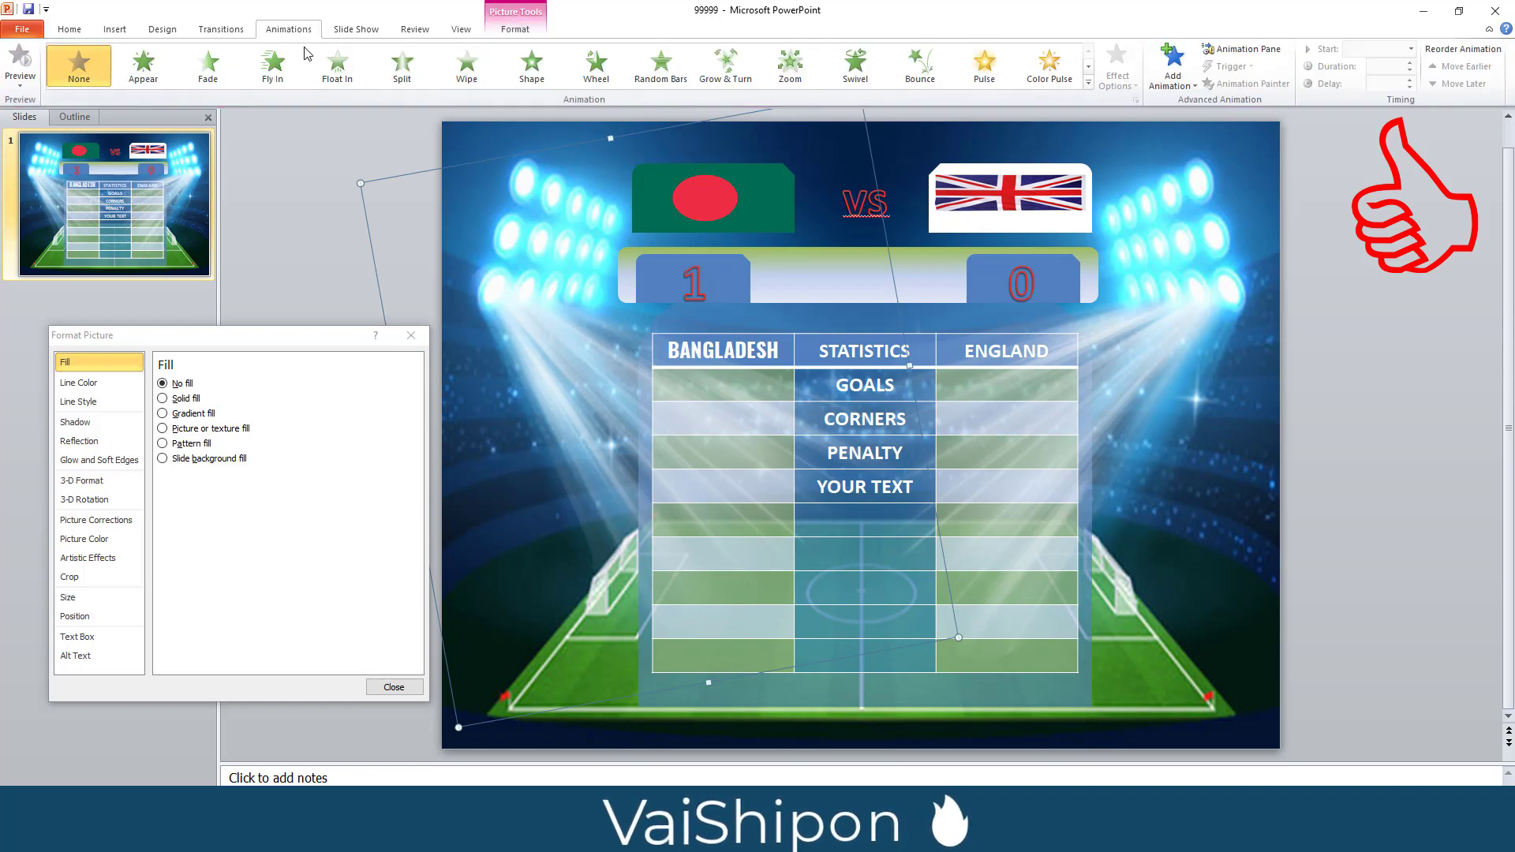
pyautogui.click(1088, 86)
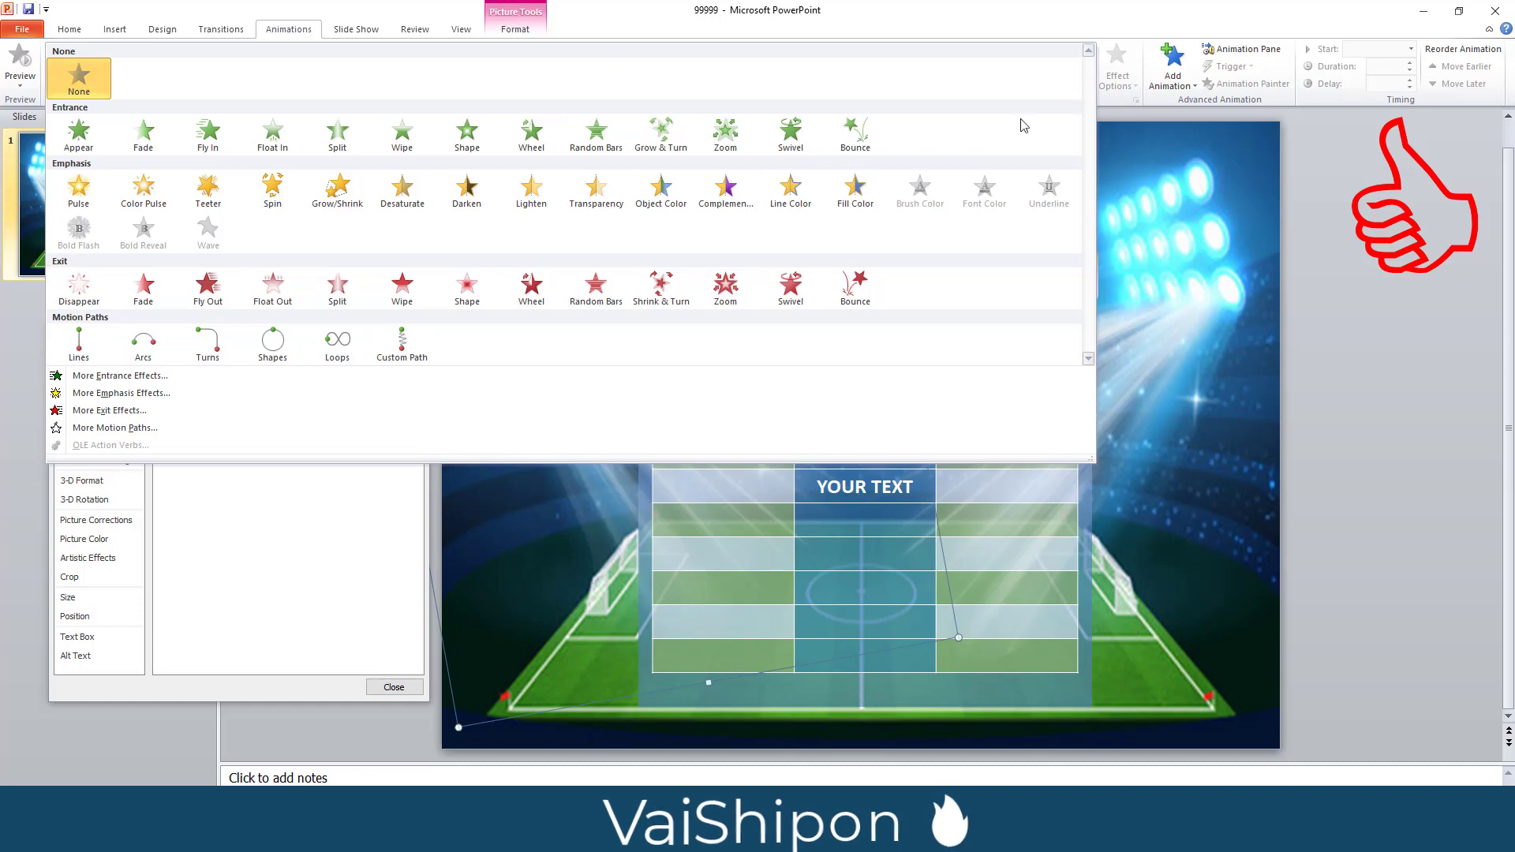
pyautogui.click(139, 396)
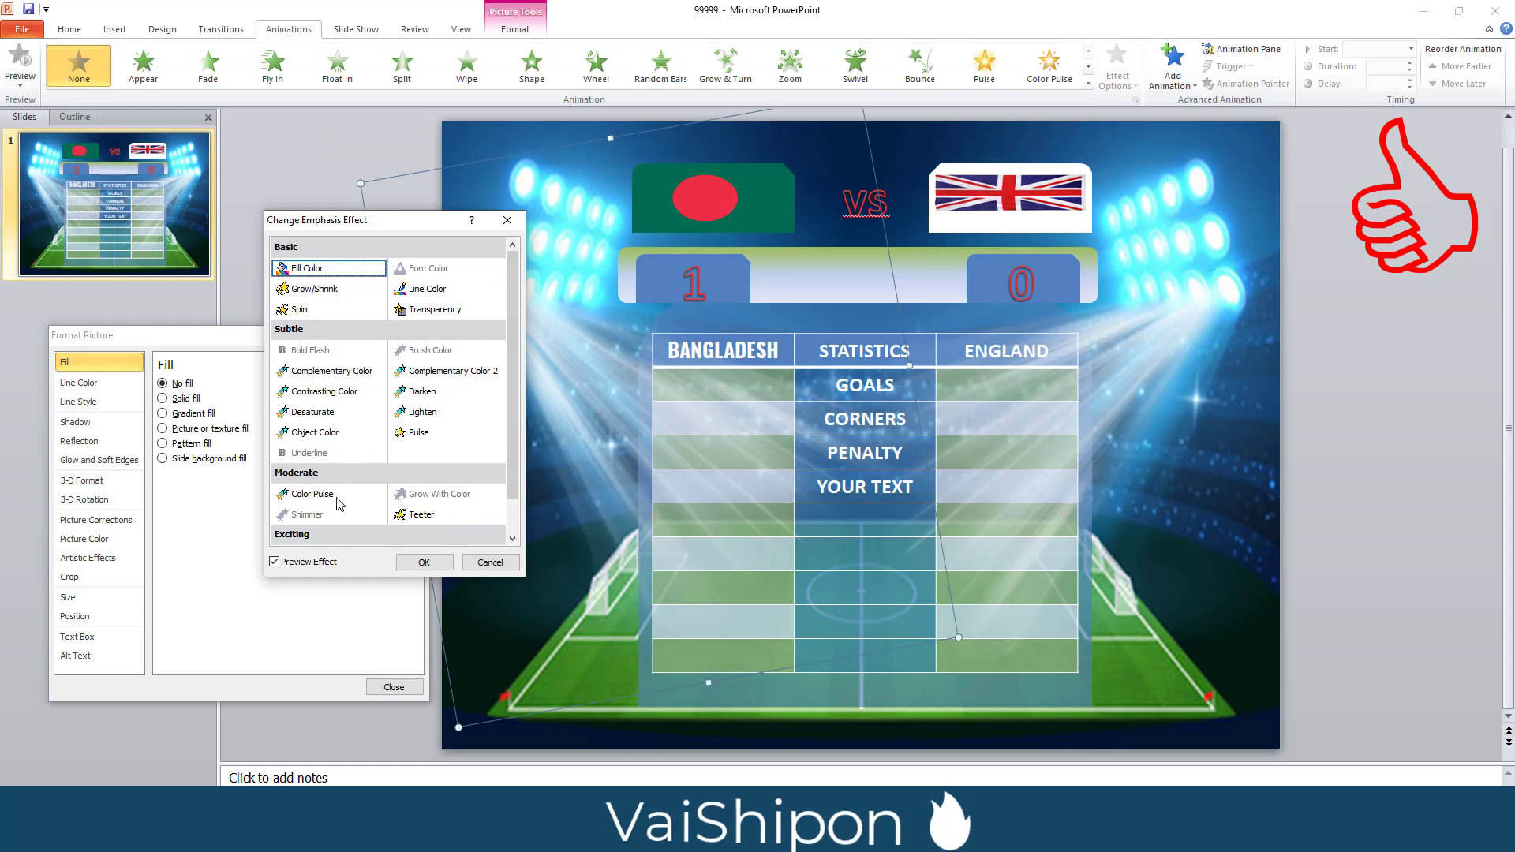
pyautogui.scroll(-1, 339, 505)
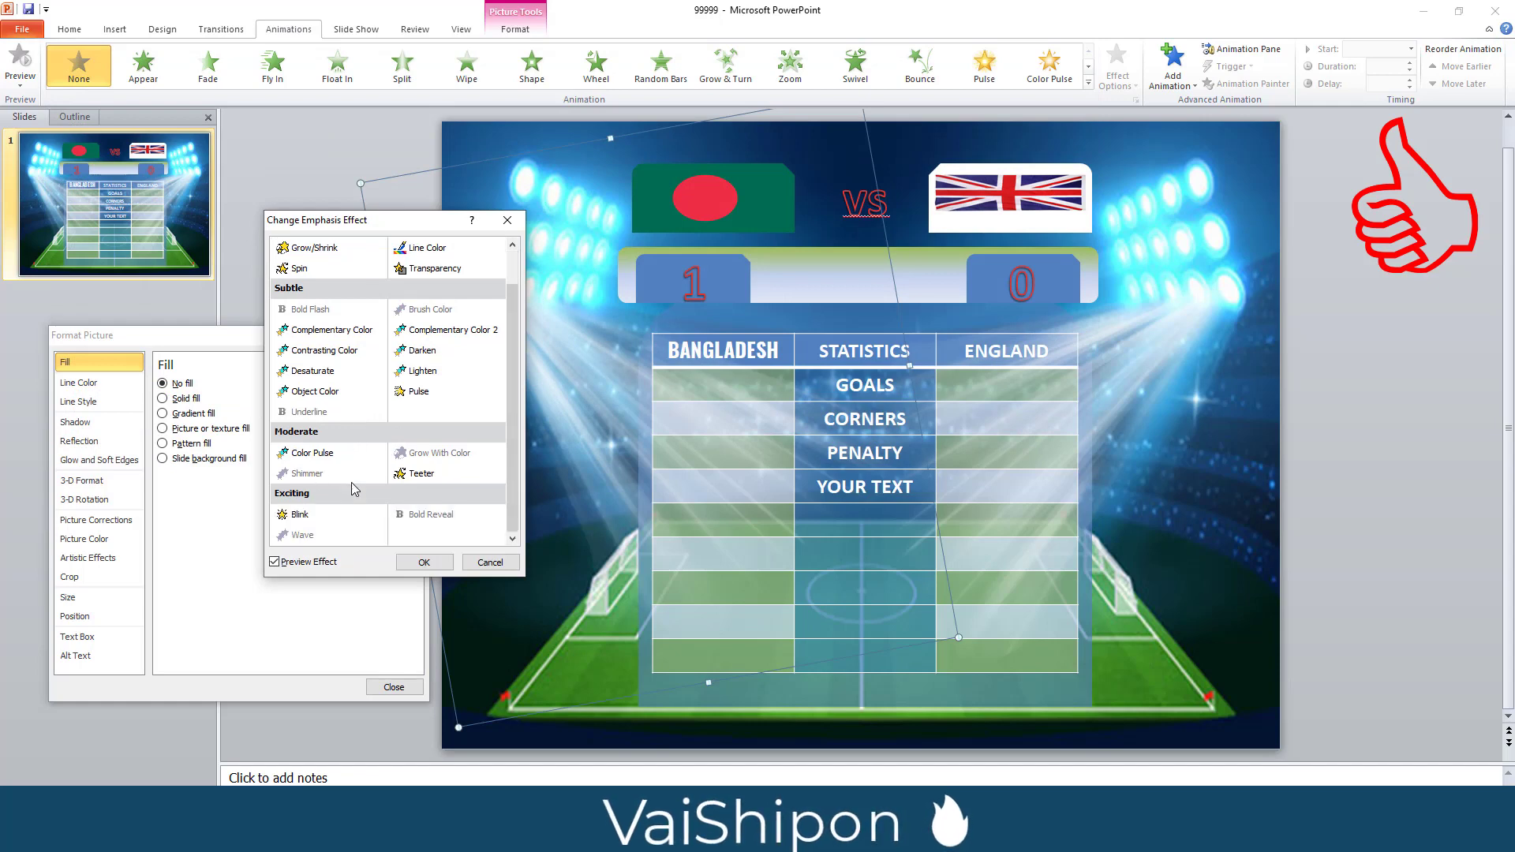
pyautogui.click(299, 518)
pyautogui.click(424, 562)
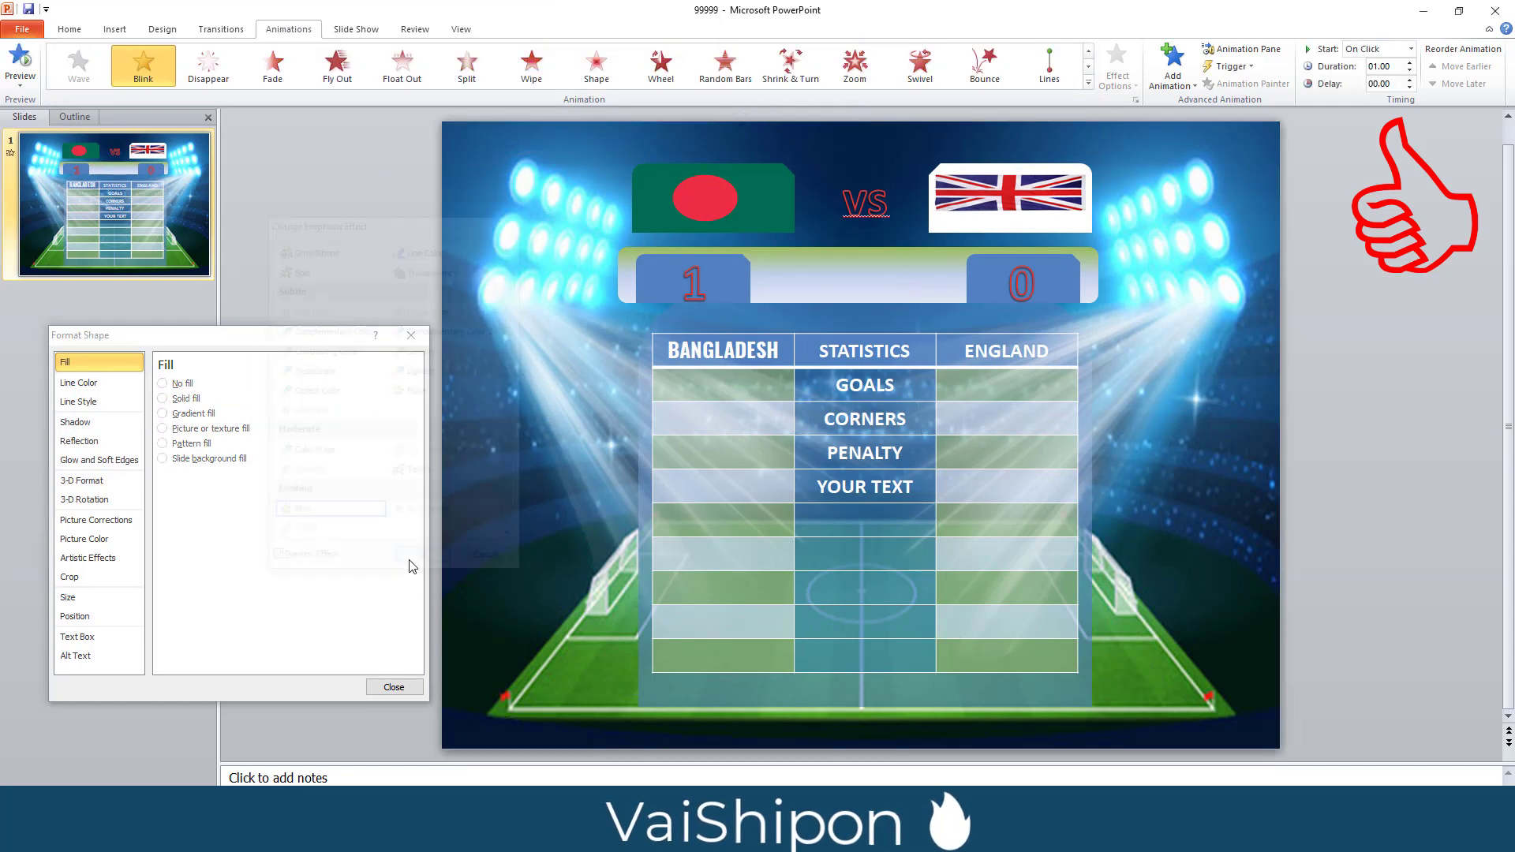
# Set the Picture 16 Blink timing to 2 seconds (Medium), repeating Until End of Slide
pyautogui.click(621, 426)
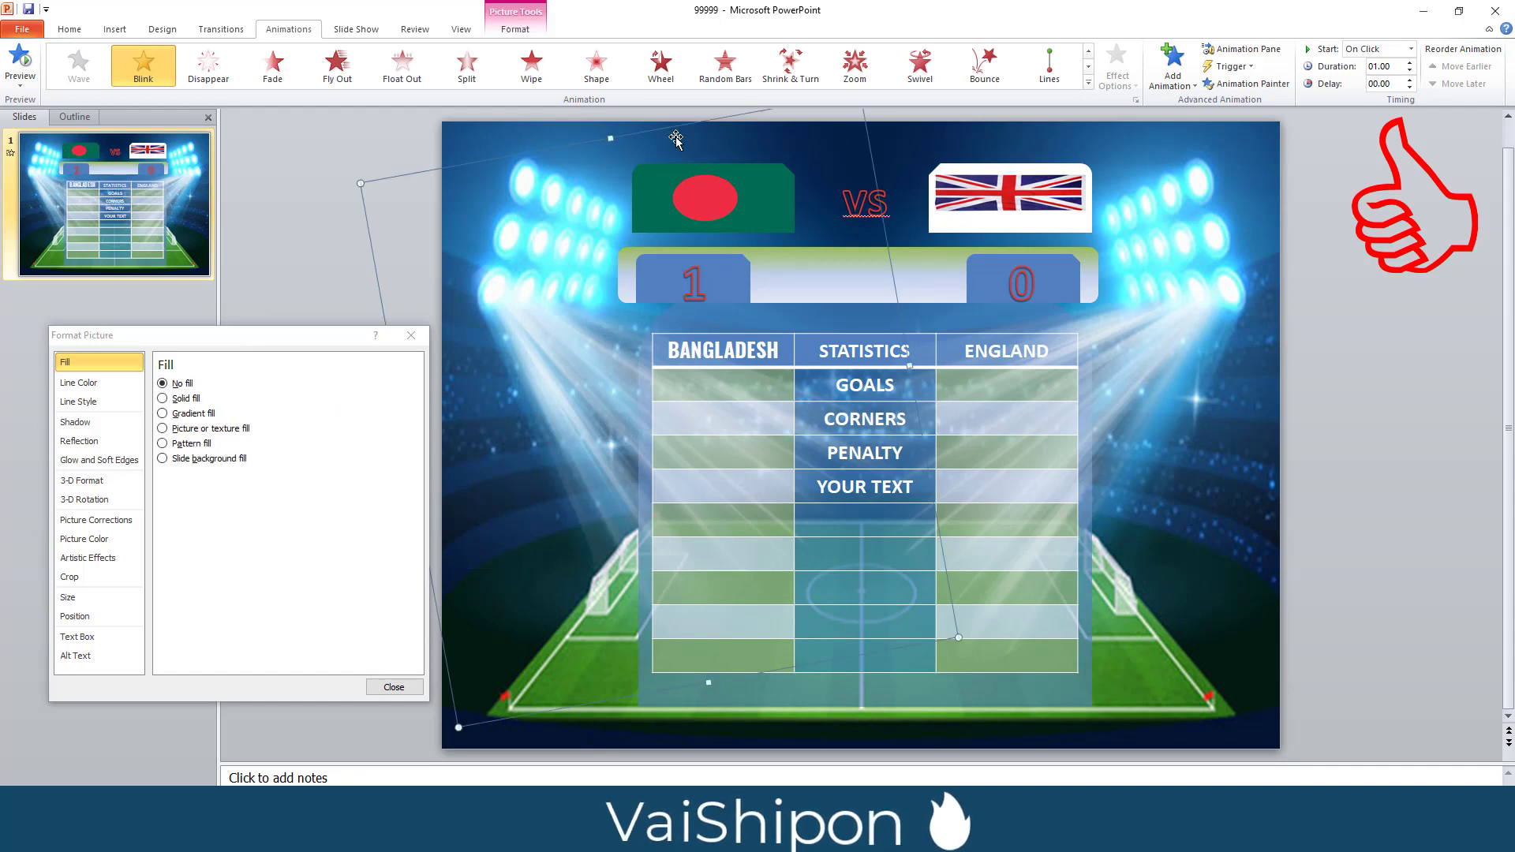
pyautogui.click(1241, 49)
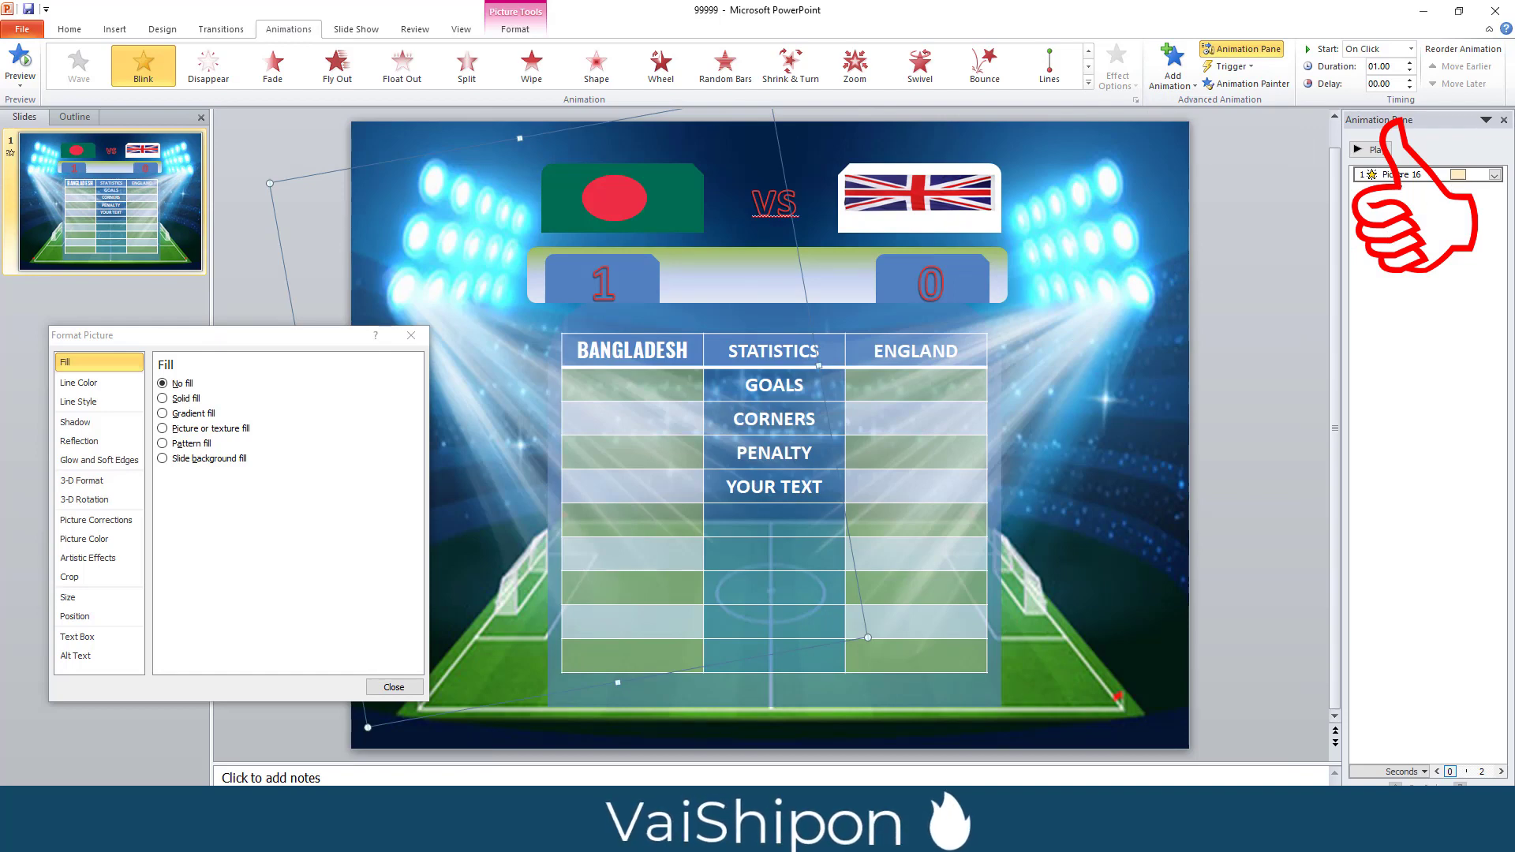
pyautogui.click(1400, 175)
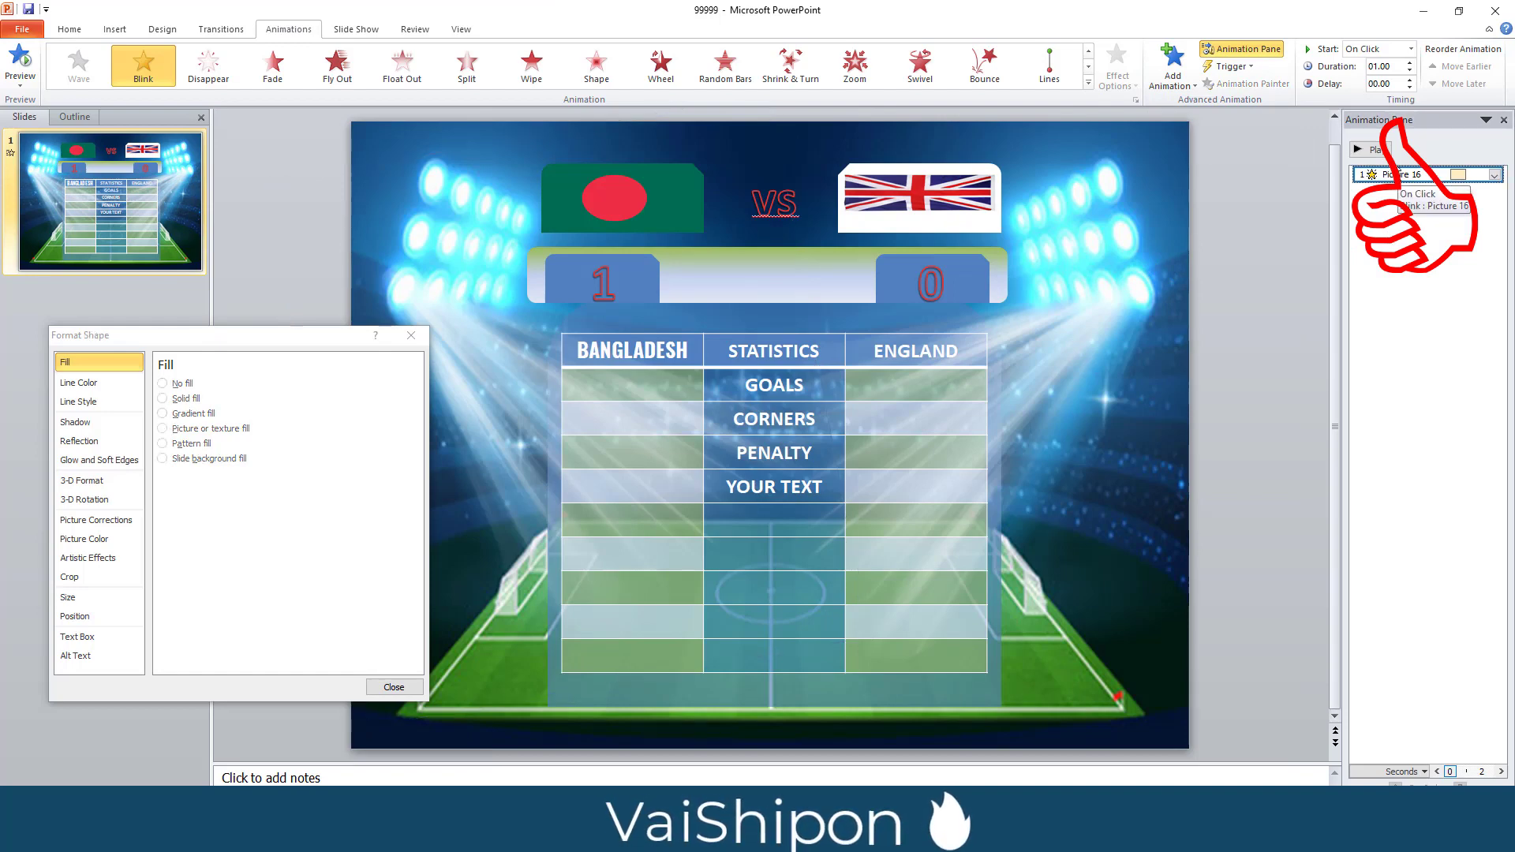
pyautogui.doubleClick(1403, 175)
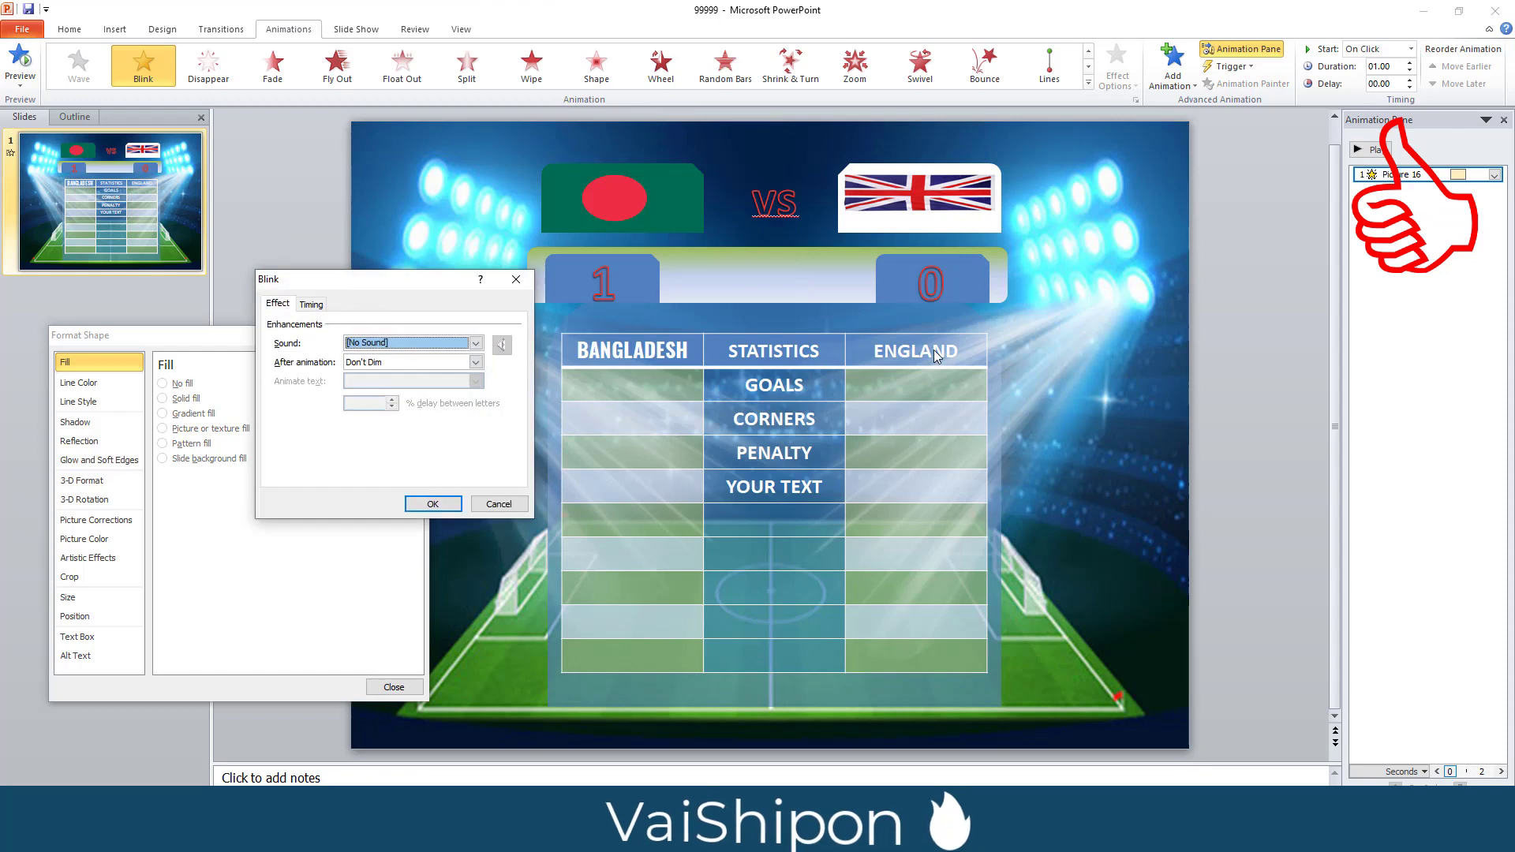
pyautogui.click(312, 304)
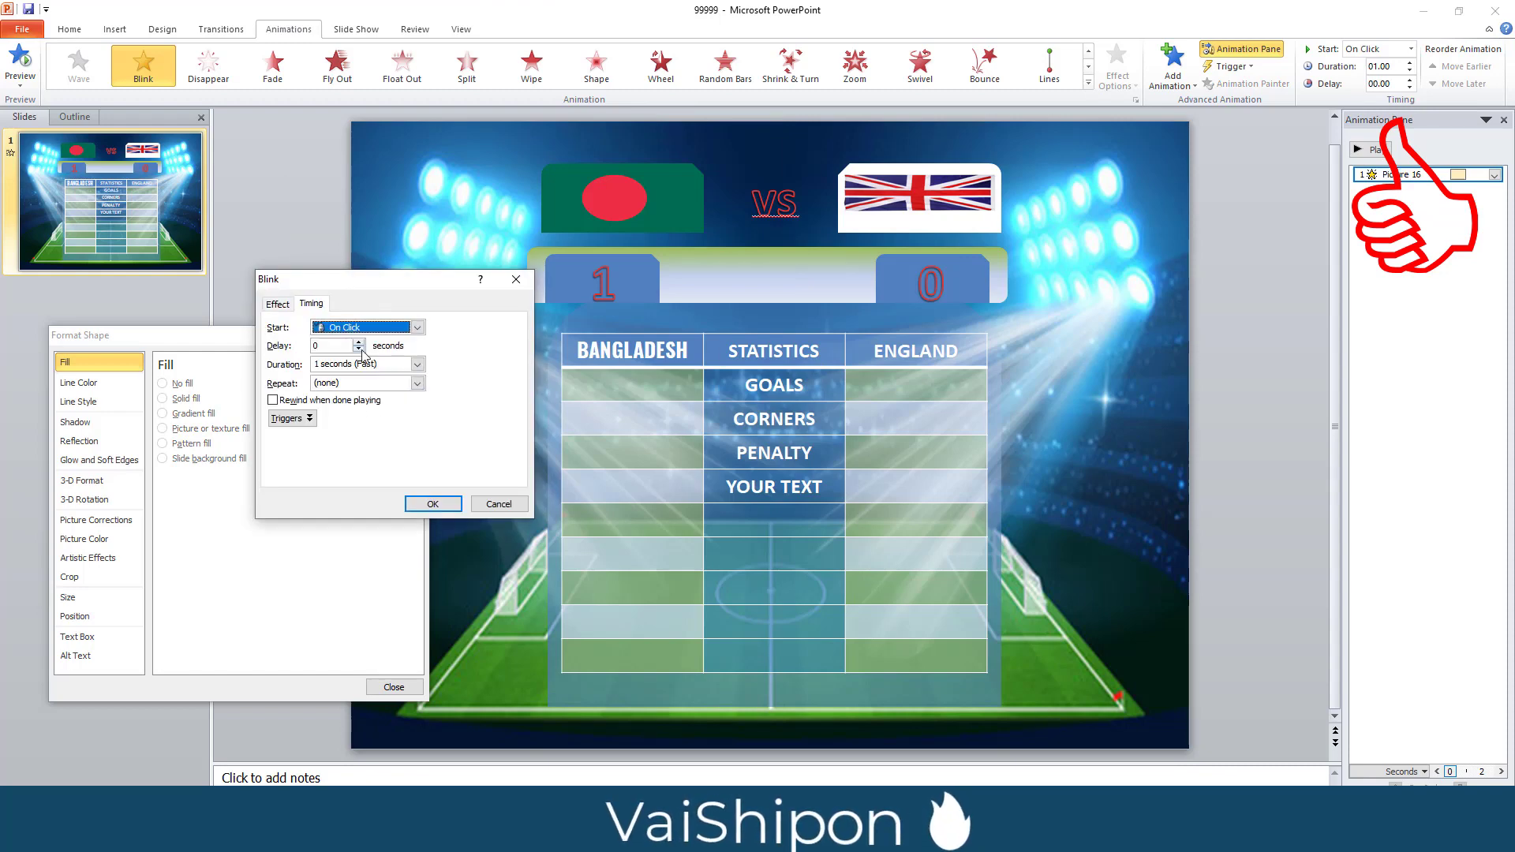
pyautogui.click(417, 364)
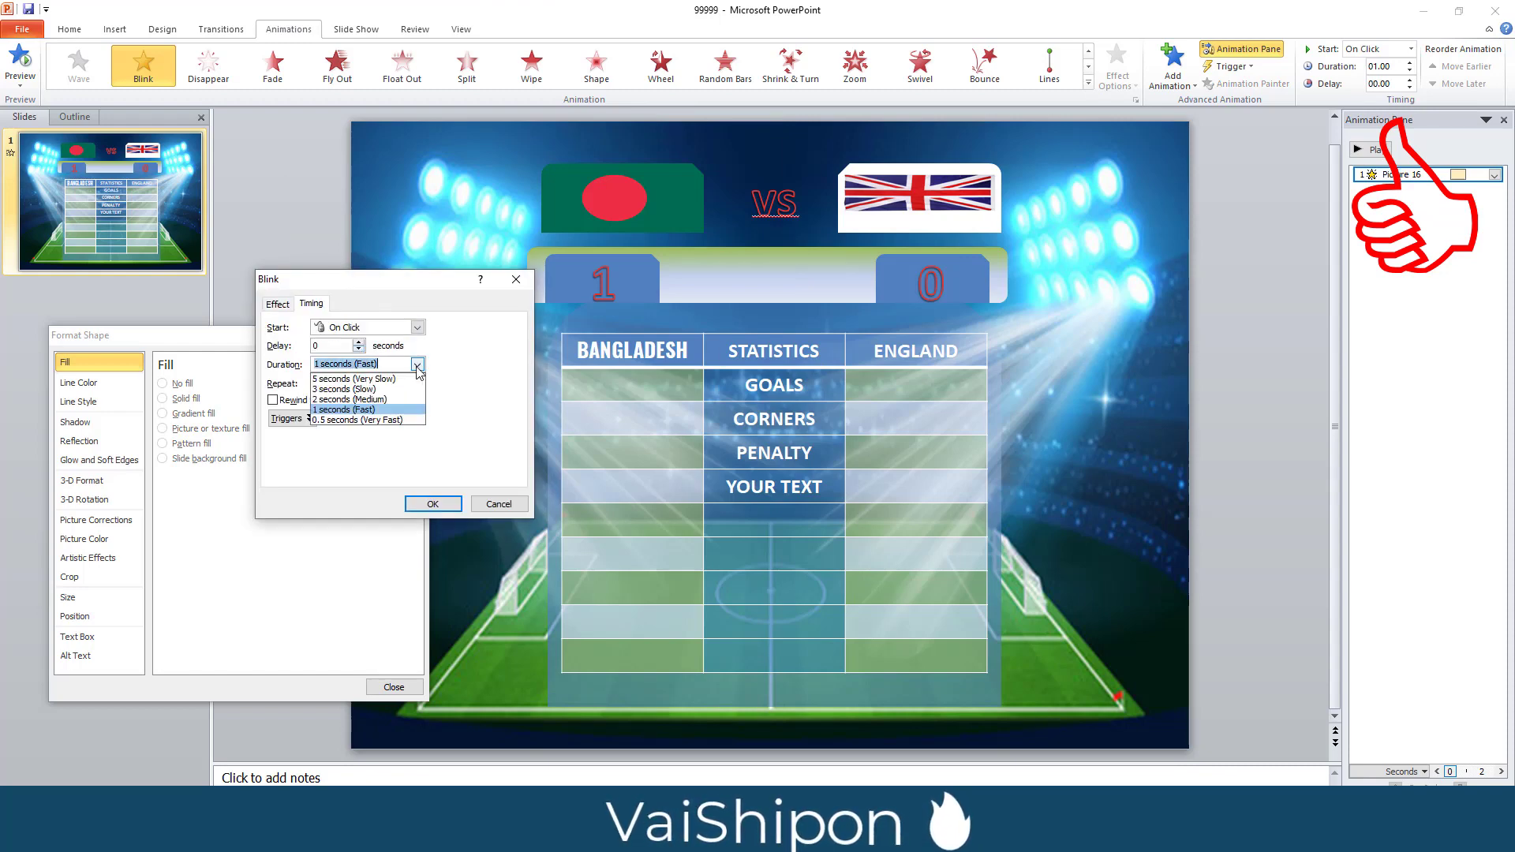
pyautogui.click(395, 399)
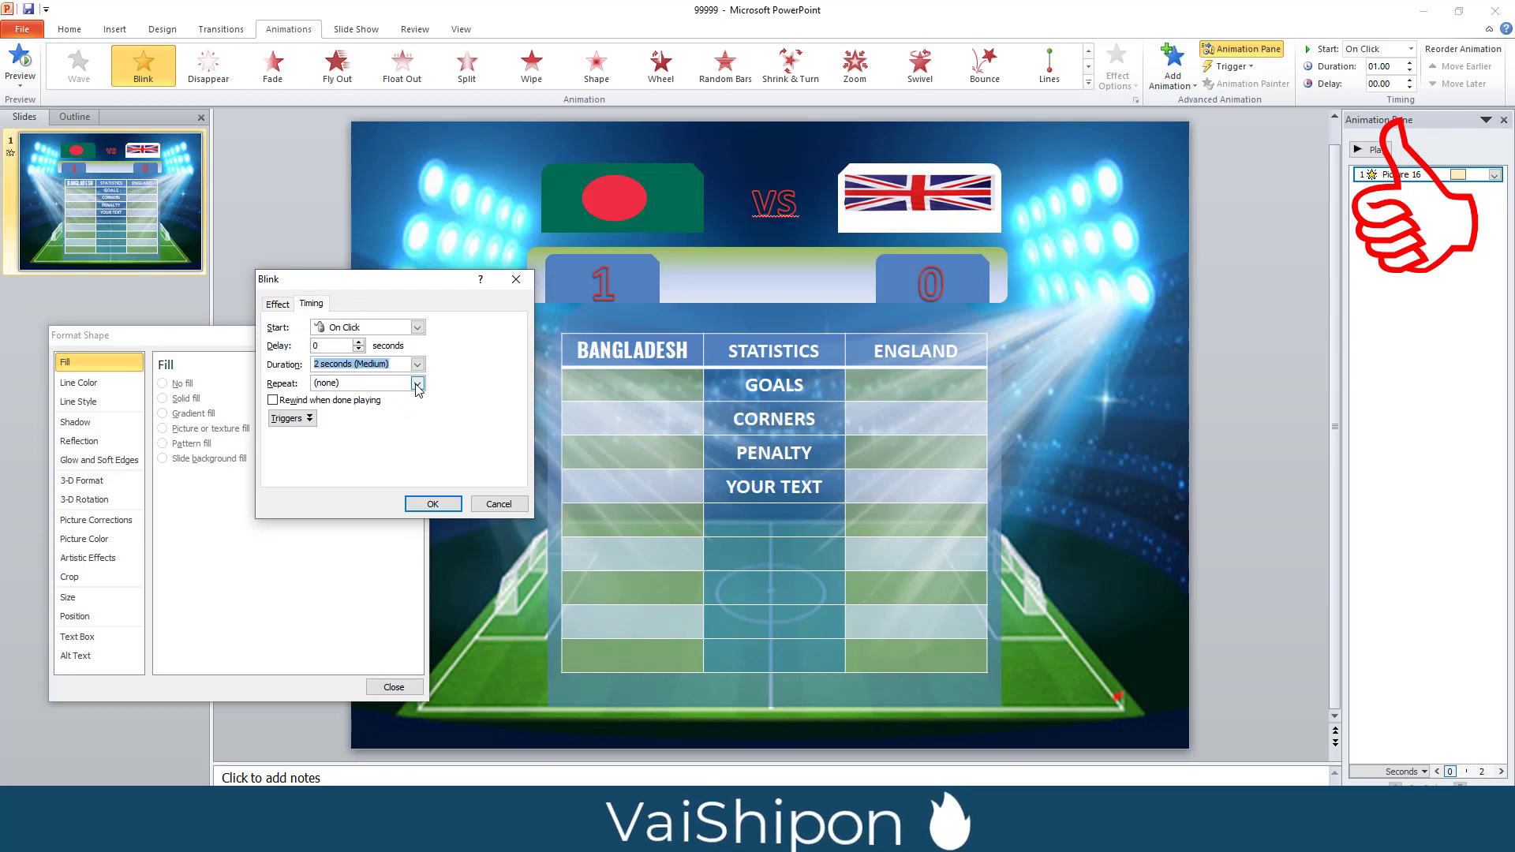
pyautogui.click(417, 387)
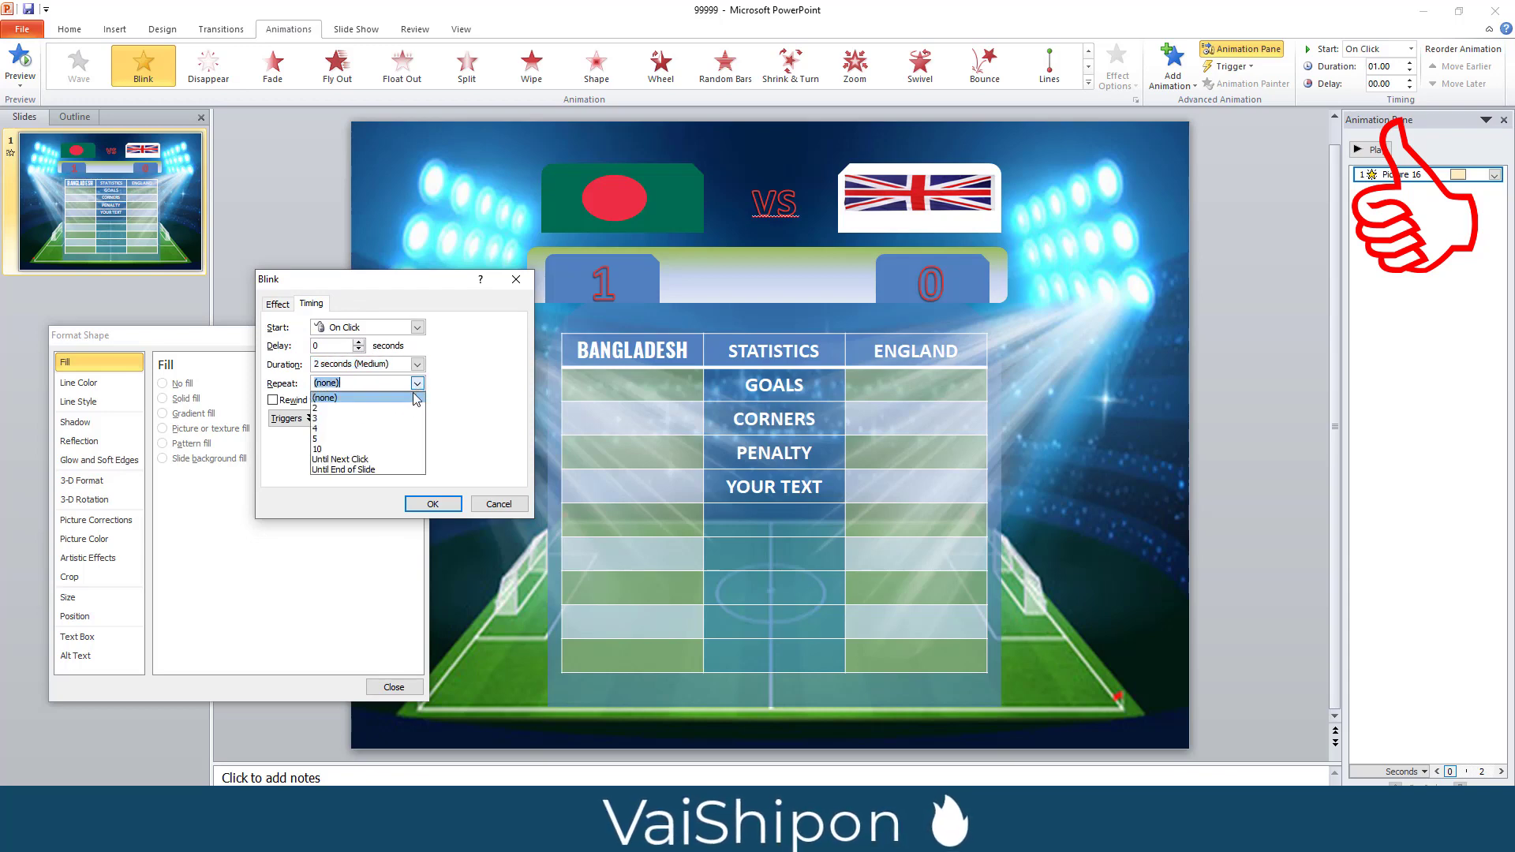
pyautogui.click(378, 469)
pyautogui.click(433, 504)
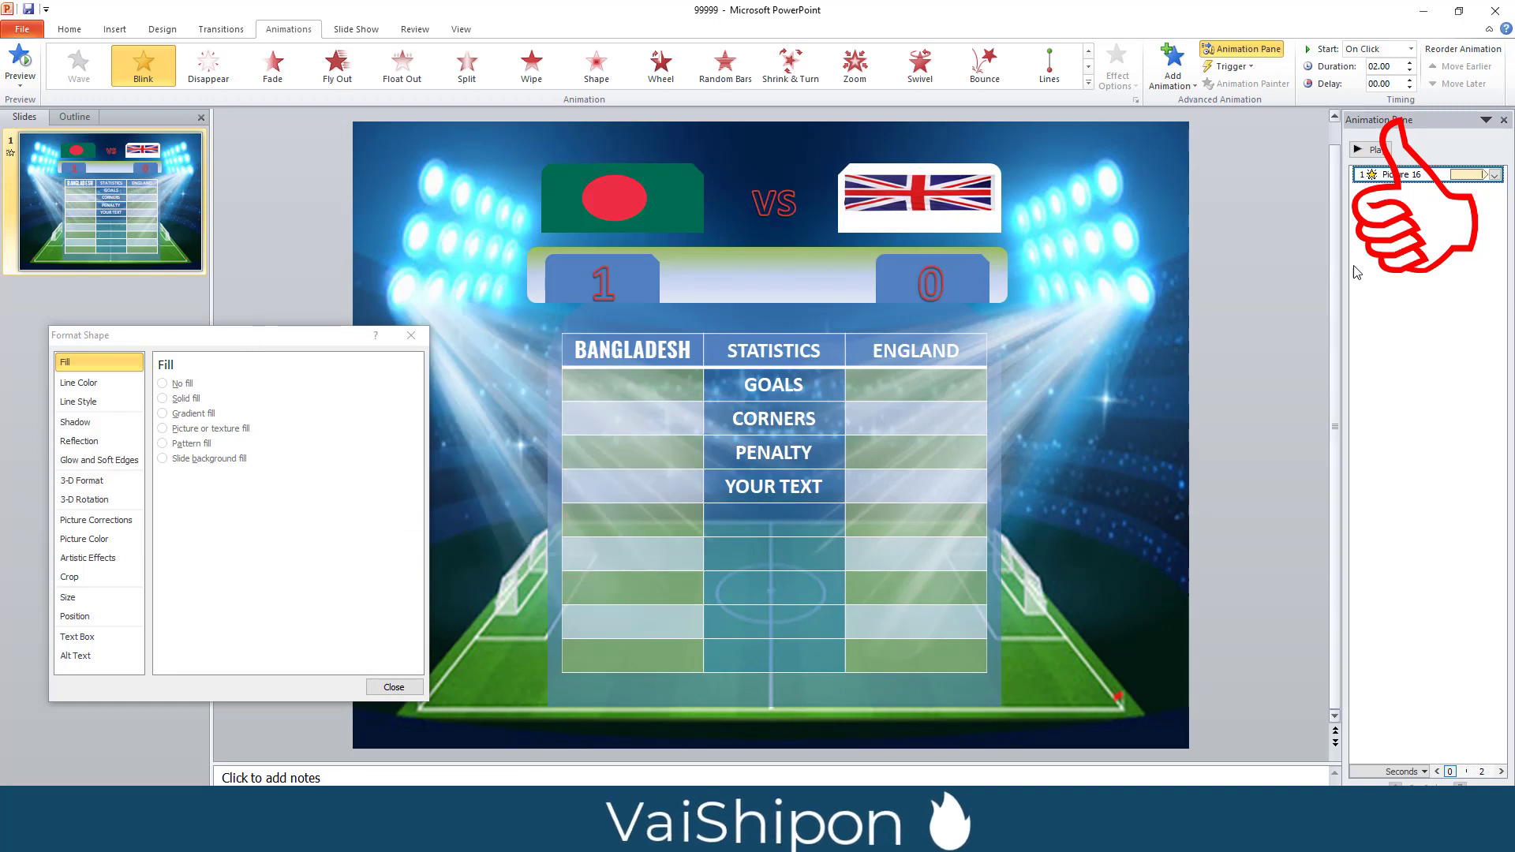
pyautogui.click(576, 482)
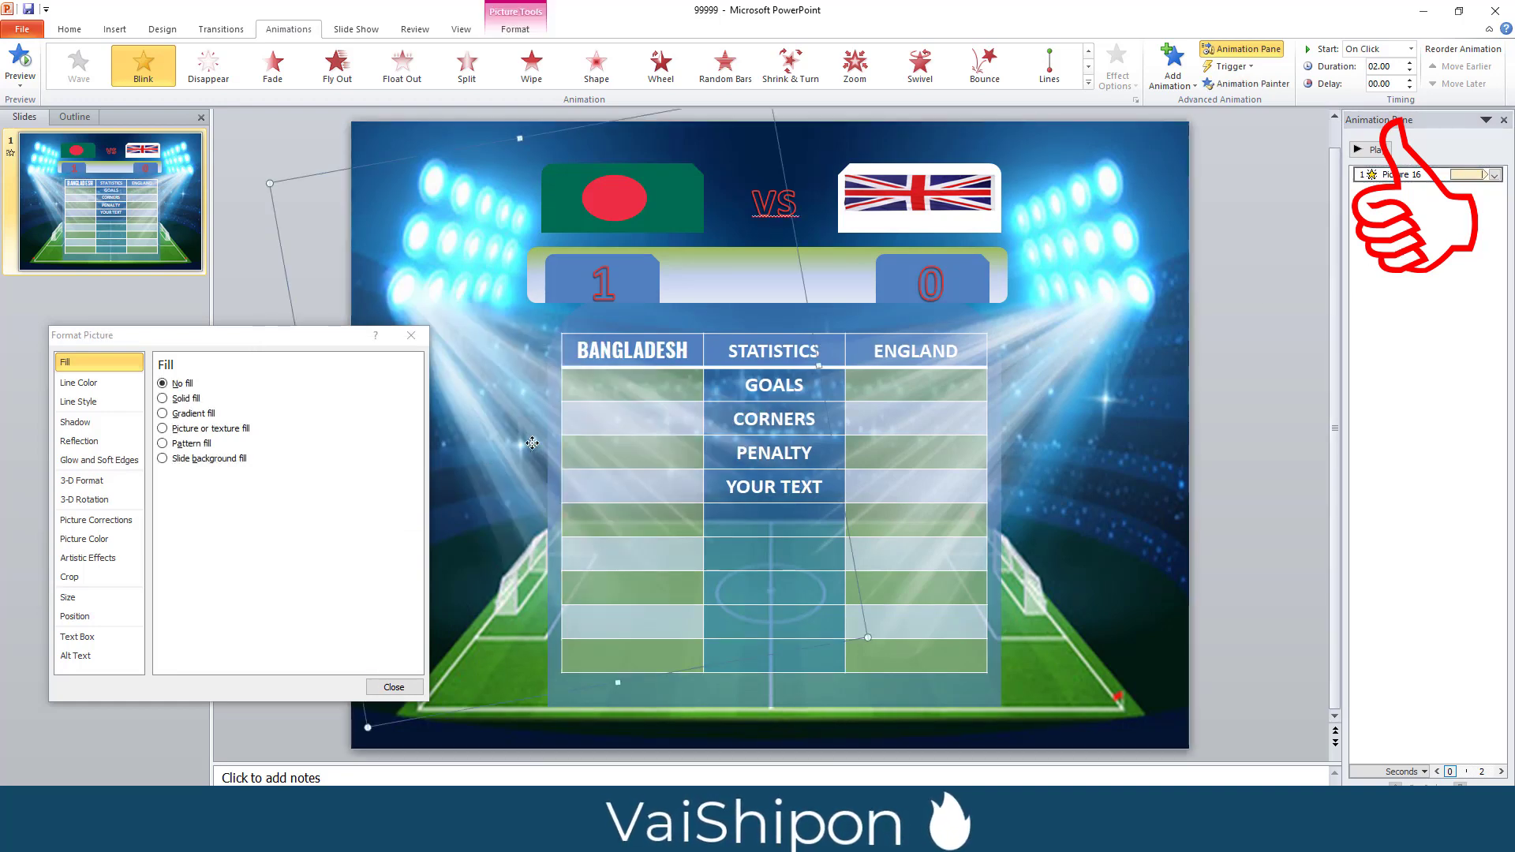
# Apply the Blink emphasis animation to the other large light-beam picture, Picture 15
pyautogui.click(992, 414)
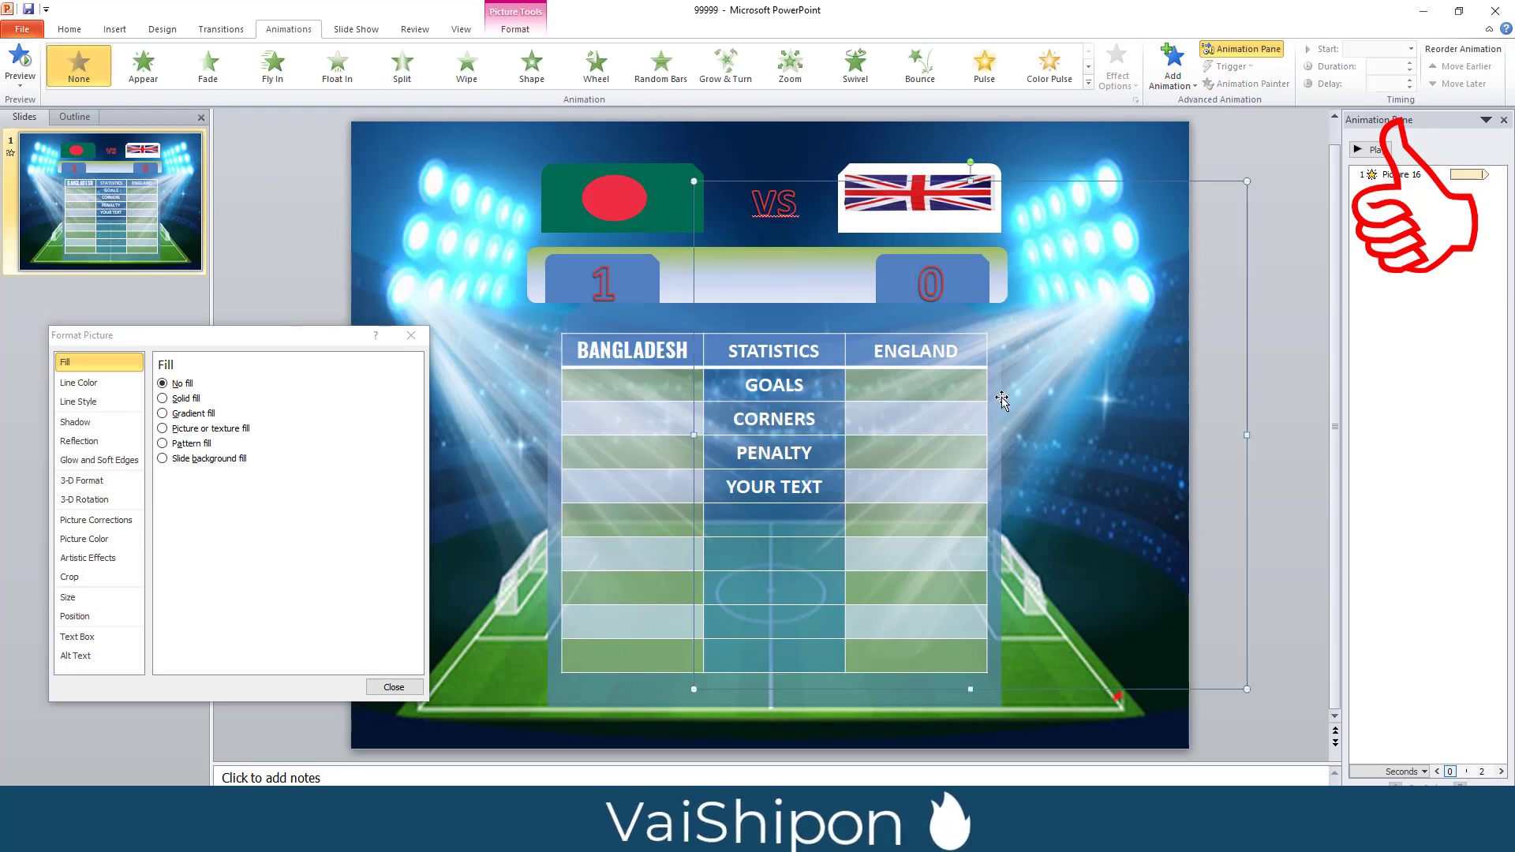
pyautogui.click(1088, 82)
pyautogui.click(103, 392)
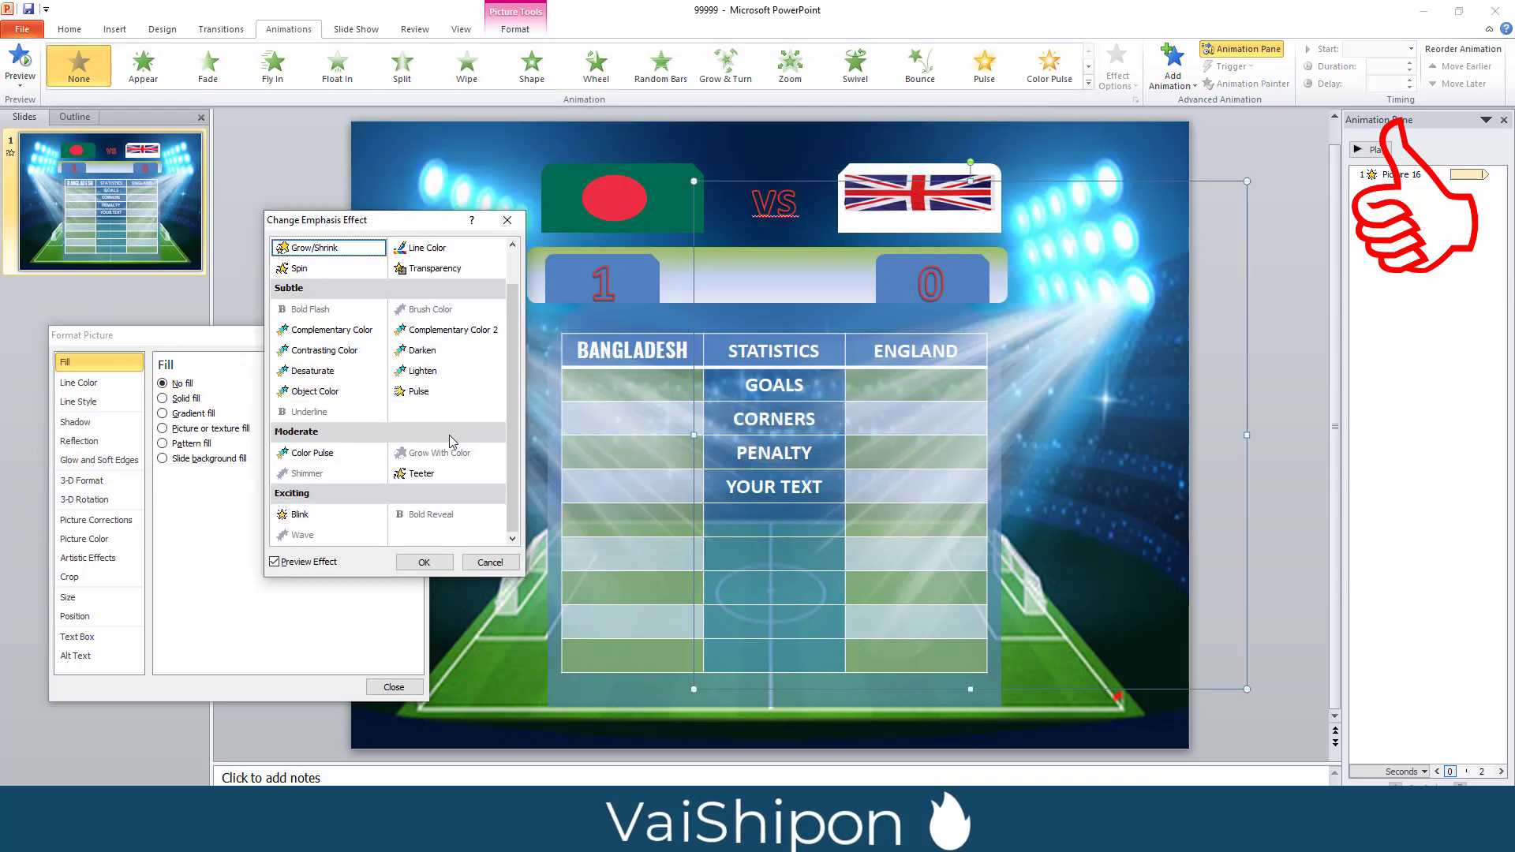
pyautogui.click(310, 518)
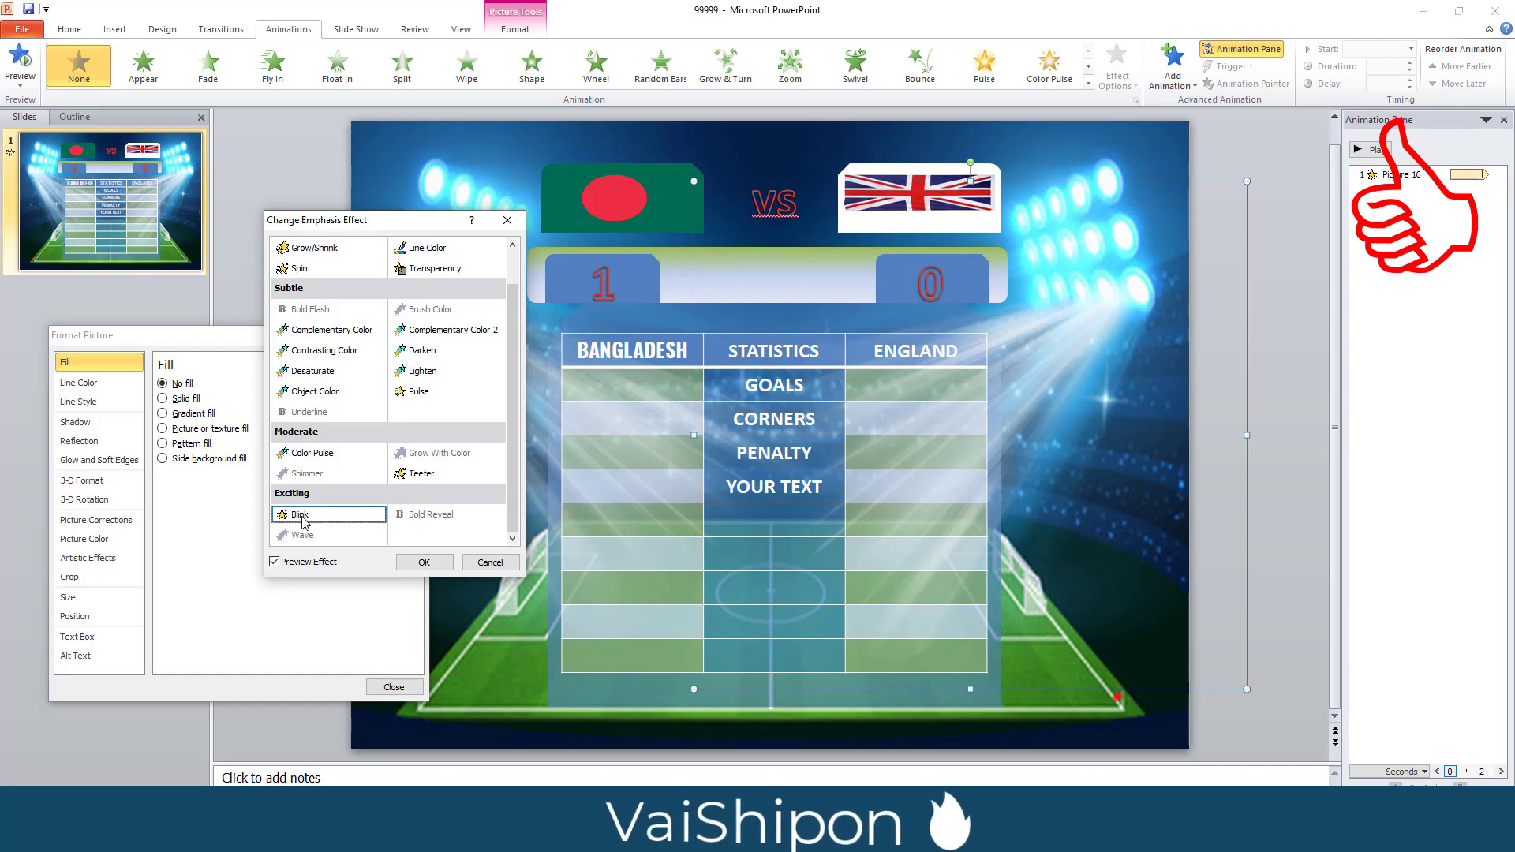
pyautogui.click(425, 563)
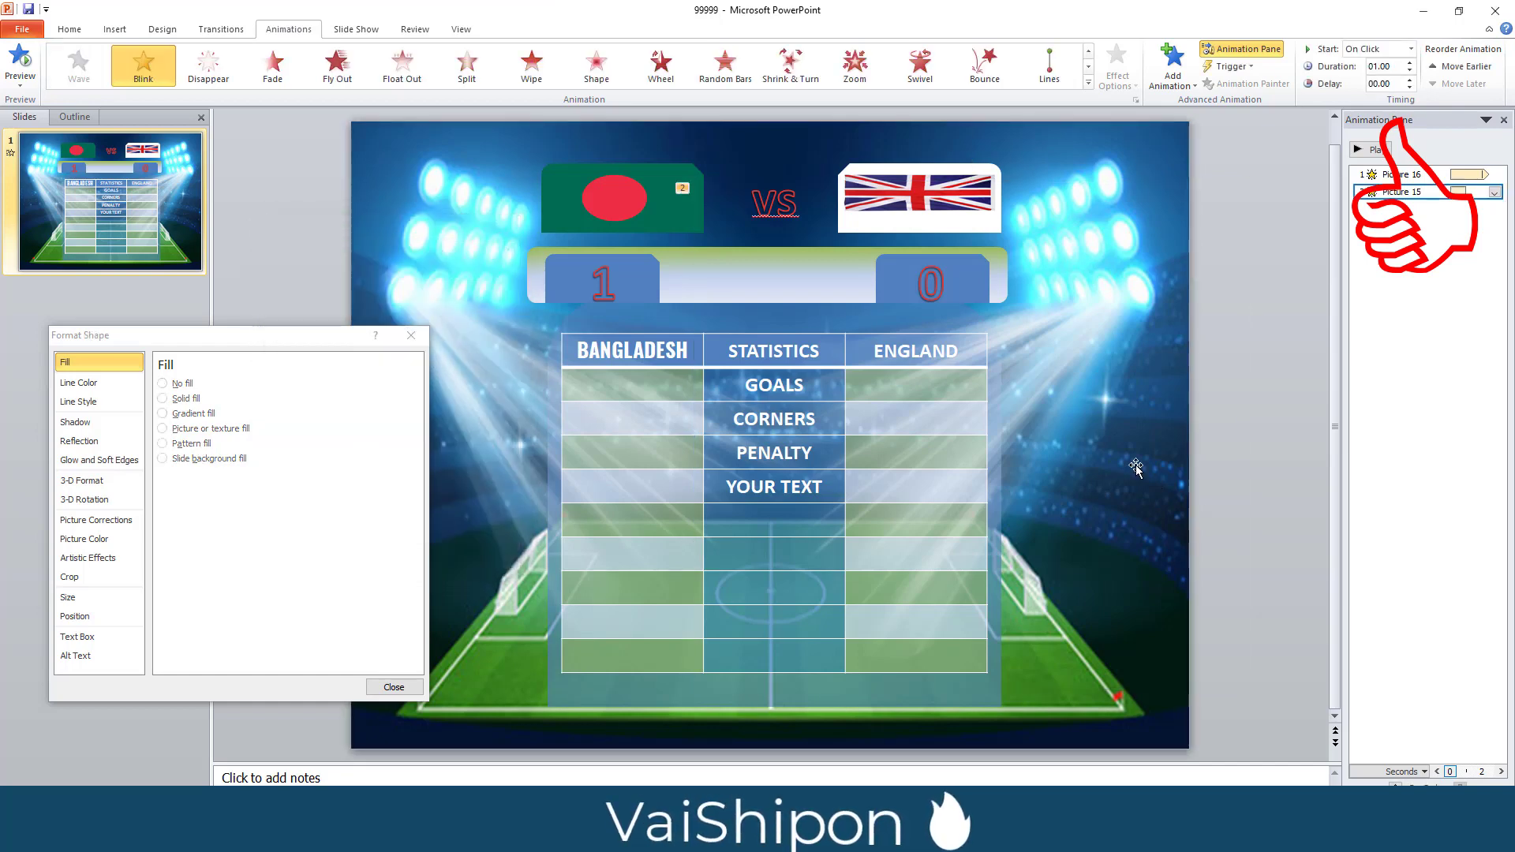
# Time Picture 15's Blink to start With Previous, last 2 seconds, and repeat Until End of Slide
pyautogui.doubleClick(1408, 194)
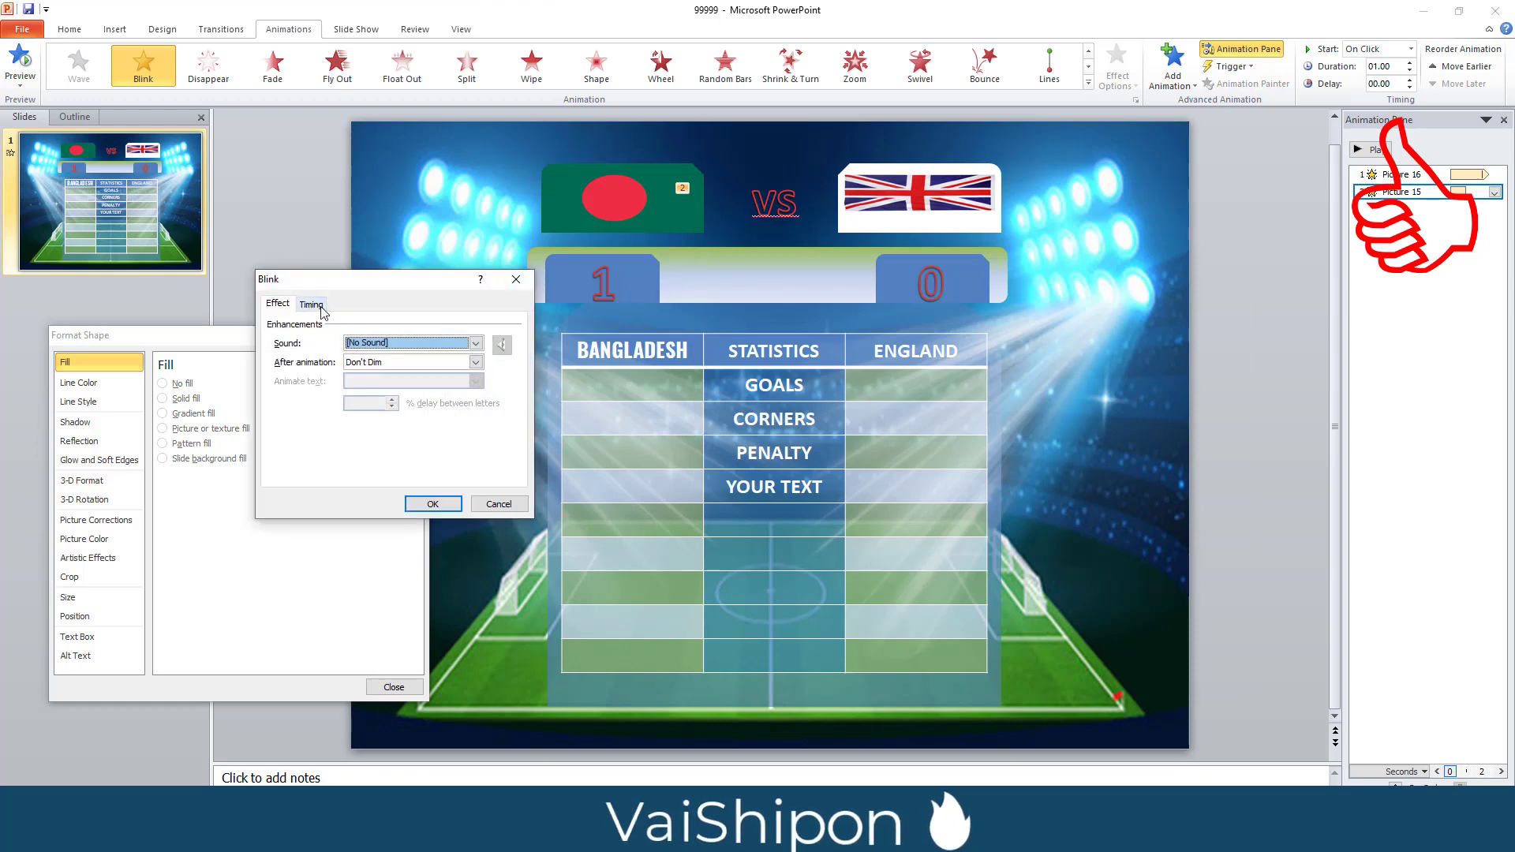
pyautogui.click(312, 305)
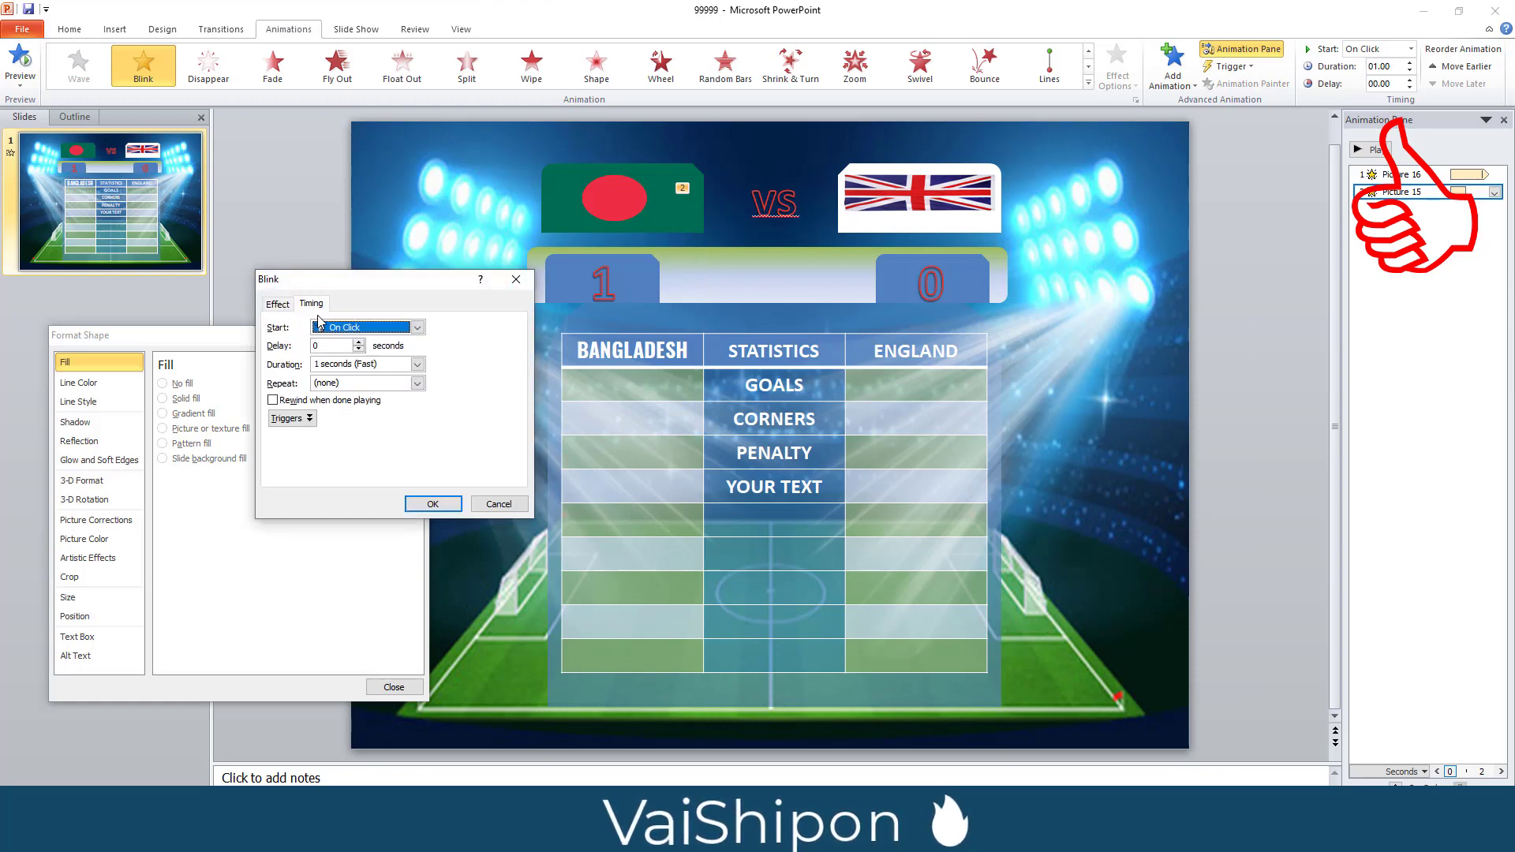
pyautogui.click(416, 328)
pyautogui.click(380, 359)
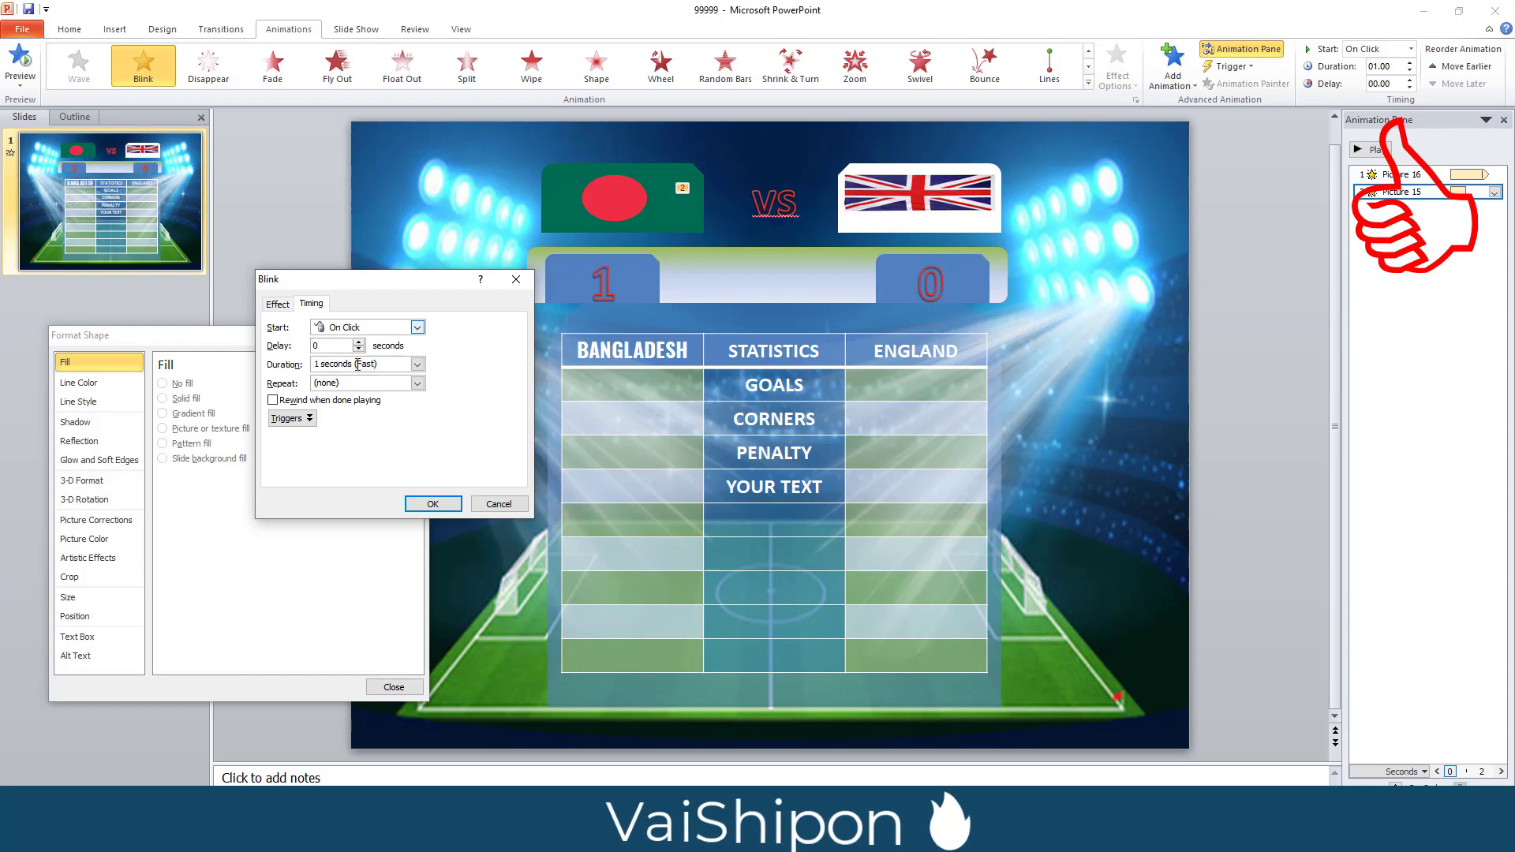
pyautogui.click(417, 364)
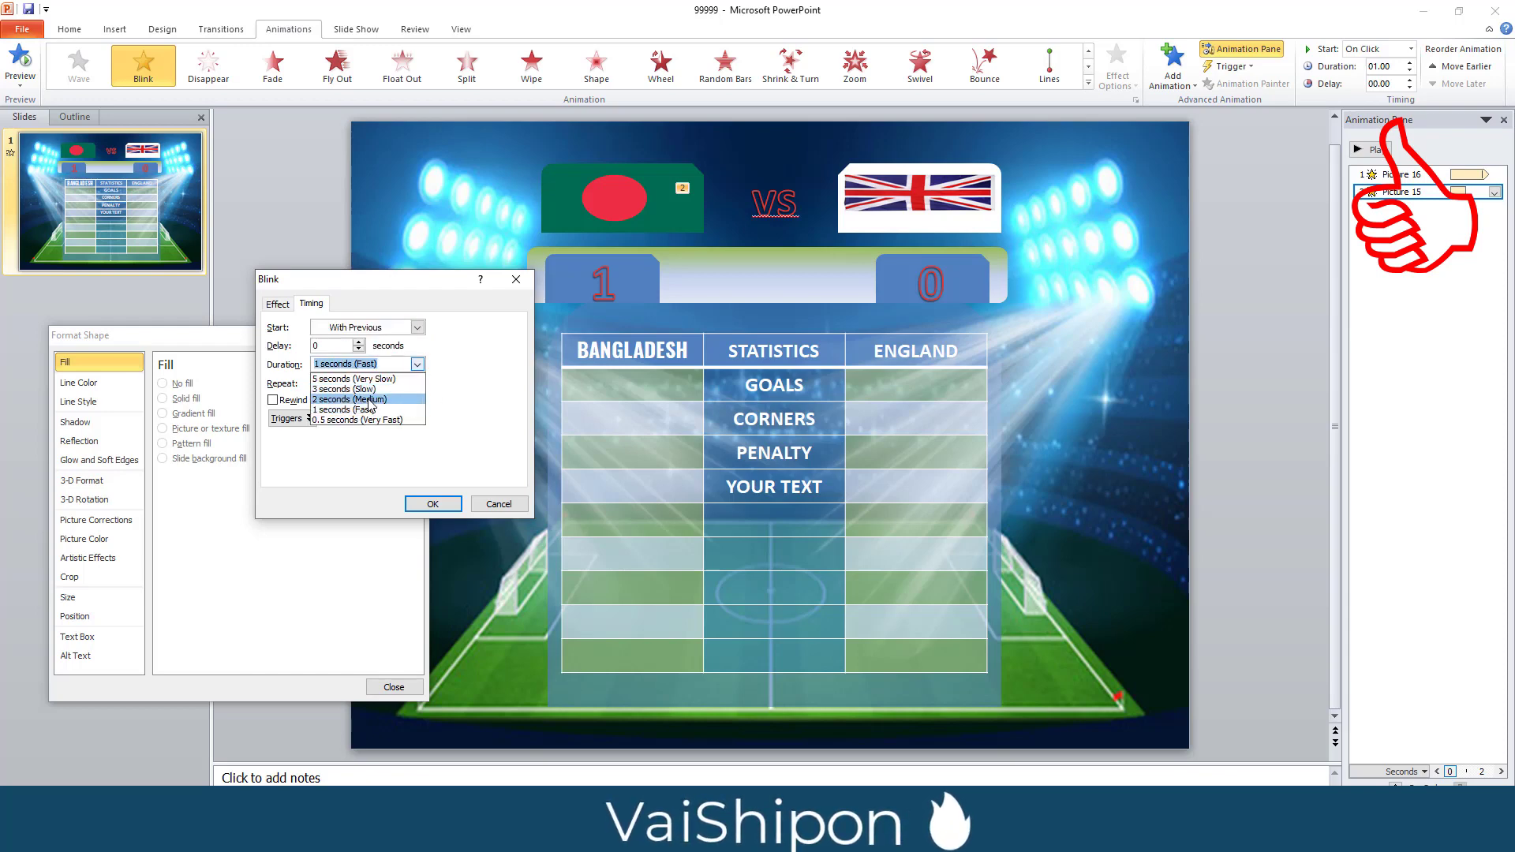
pyautogui.click(371, 400)
pyautogui.click(417, 384)
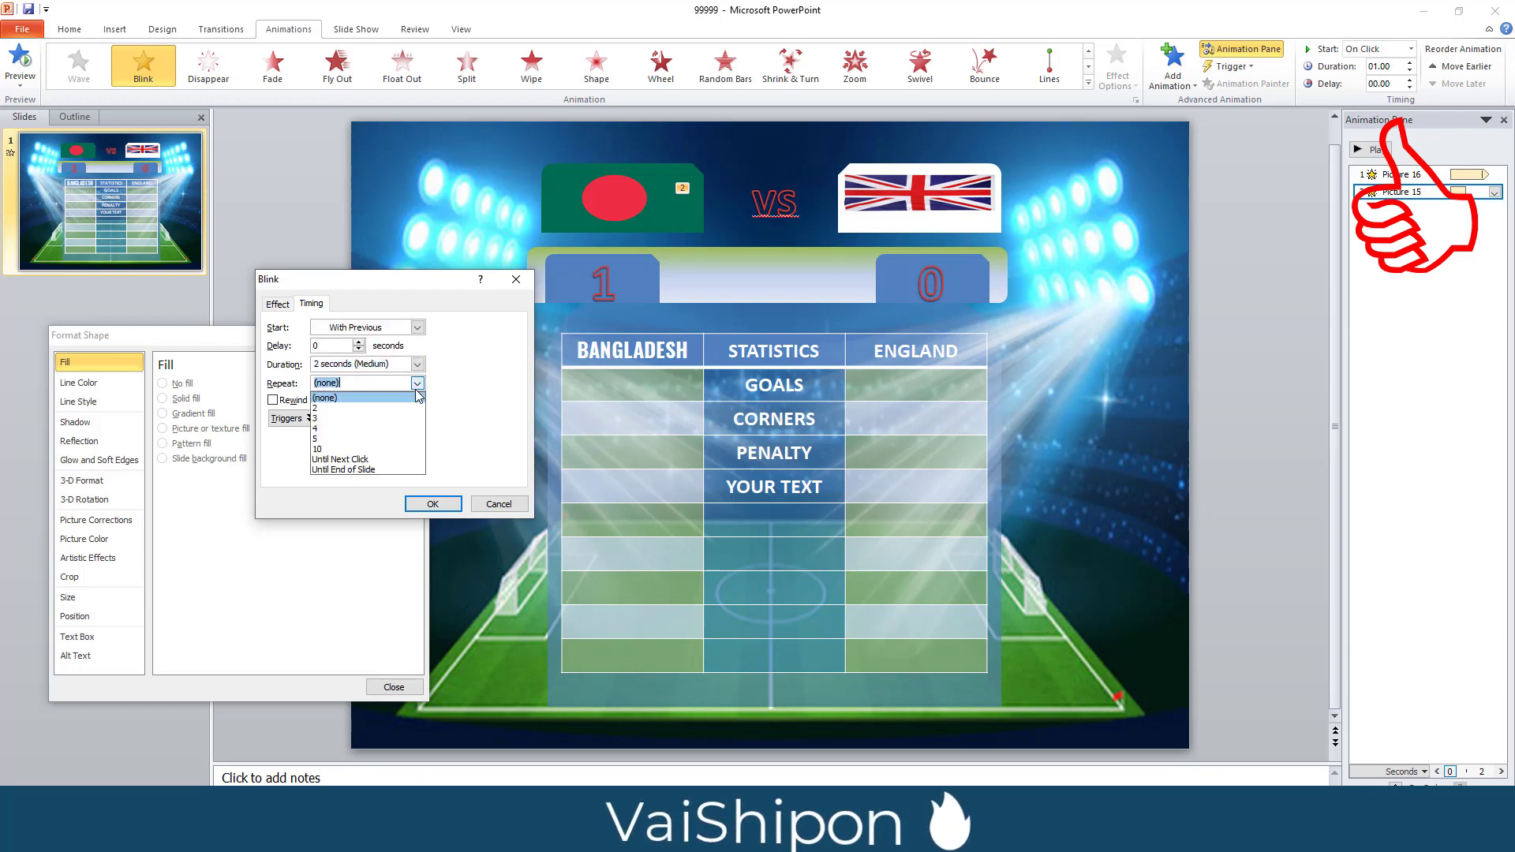
pyautogui.click(345, 470)
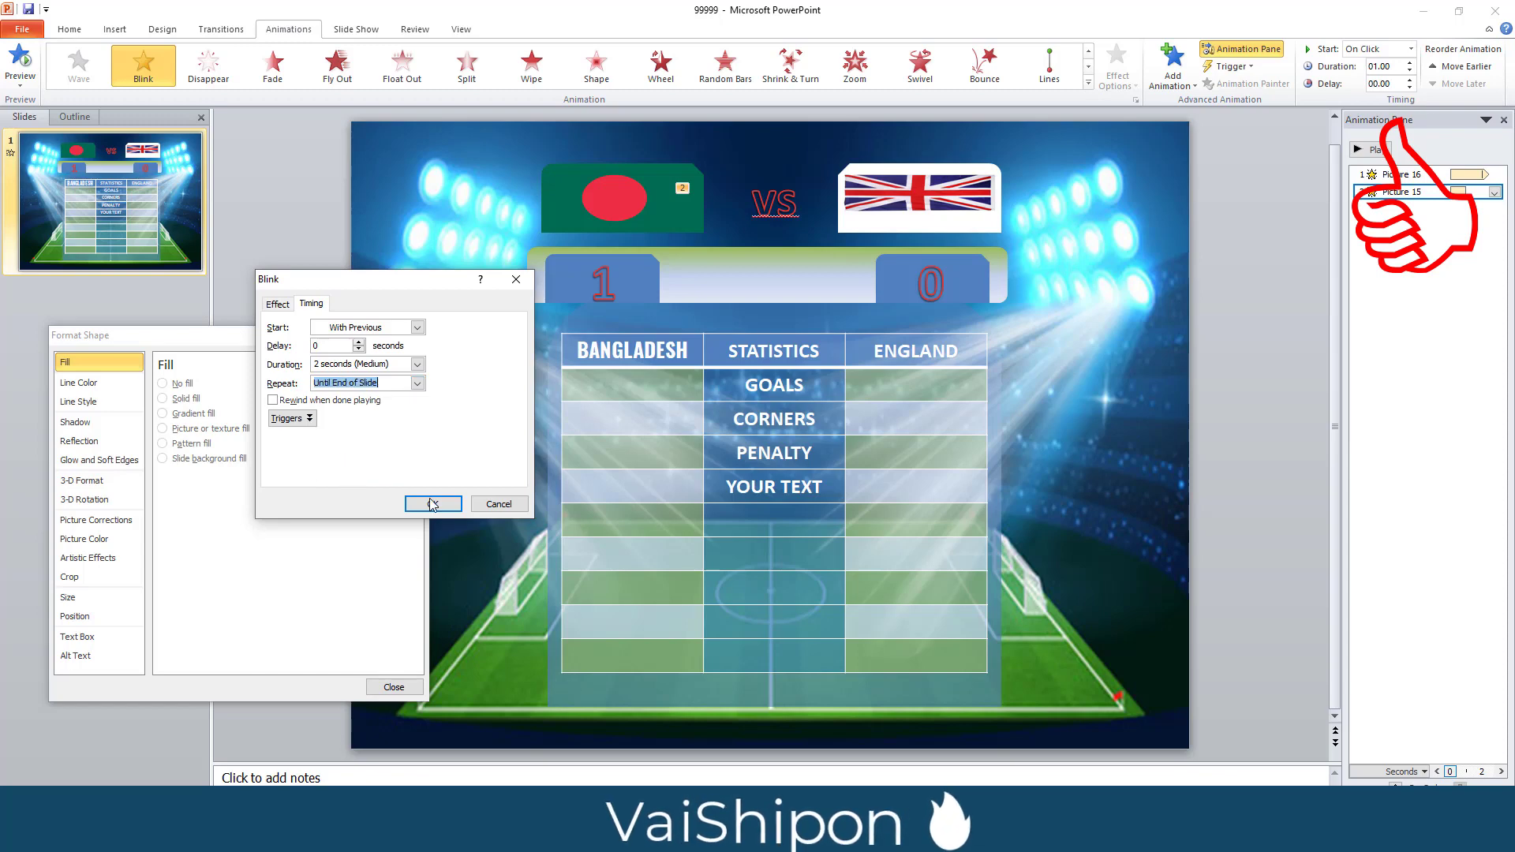
pyautogui.click(433, 504)
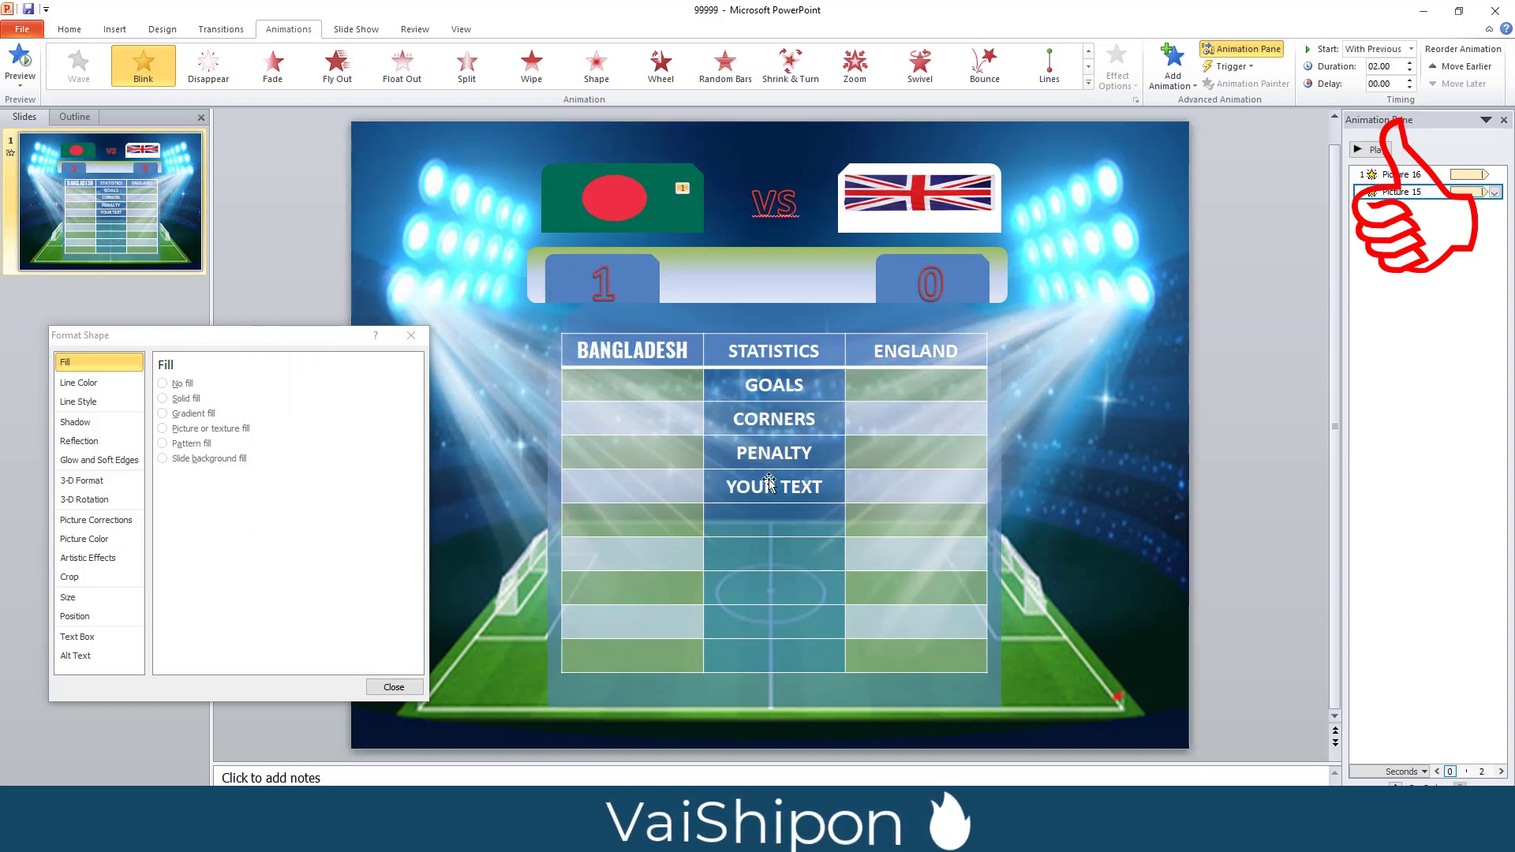
pyautogui.scroll(4, 351, 39)
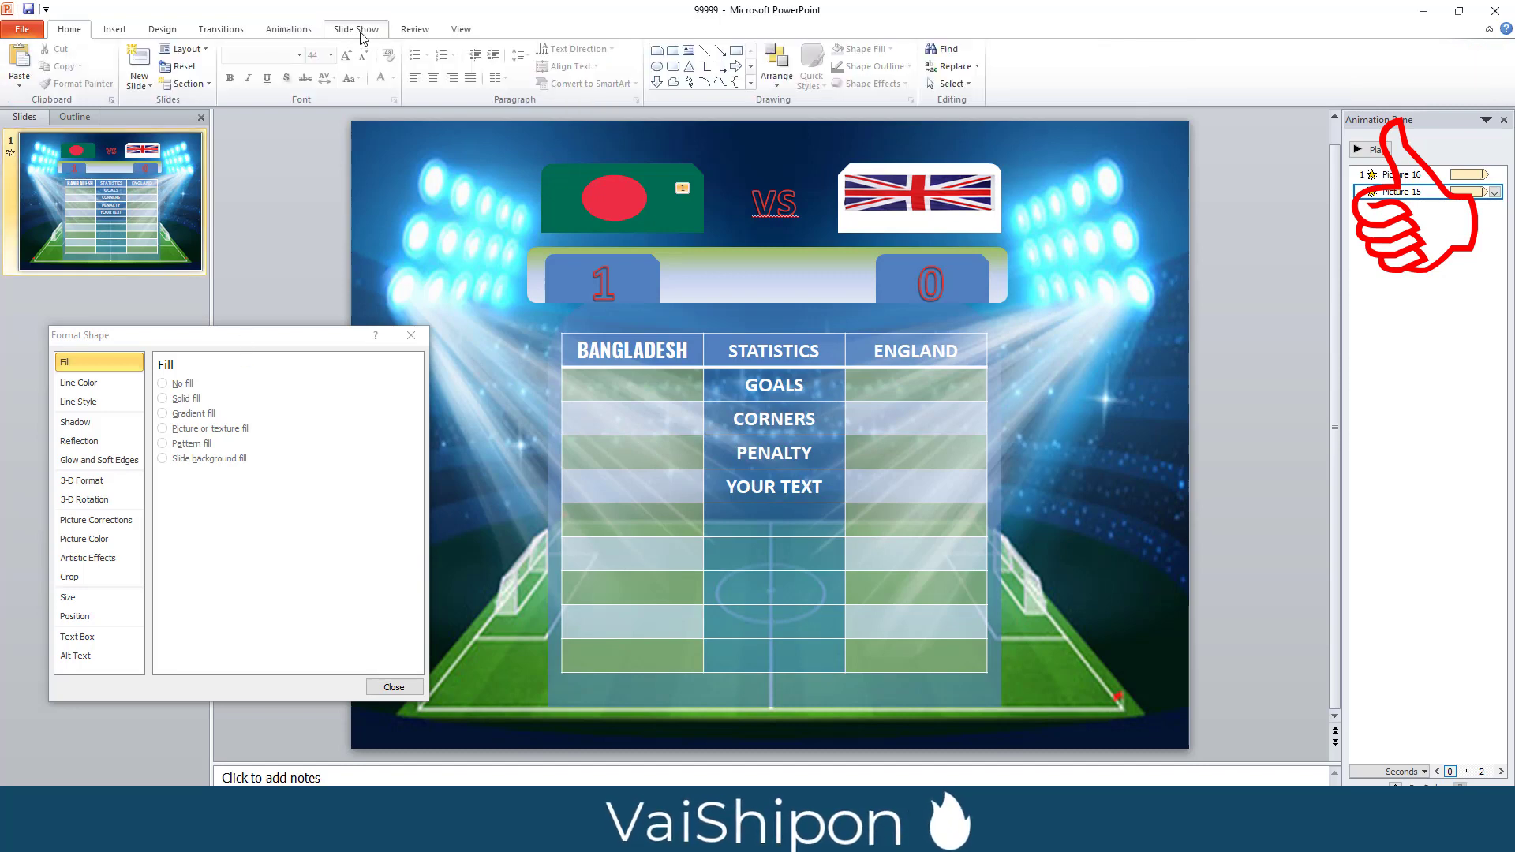
pyautogui.click(354, 30)
pyautogui.click(22, 67)
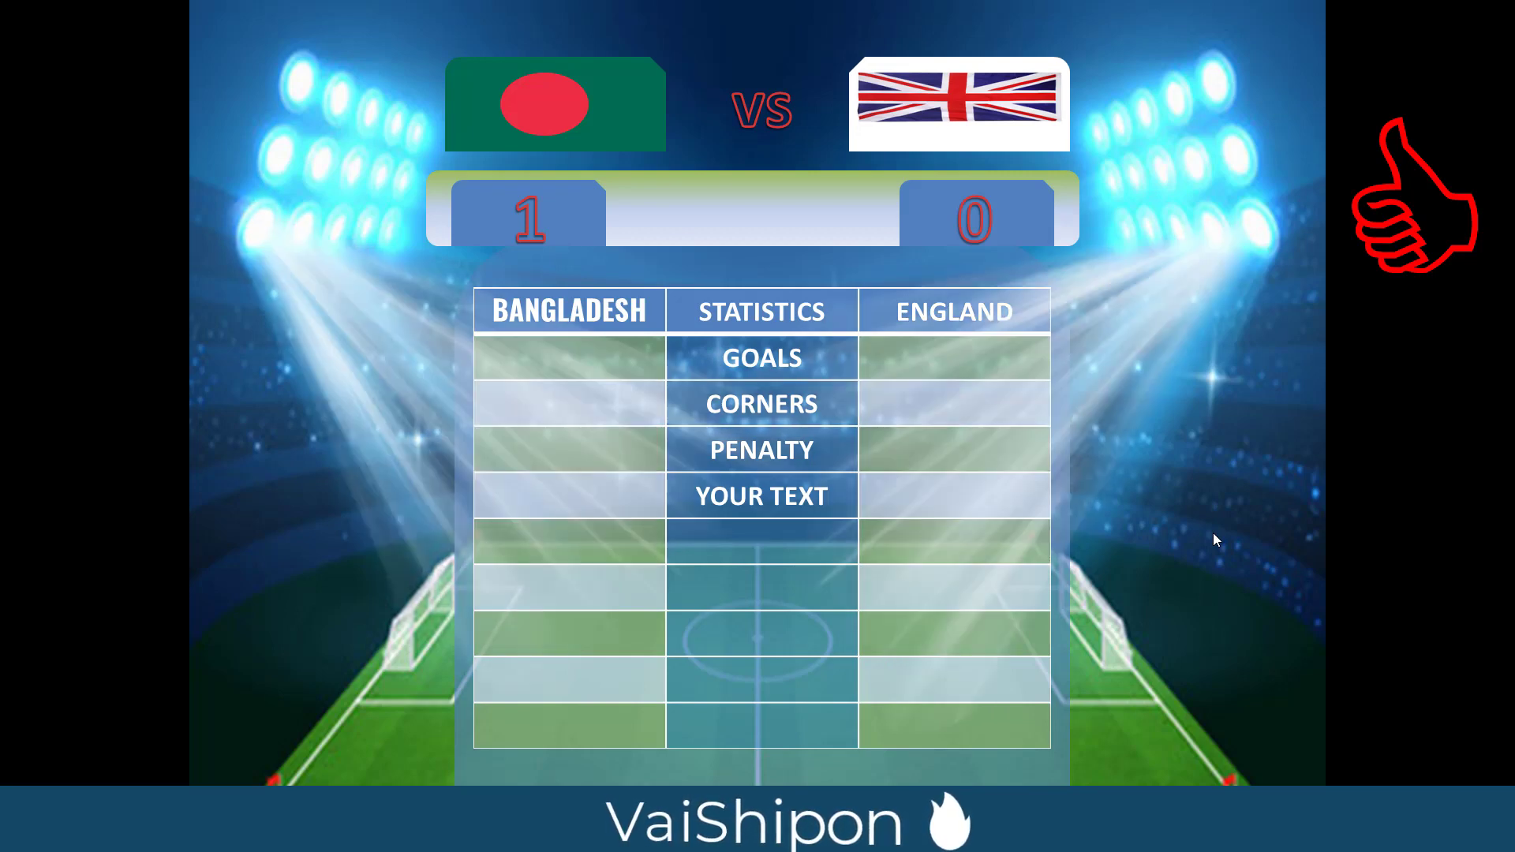
pyautogui.press('Escape')
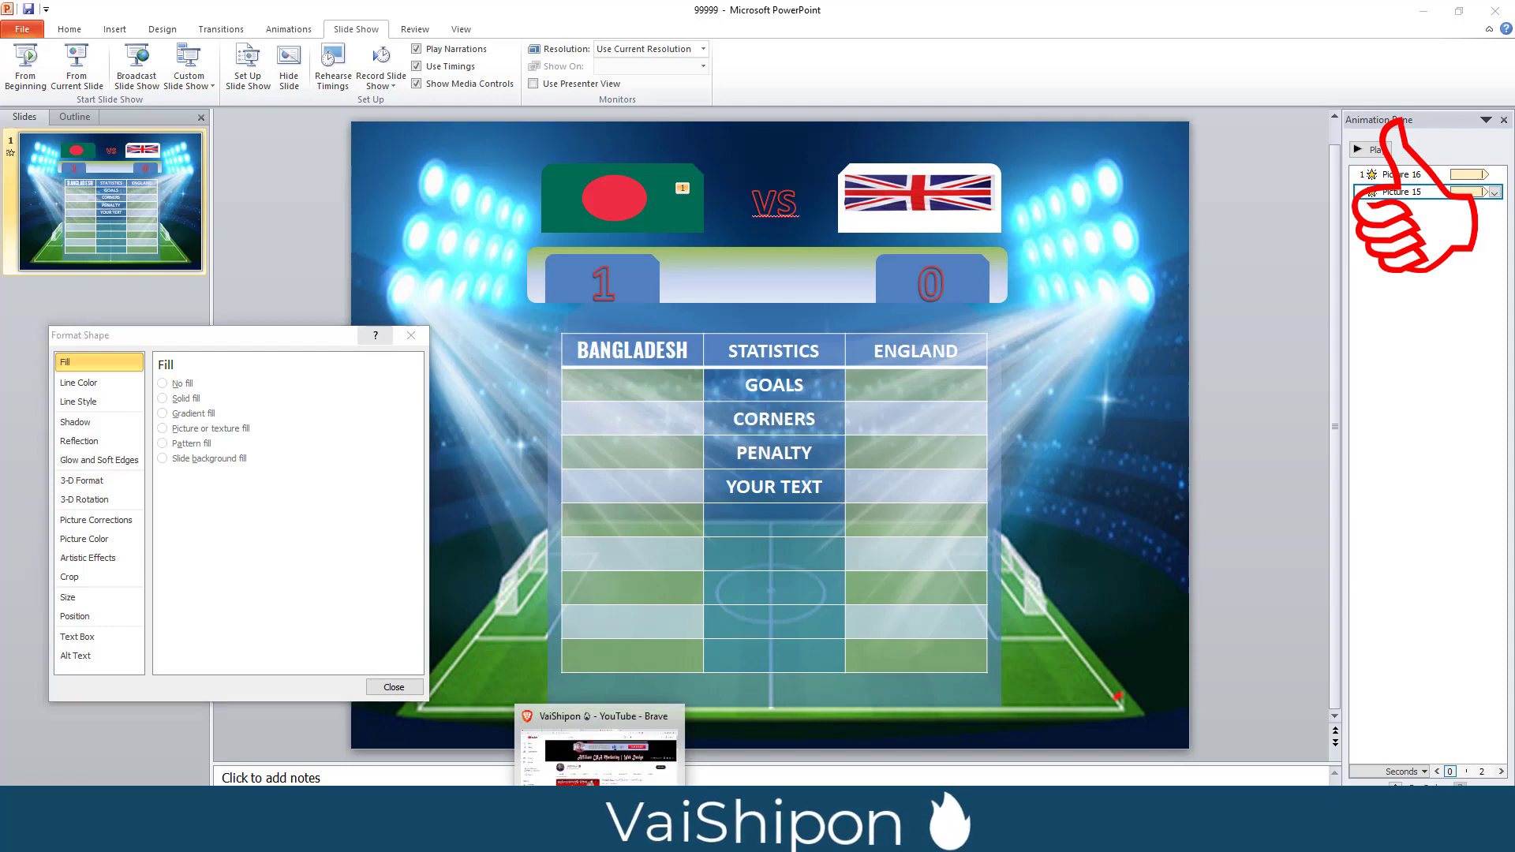
# Back in Brave, search the YouTube channel for 'YOUTUBE' and scroll through the results
pyautogui.click(603, 738)
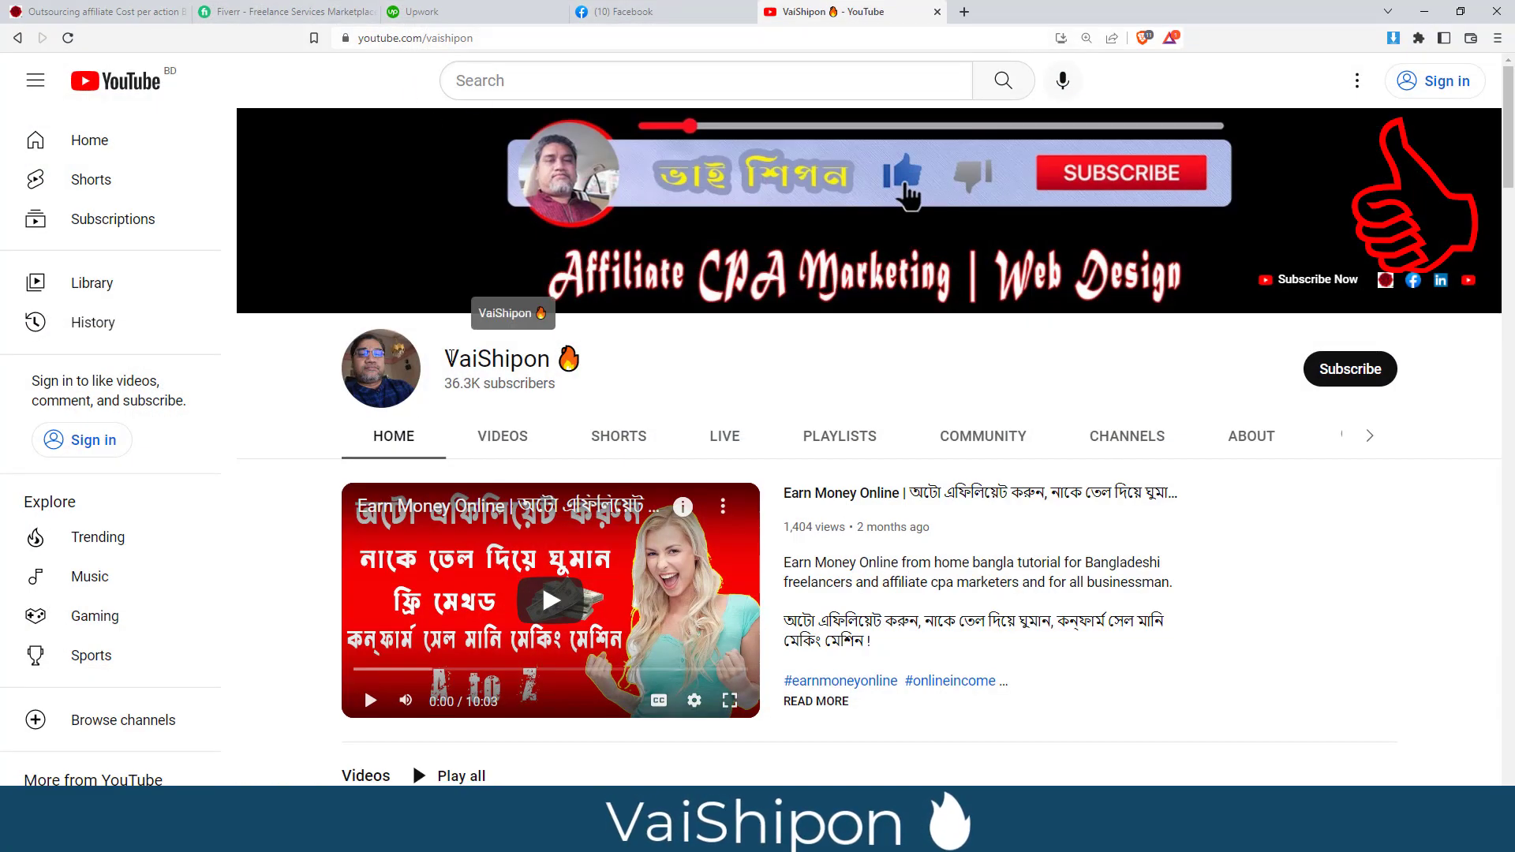
pyautogui.moveTo(442, 359); pyautogui.dragTo(557, 359)
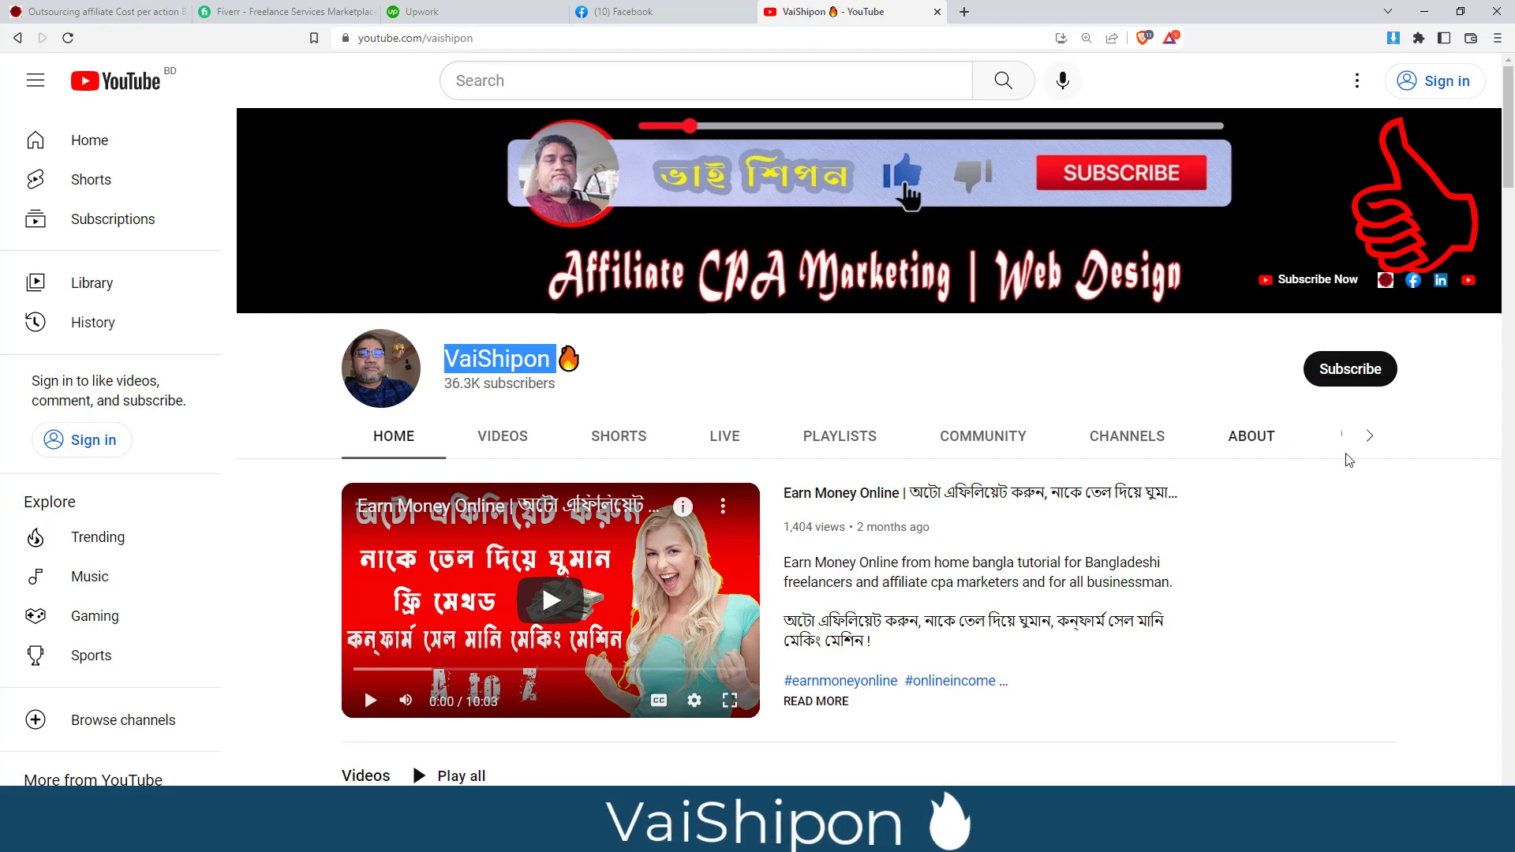
pyautogui.click(1369, 440)
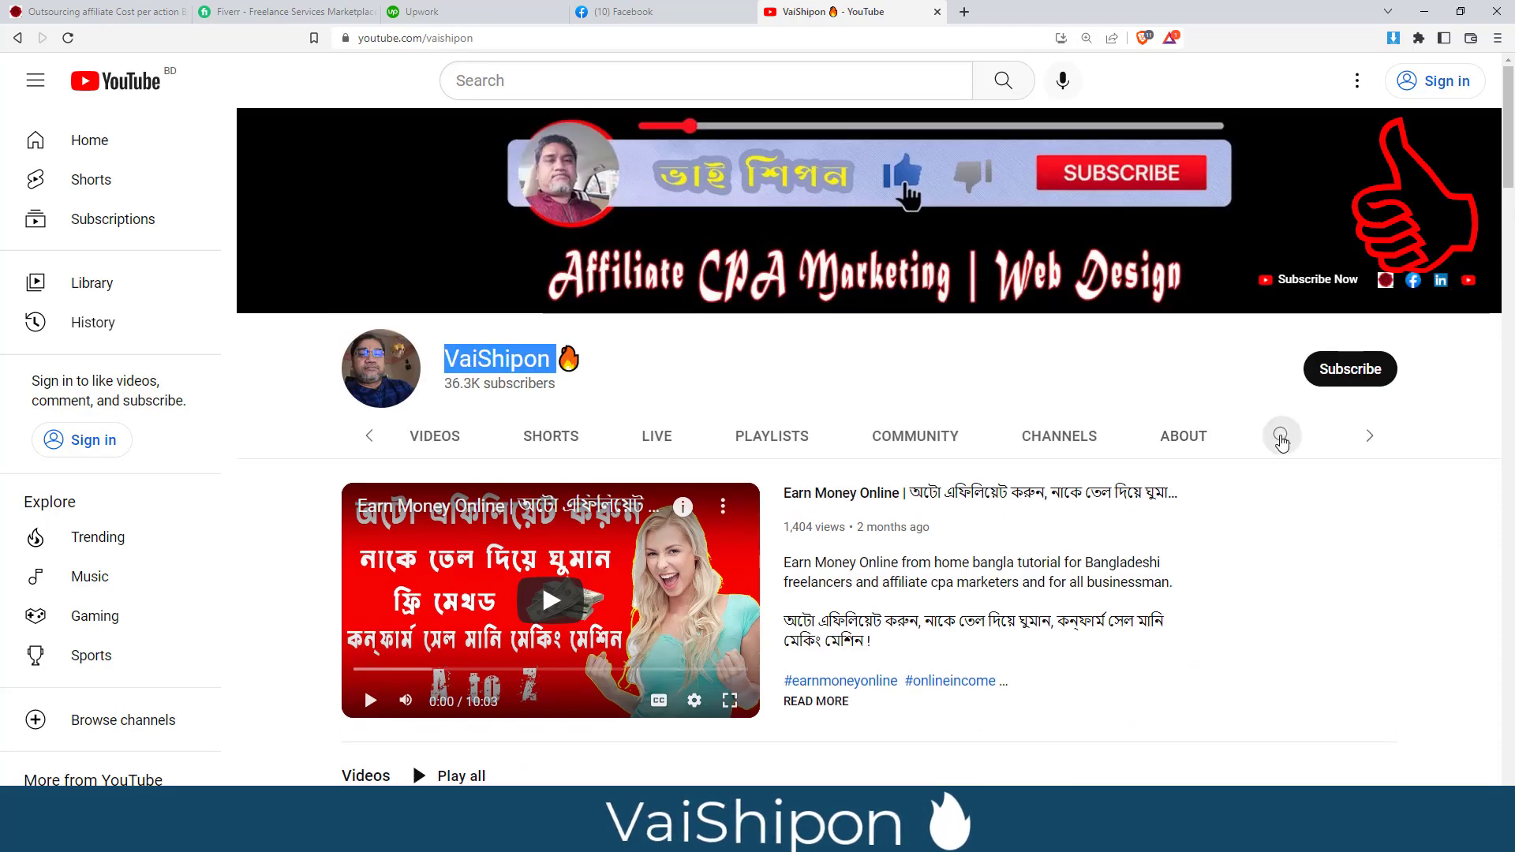
pyautogui.click(1281, 438)
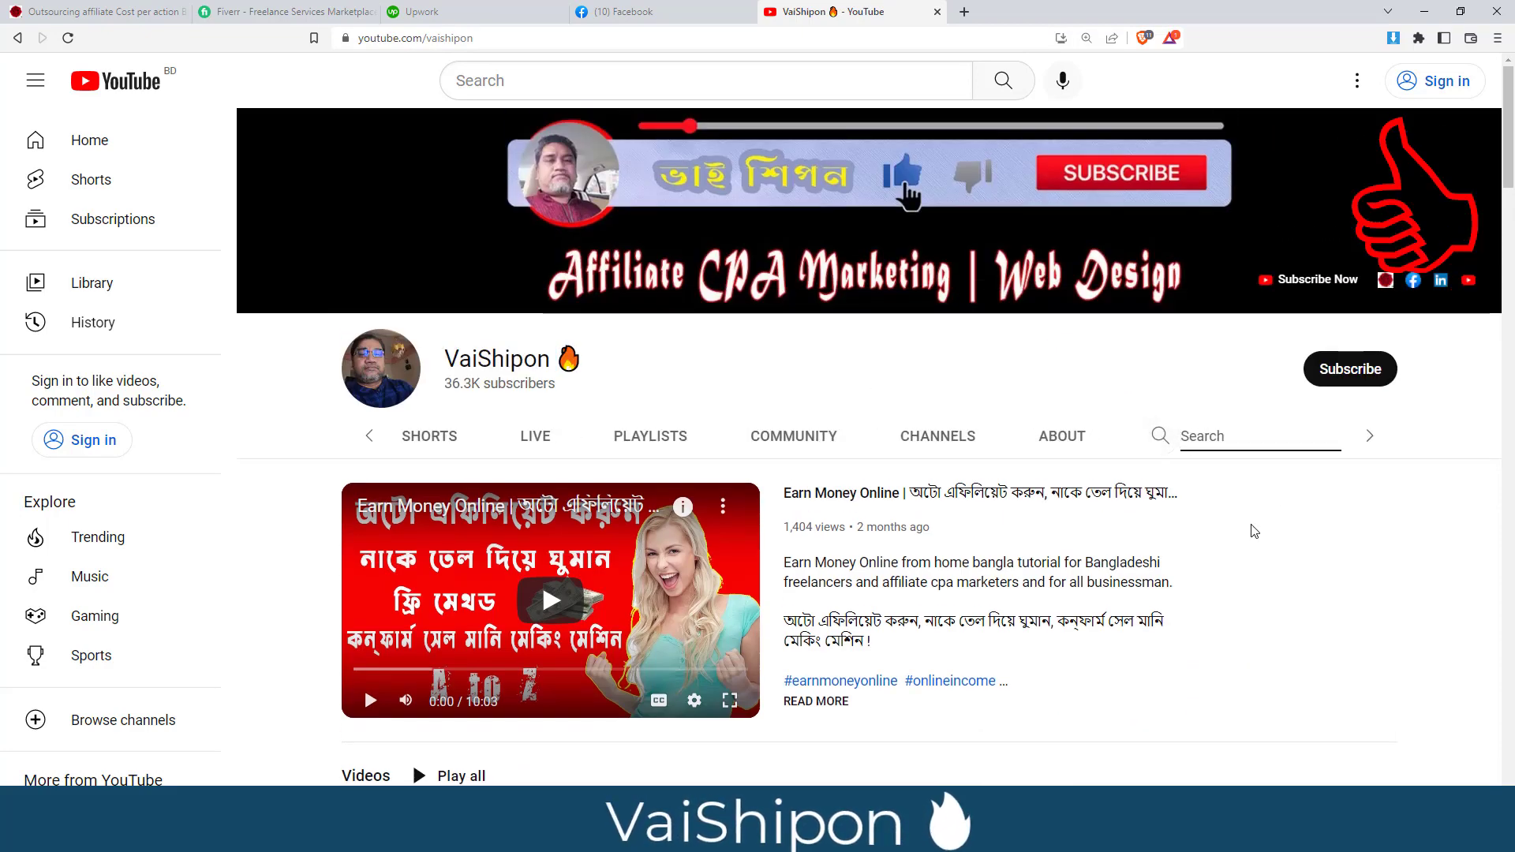
pyautogui.write('YOUTUBE')
pyautogui.press('Return')
pyautogui.scroll(-4, 574, 536)
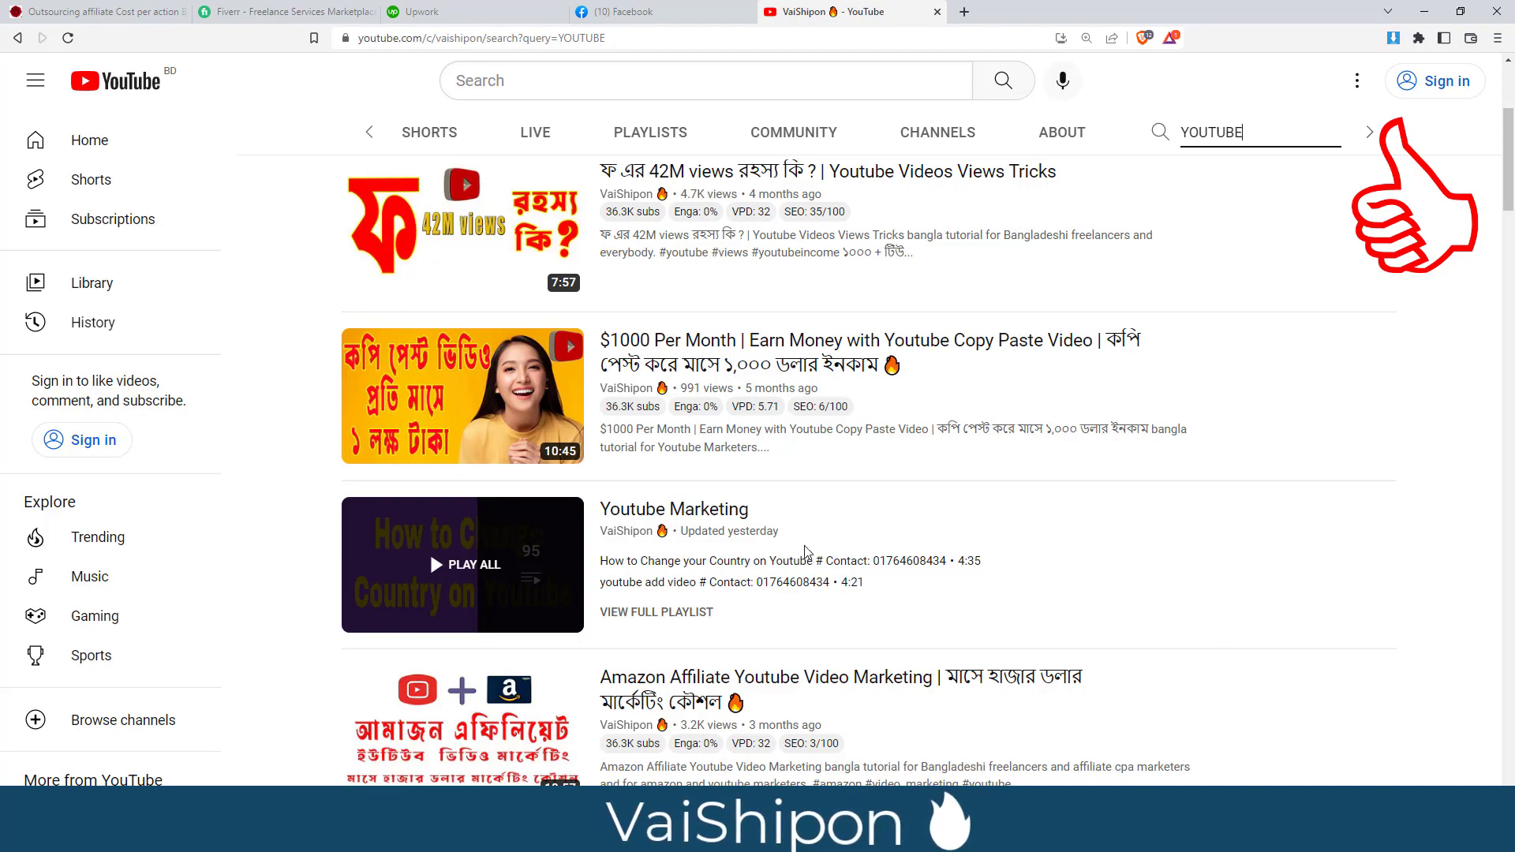
pyautogui.scroll(-9, 809, 565)
pyautogui.scroll(12, 801, 559)
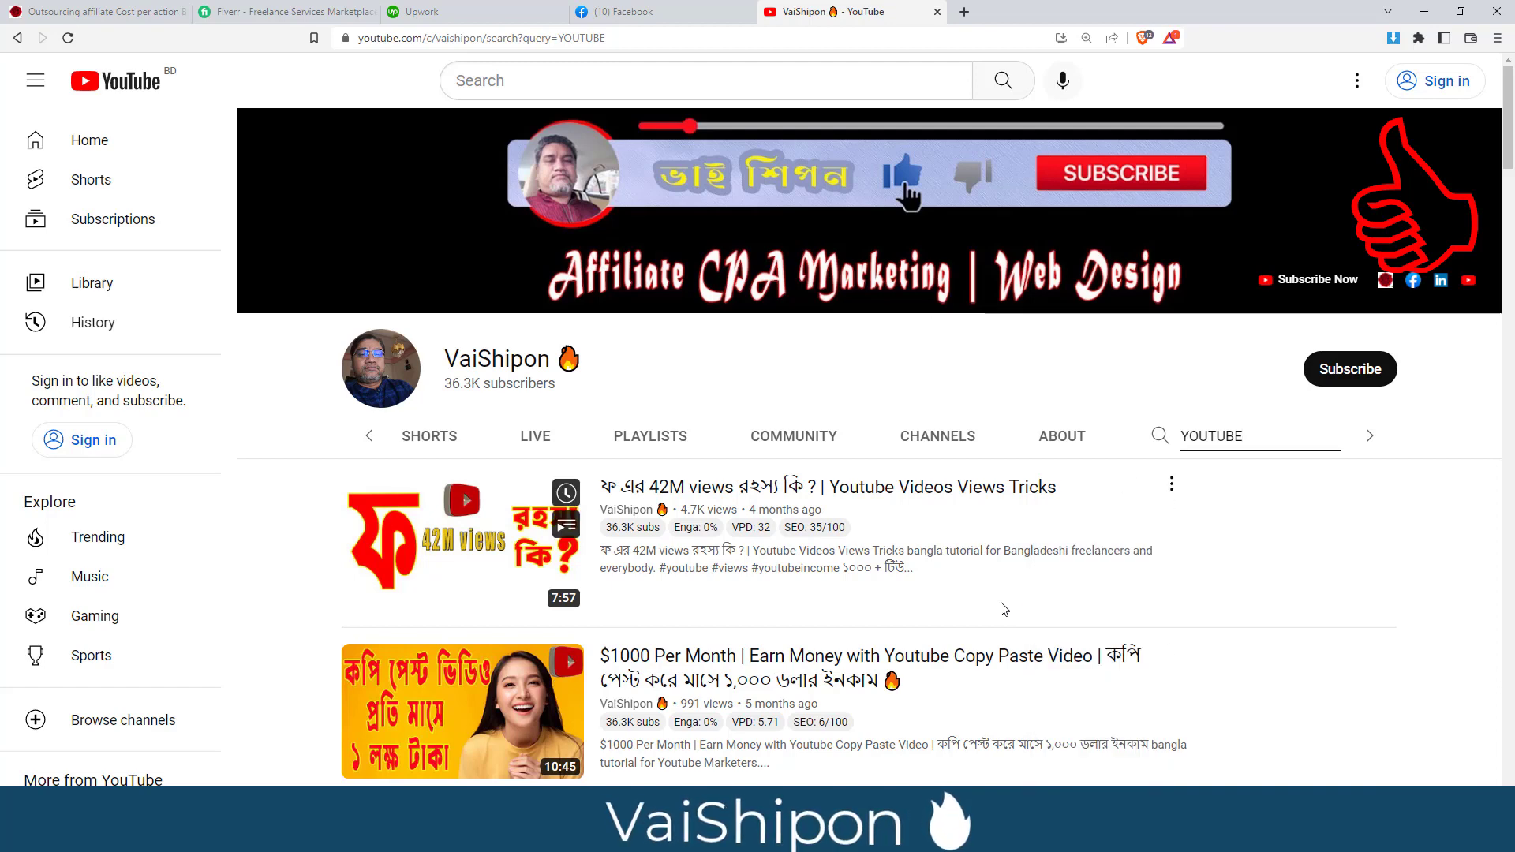
# Browse the channel's VIDEOS tab listing its uploads
pyautogui.click(424, 436)
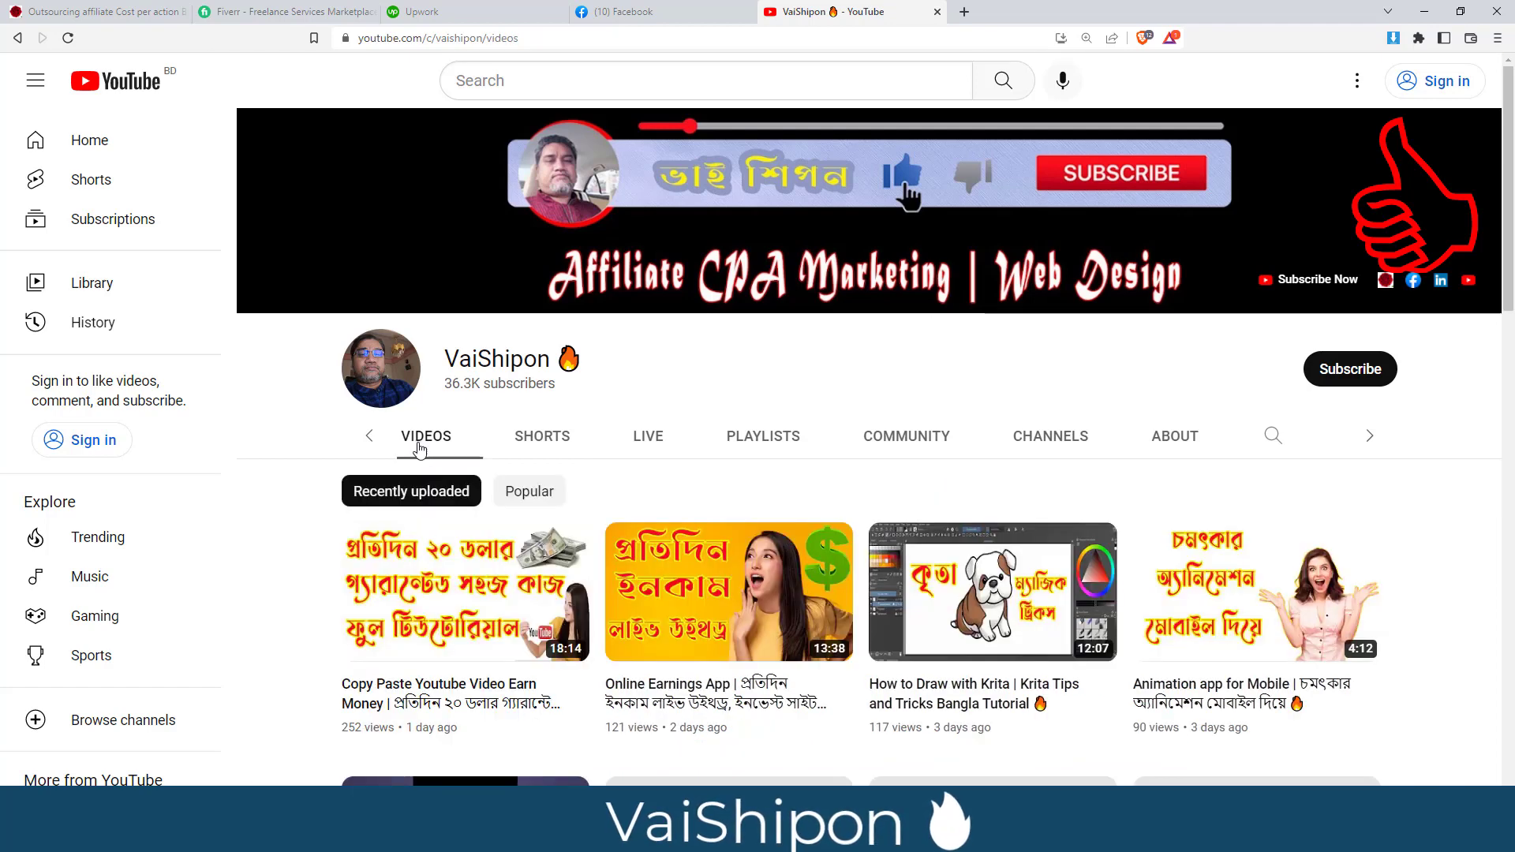
pyautogui.scroll(-2, 638, 545)
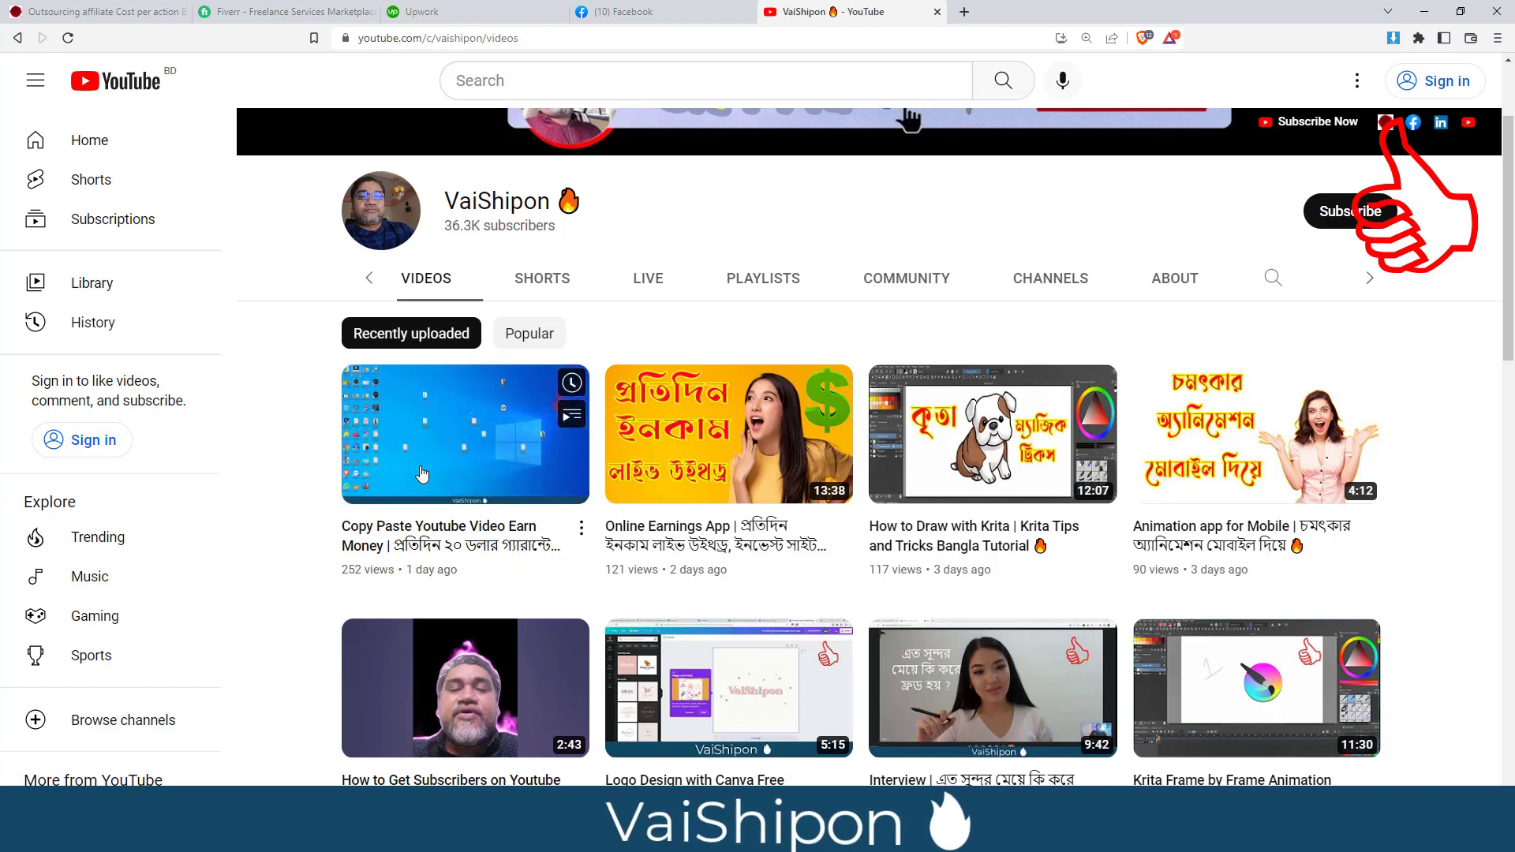
pyautogui.scroll(2, 465, 552)
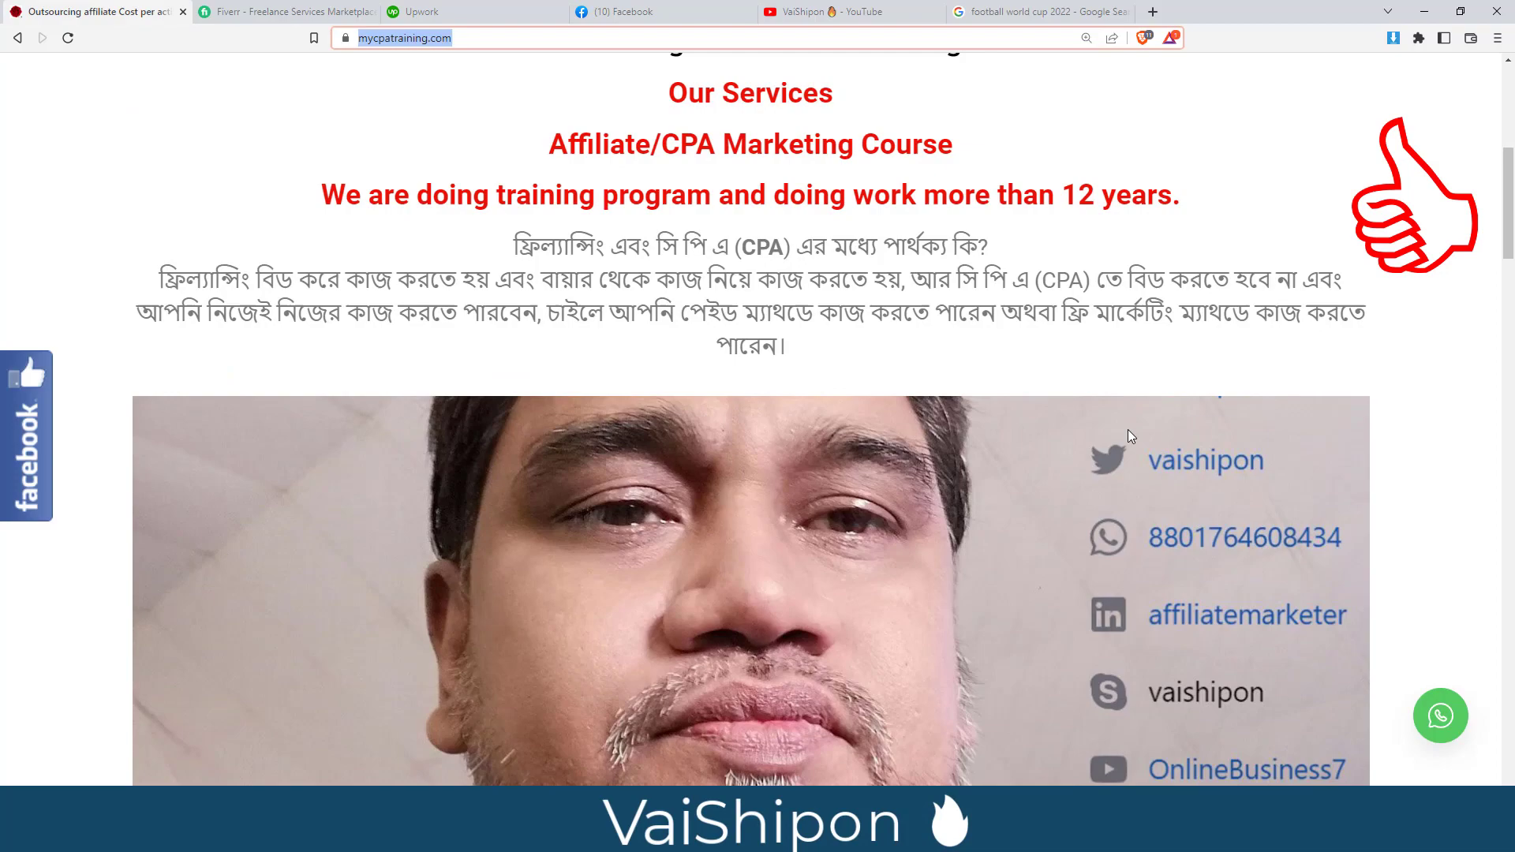
# Scroll the mycpatraining.com home page back up to its top heading and countdown timer
pyautogui.scroll(-10, 1040, 449)
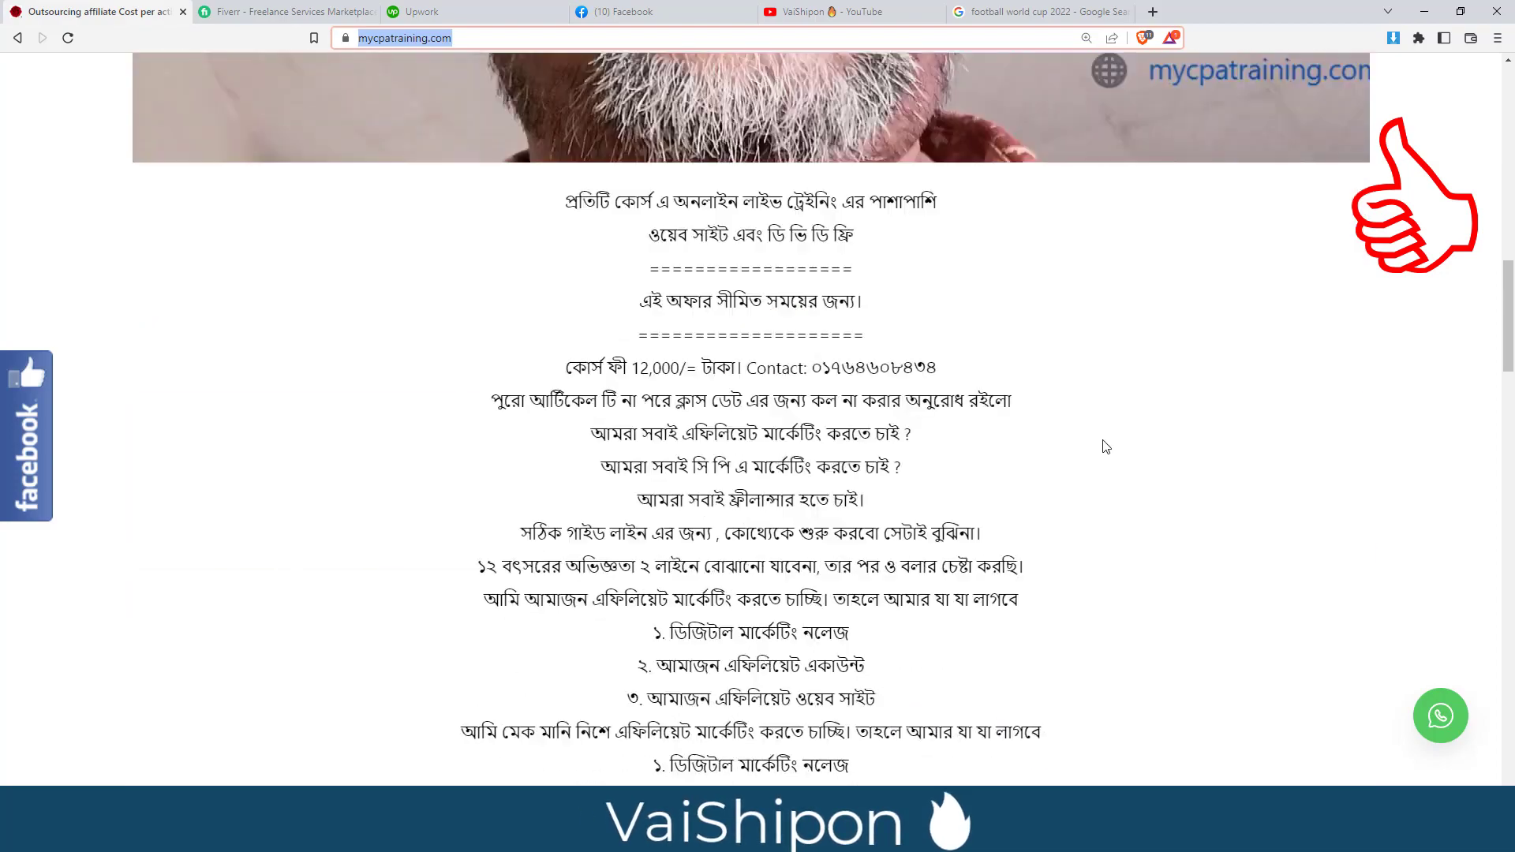
pyautogui.scroll(5, 1040, 449)
pyautogui.scroll(10, 1040, 449)
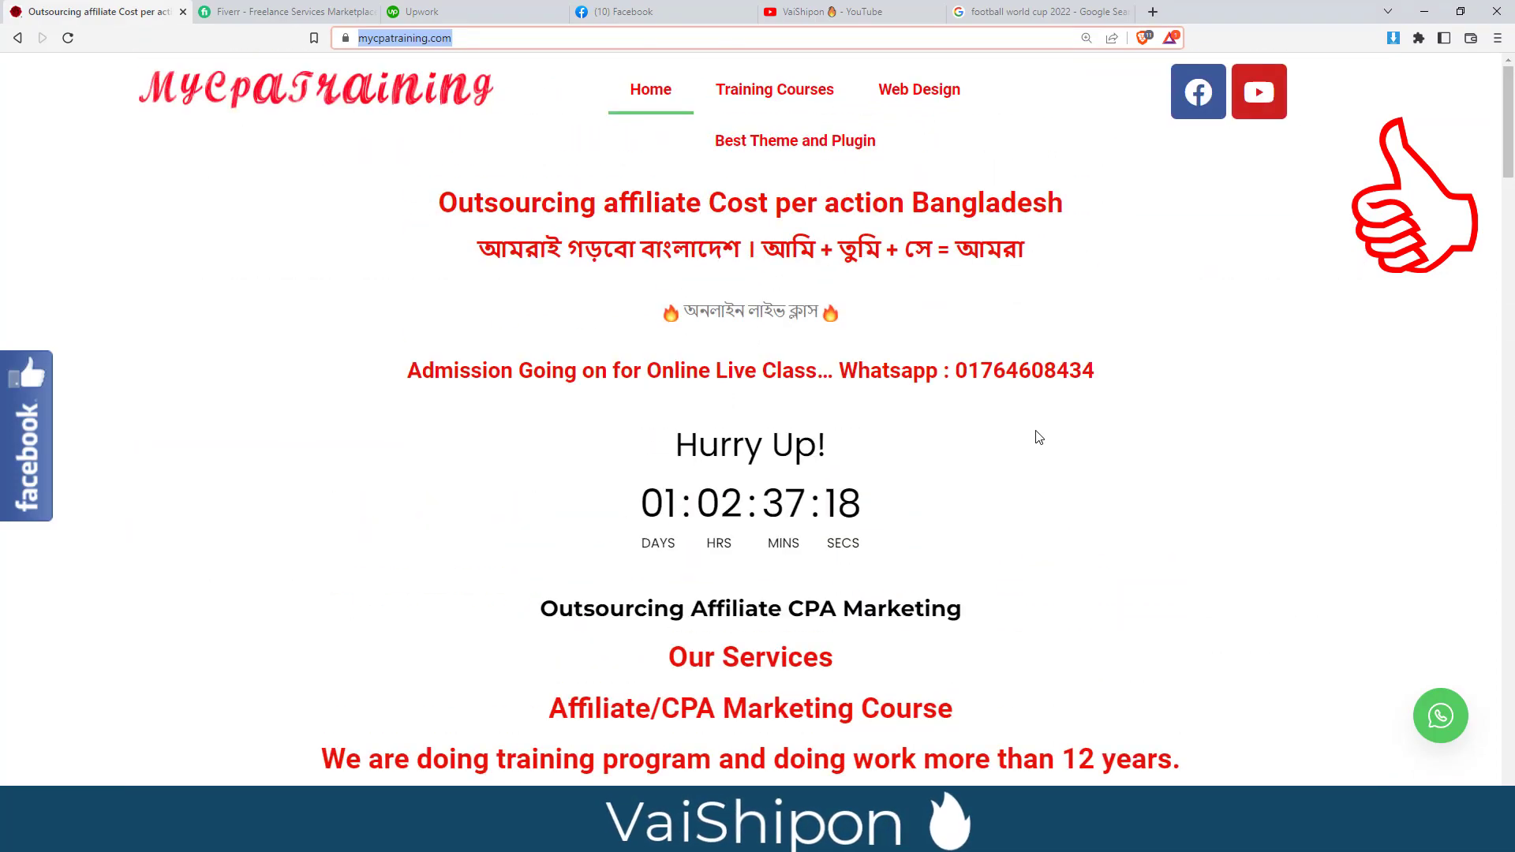